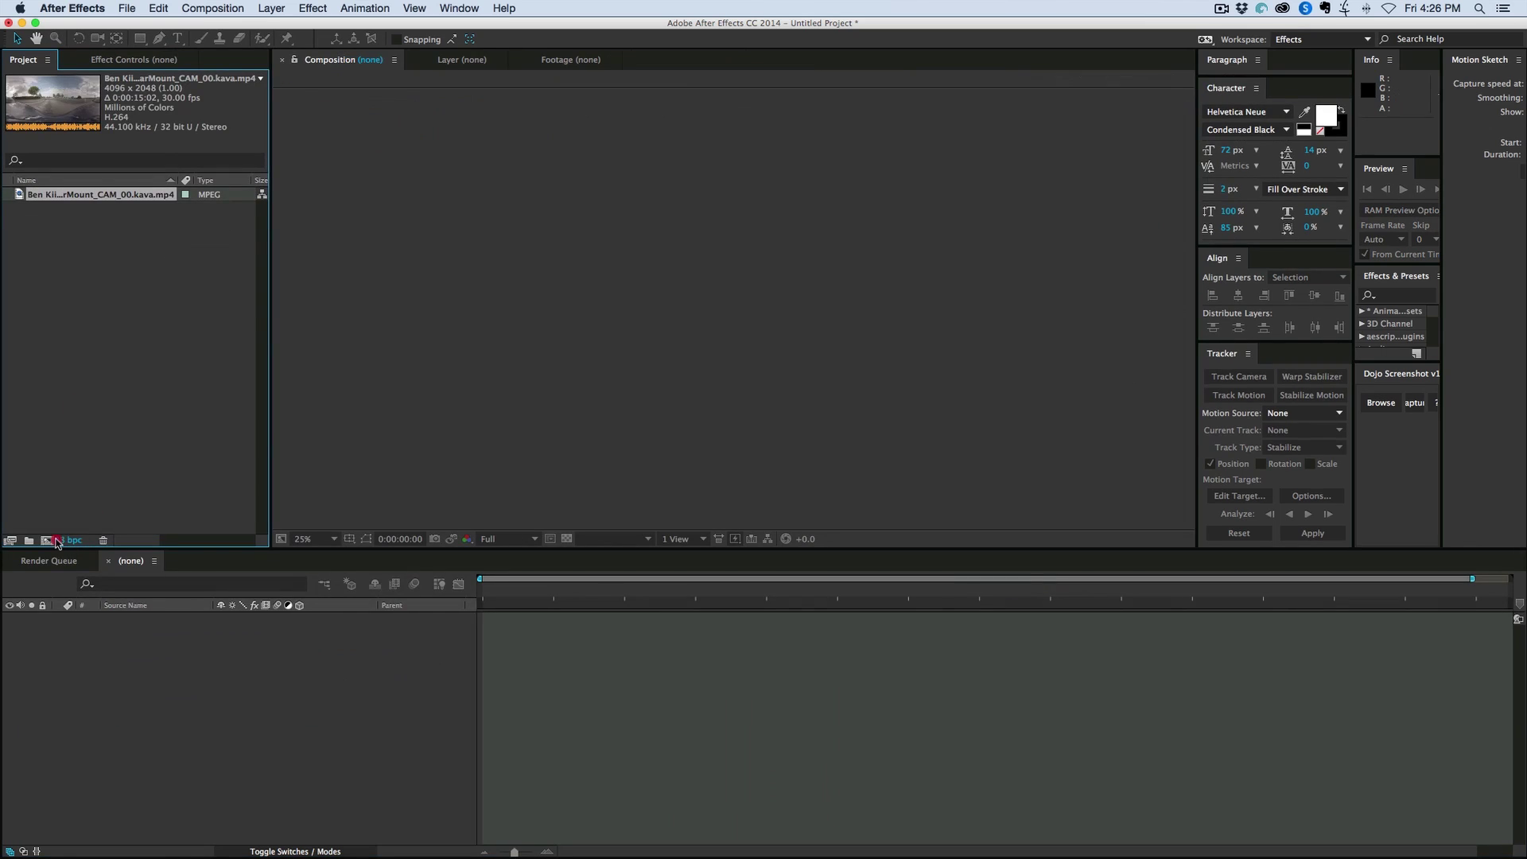
Make a new composition from the 4096×2048 TricarMount_CAM_00 360° MP4 footage
{"action": "left_click_drag", "start_coordinate": [57, 543], "coordinate": [47, 541]}
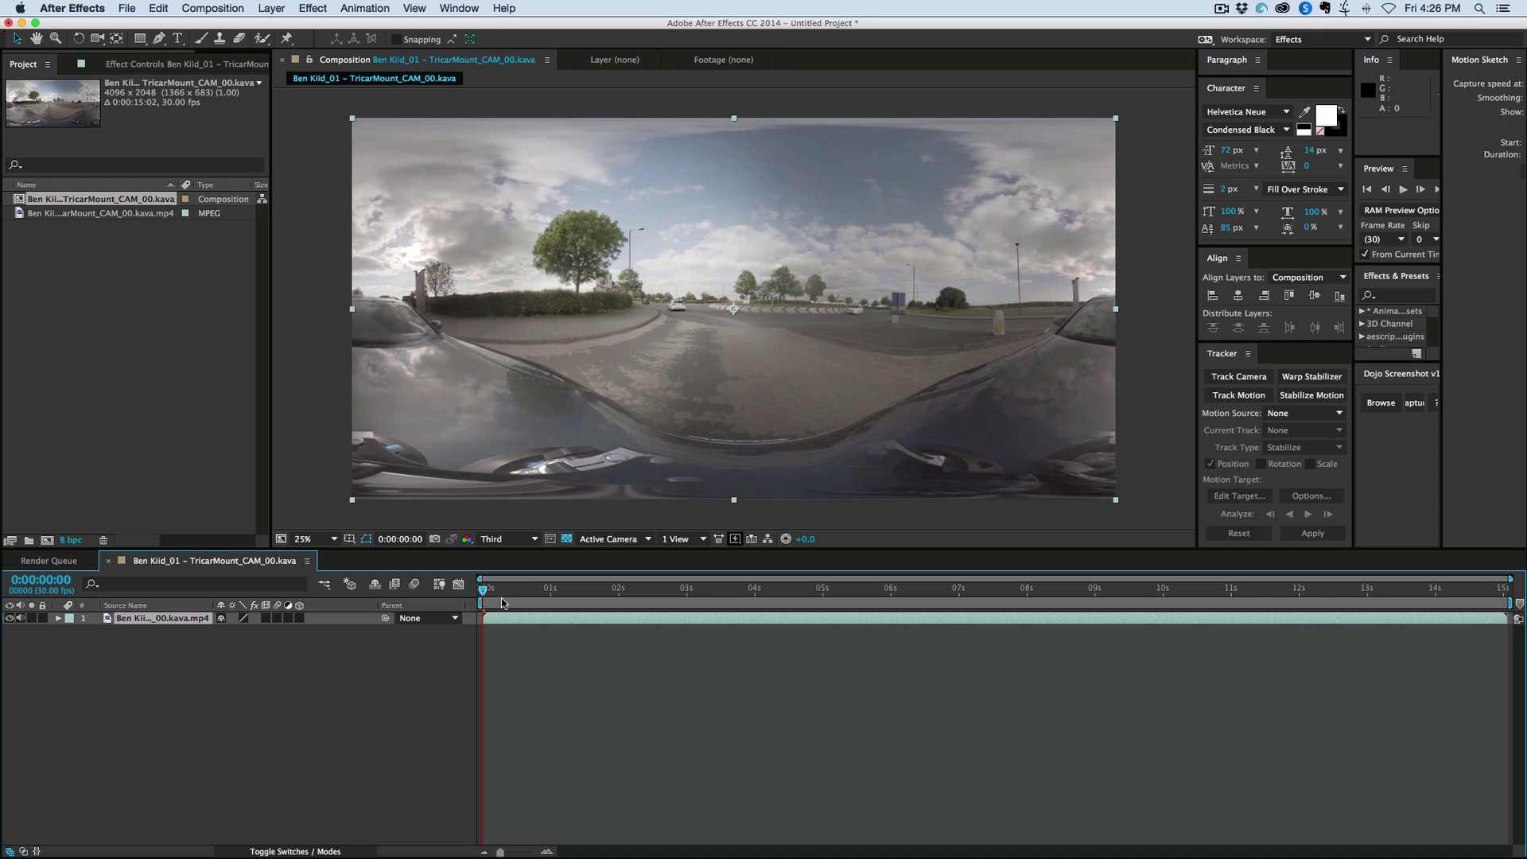
{"action": "left_click_drag", "start_coordinate": [483, 589], "coordinate": [665, 611]}
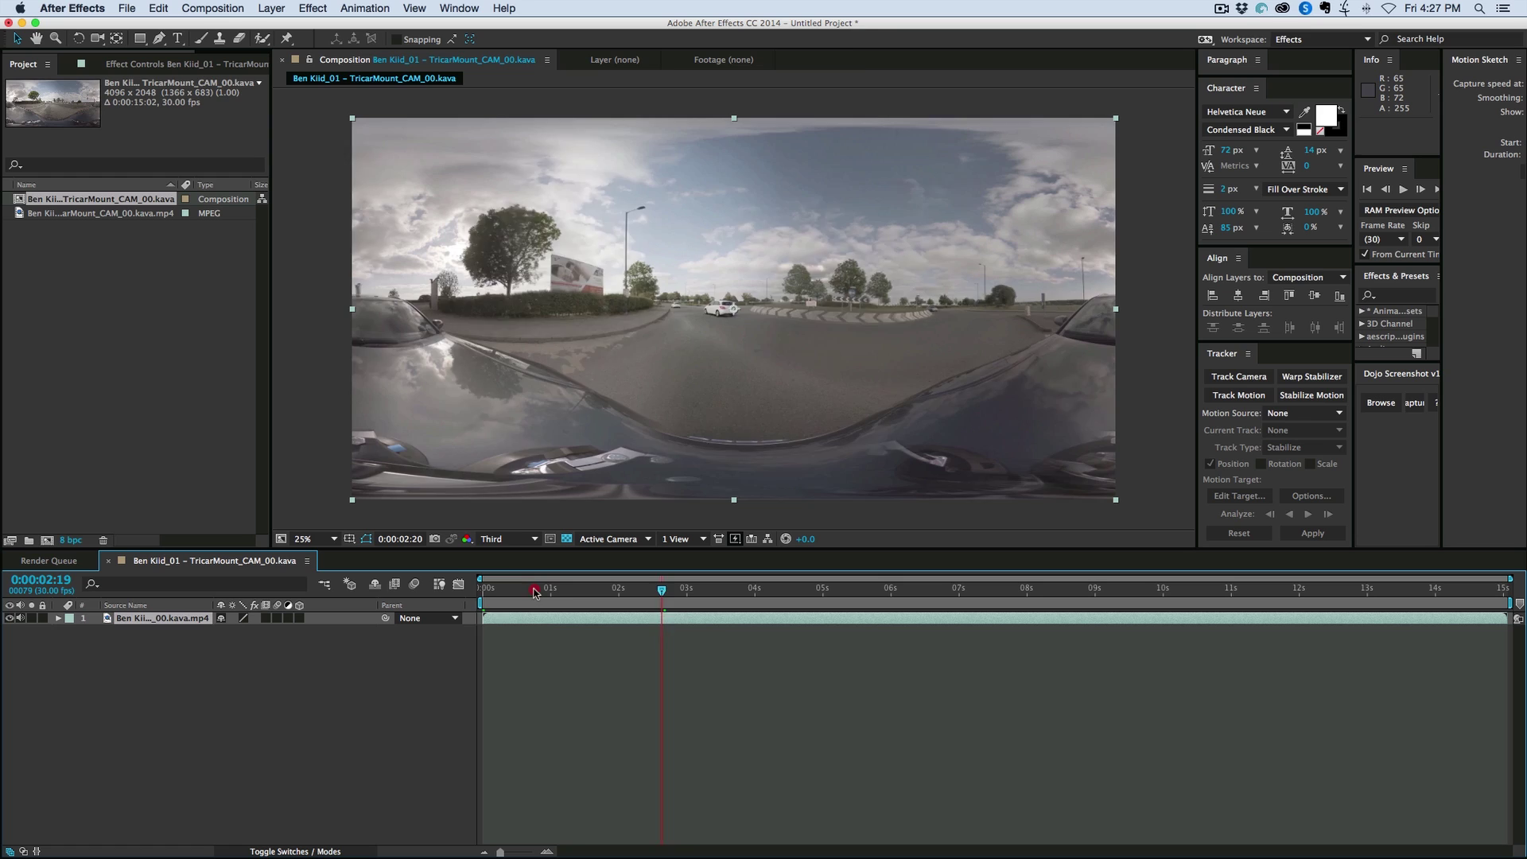
{"action": "left_click", "coordinate": [482, 590]}
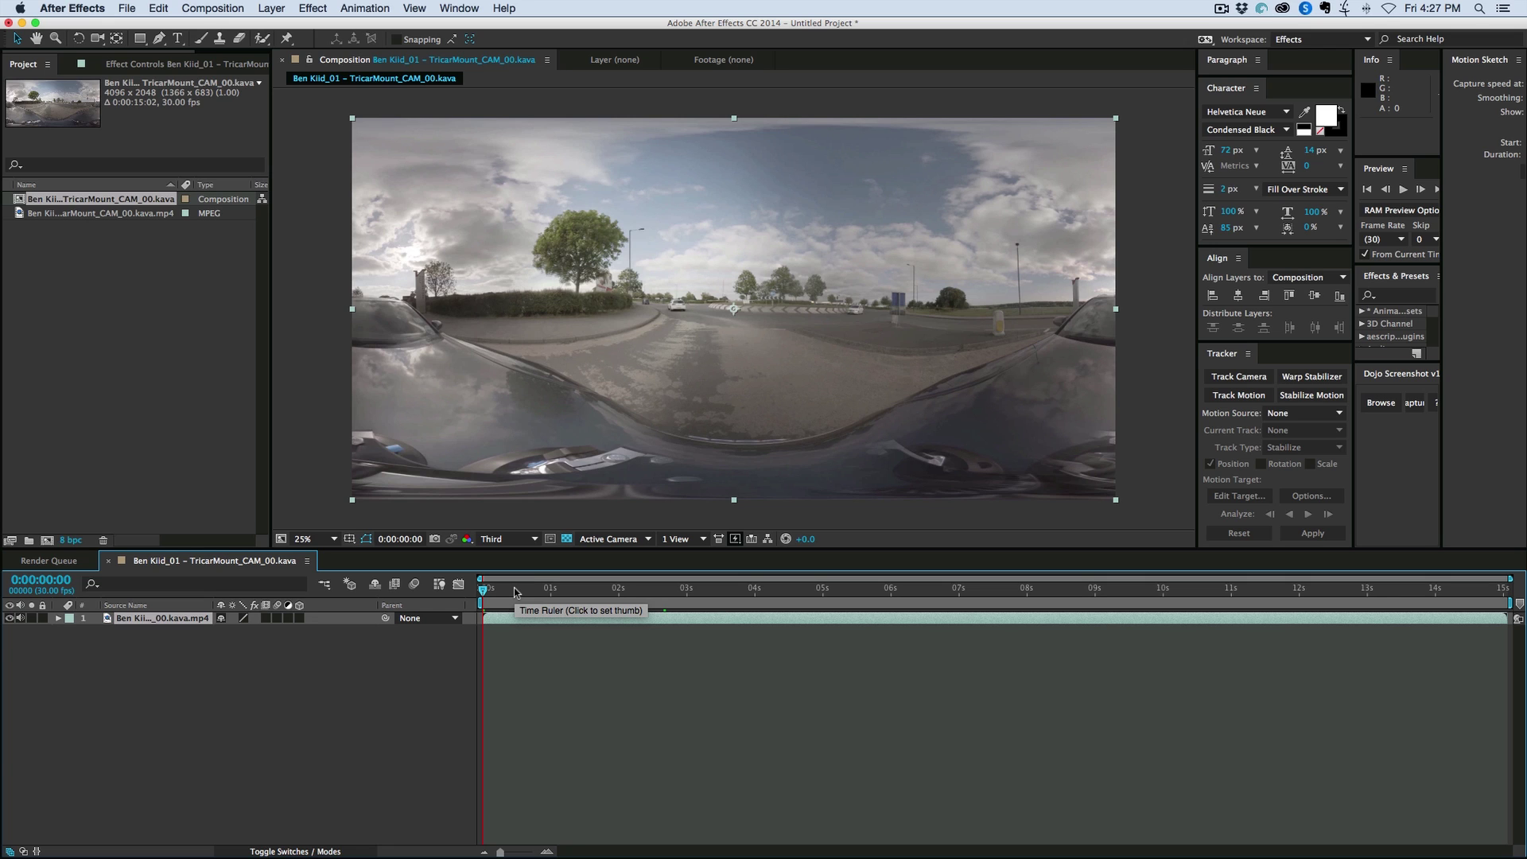
Run the SkyBox Extractor.jsxbin script and extract the skybox from the composition
{"action": "left_click", "coordinate": [124, 8]}
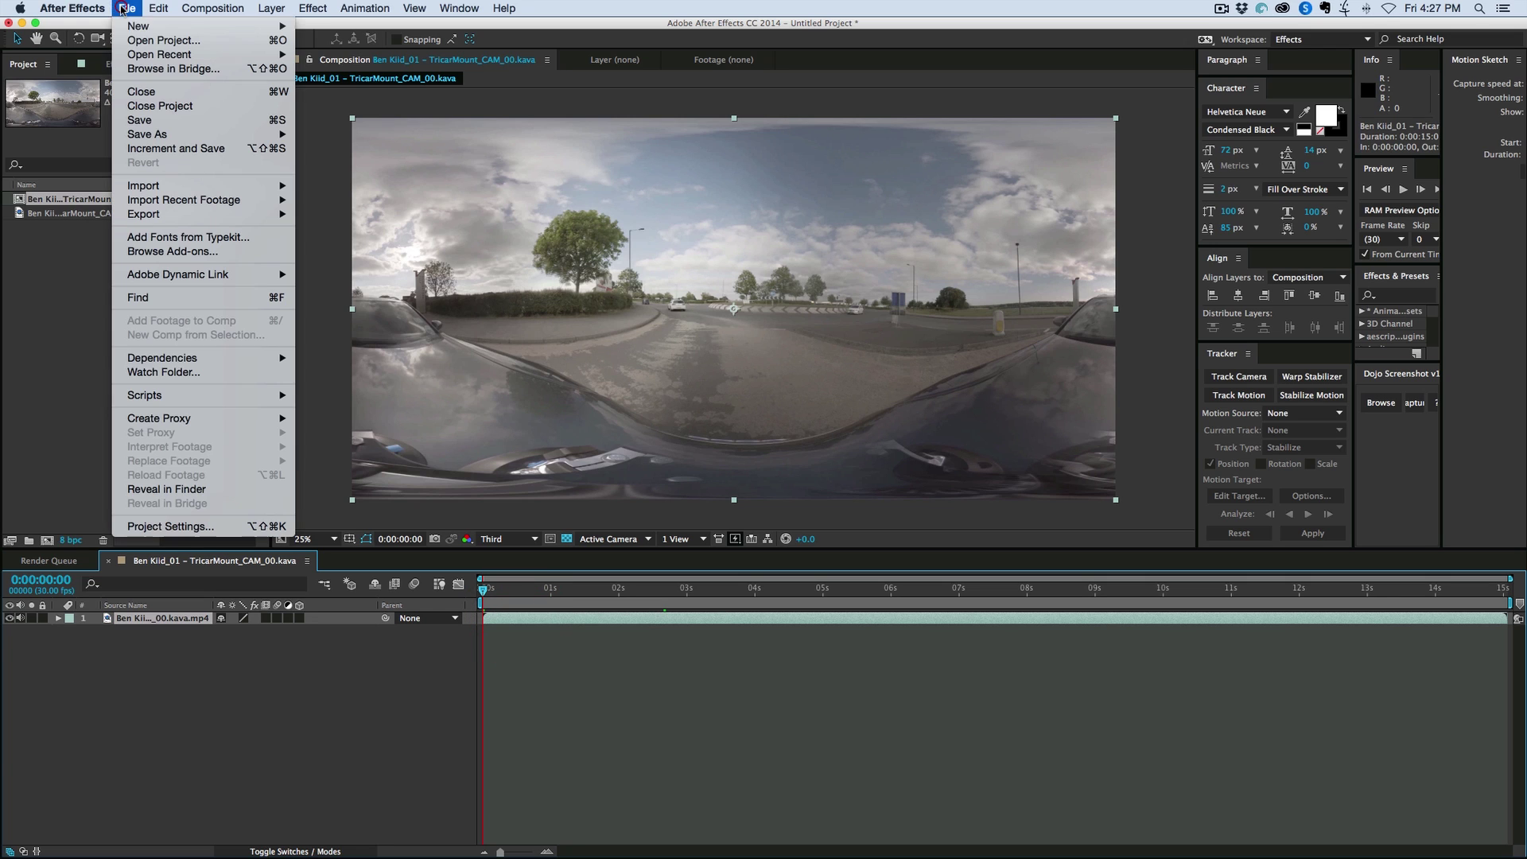
{"action": "mouse_move", "coordinate": [145, 404]}
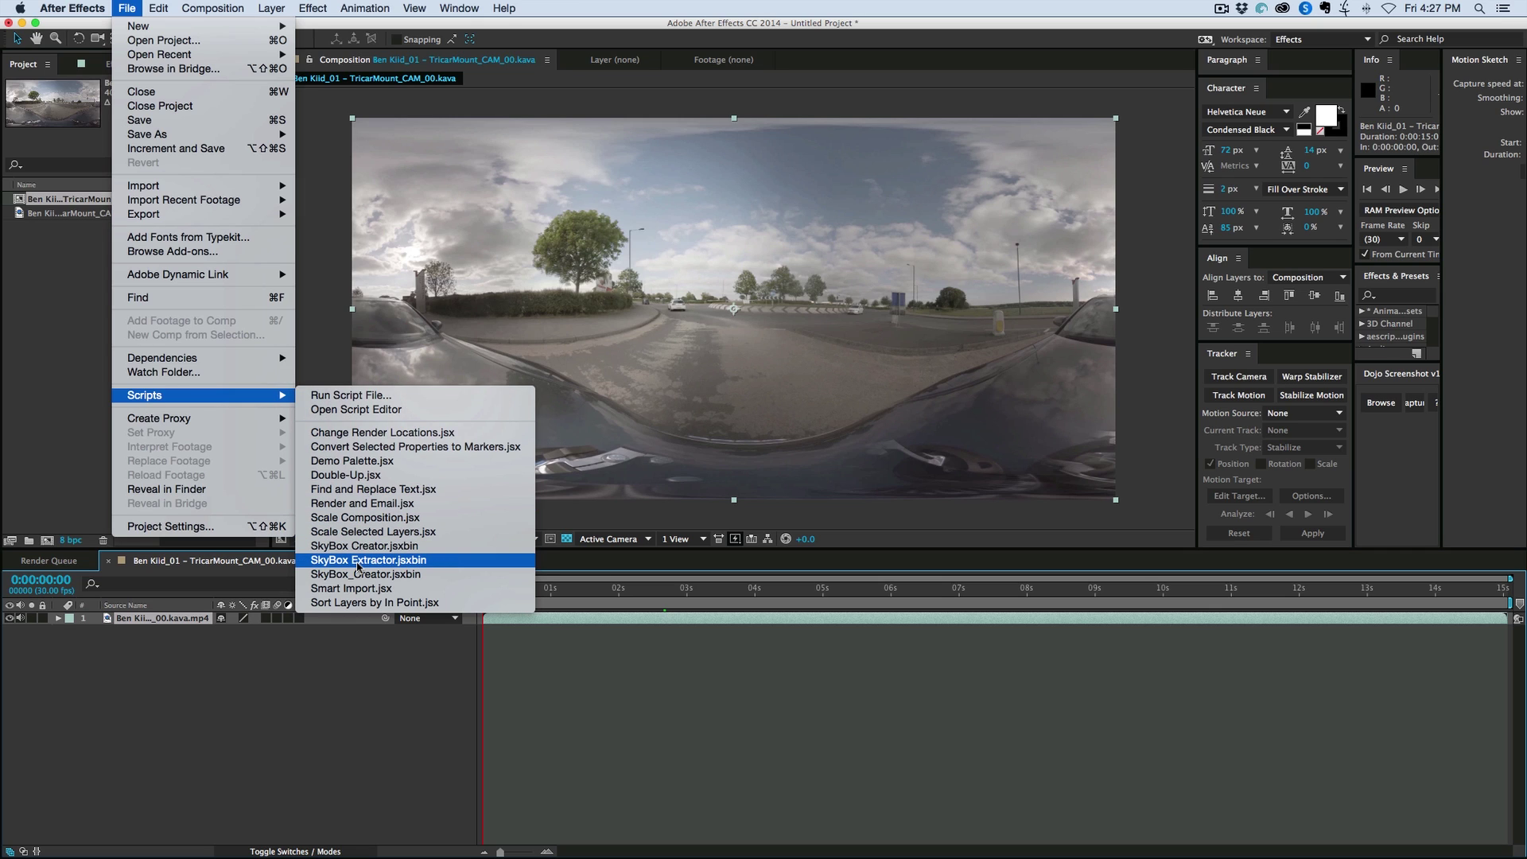
{"action": "left_click", "coordinate": [358, 566]}
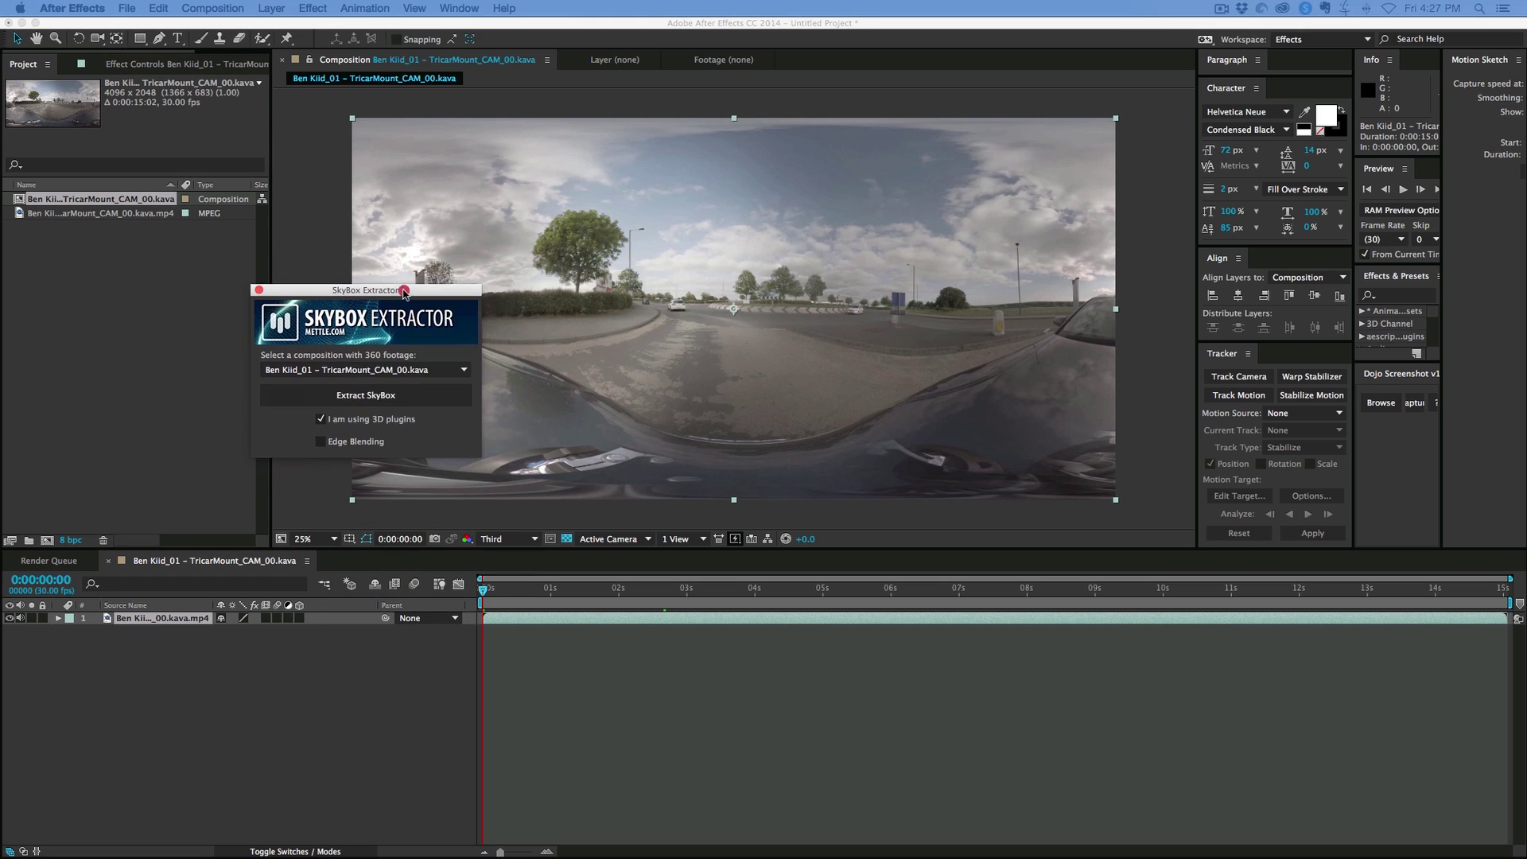
{"action": "left_click", "coordinate": [359, 394]}
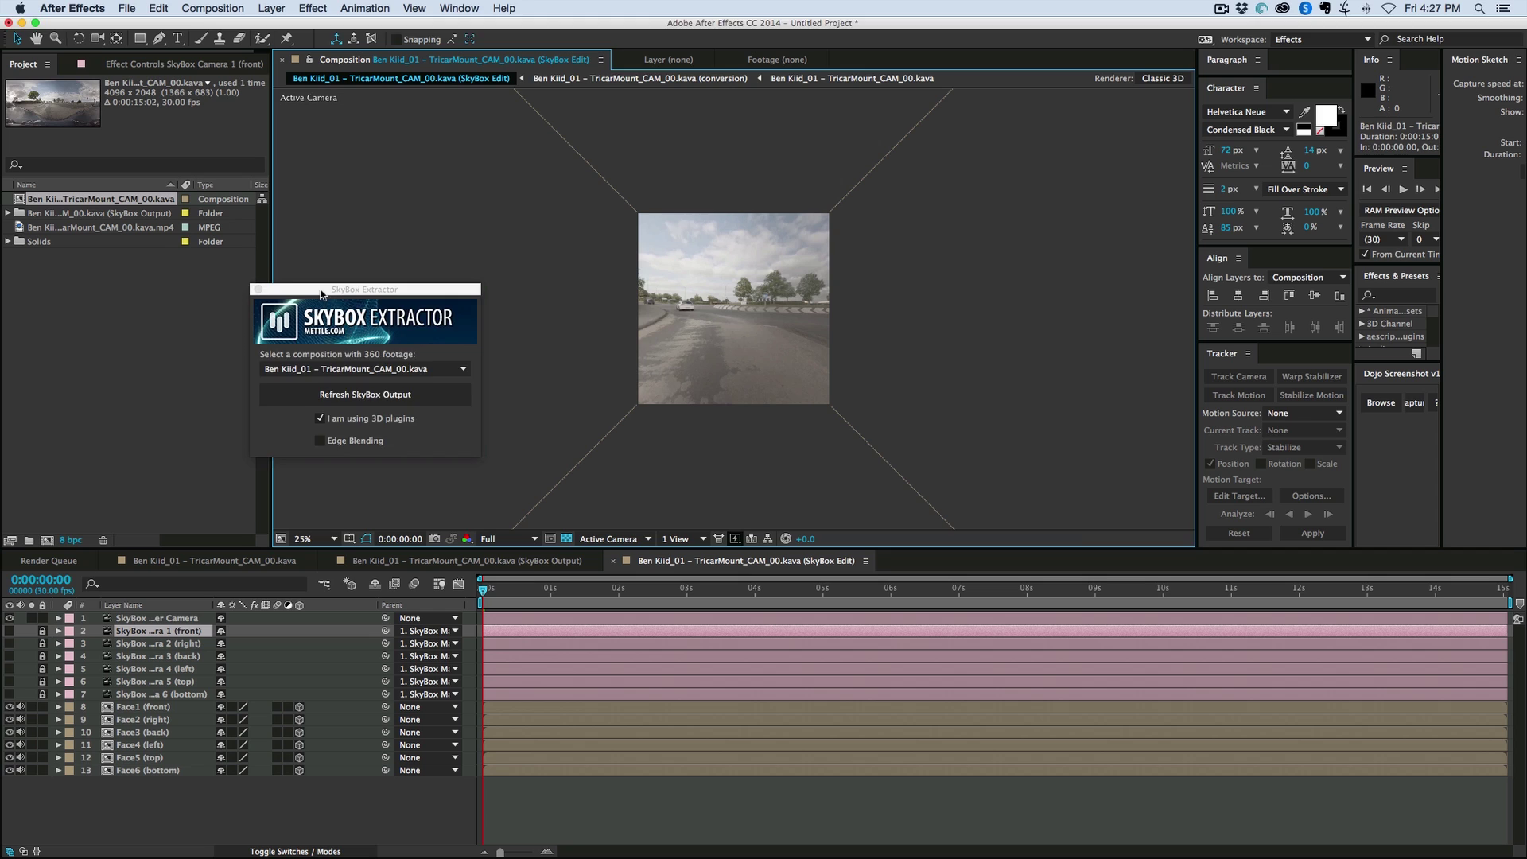
{"action": "left_click", "coordinate": [258, 289]}
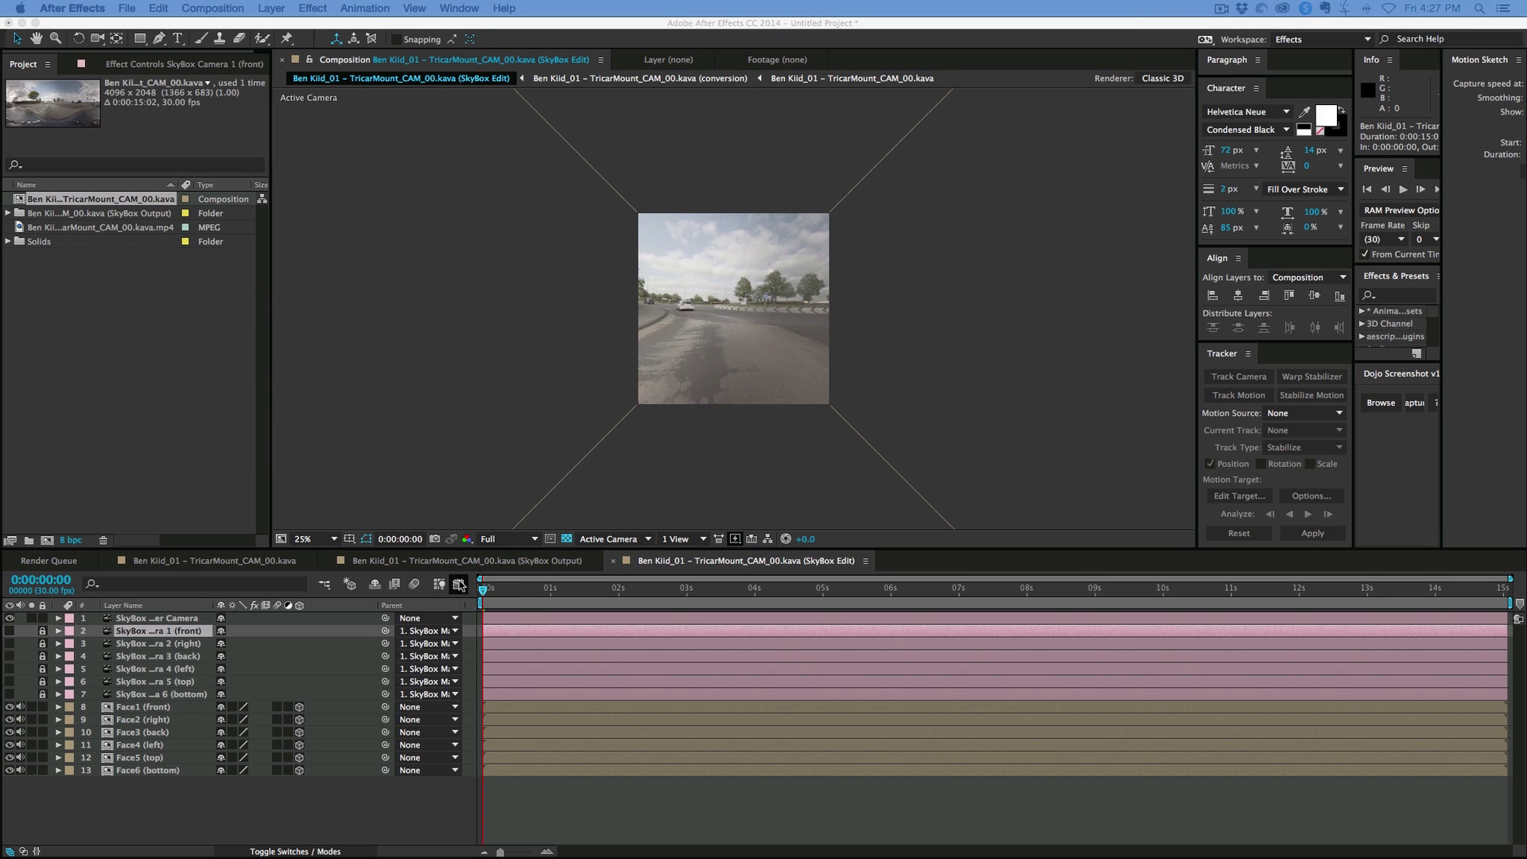
Orbit the 3D camera around the skybox faces at Fit view, then undo the orbits
{"action": "left_click", "coordinate": [743, 320]}
{"action": "key", "text": "c"}
{"action": "left_click_drag", "start_coordinate": [728, 323], "coordinate": [720, 318]}
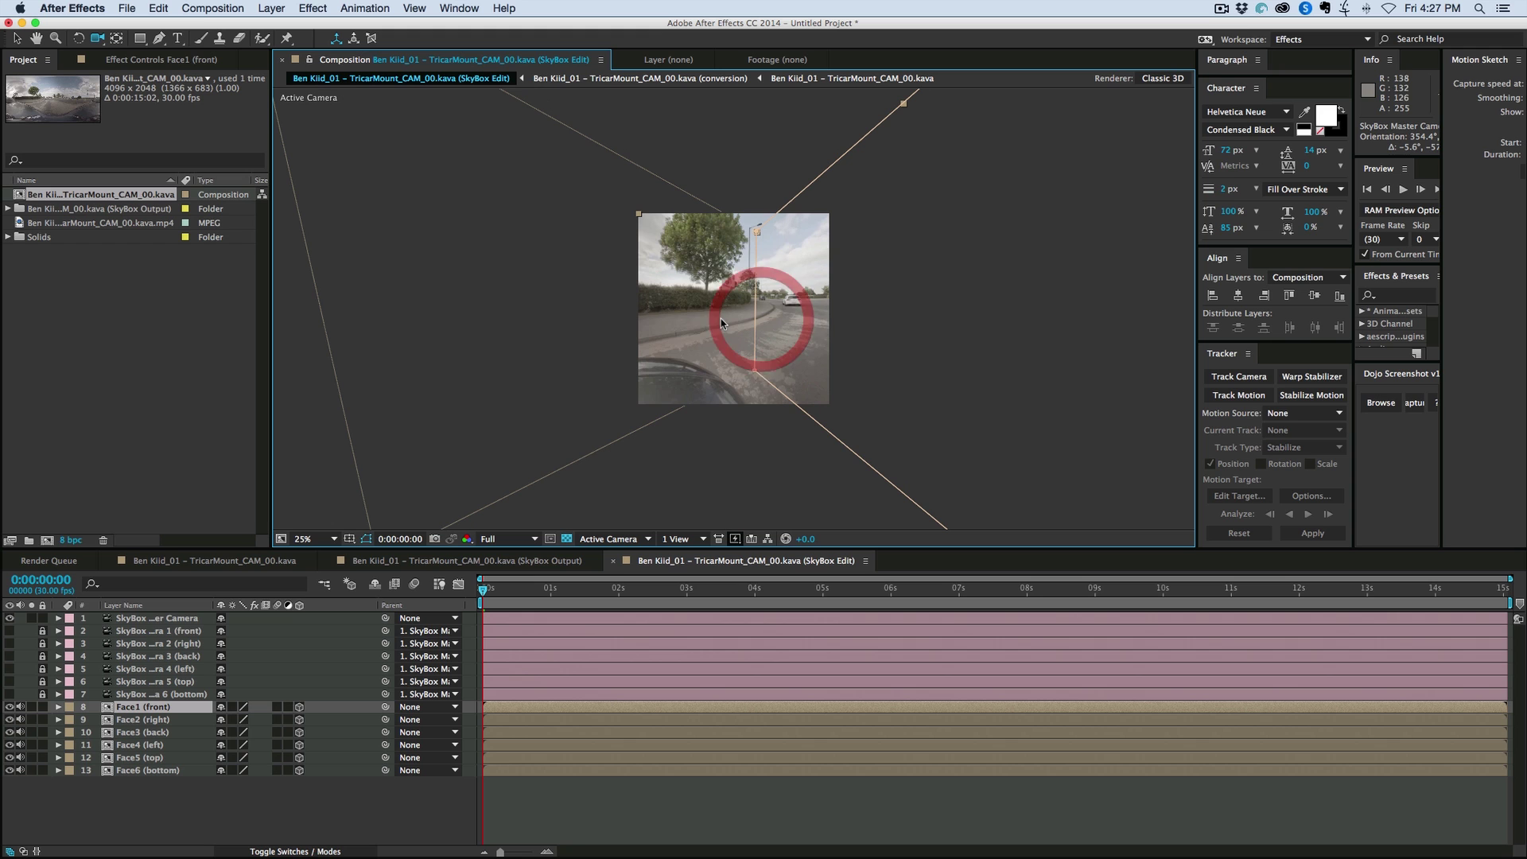
{"action": "left_click", "coordinate": [317, 538]}
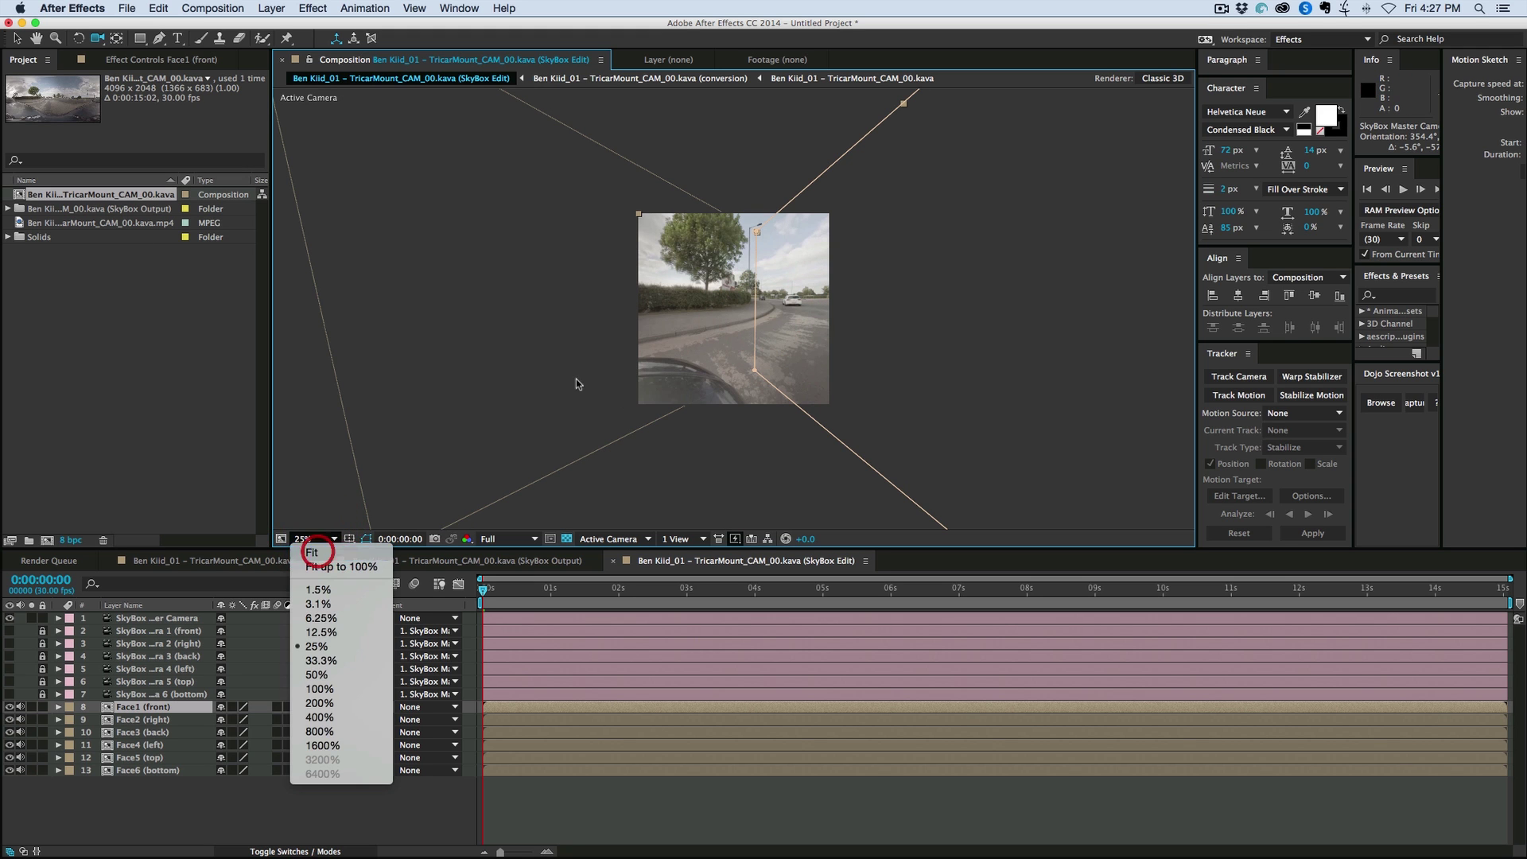
{"action": "left_click", "coordinate": [311, 552]}
{"action": "left_click_drag", "start_coordinate": [727, 306], "coordinate": [680, 309]}
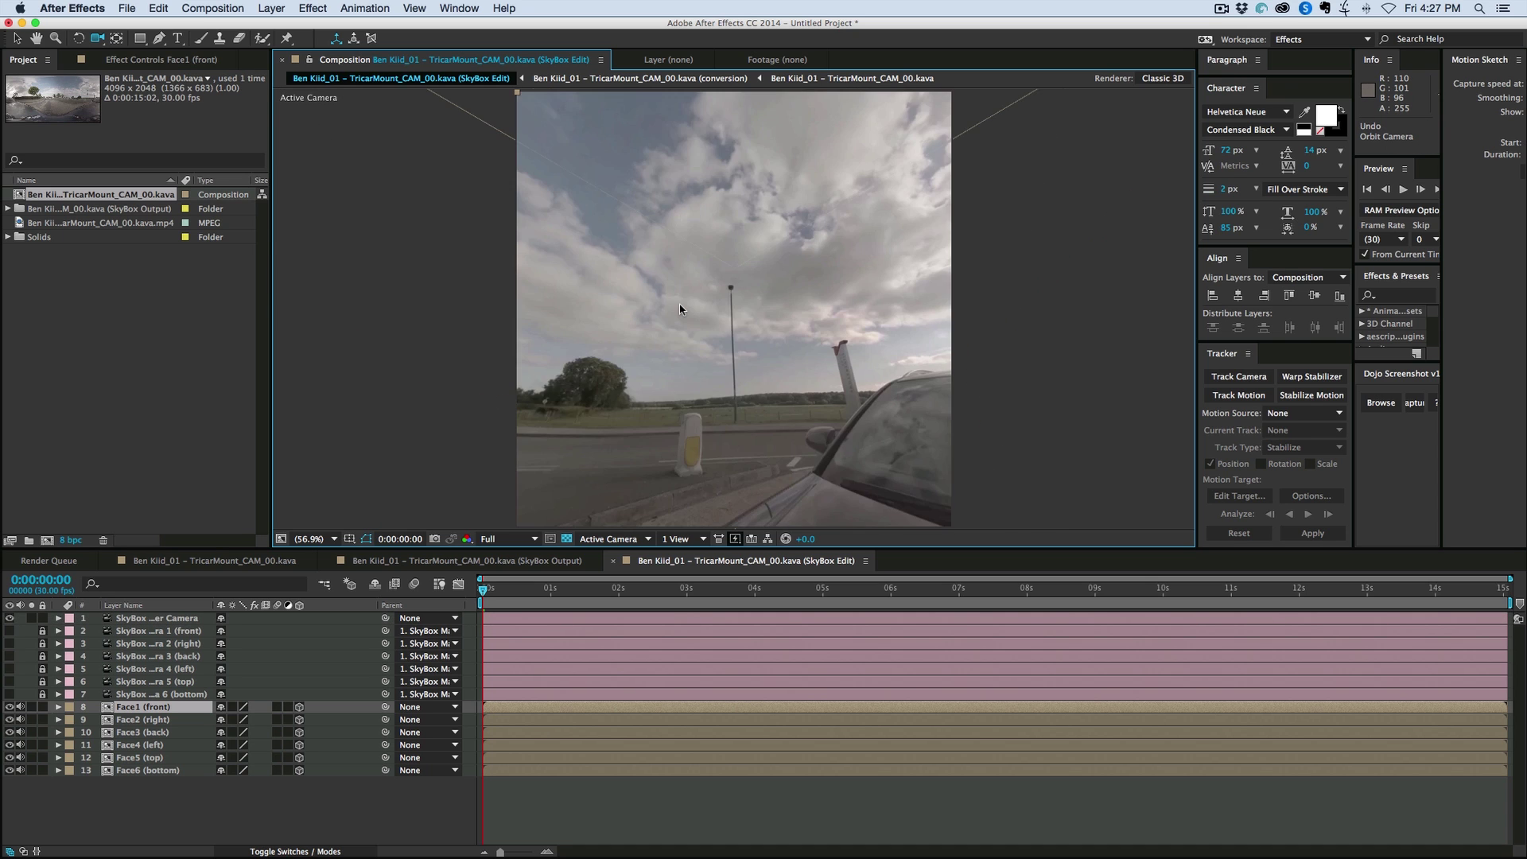
{"action": "key", "text": "super+z"}
{"action": "key", "text": "super+z"}
{"action": "key", "text": "super+z"}
{"action": "key", "text": "super+z"}
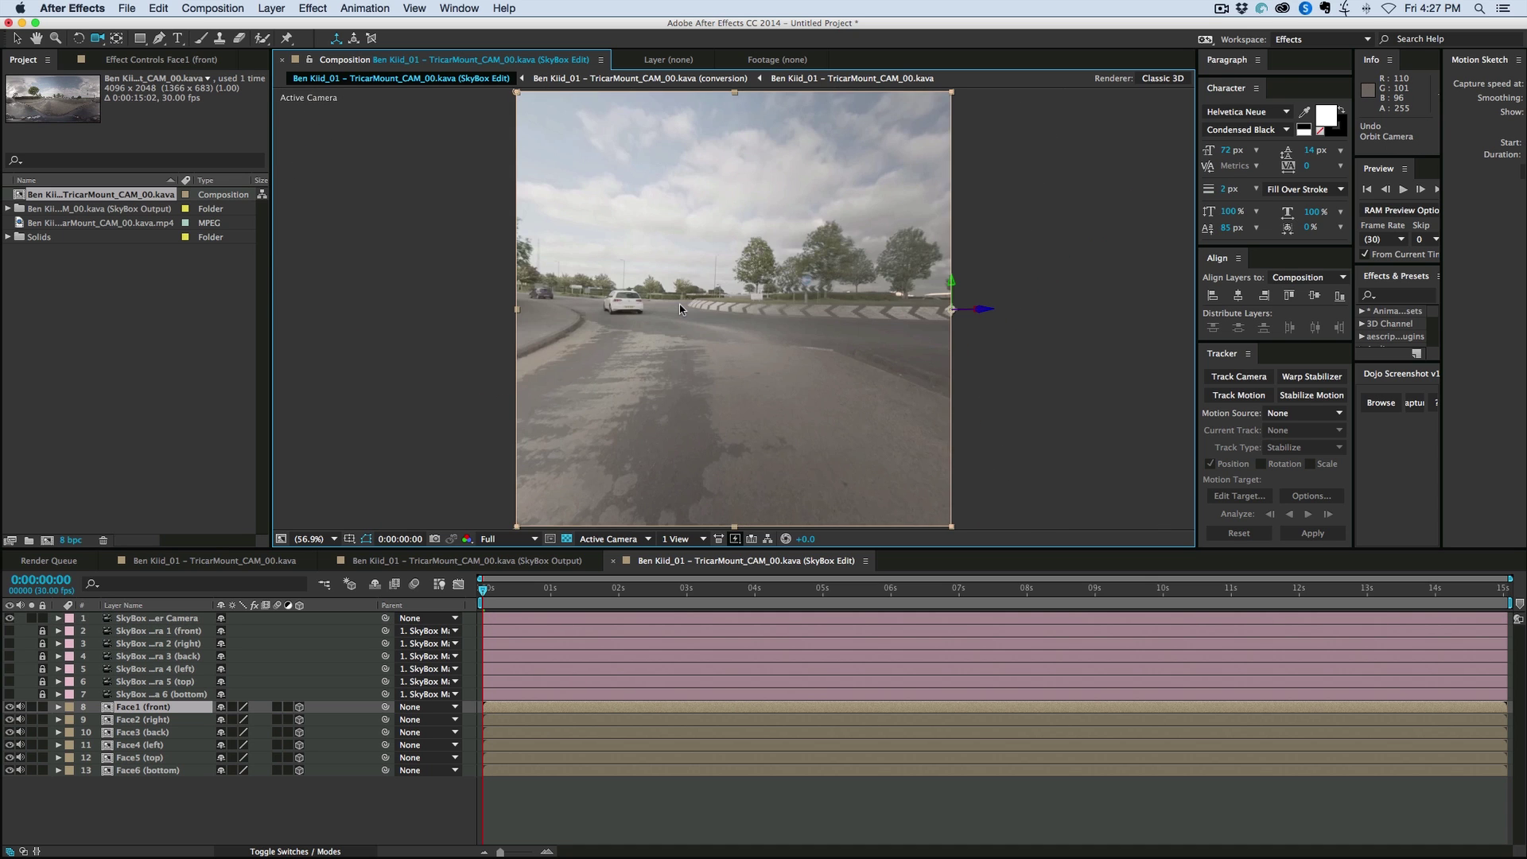
Inspect the SkyBox Output comp, then return to the 360° comp and select the footage layer
{"action": "left_click", "coordinate": [540, 562]}
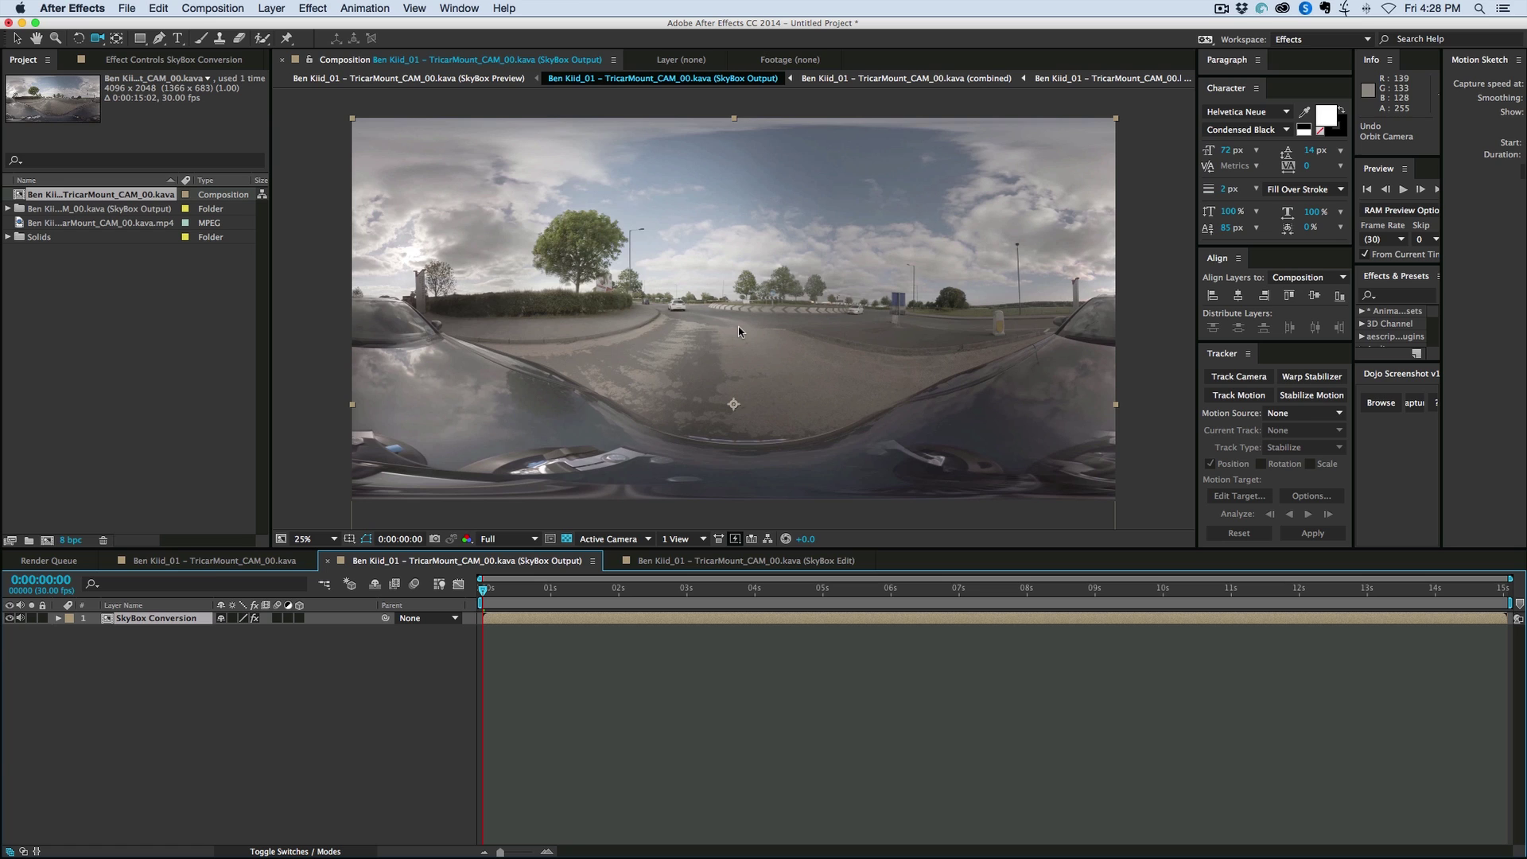
{"action": "left_click", "coordinate": [212, 563]}
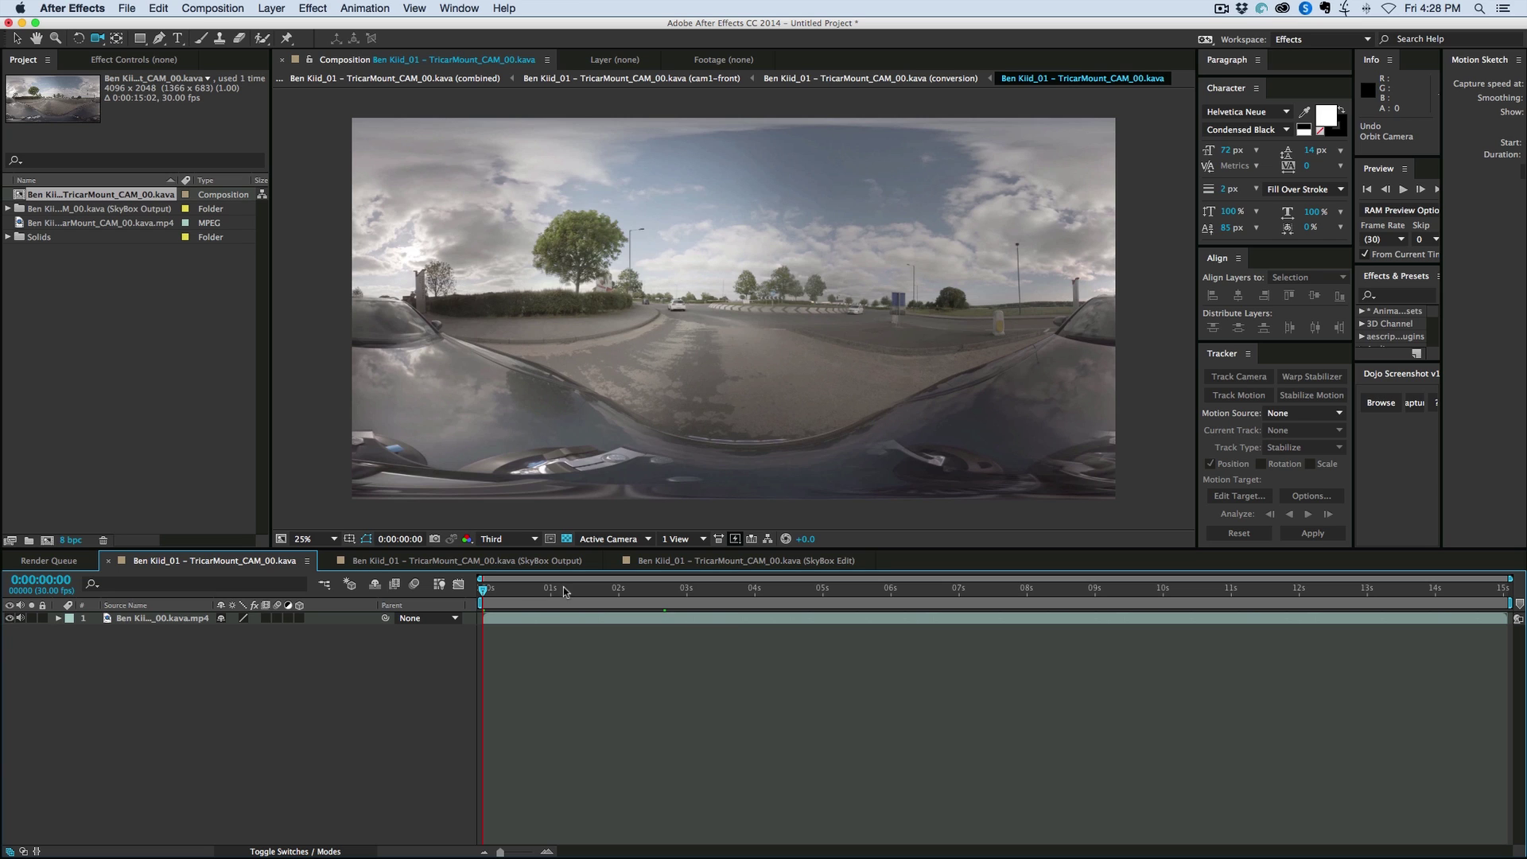
{"action": "left_click", "coordinate": [524, 620]}
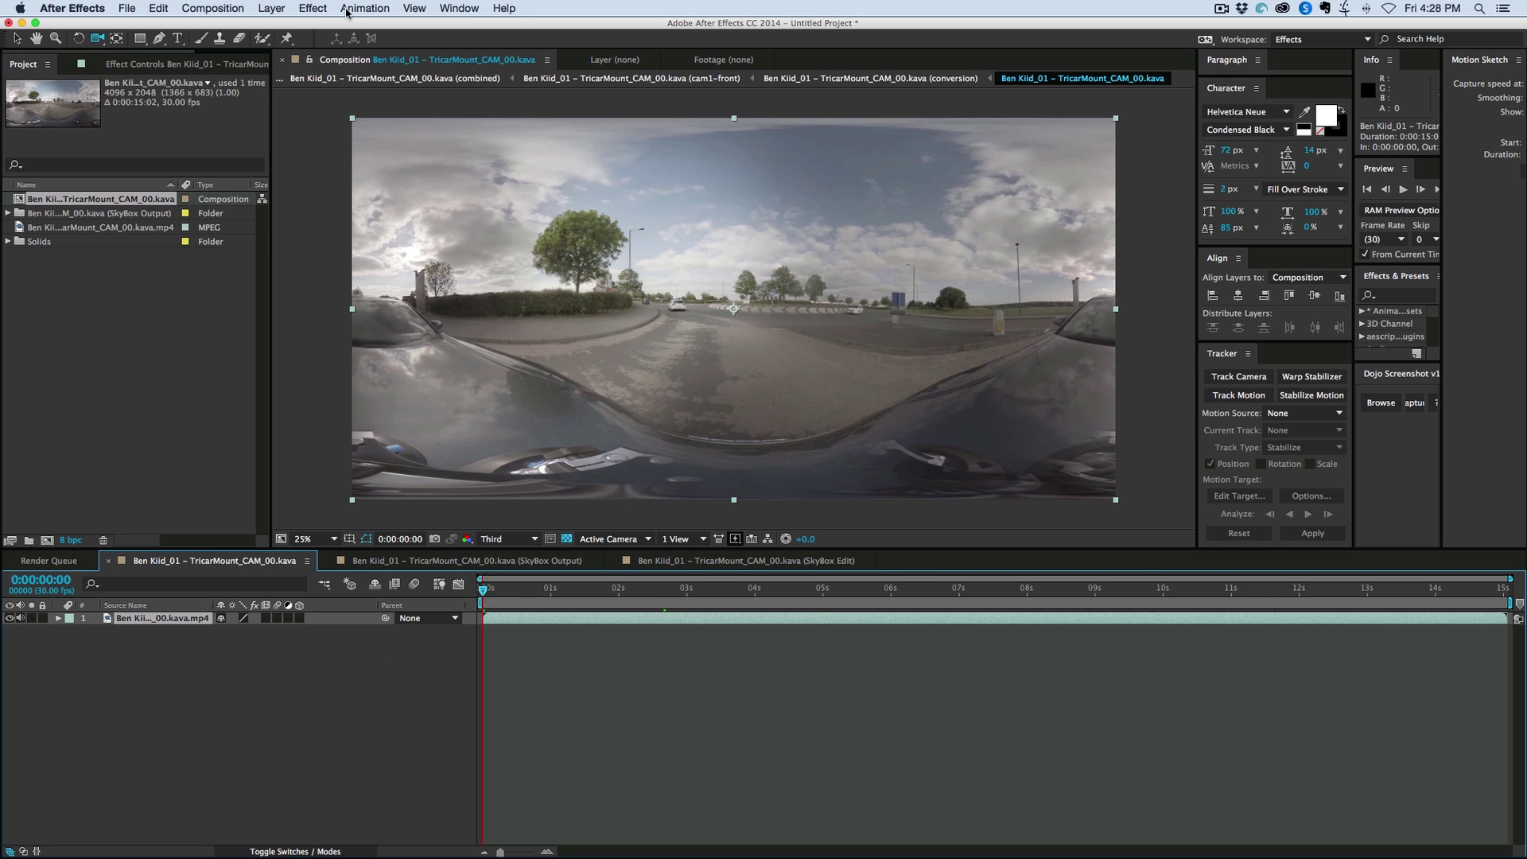
Apply Mettle SkyBox Converter and set Re-orient Camera View Pan (Y axis) to 74°
{"action": "left_click", "coordinate": [318, 10]}
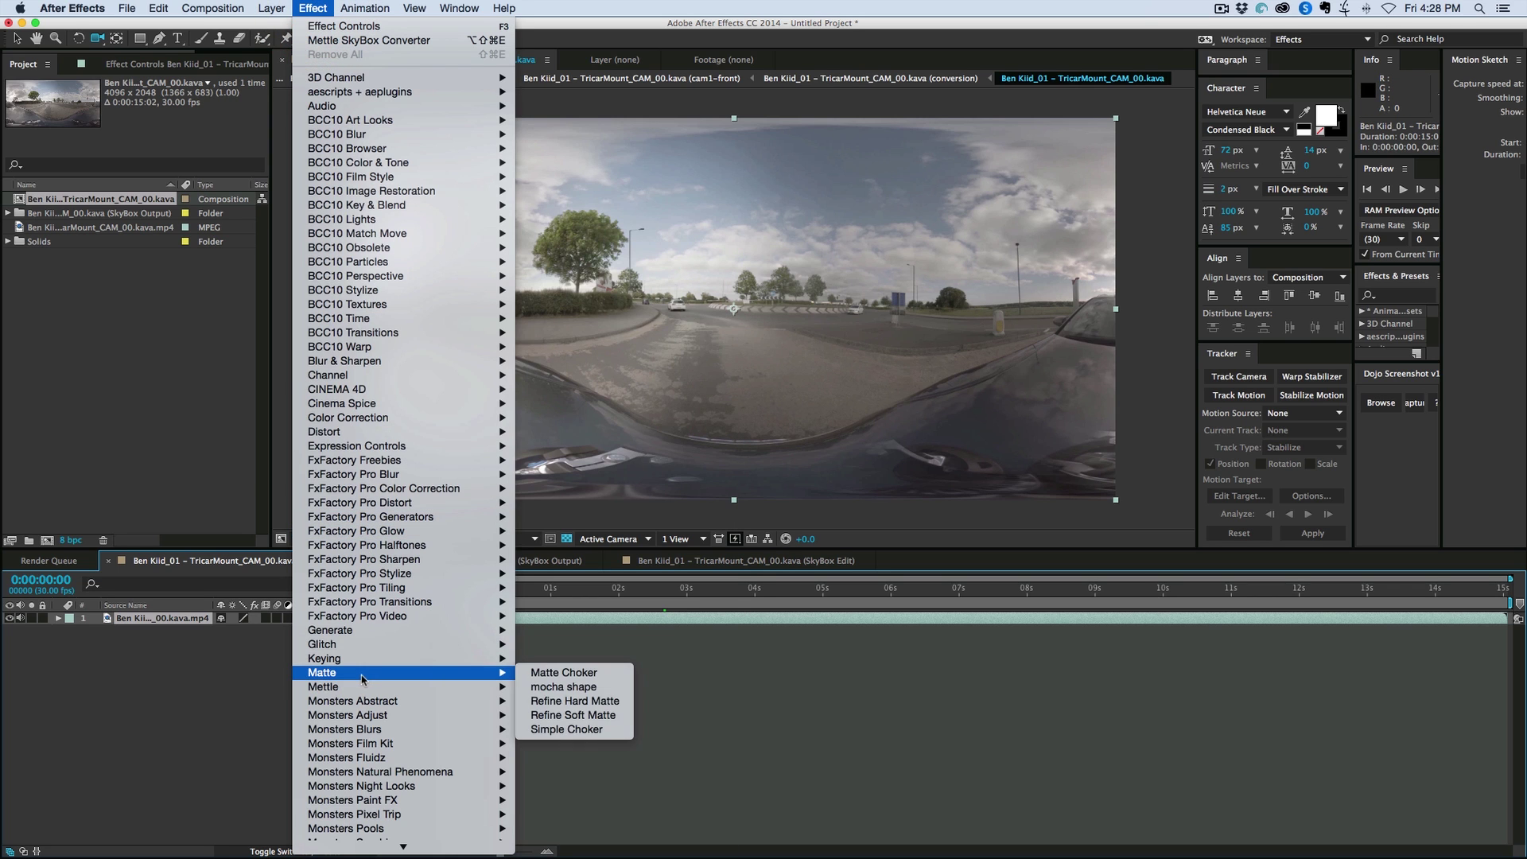
{"action": "mouse_move", "coordinate": [360, 689]}
{"action": "left_click", "coordinate": [655, 728]}
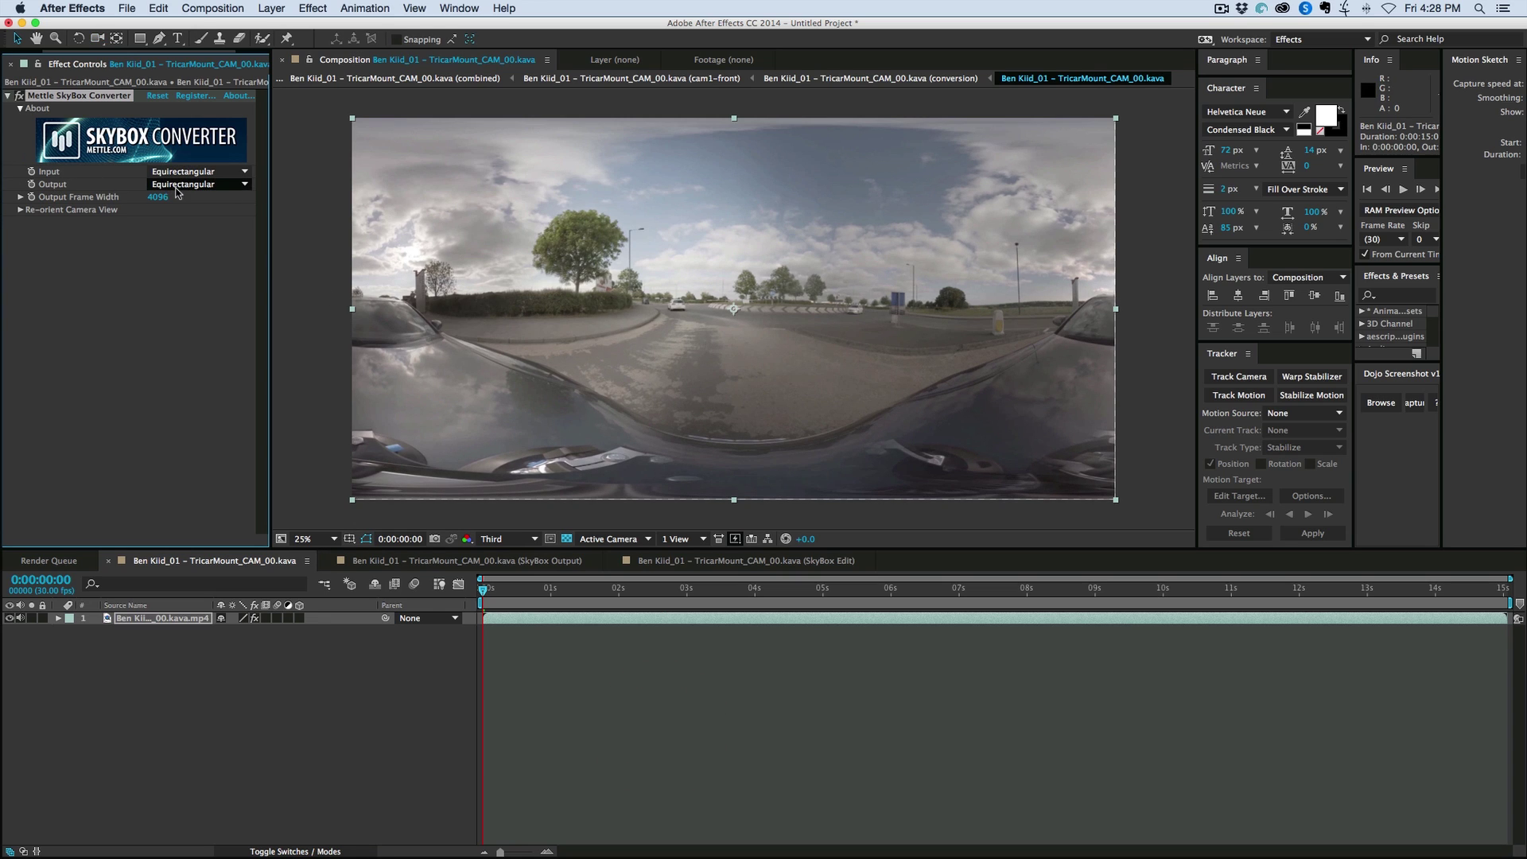
{"action": "left_click", "coordinate": [20, 210]}
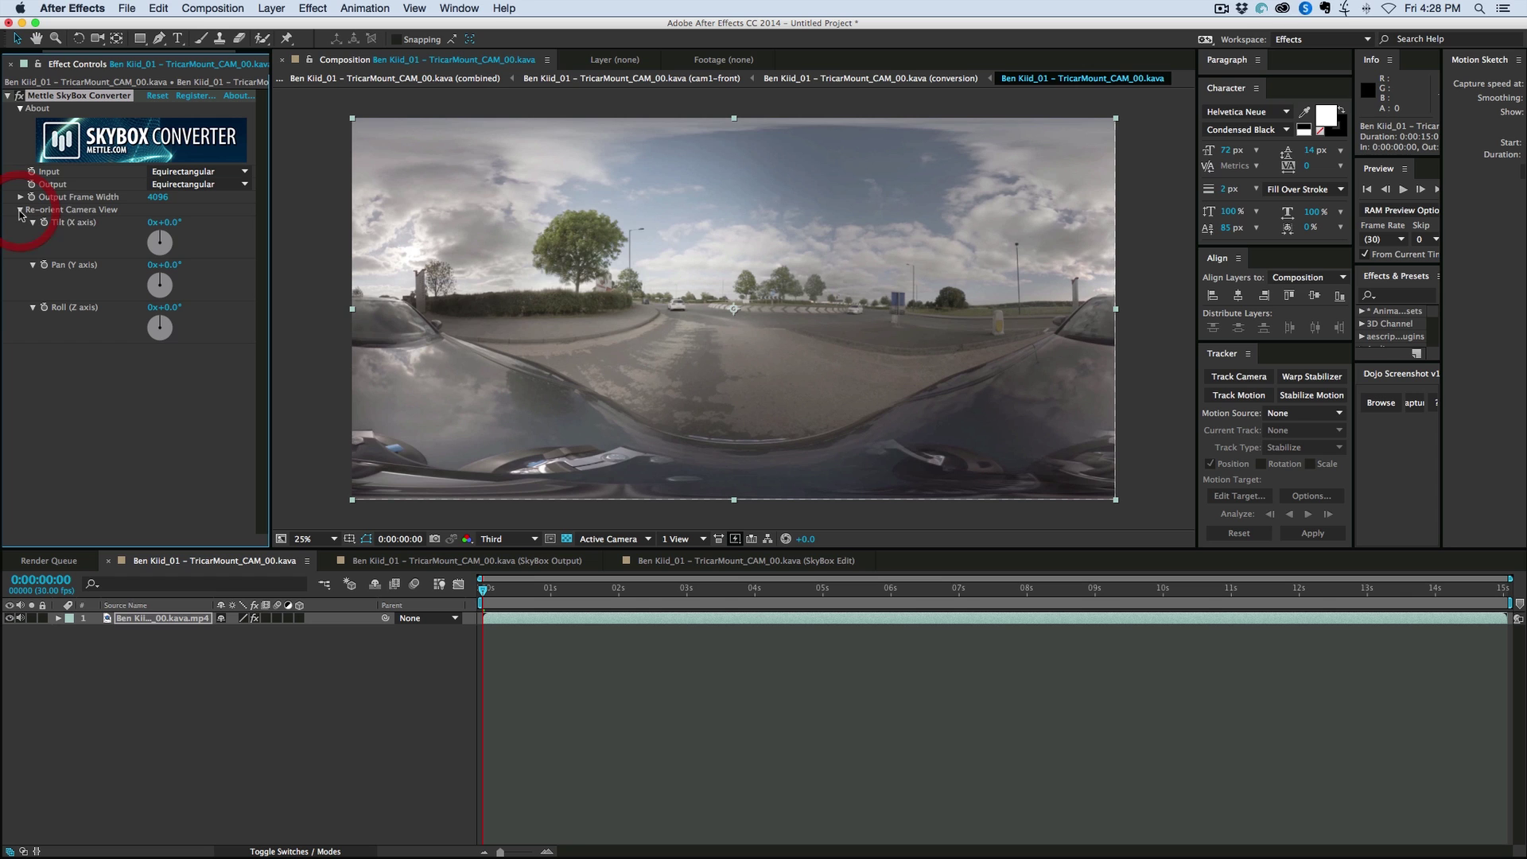
{"action": "left_click_drag", "start_coordinate": [177, 268], "coordinate": [236, 271]}
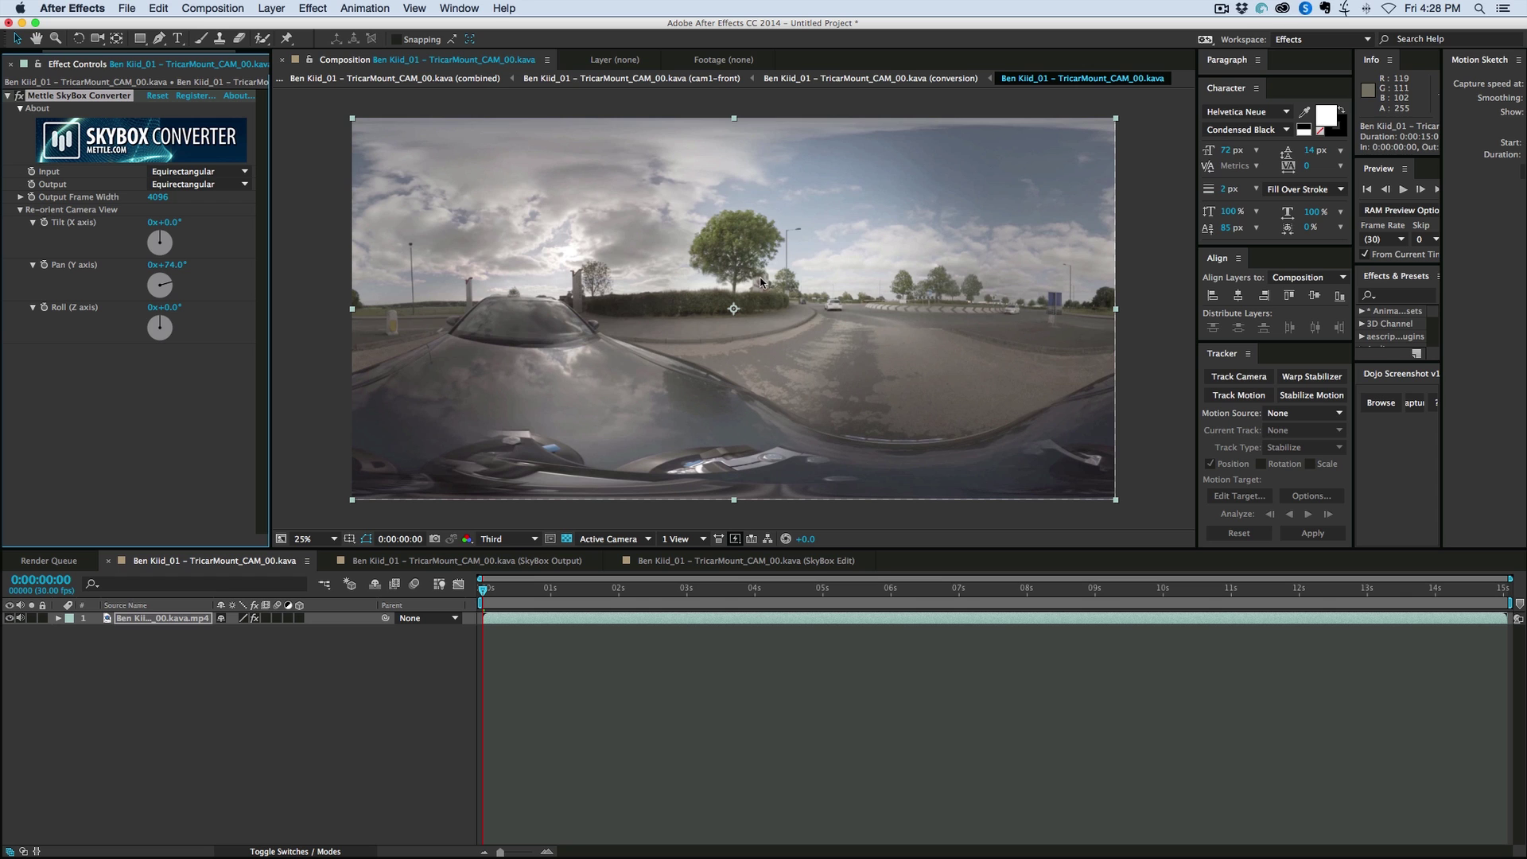
{"action": "left_click", "coordinate": [728, 561]}
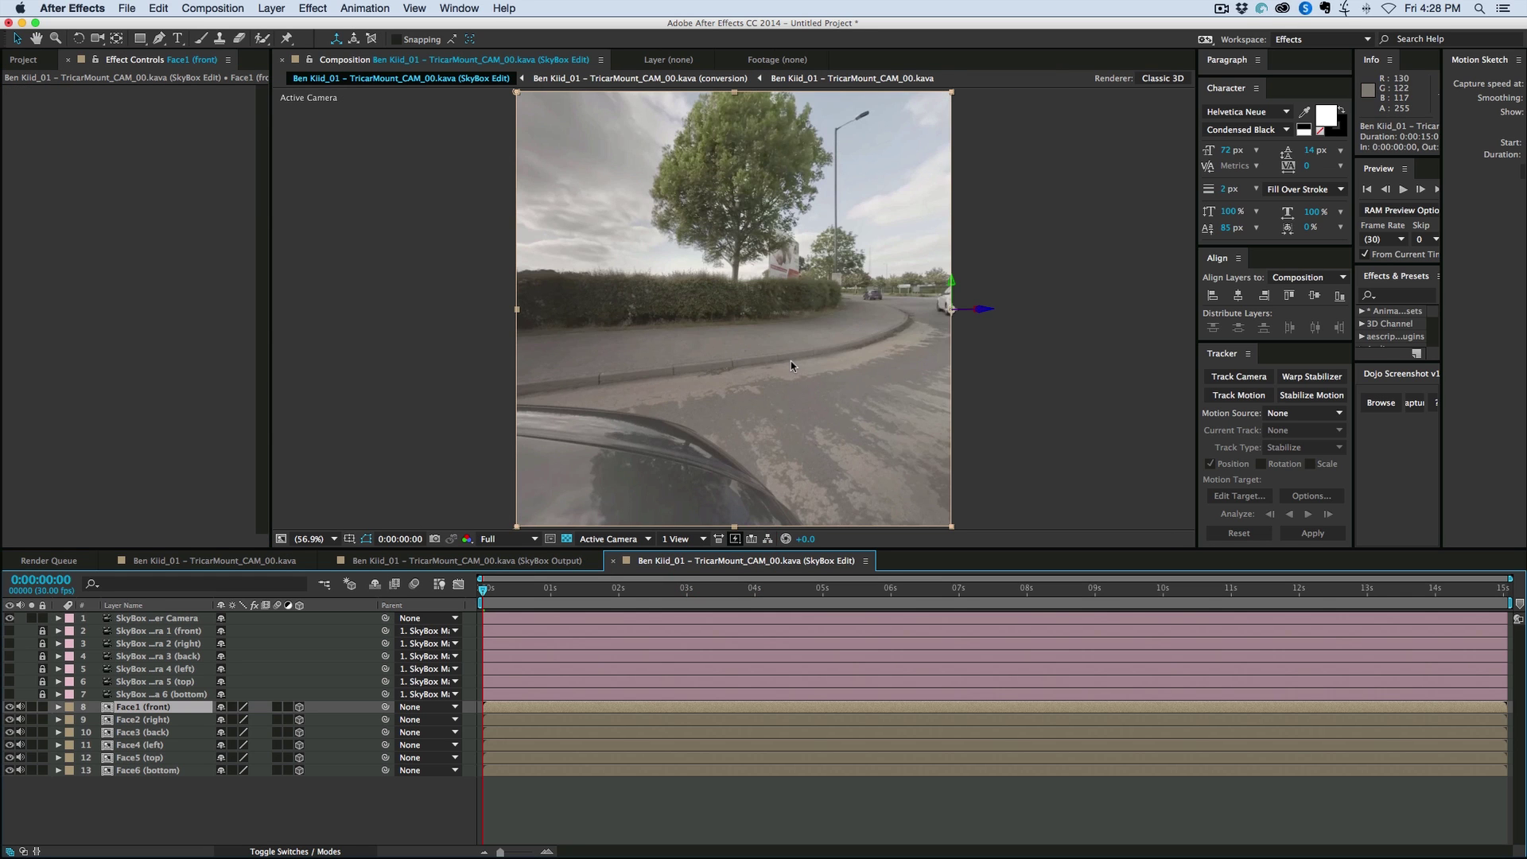
{"action": "left_click", "coordinate": [546, 802]}
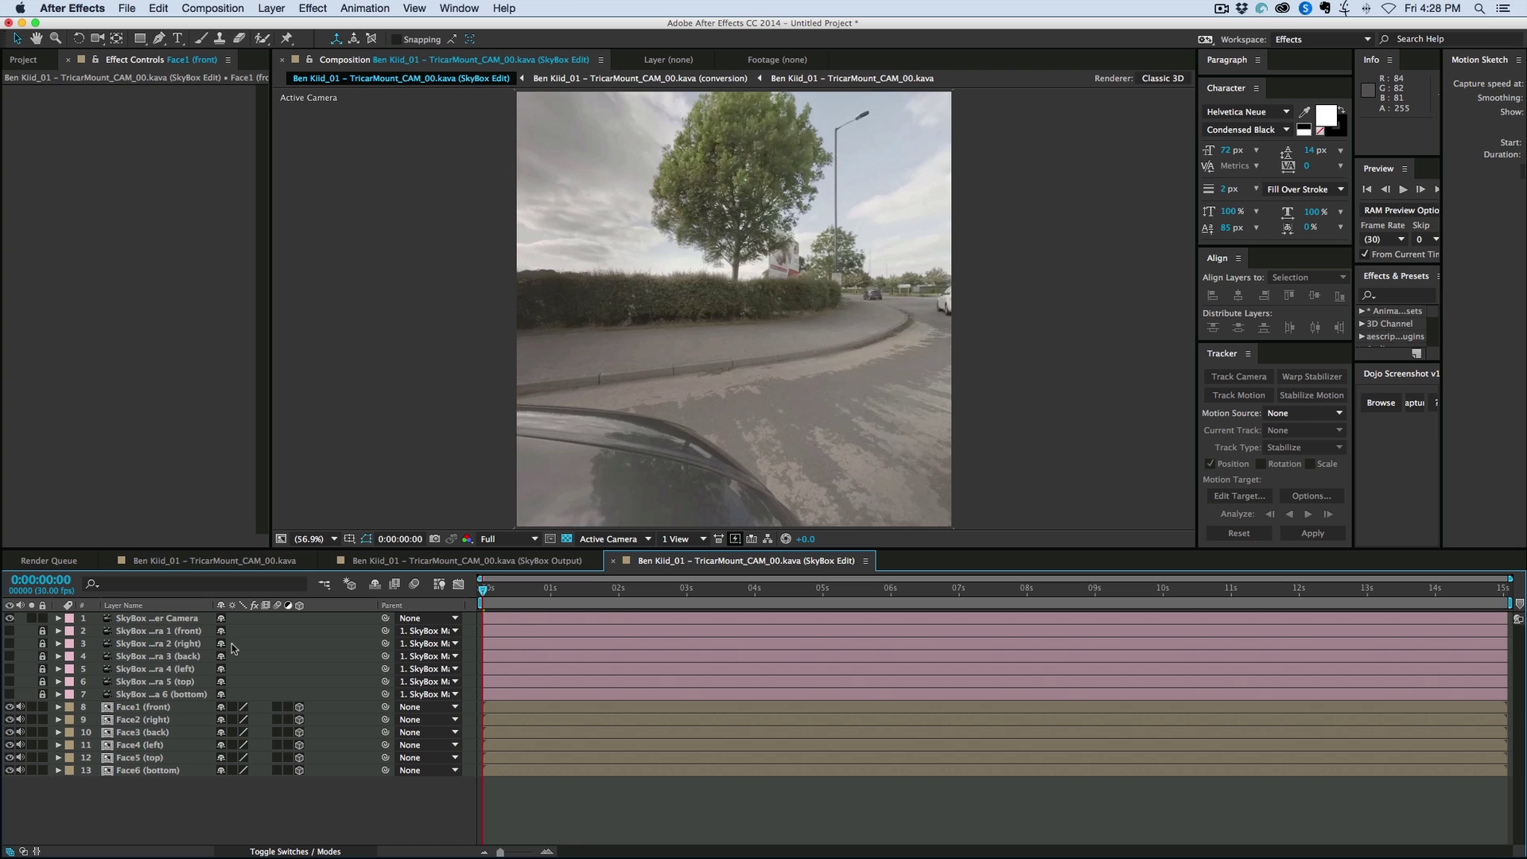
{"action": "left_click", "coordinate": [132, 788]}
{"action": "left_click", "coordinate": [132, 719]}
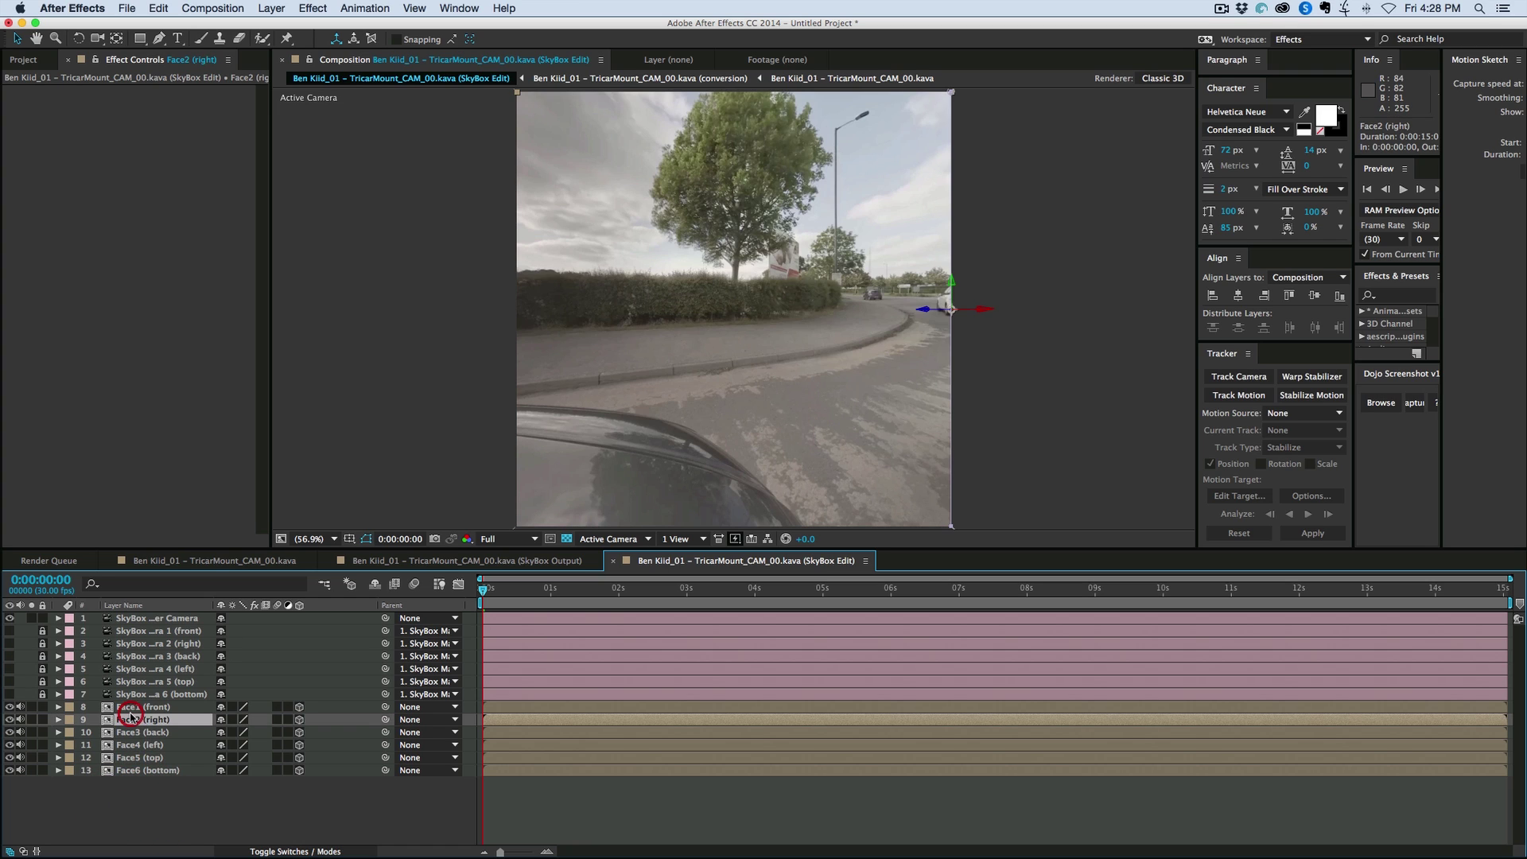
{"action": "left_click", "coordinate": [132, 708]}
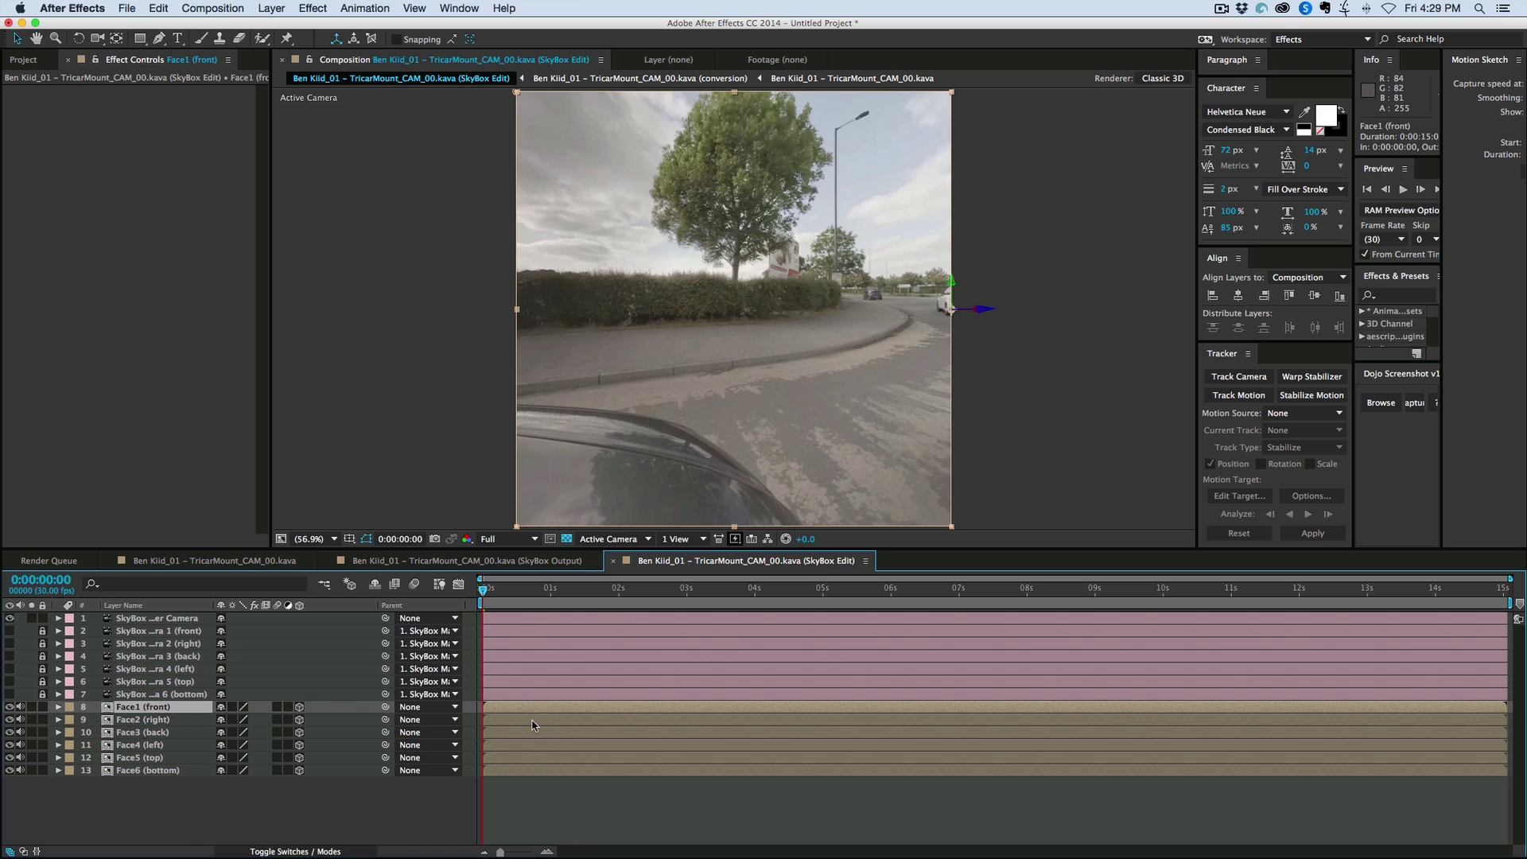
{"action": "left_click", "coordinate": [631, 539]}
{"action": "left_click", "coordinate": [658, 777]}
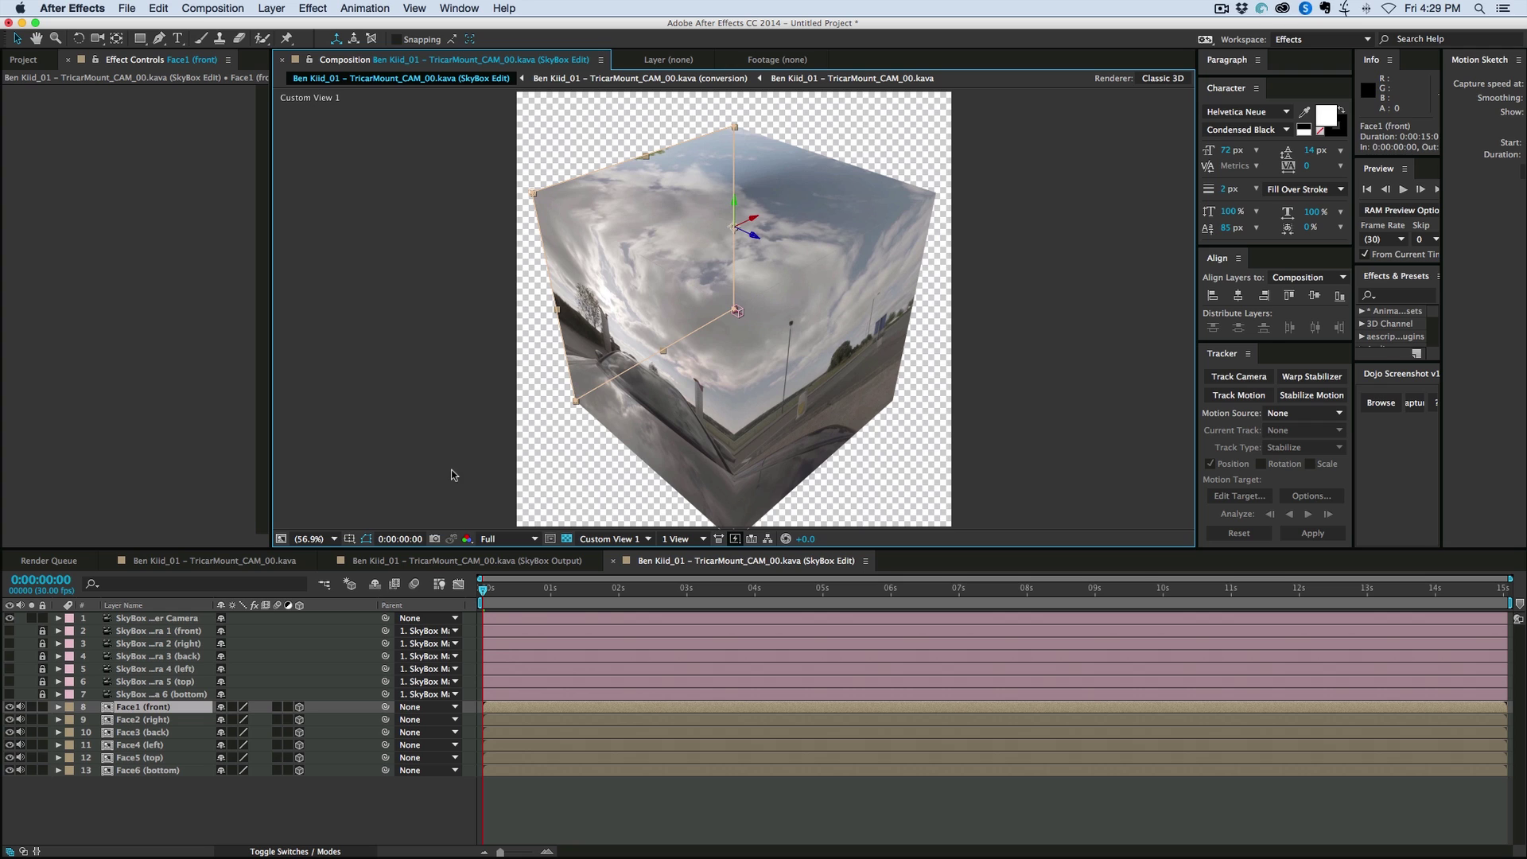
{"action": "left_click", "coordinate": [144, 720]}
{"action": "left_click", "coordinate": [140, 732]}
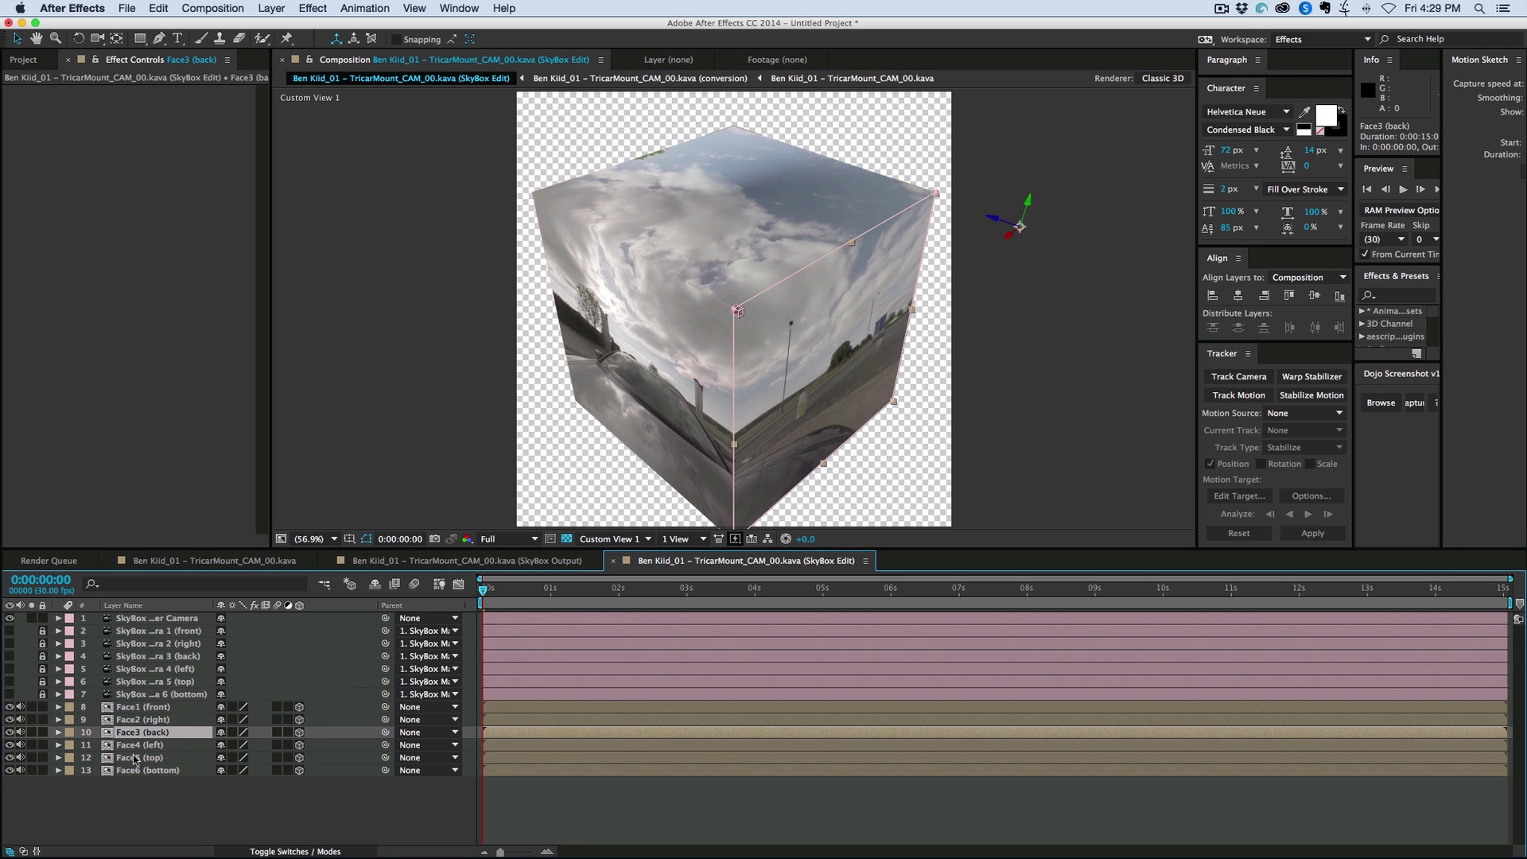
{"action": "left_click", "coordinate": [137, 758]}
{"action": "left_click", "coordinate": [137, 770]}
{"action": "left_click", "coordinate": [139, 744]}
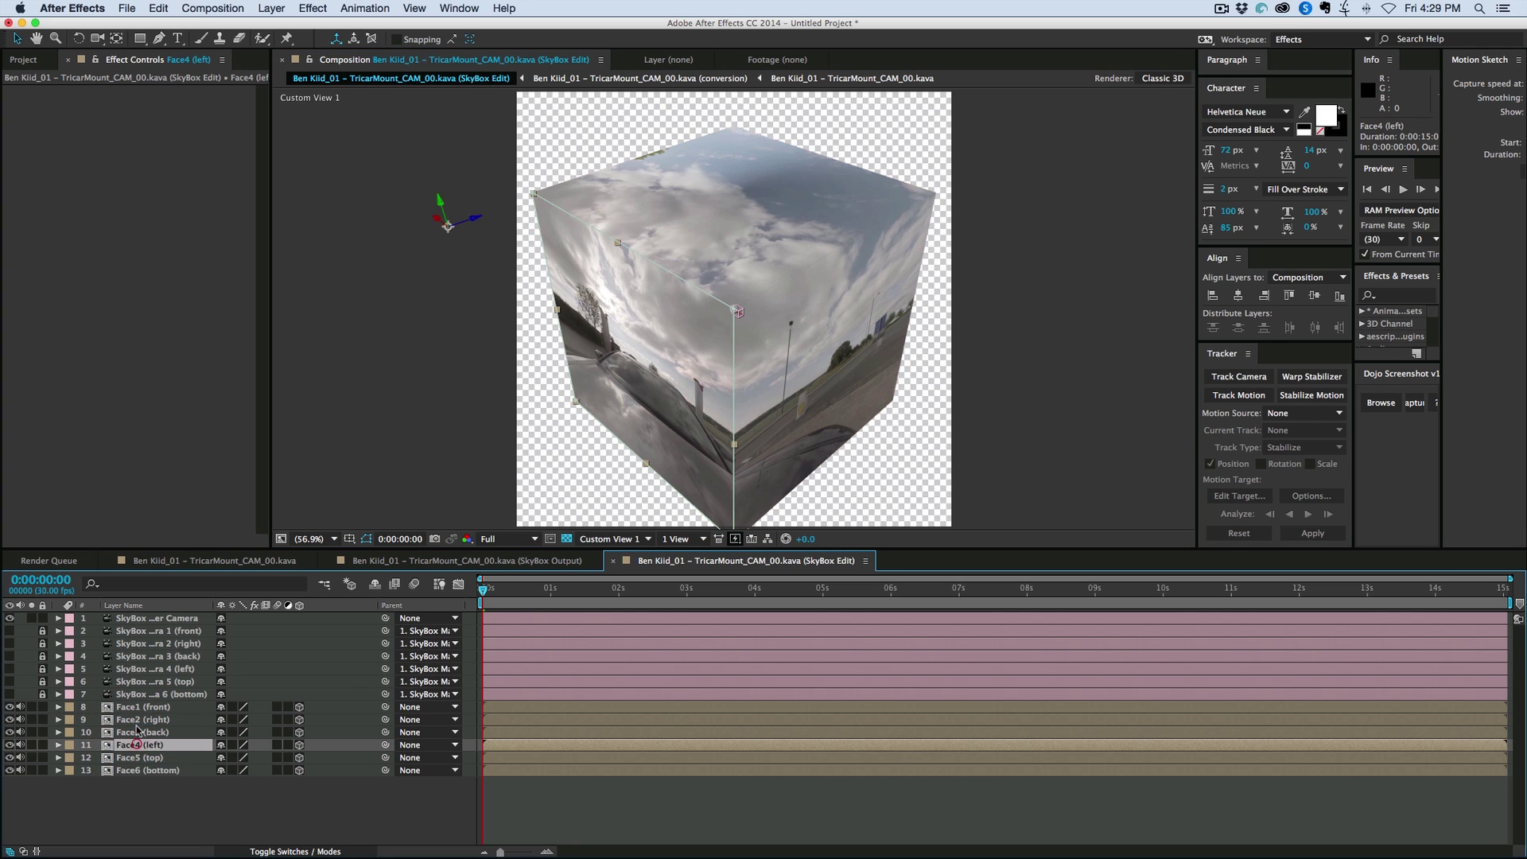
{"action": "left_click", "coordinate": [139, 707]}
{"action": "left_click", "coordinate": [612, 539]}
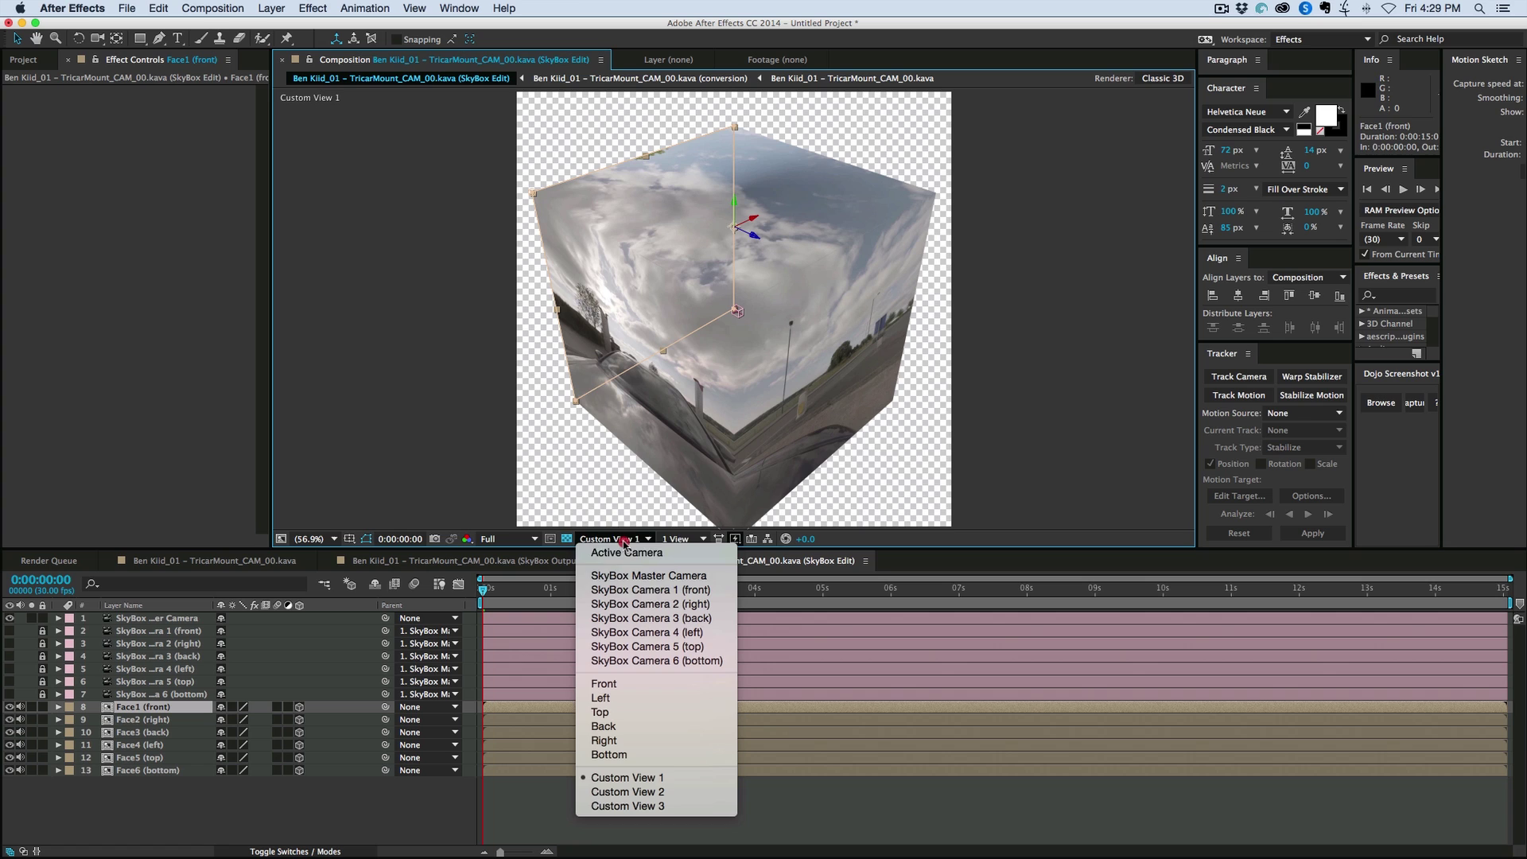
{"action": "left_click", "coordinate": [617, 555]}
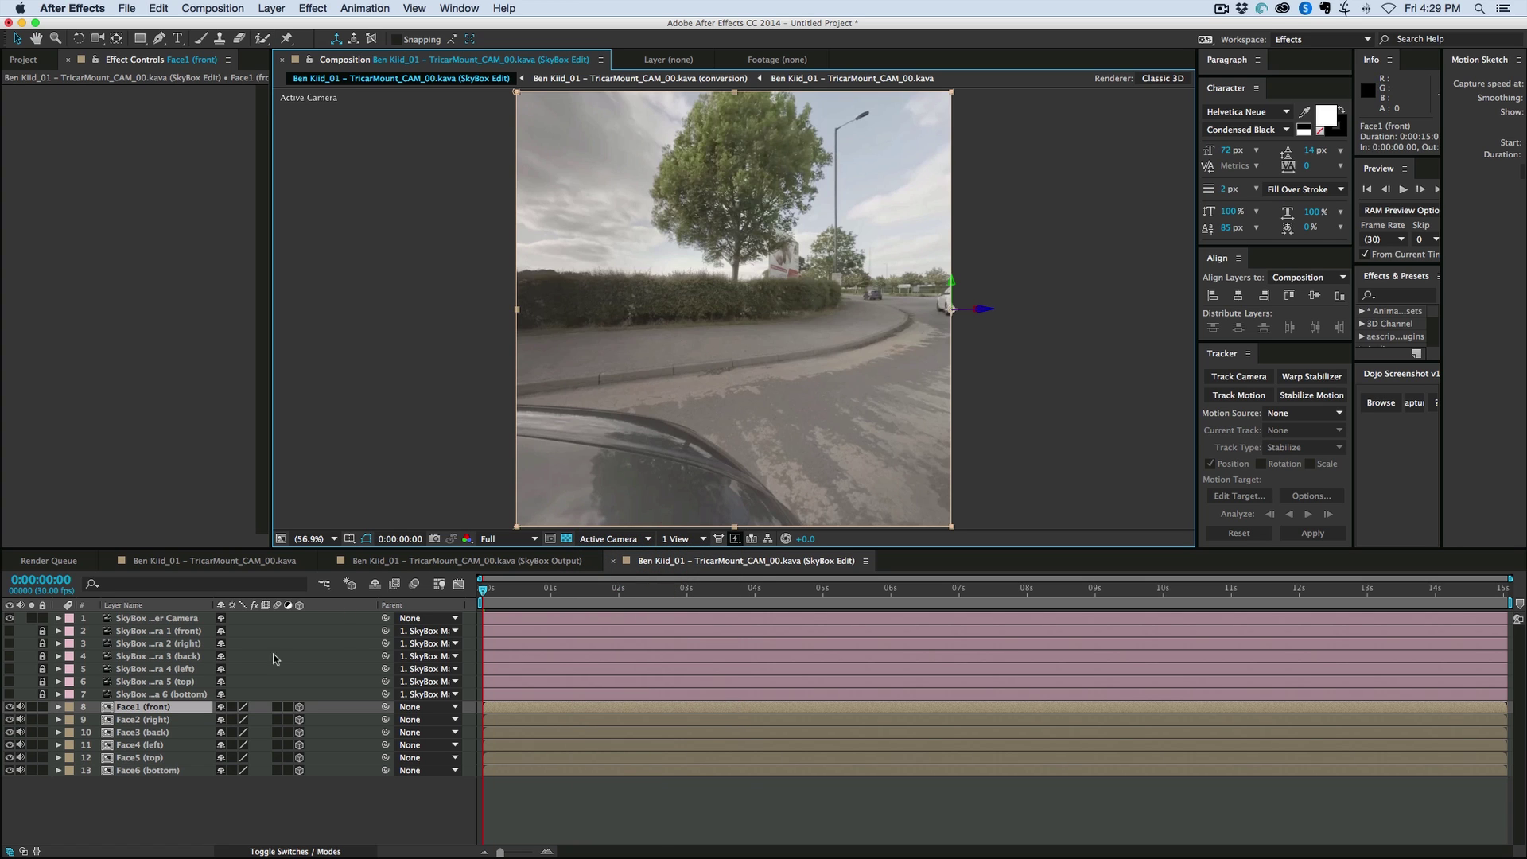
Duplicate Face1 (front) and pre-compose the copy as 'tracker', moving all attributes
{"action": "key", "text": "super+d"}
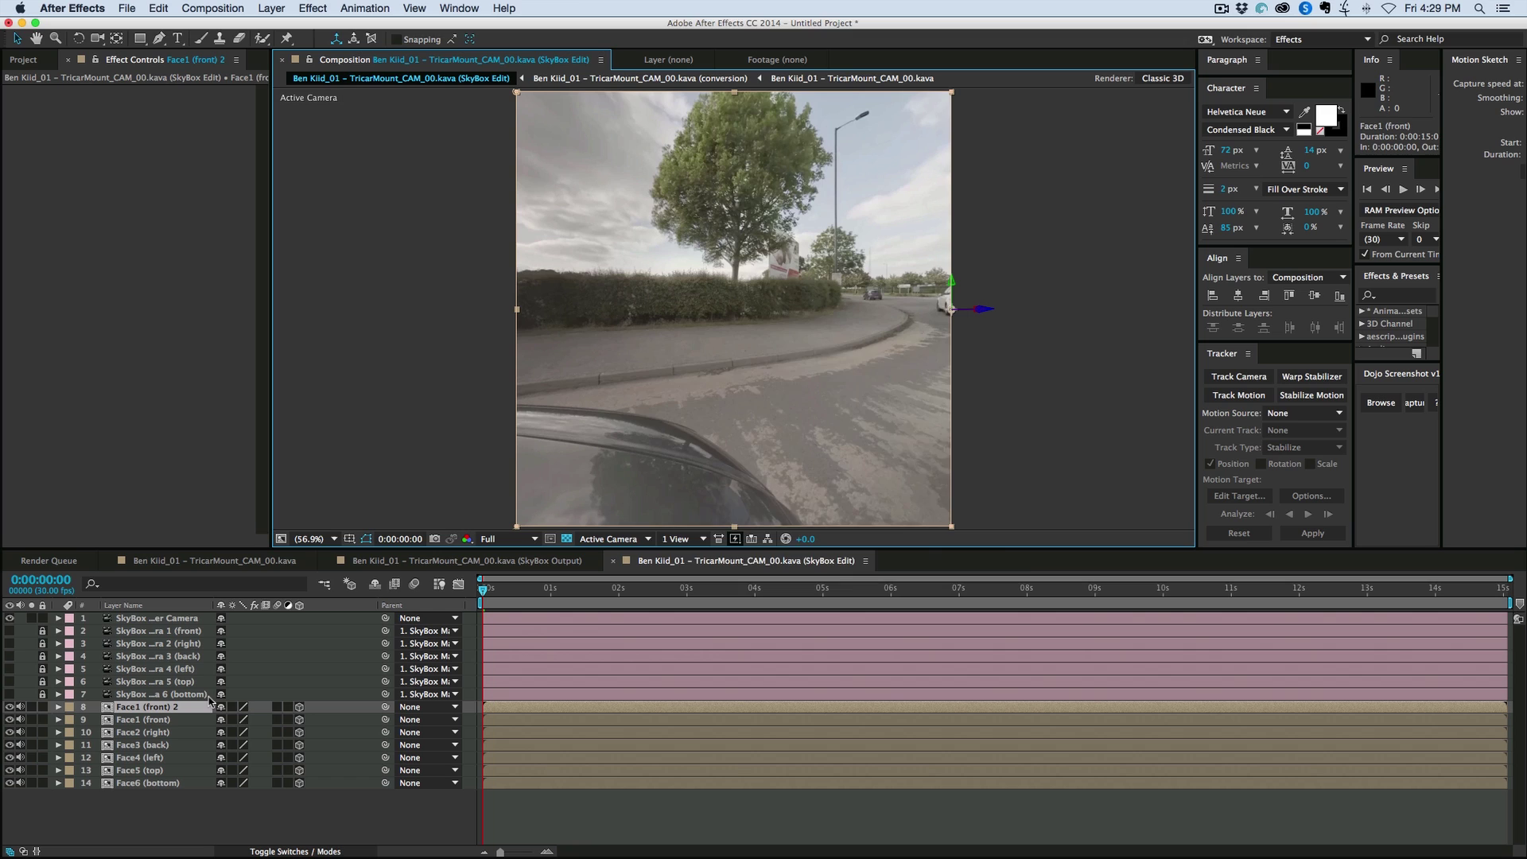
{"action": "key", "text": "super+shift+c"}
{"action": "left_click_drag", "start_coordinate": [880, 365], "coordinate": [823, 367]}
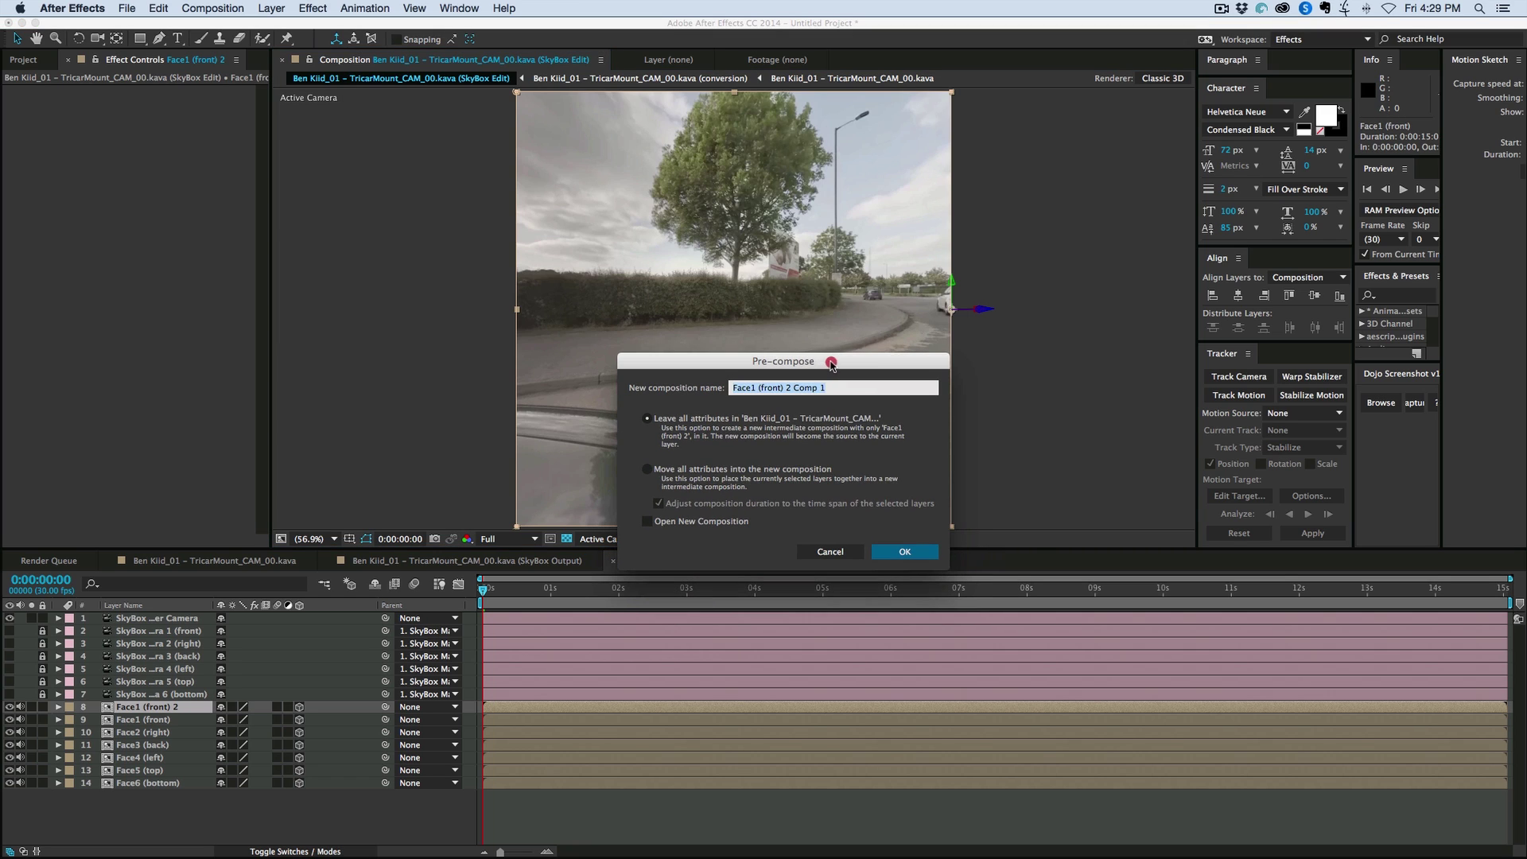
{"action": "type", "text": "tracker"}
{"action": "left_click", "coordinate": [647, 469]}
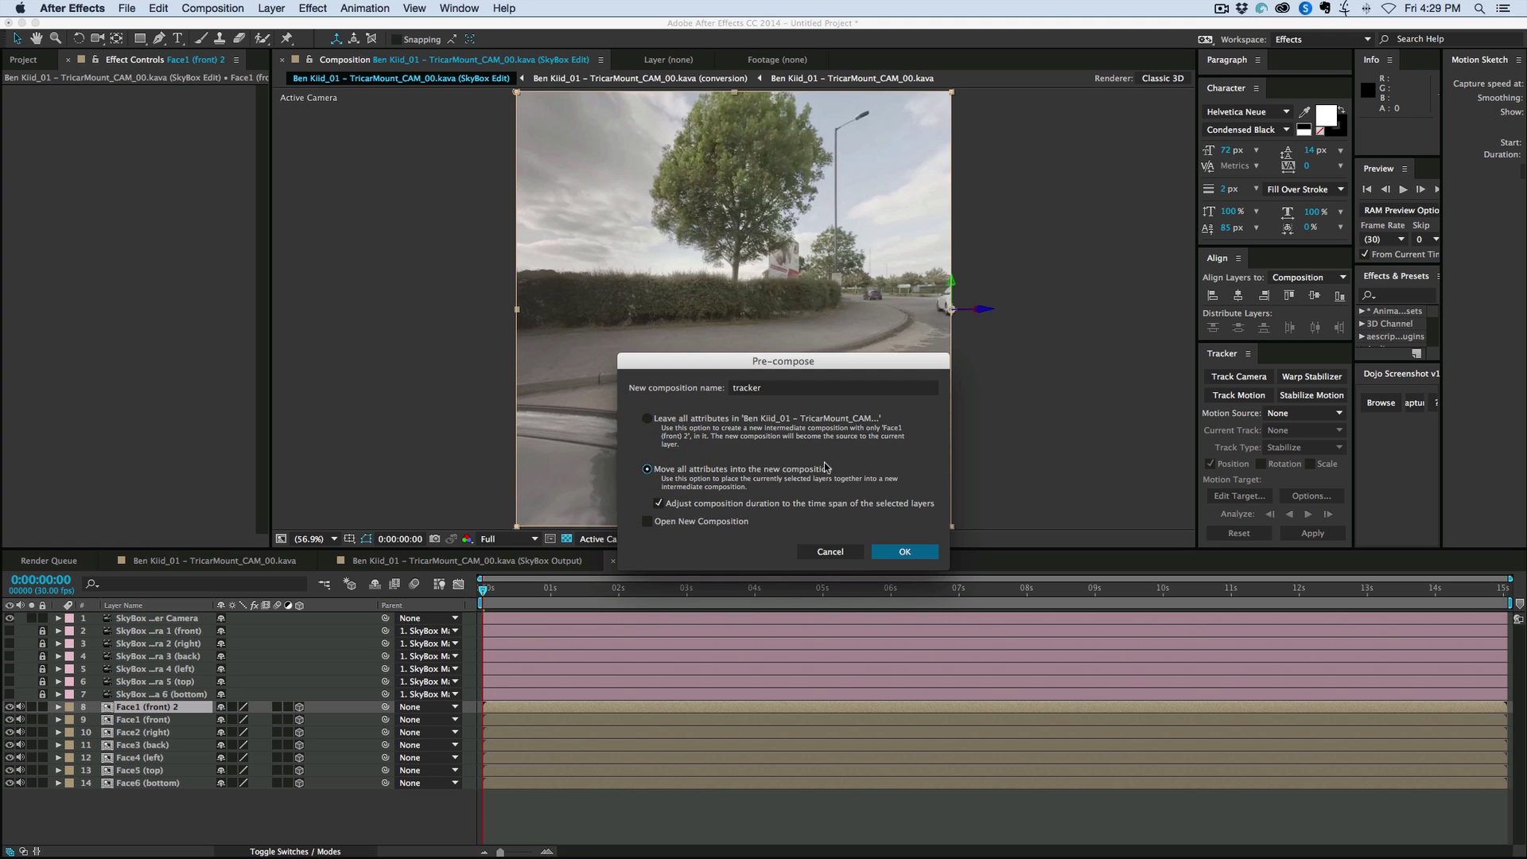
{"action": "left_click", "coordinate": [907, 552]}
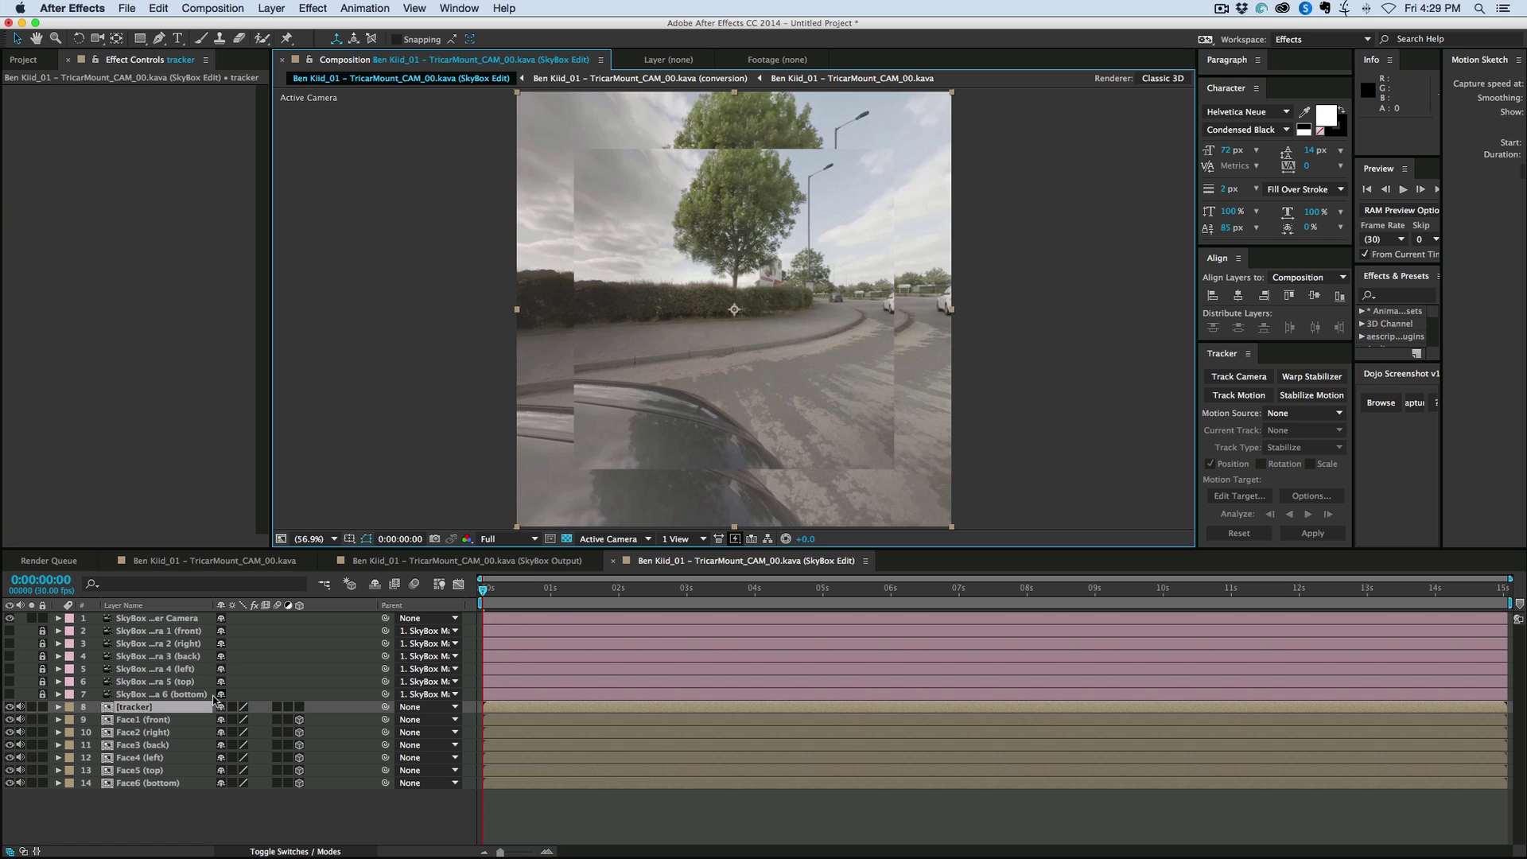
Turn off 3D for Face1 (front) 2 inside the tracker precomp, then return to SkyBox Edit
{"action": "double_click", "coordinate": [108, 707]}
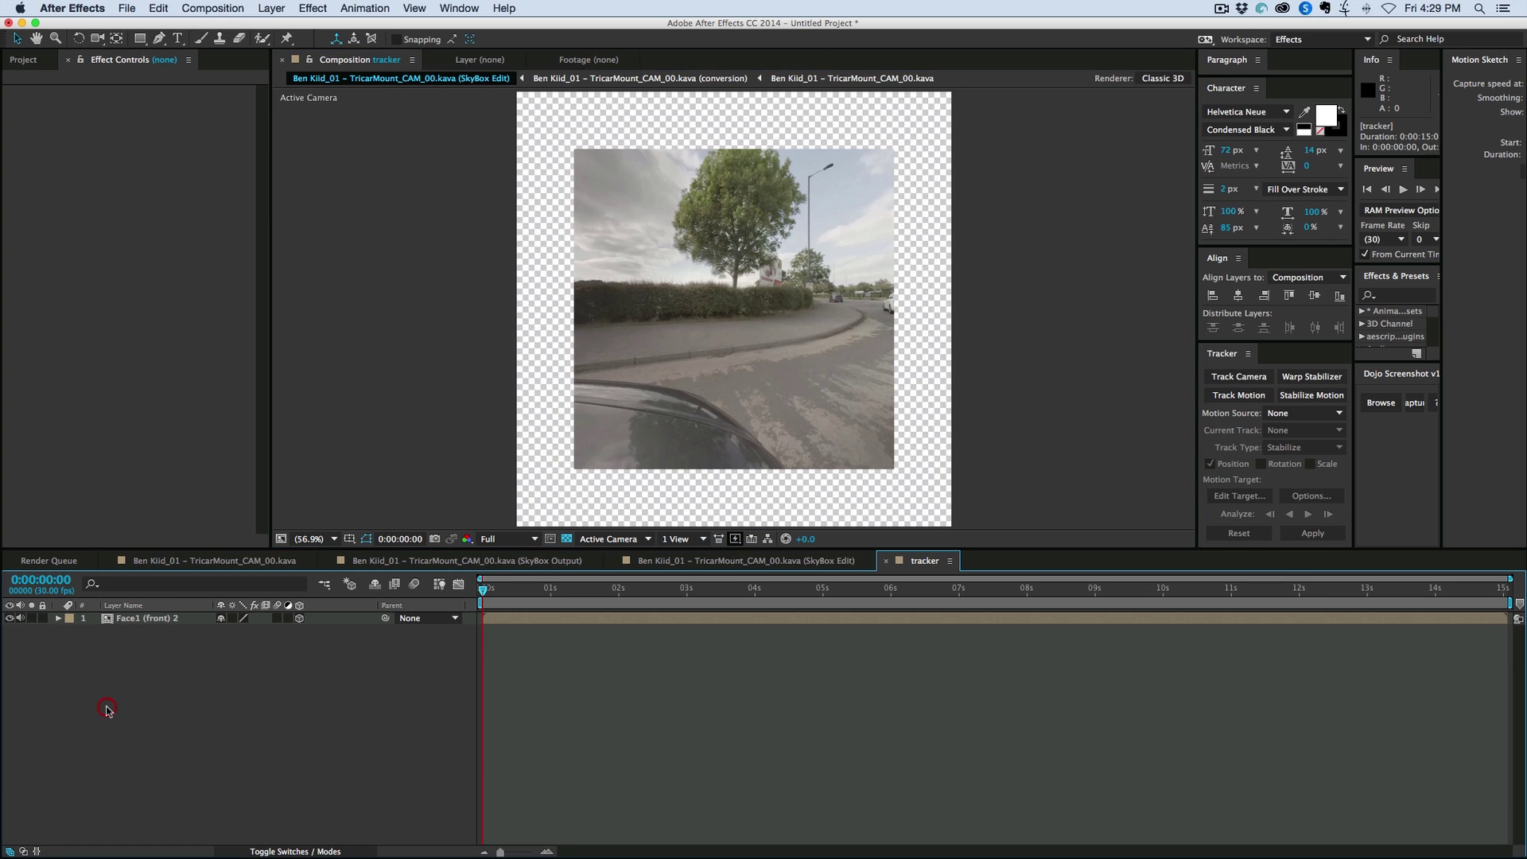
{"action": "left_click", "coordinate": [298, 619]}
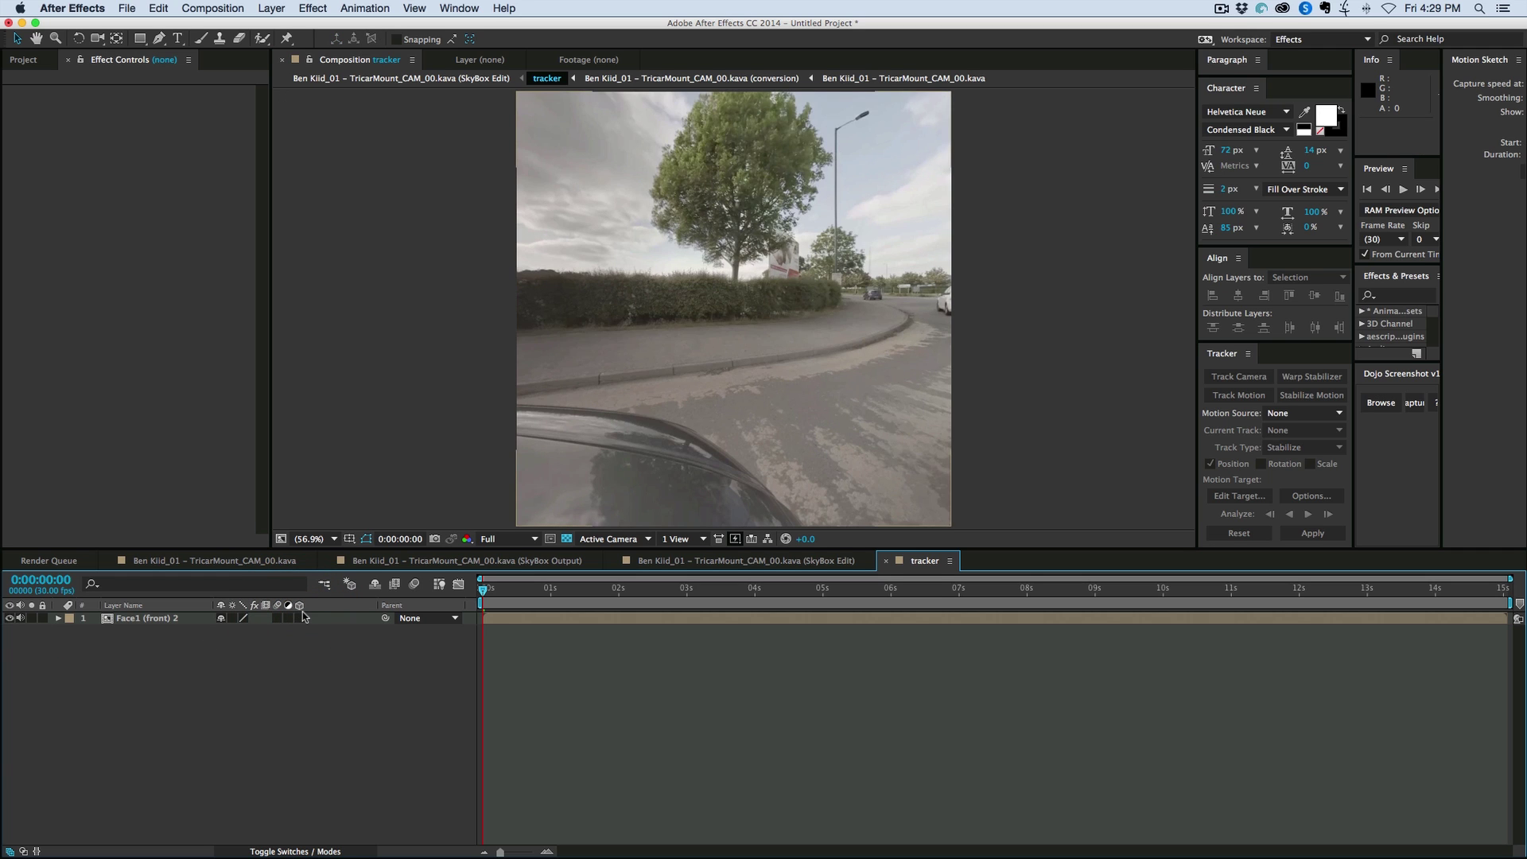
{"action": "left_click", "coordinate": [887, 562]}
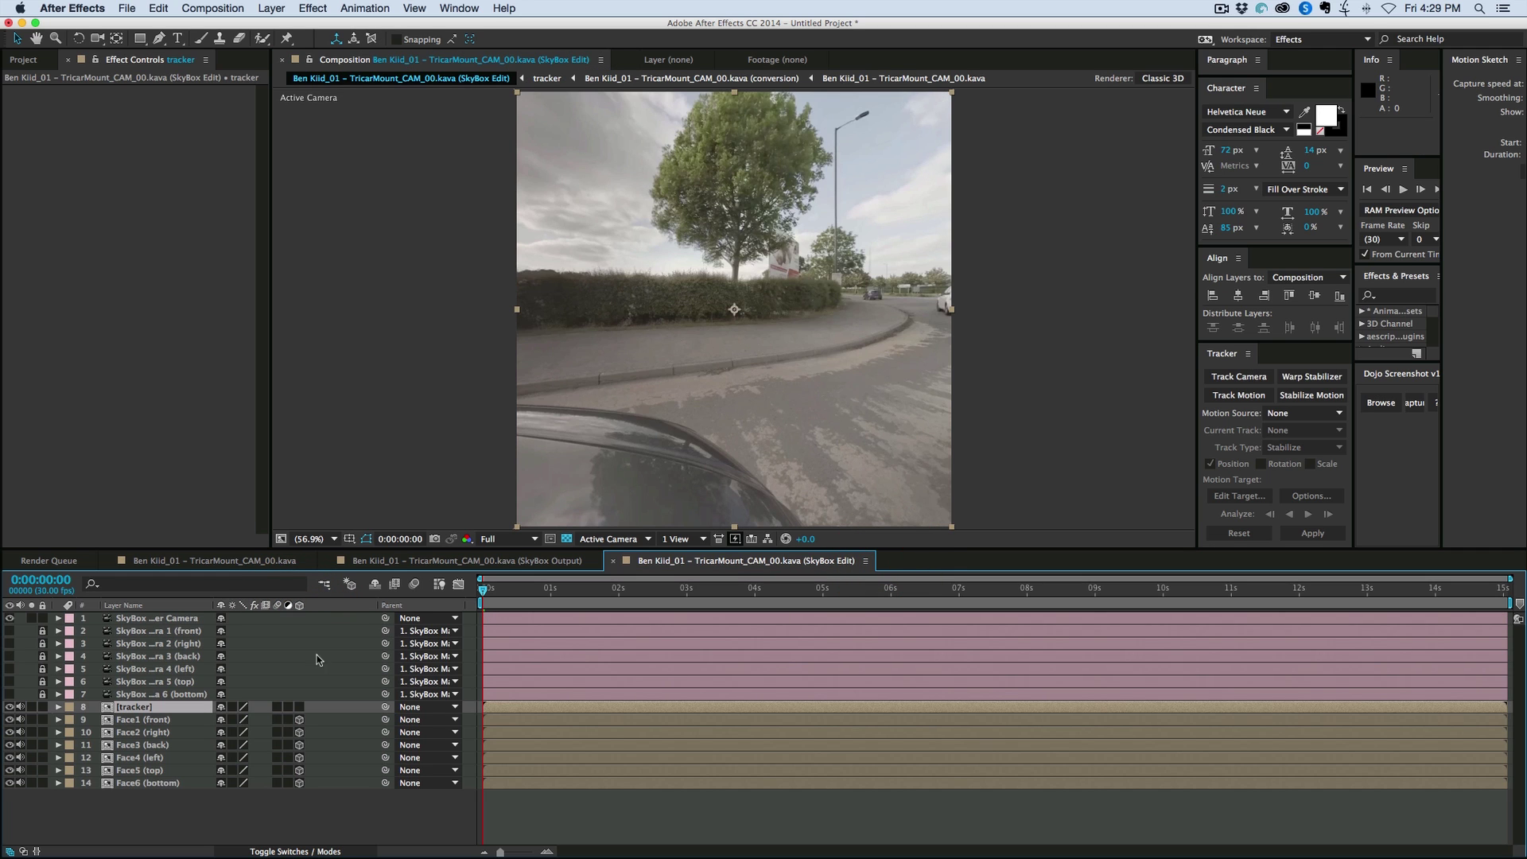
{"action": "left_click", "coordinate": [189, 811]}
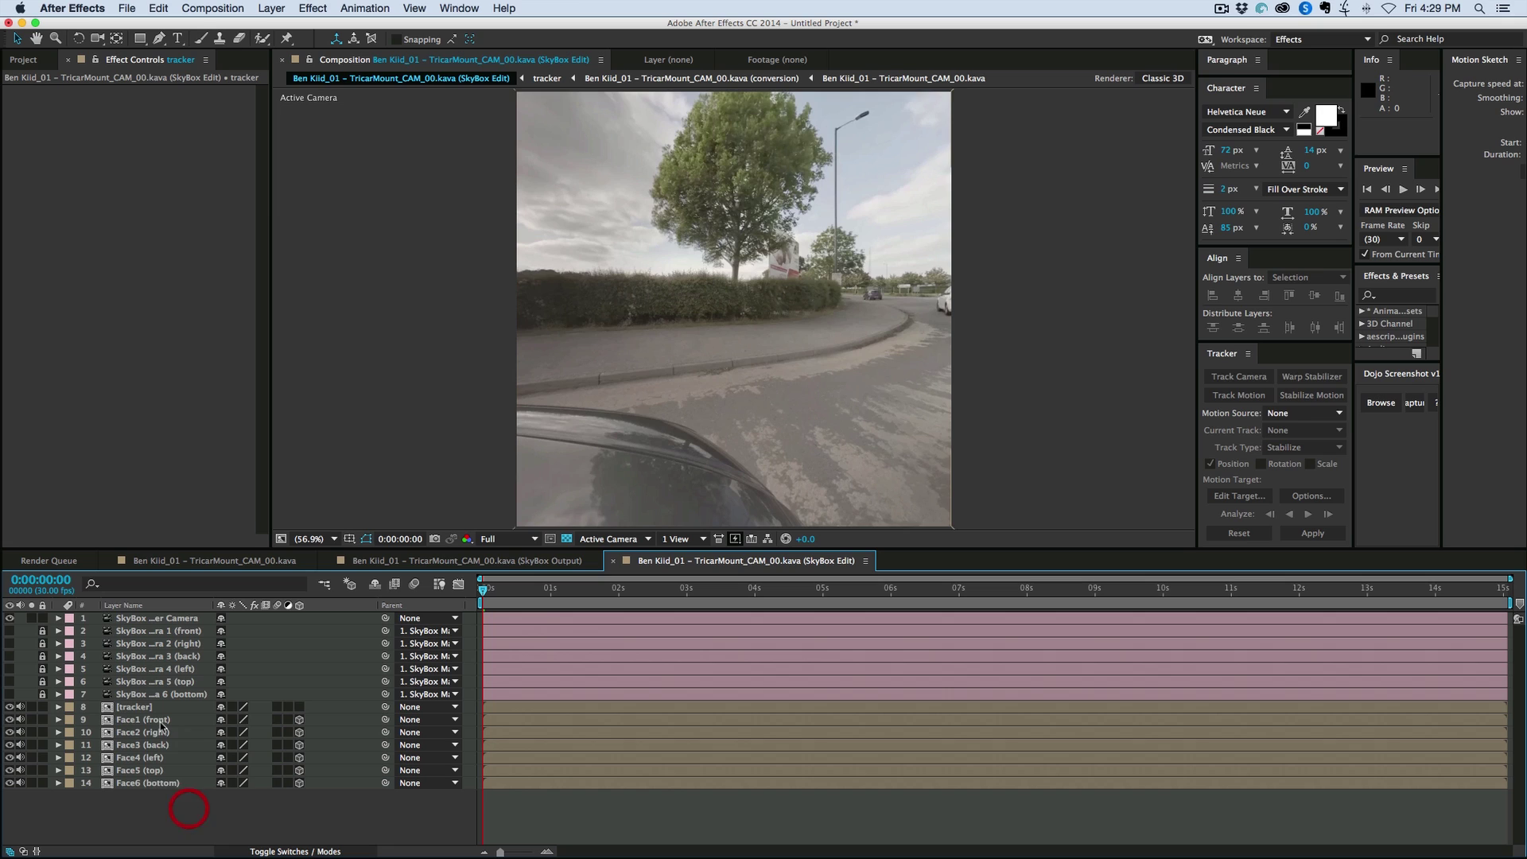
Add a 3D Camera Tracker to [tracker] with Specify Angle of View 90° and Detailed Analysis on
{"action": "left_click", "coordinate": [155, 707]}
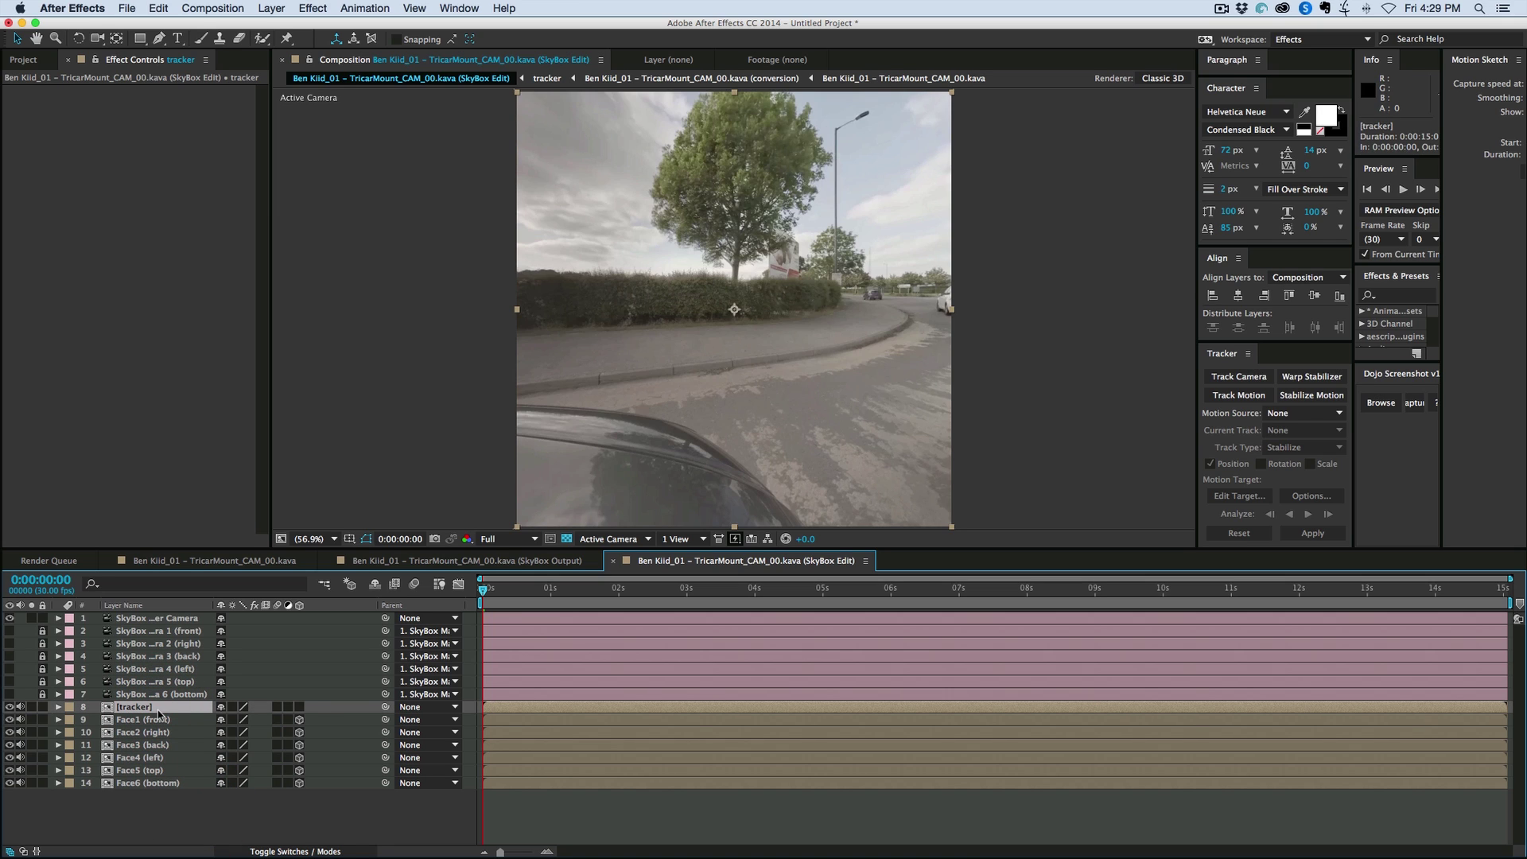
{"action": "left_click", "coordinate": [1233, 378]}
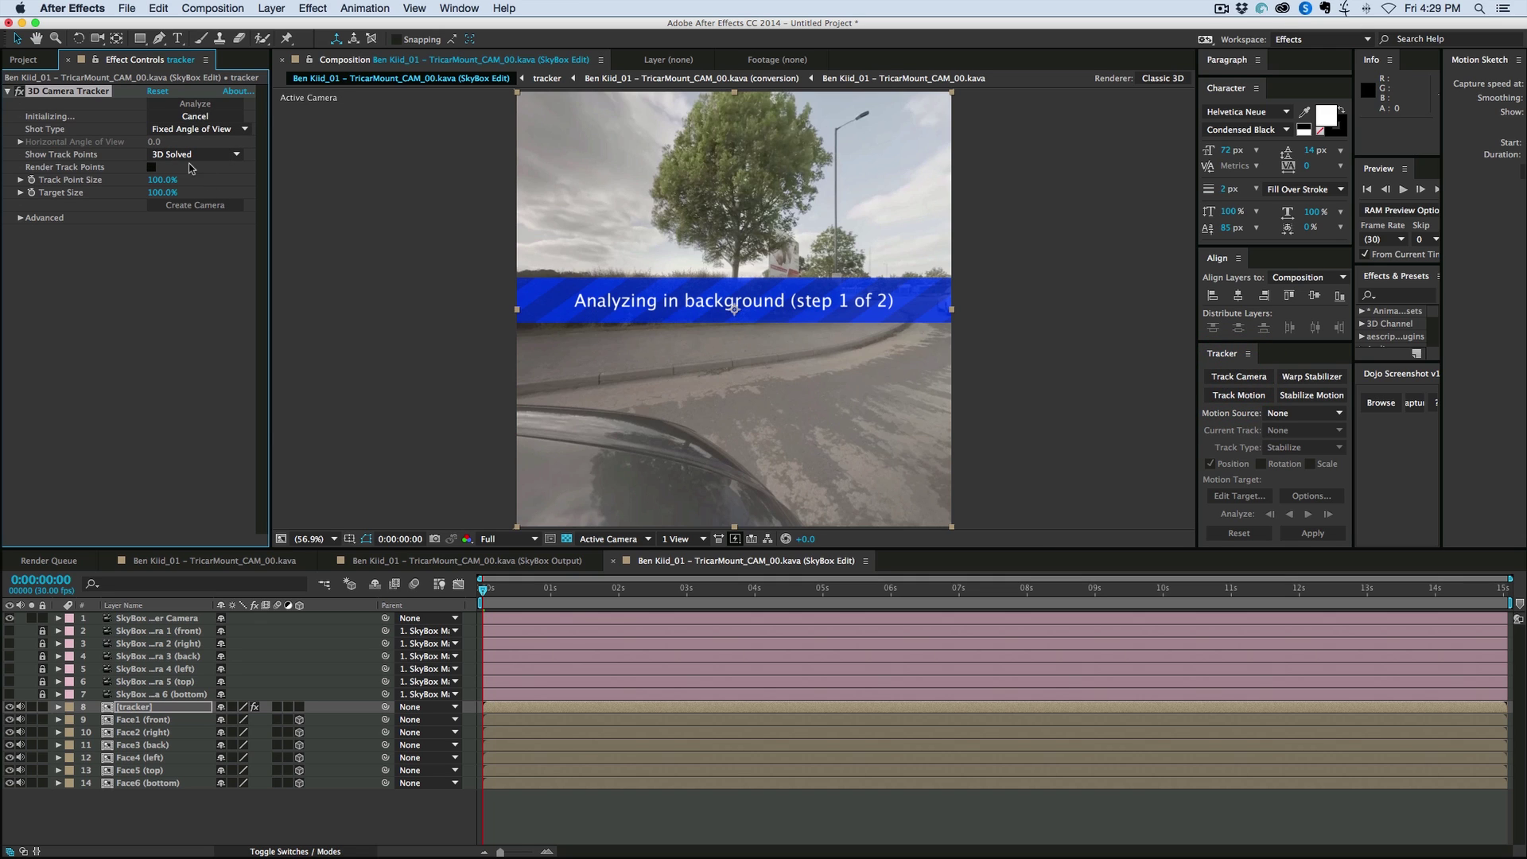
{"action": "left_click", "coordinate": [181, 130]}
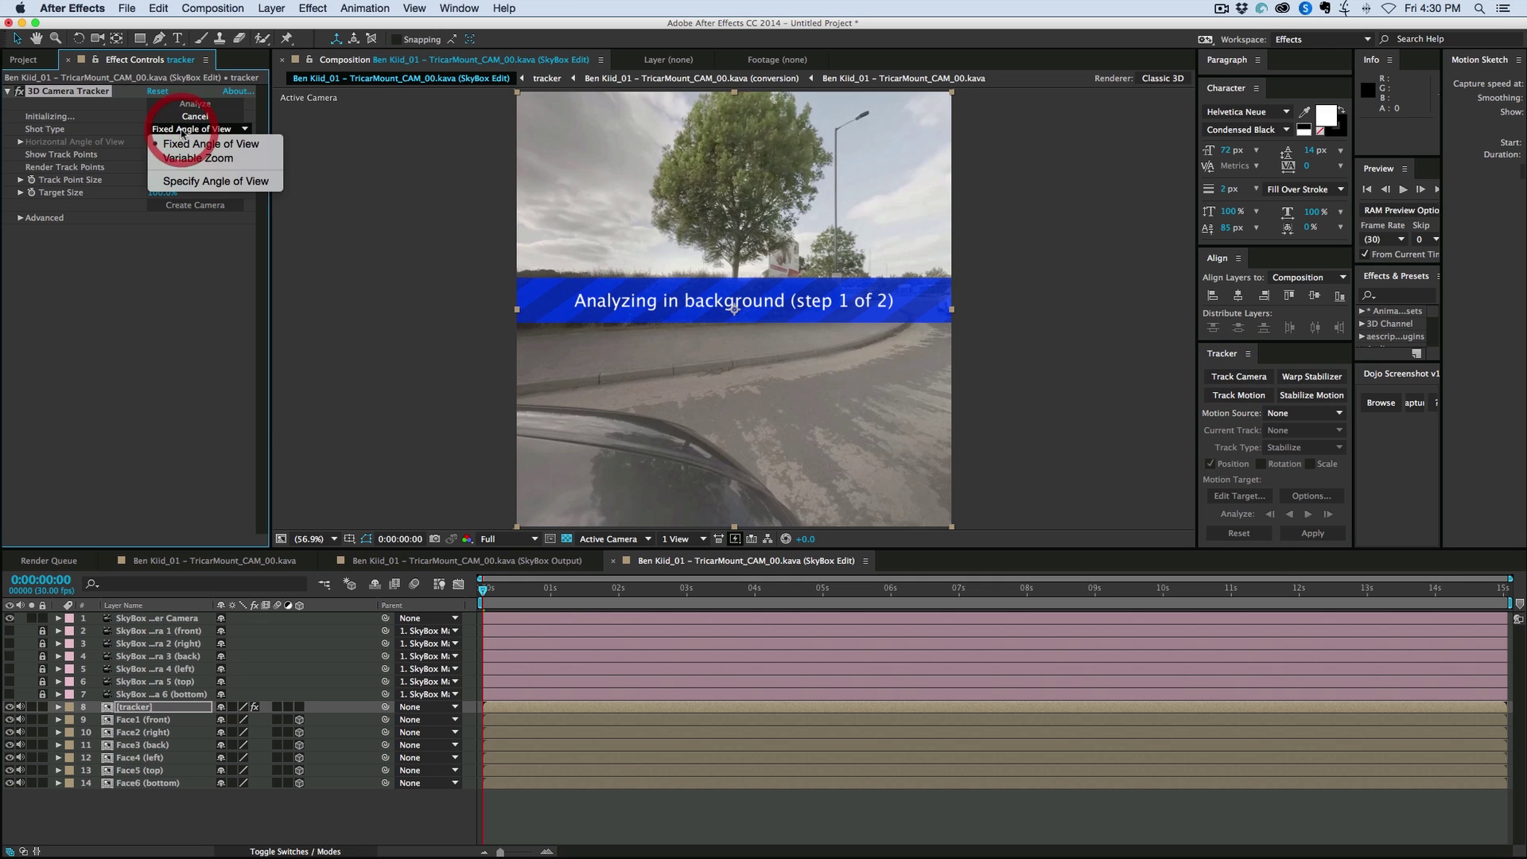
{"action": "left_click", "coordinate": [183, 181]}
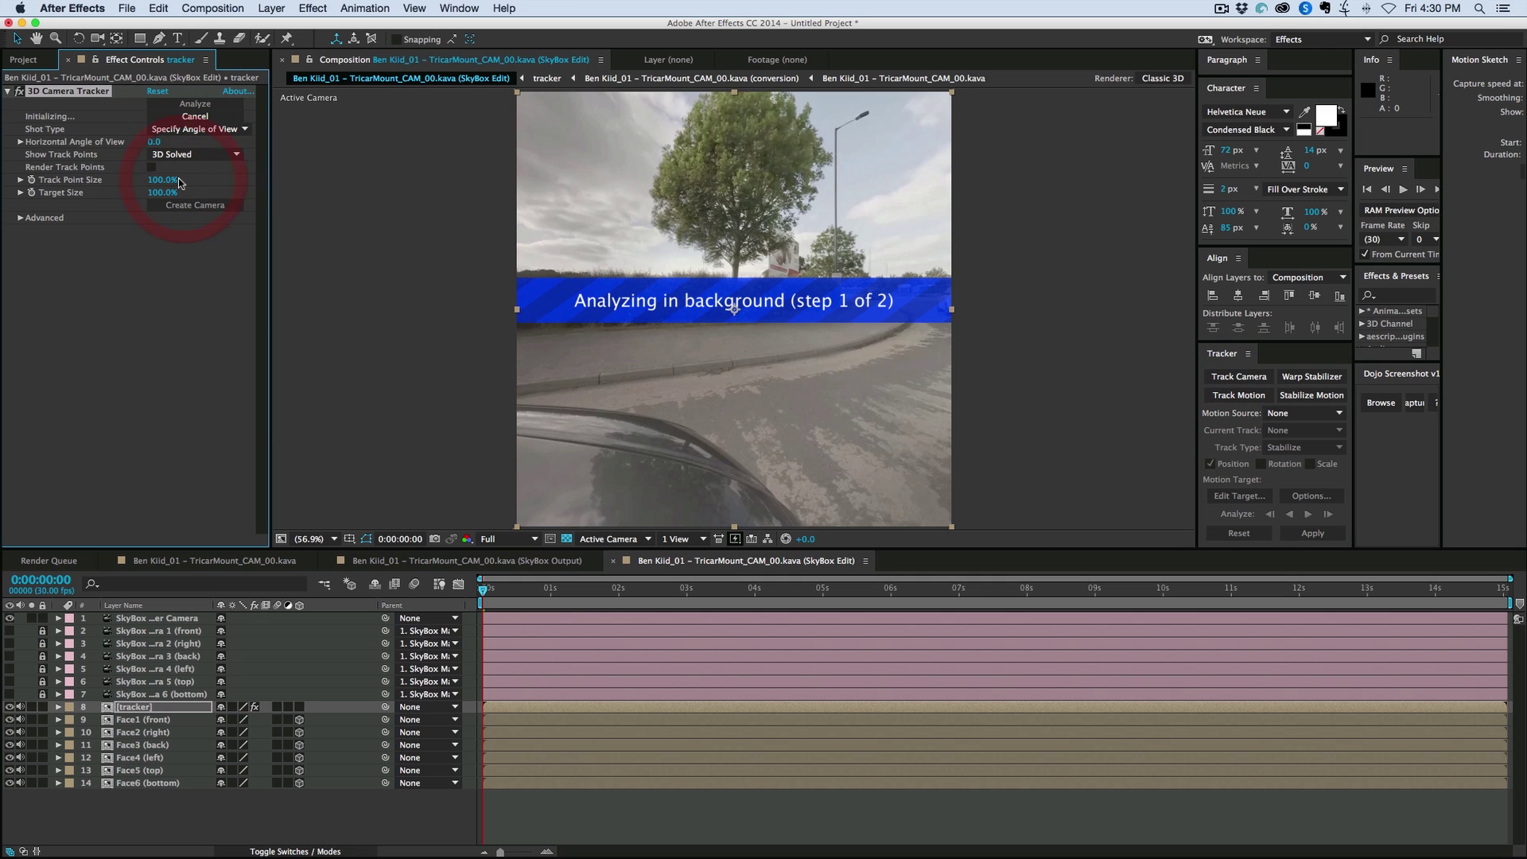
{"action": "left_click", "coordinate": [153, 142]}
{"action": "left_click", "coordinate": [143, 318]}
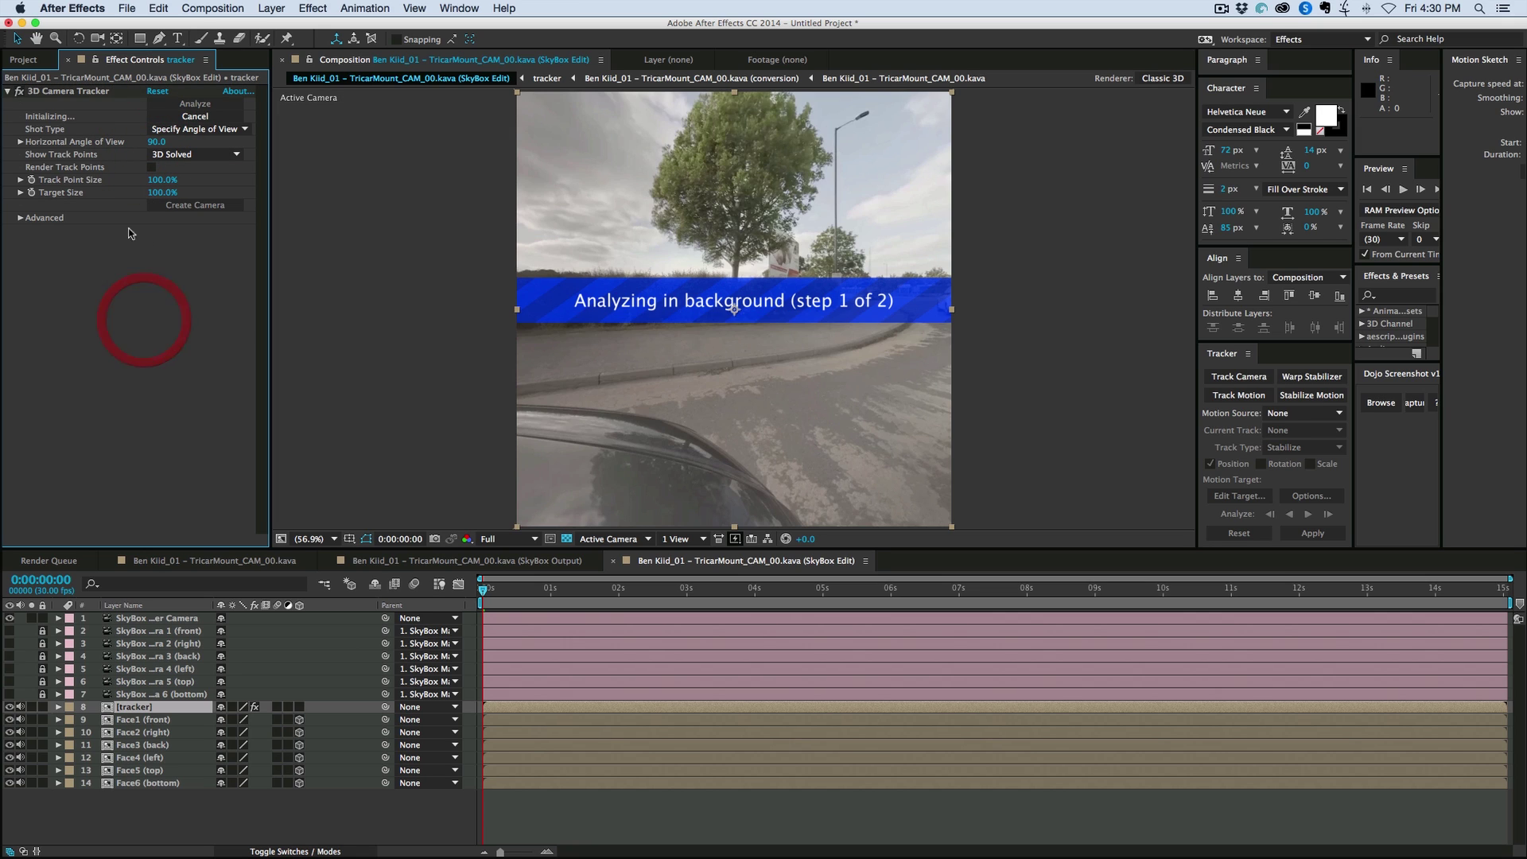
{"action": "left_click", "coordinate": [21, 219]}
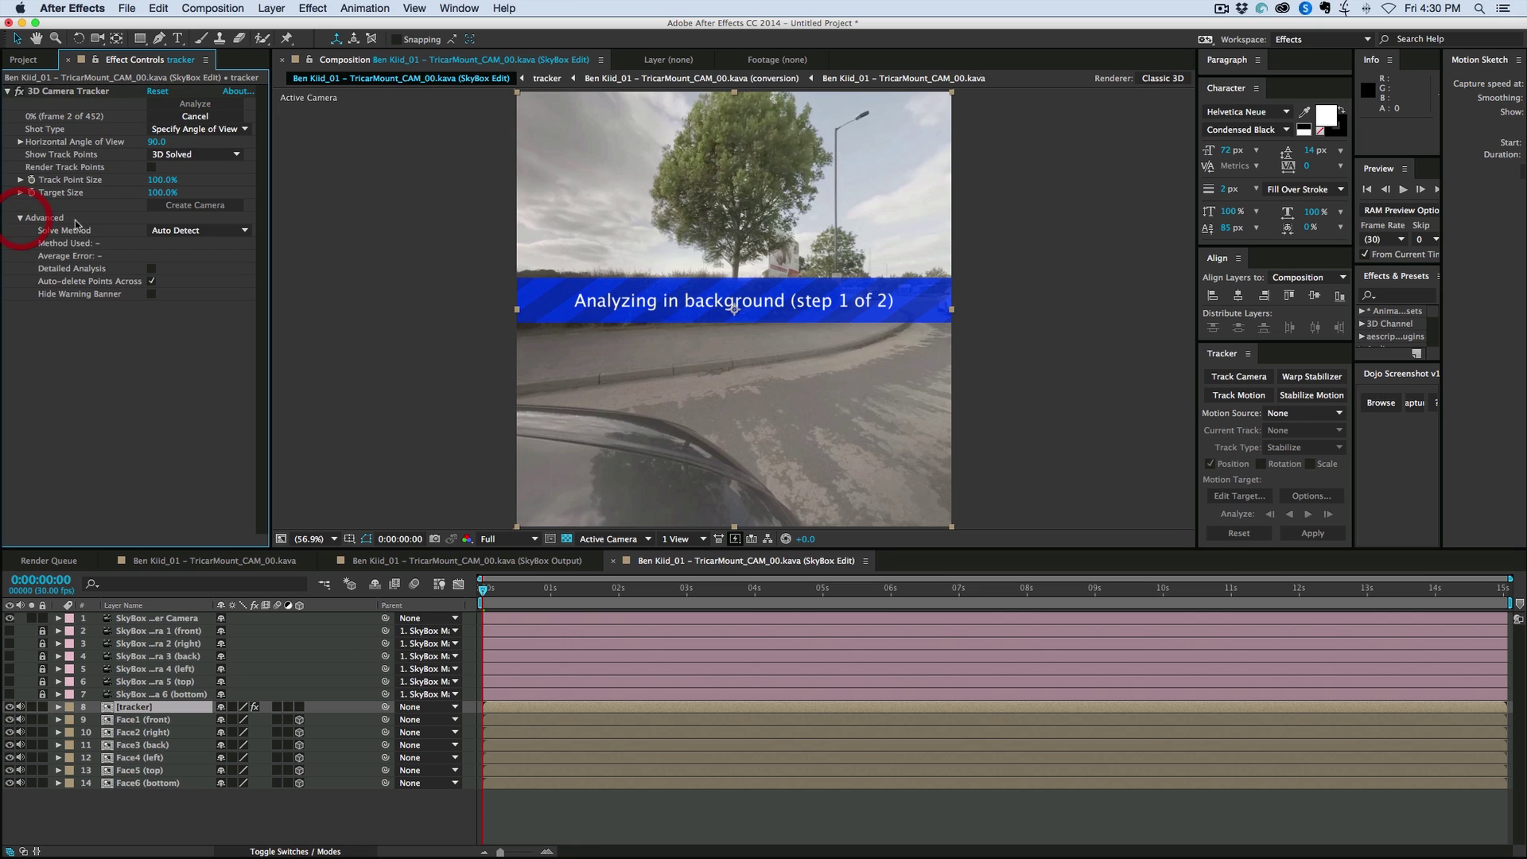
{"action": "left_click", "coordinate": [151, 269]}
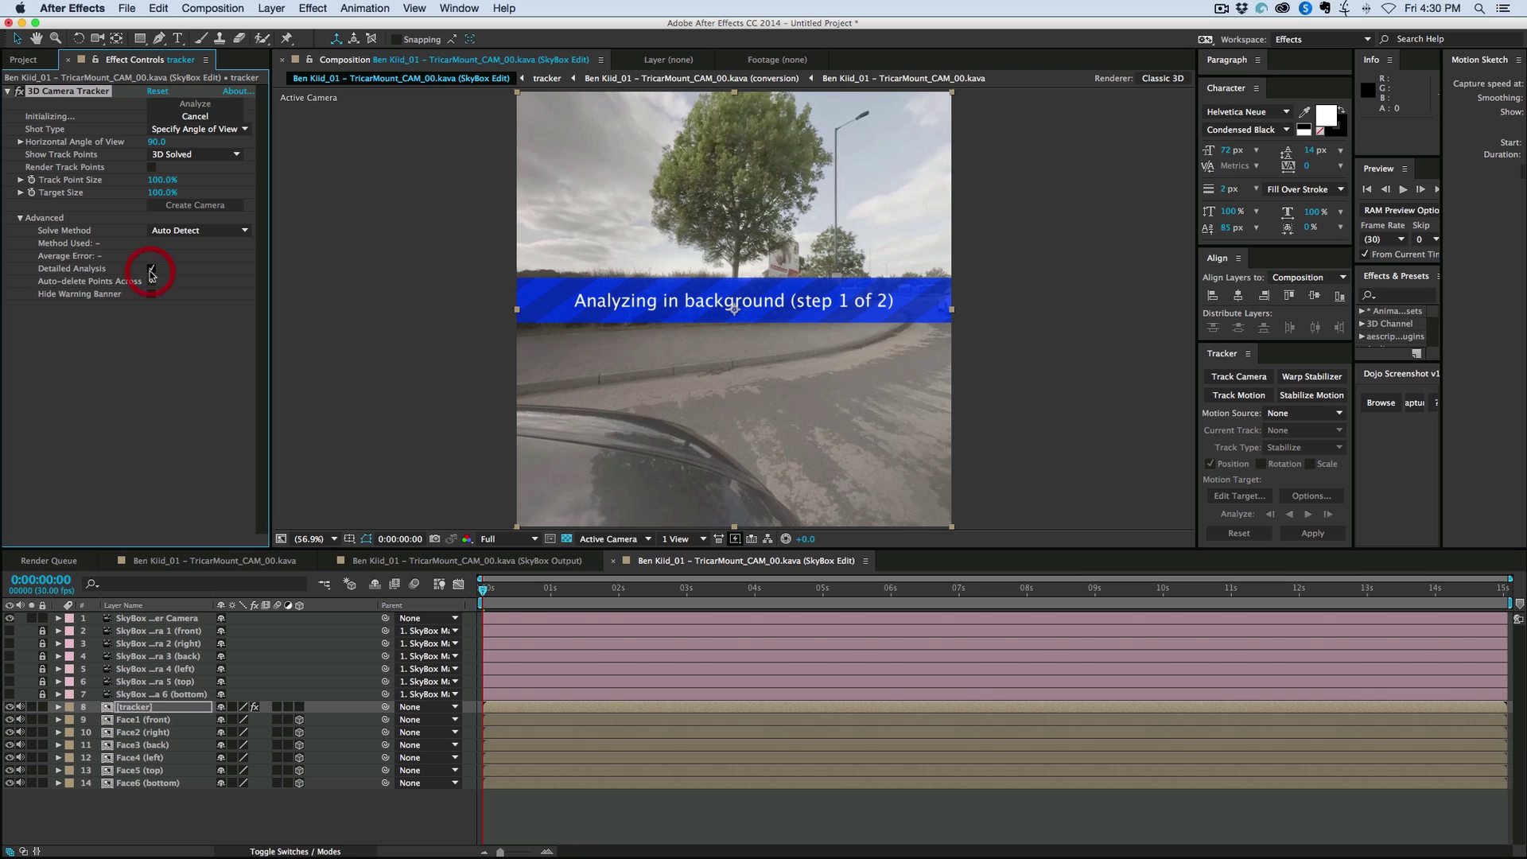
{"action": "left_click", "coordinate": [169, 409]}
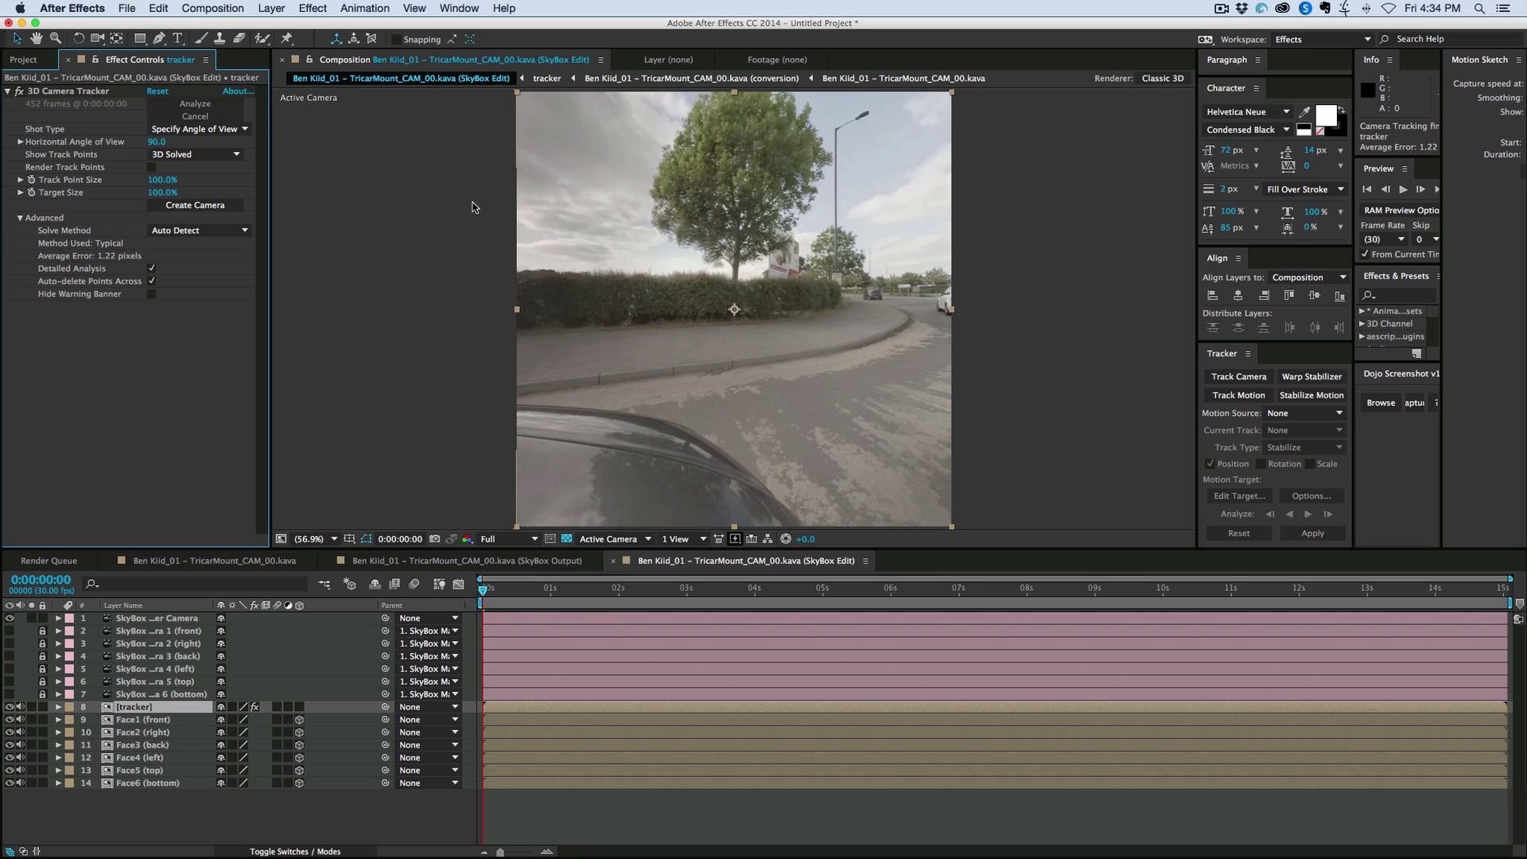
Show the camera tracker's track points at 0:00:02:26 and zoom in on the billboard
{"action": "left_click", "coordinate": [68, 90]}
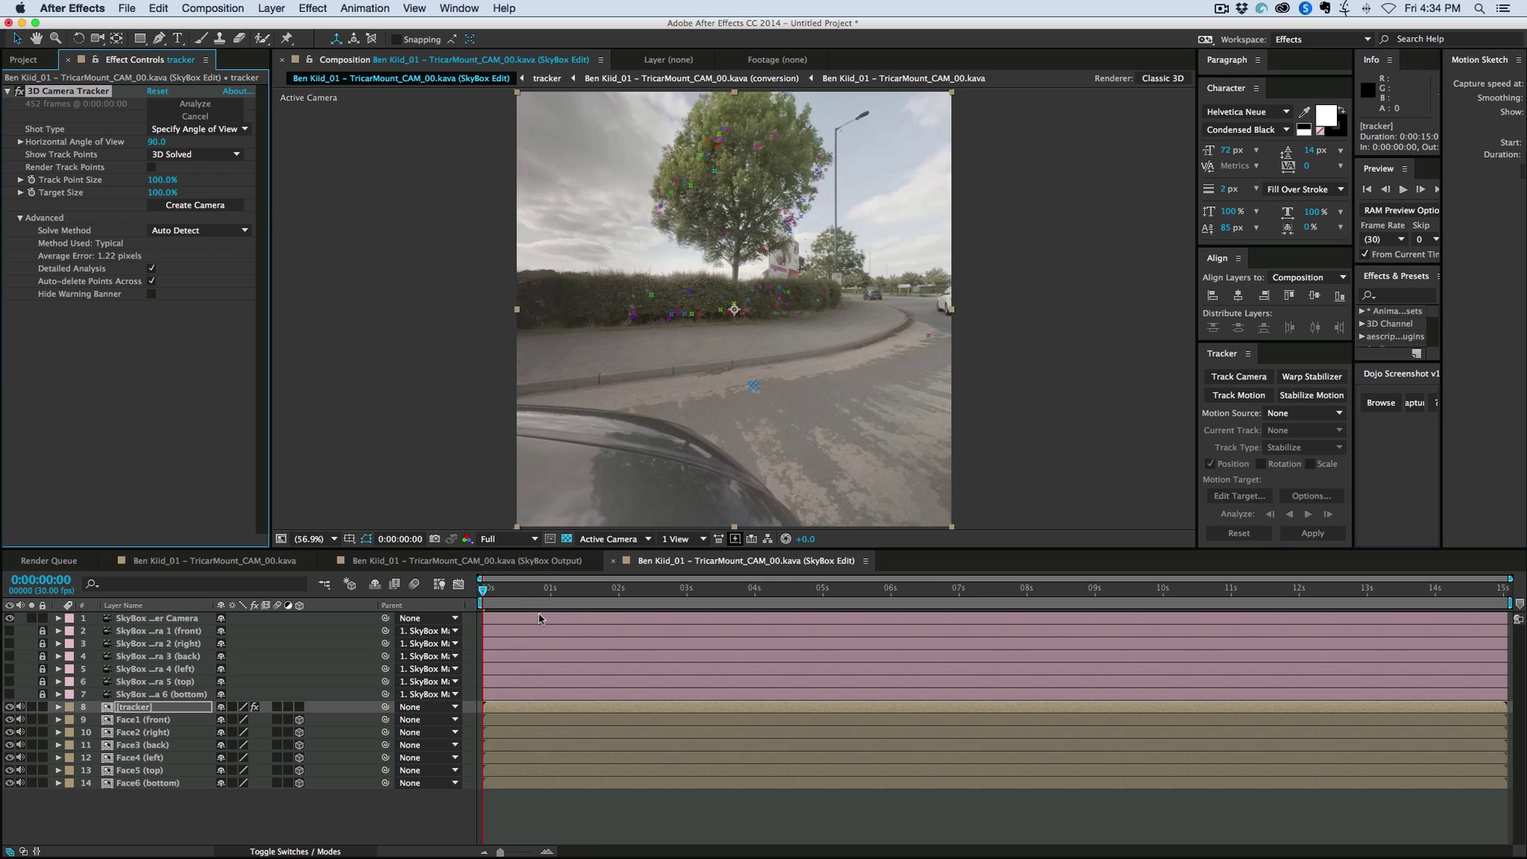
{"action": "left_click_drag", "start_coordinate": [518, 596], "coordinate": [679, 606]}
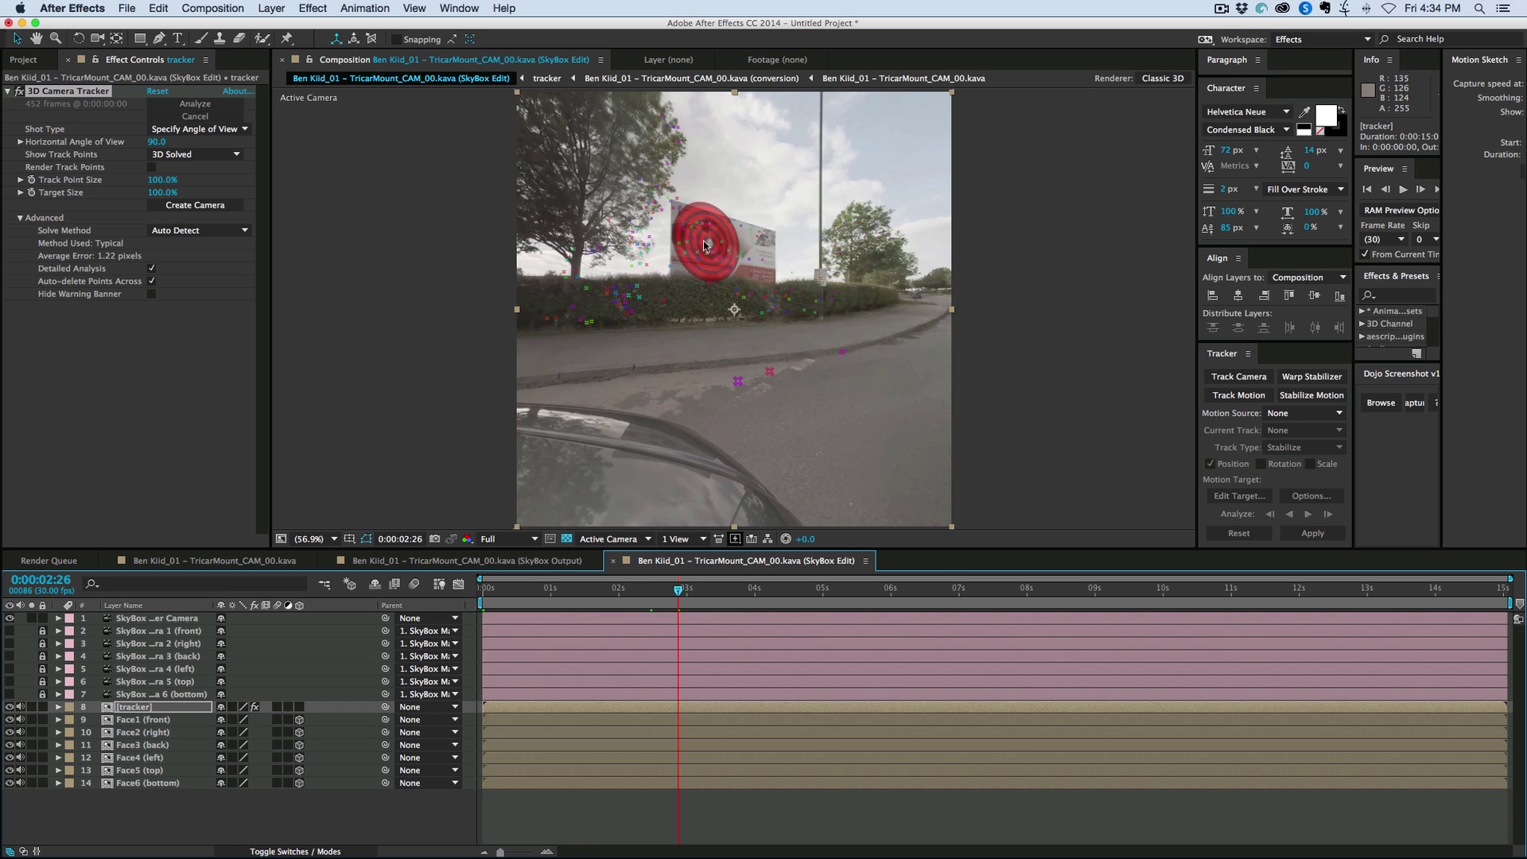
{"action": "key", "text": "period"}
{"action": "key", "text": "period"}
{"action": "key", "text": "comma"}
{"action": "key", "text": "comma"}
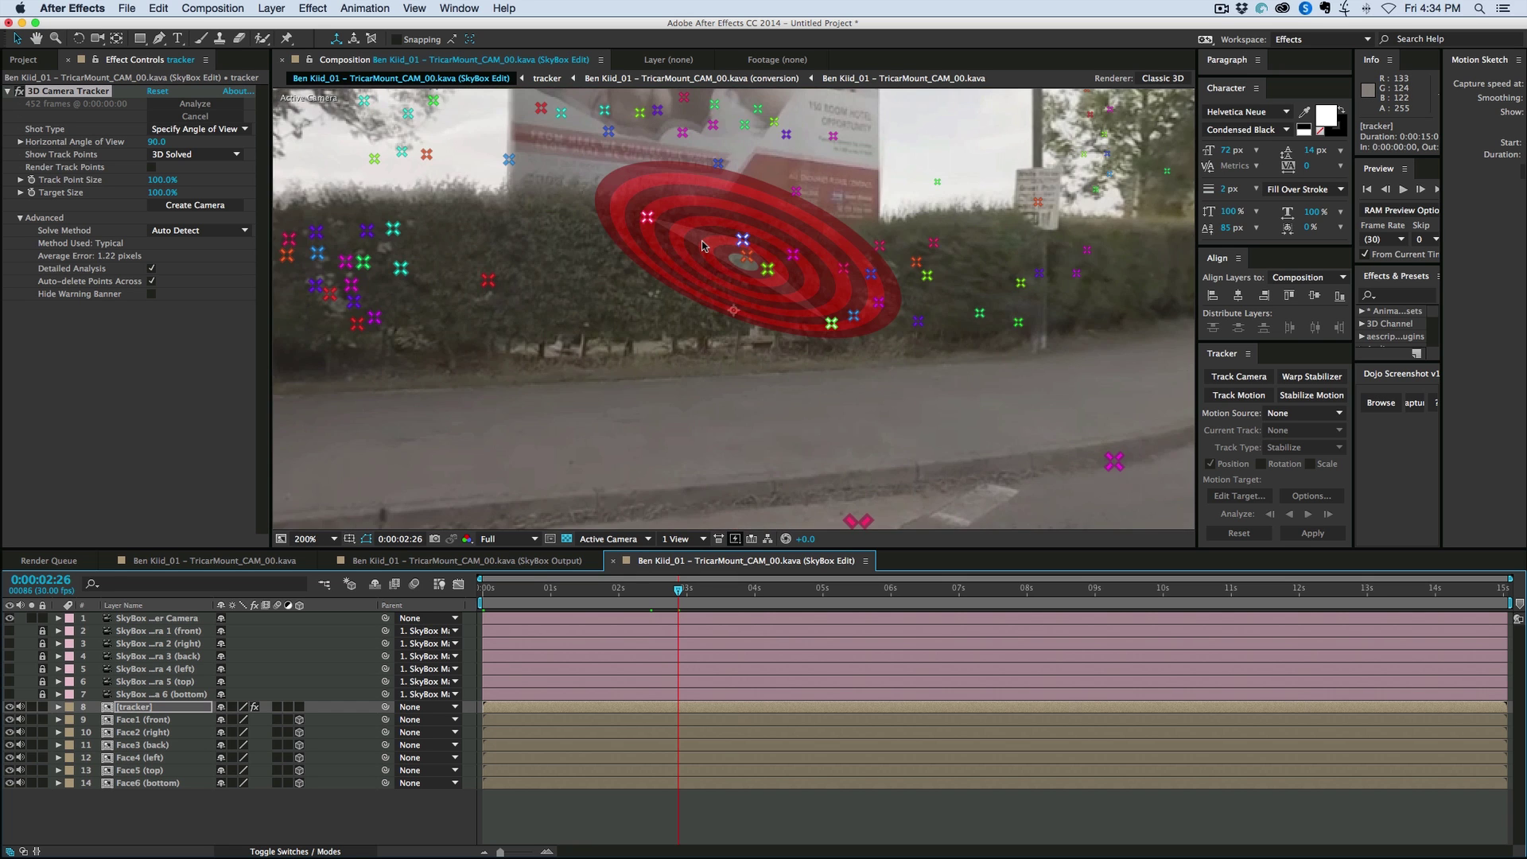
{"action": "scroll", "coordinate": [692, 244], "scroll_direction": "up", "scroll_amount": 3}
{"action": "scroll", "coordinate": [692, 243], "scroll_direction": "right", "scroll_amount": 2}
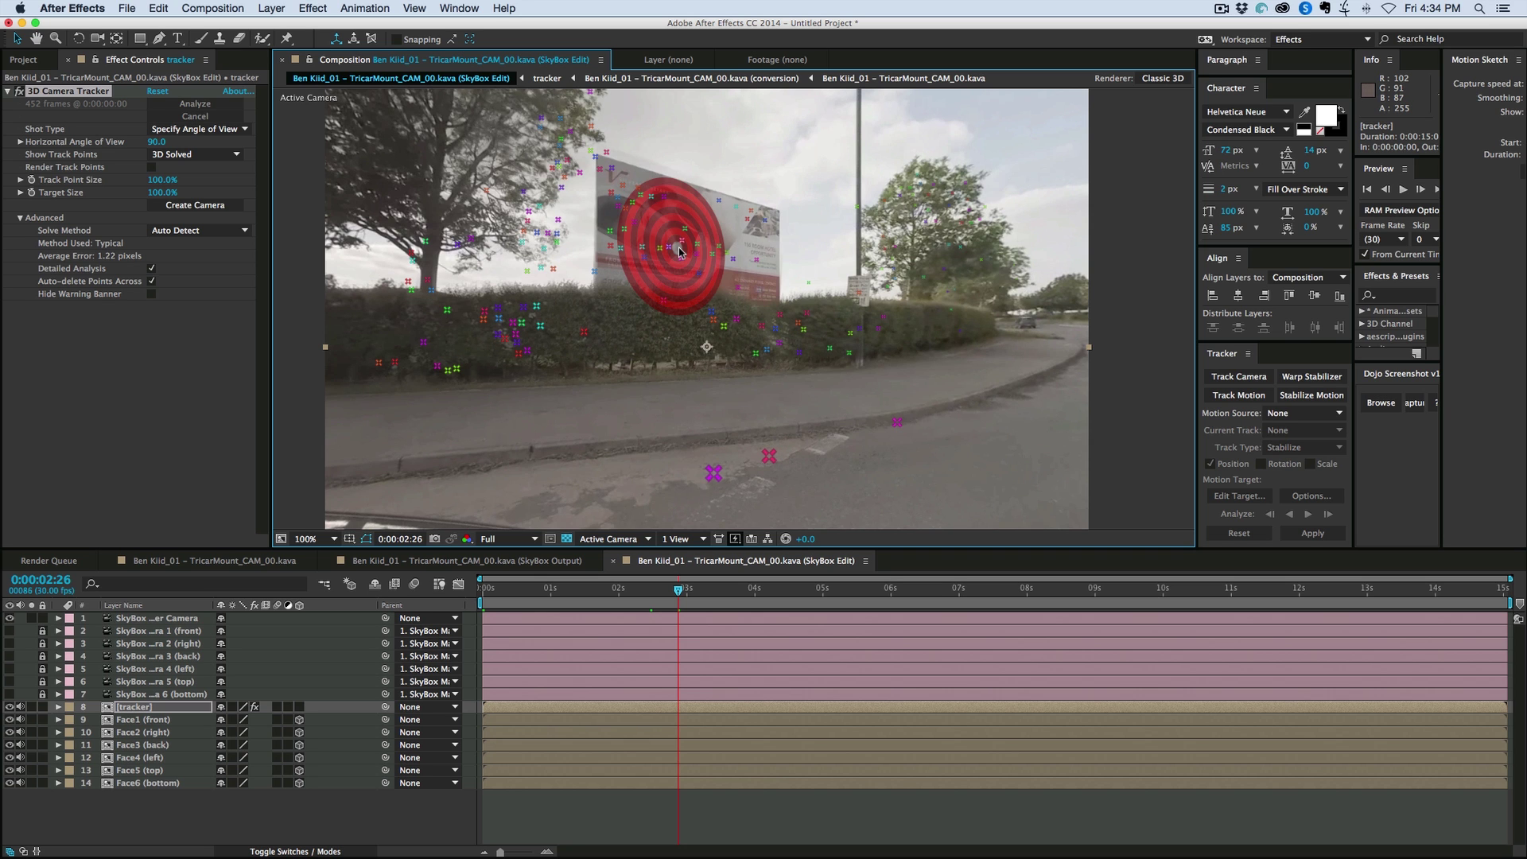
{"action": "scroll", "coordinate": [680, 251], "scroll_direction": "up", "scroll_amount": 3}
{"action": "scroll", "coordinate": [680, 250], "scroll_direction": "down", "scroll_amount": 3}
{"action": "scroll", "coordinate": [680, 250], "scroll_direction": "up", "scroll_amount": 2}
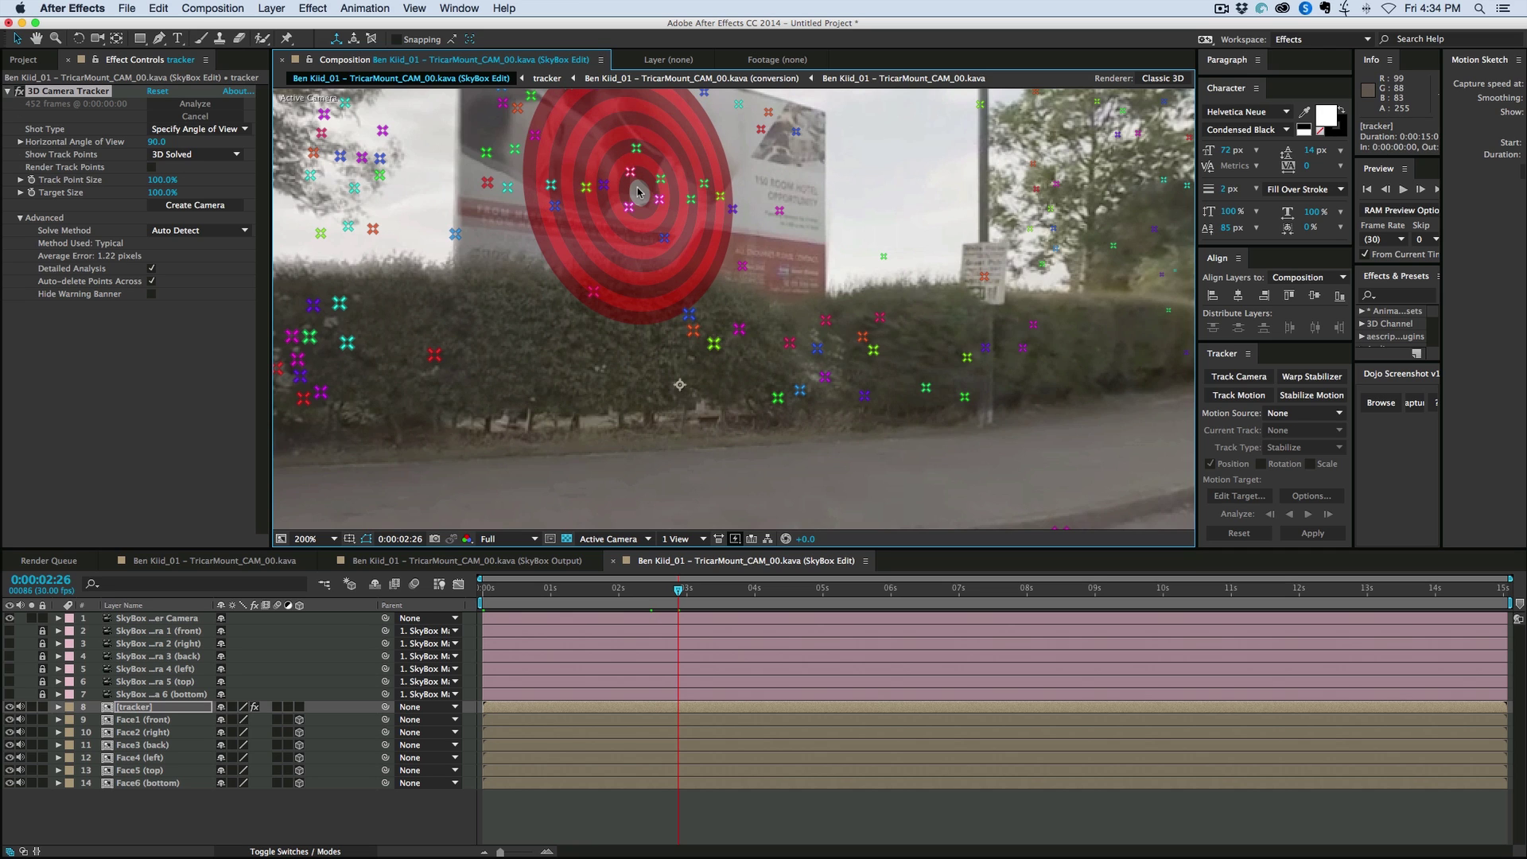
Create a solid and camera on the billboard and a null at a road point
{"action": "right_click", "coordinate": [639, 192]}
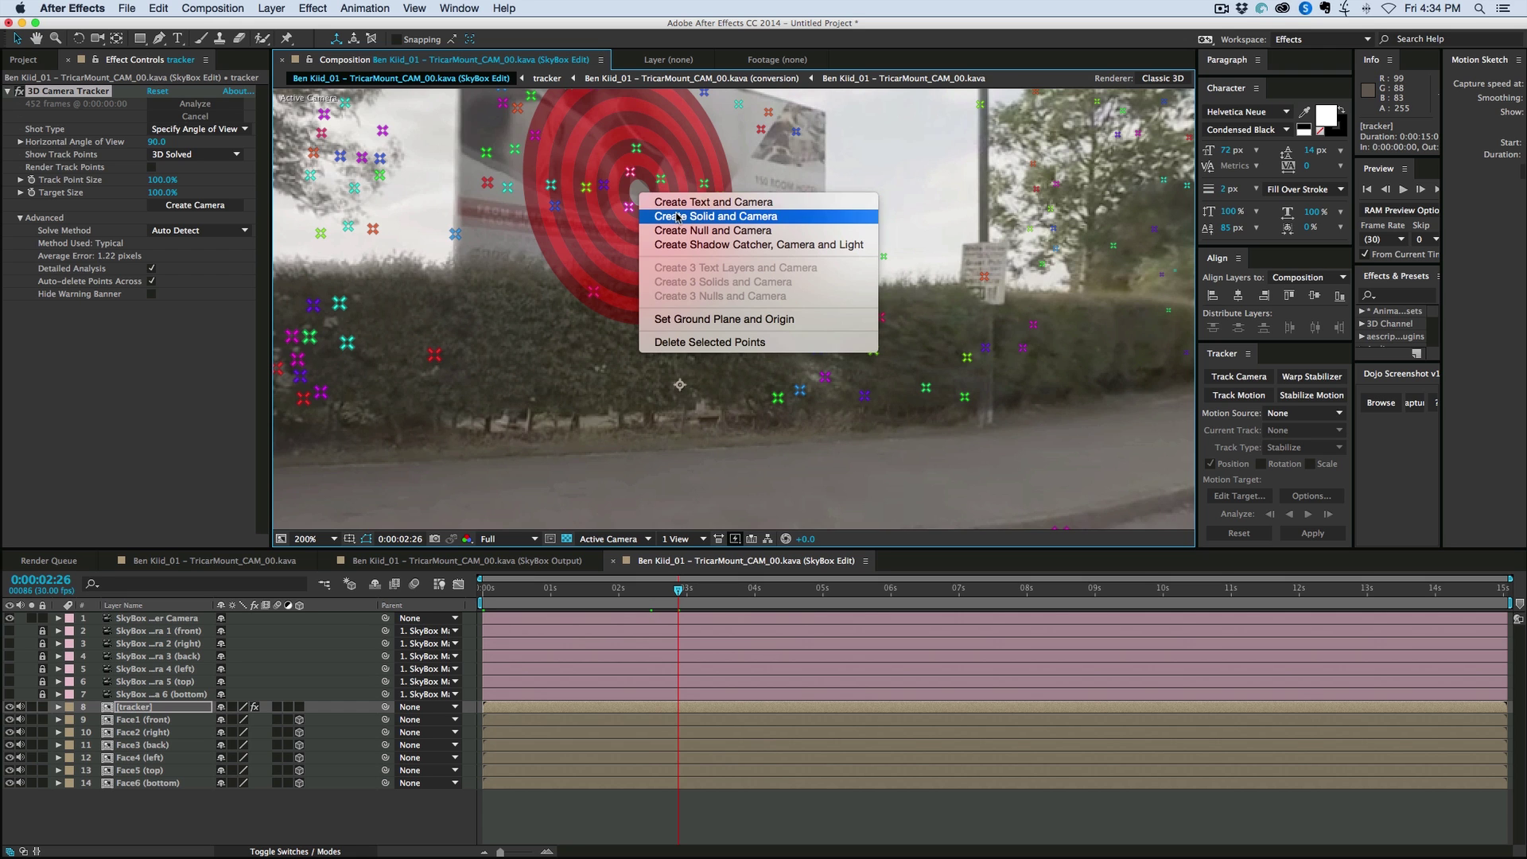
{"action": "left_click", "coordinate": [677, 217]}
{"action": "scroll", "coordinate": [667, 274], "scroll_direction": "down", "scroll_amount": 4}
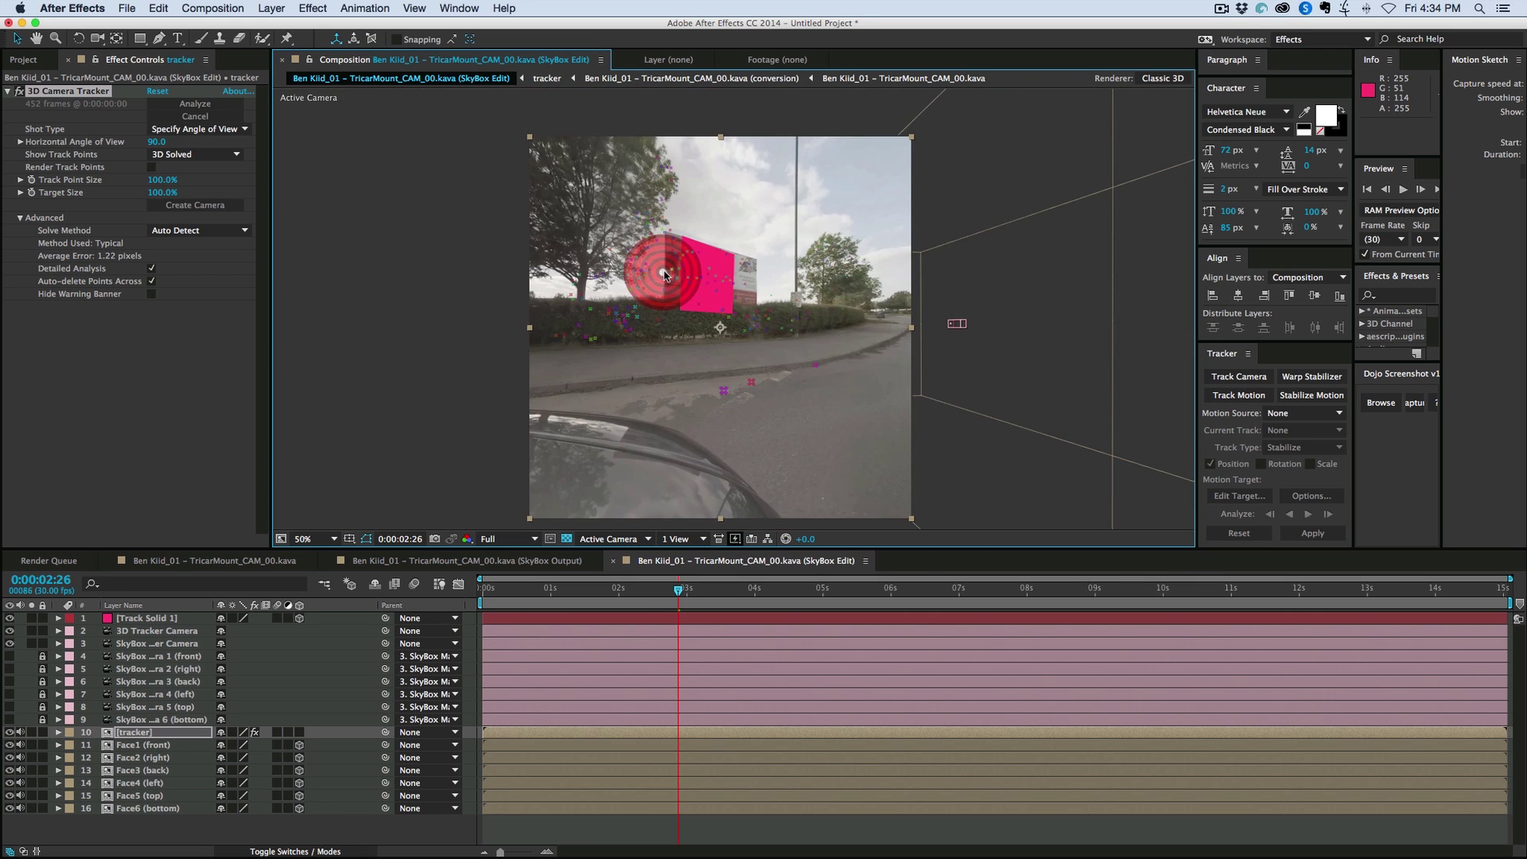
{"action": "scroll", "coordinate": [667, 275], "scroll_direction": "up", "scroll_amount": 2}
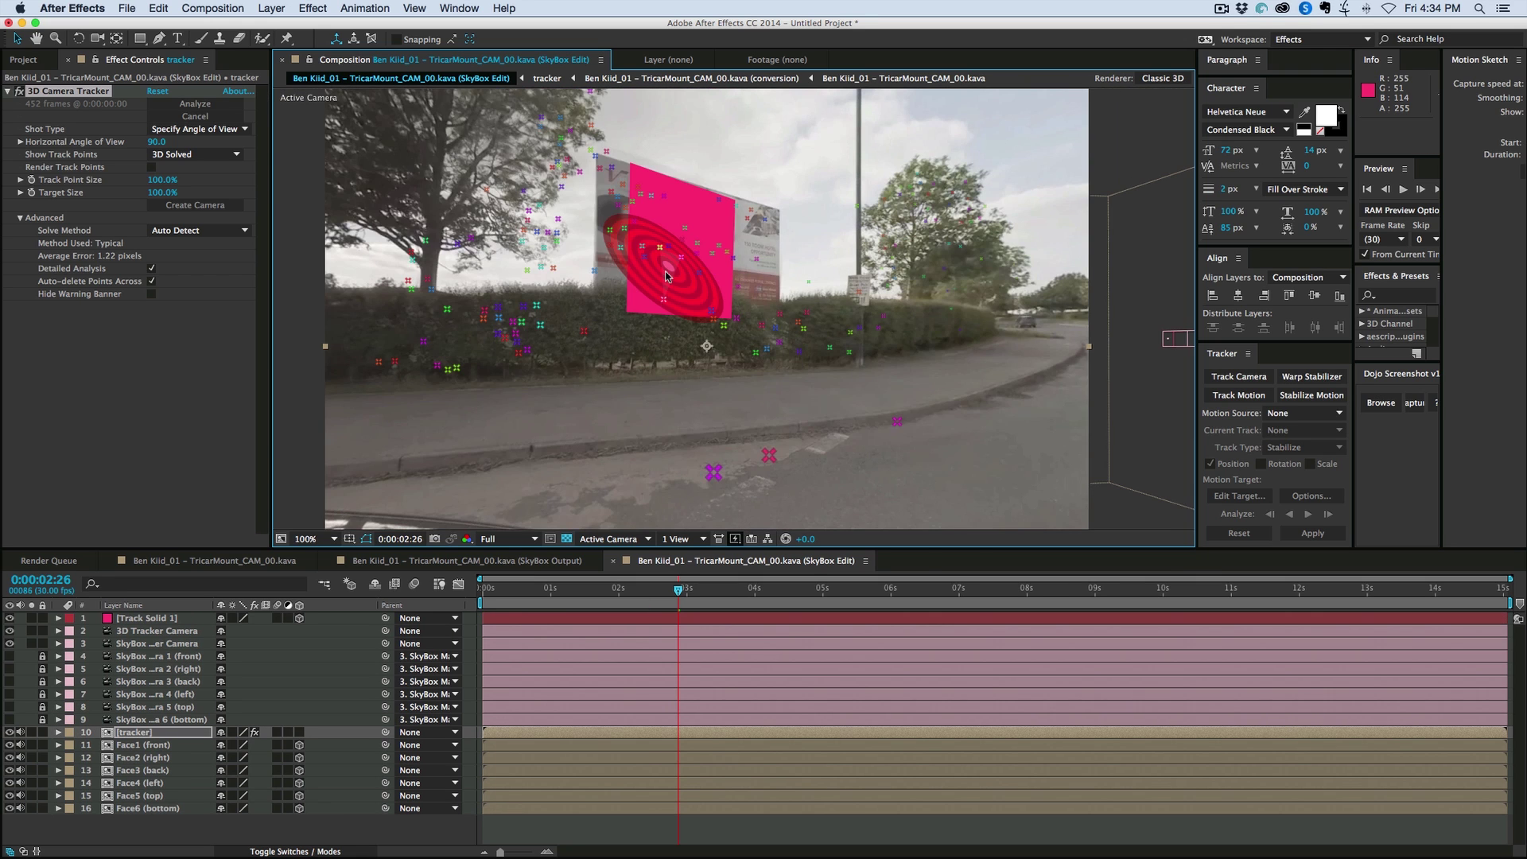
{"action": "right_click", "coordinate": [898, 424]}
{"action": "left_click", "coordinate": [929, 466]}
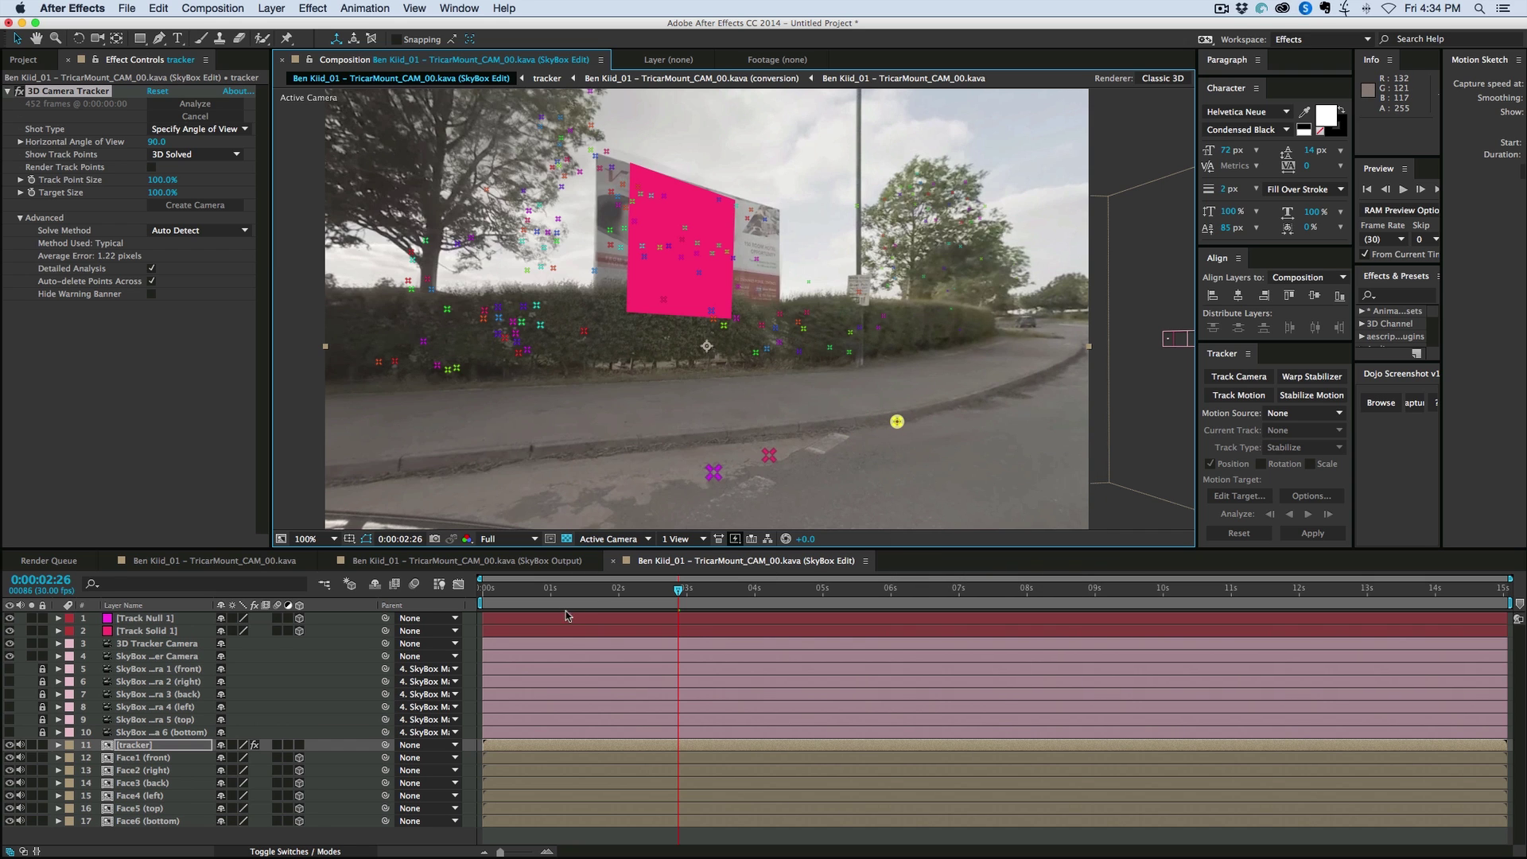
Preview the track from 0:00:01:16 several times, stopping at 0:00:02:03
{"action": "left_click_drag", "start_coordinate": [595, 594], "coordinate": [587, 596]}
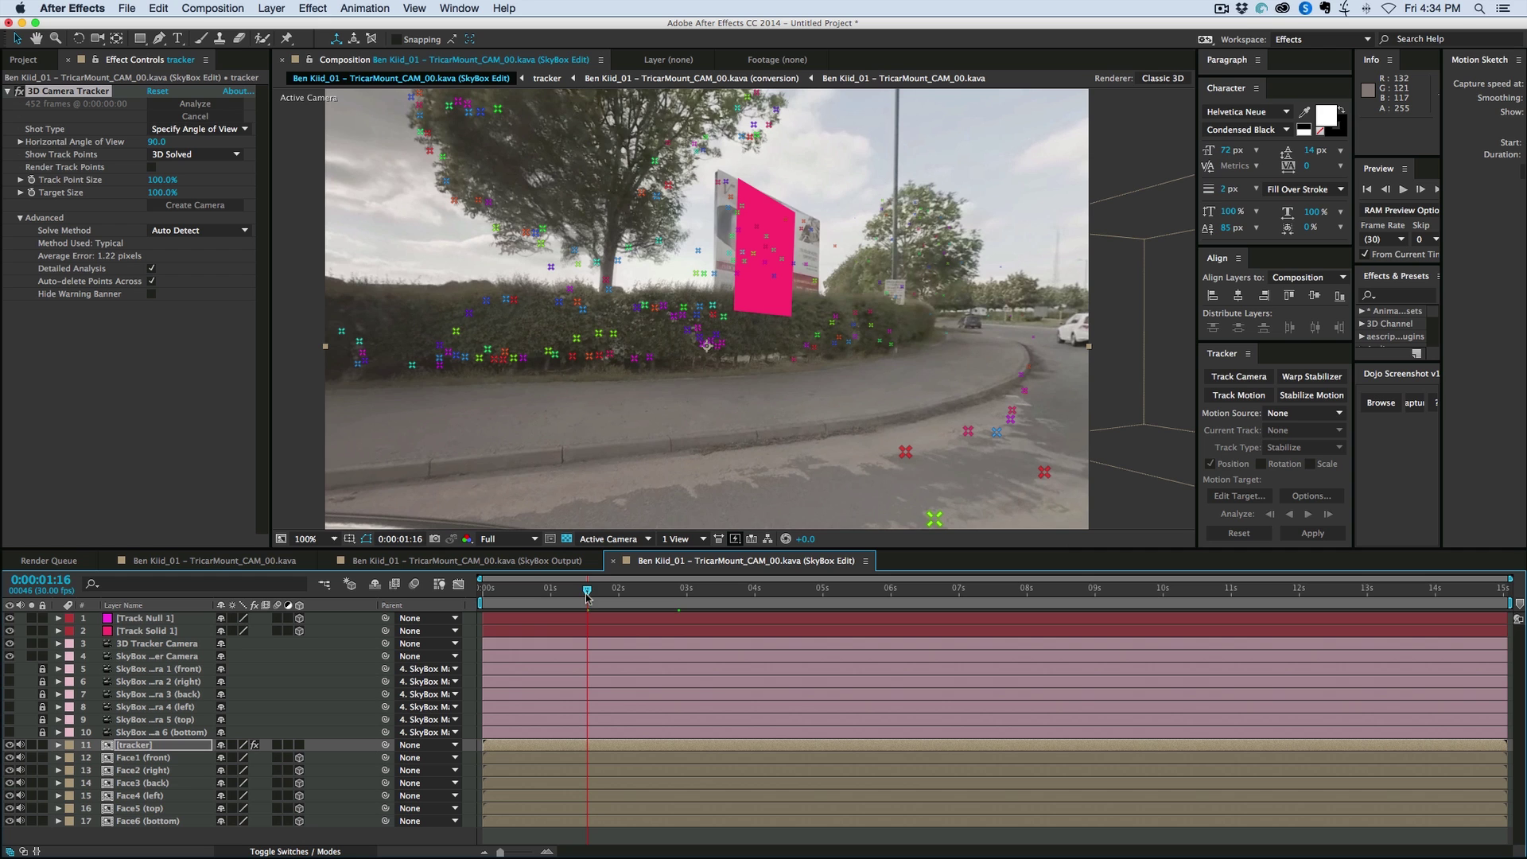
{"action": "left_click", "coordinate": [151, 620]}
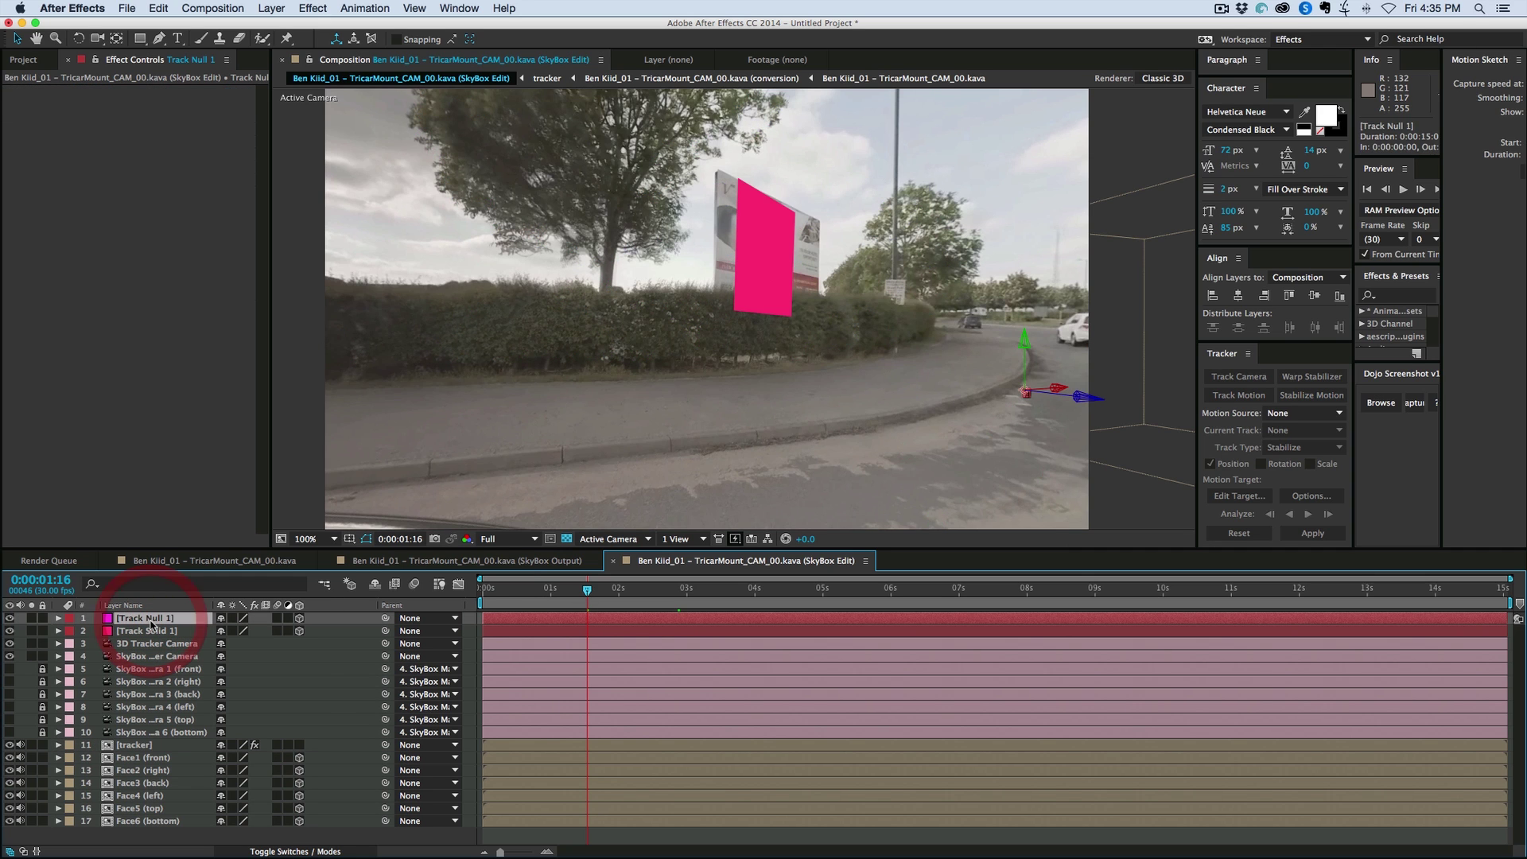
{"action": "key", "text": "space"}
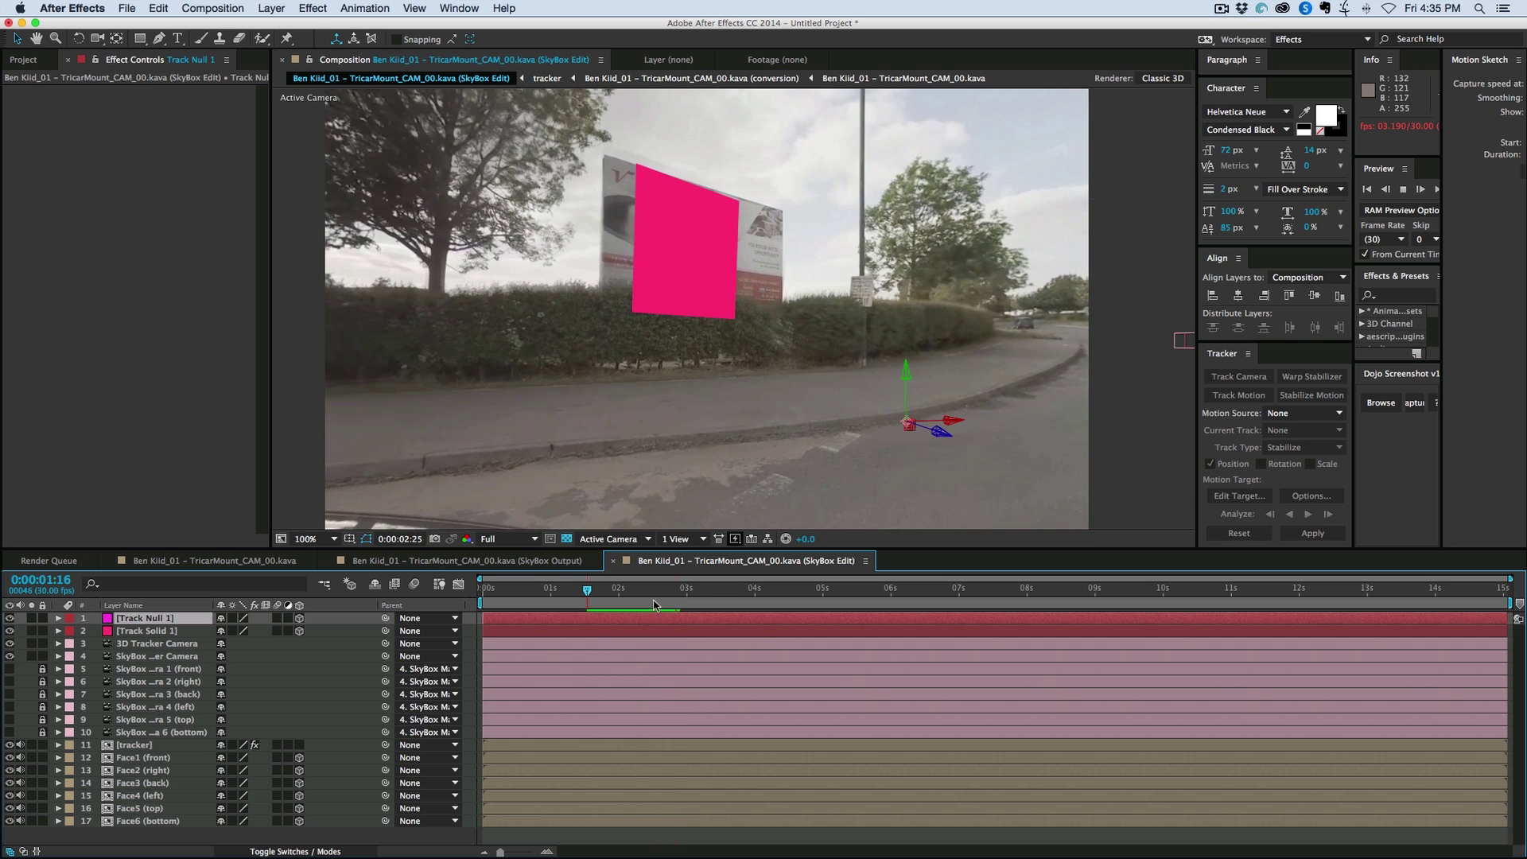
{"action": "left_click", "coordinate": [642, 598]}
{"action": "left_click_drag", "start_coordinate": [642, 598], "coordinate": [605, 598]}
{"action": "key", "text": "space"}
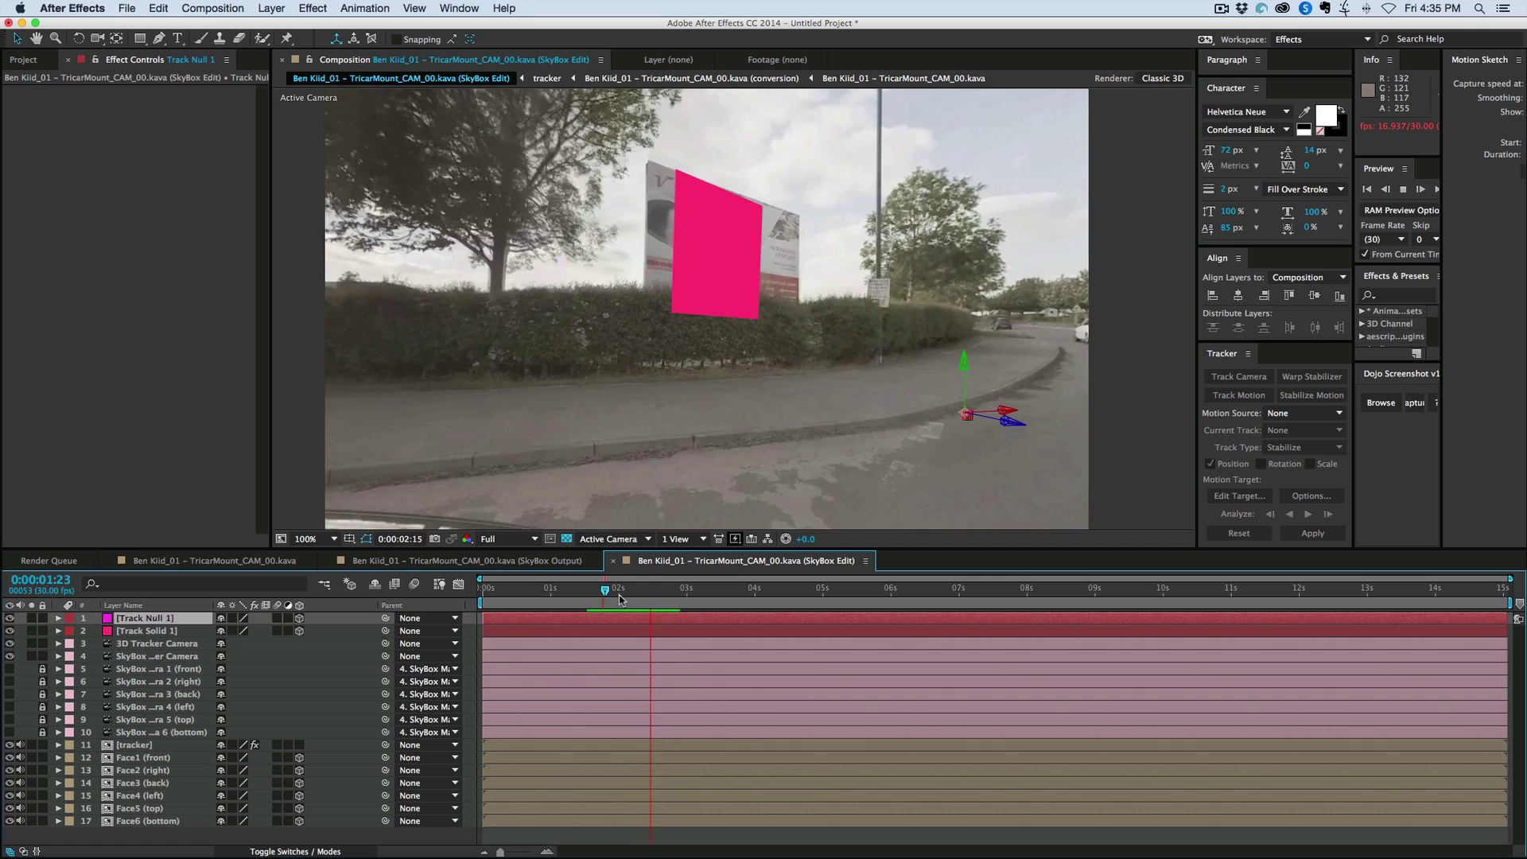
{"action": "left_click", "coordinate": [605, 598]}
{"action": "key", "text": "space"}
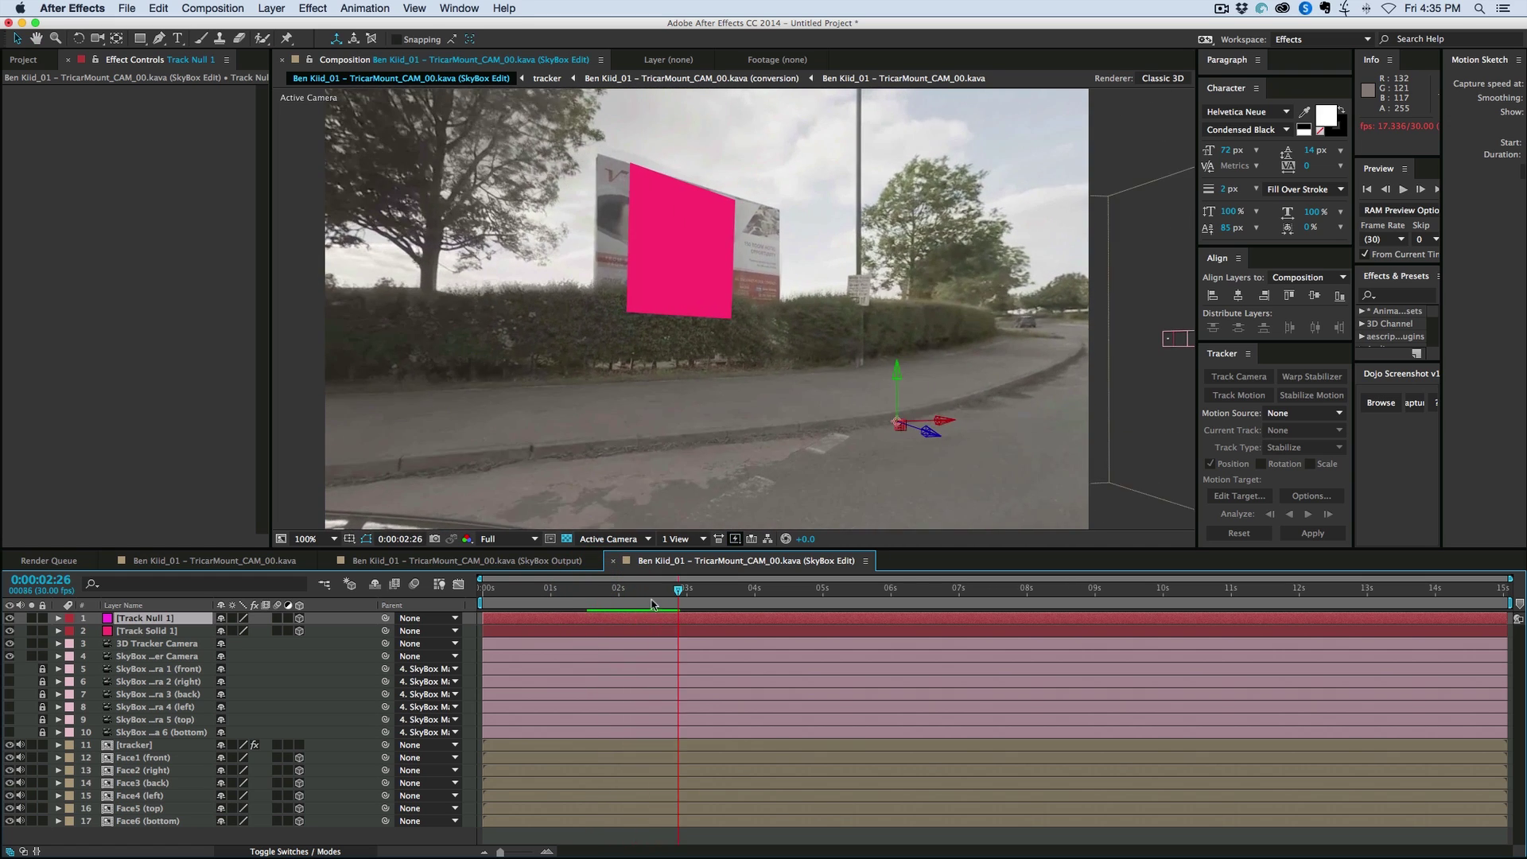
{"action": "left_click", "coordinate": [627, 600]}
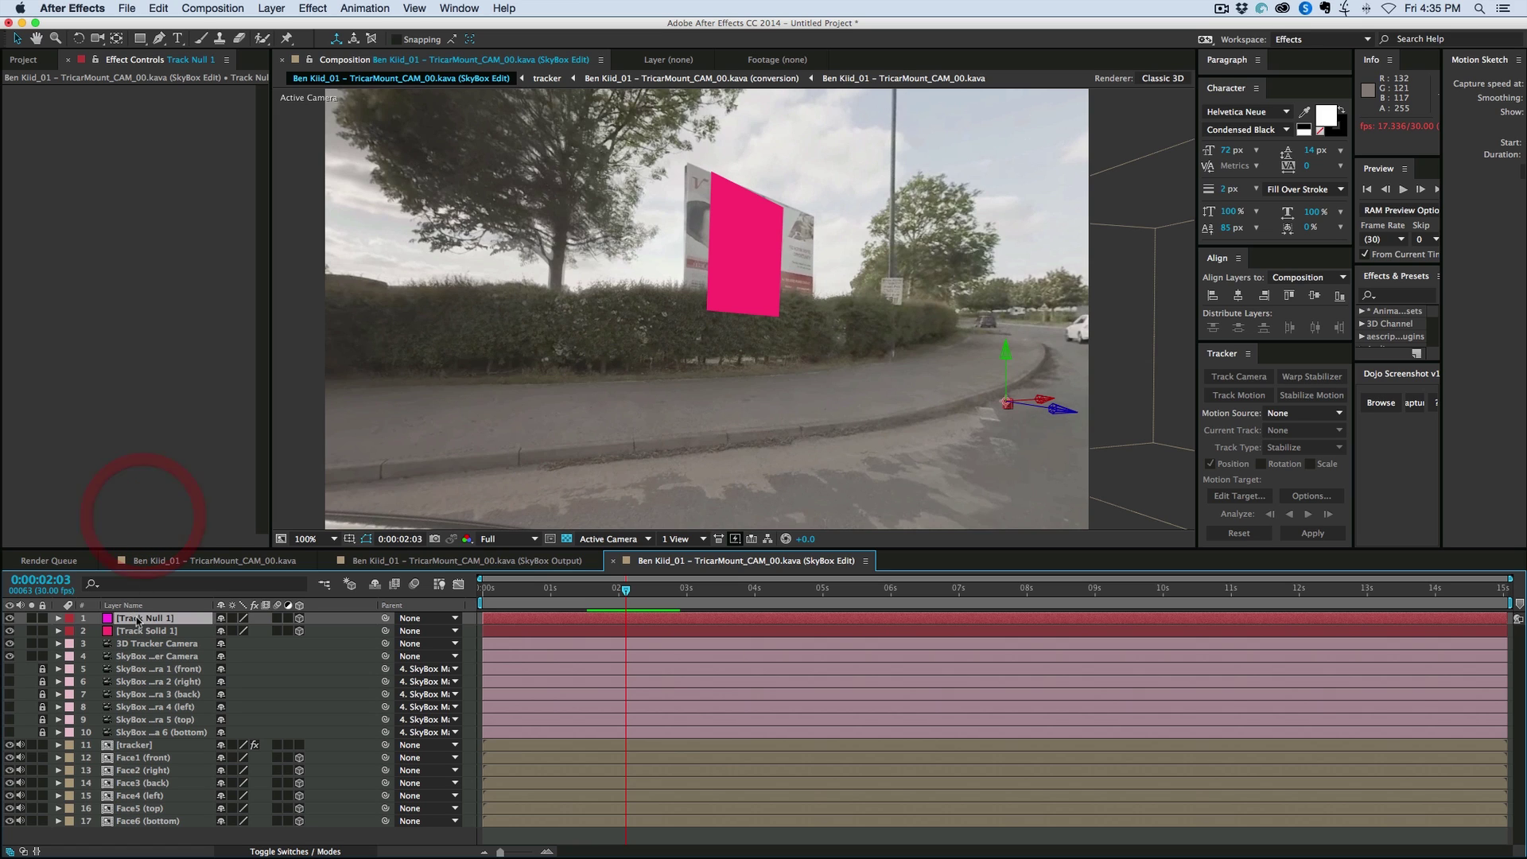
Move the tracker layer up to fourth place and select the top four layers
{"action": "left_click", "coordinate": [148, 644]}
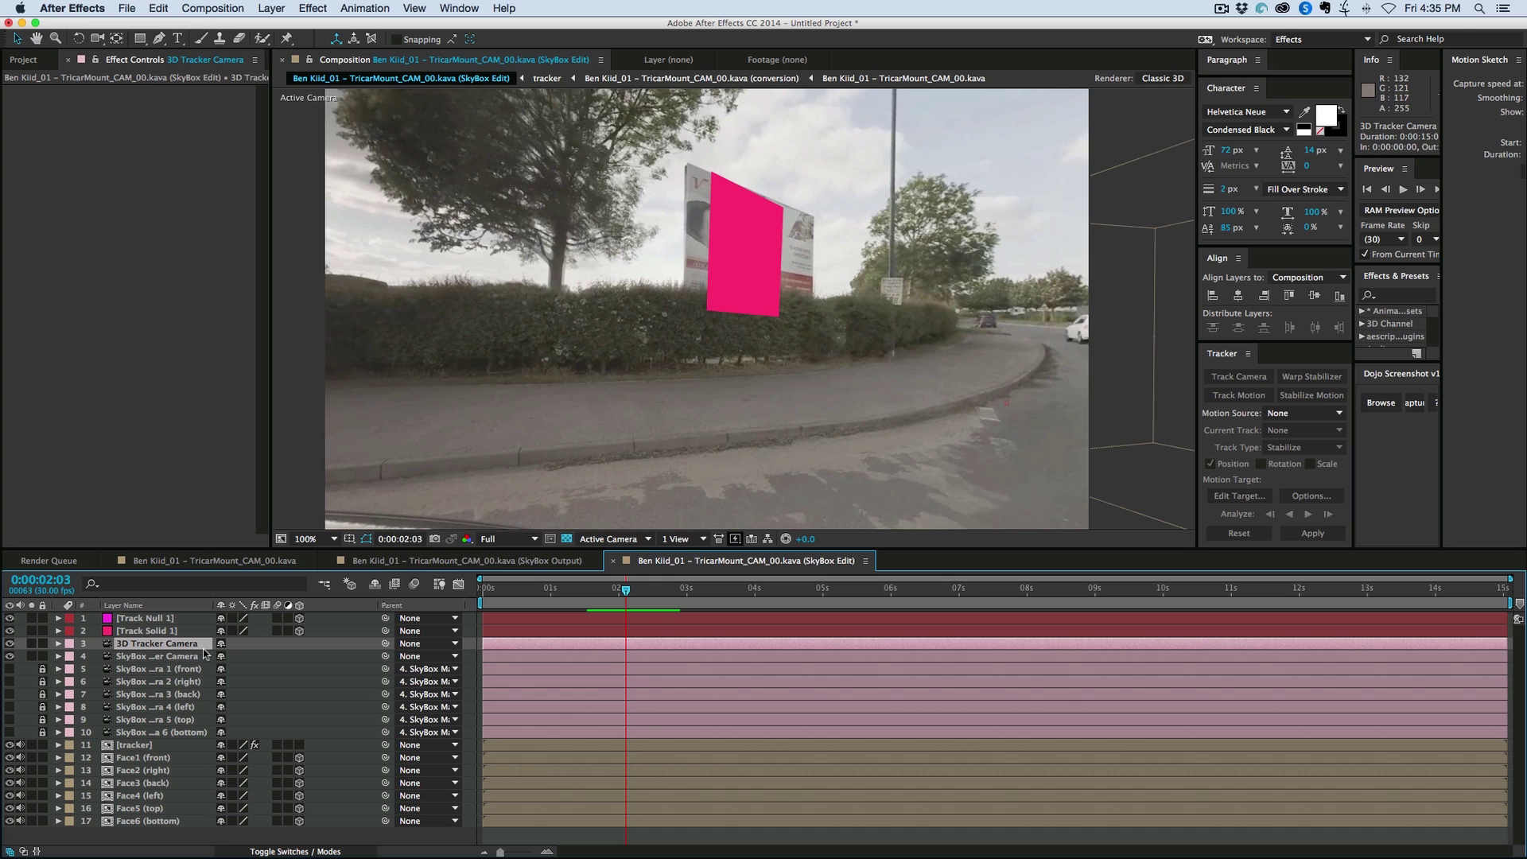
{"action": "left_click_drag", "start_coordinate": [135, 747], "coordinate": [165, 657]}
{"action": "left_click", "coordinate": [147, 619], "text": "shift"}
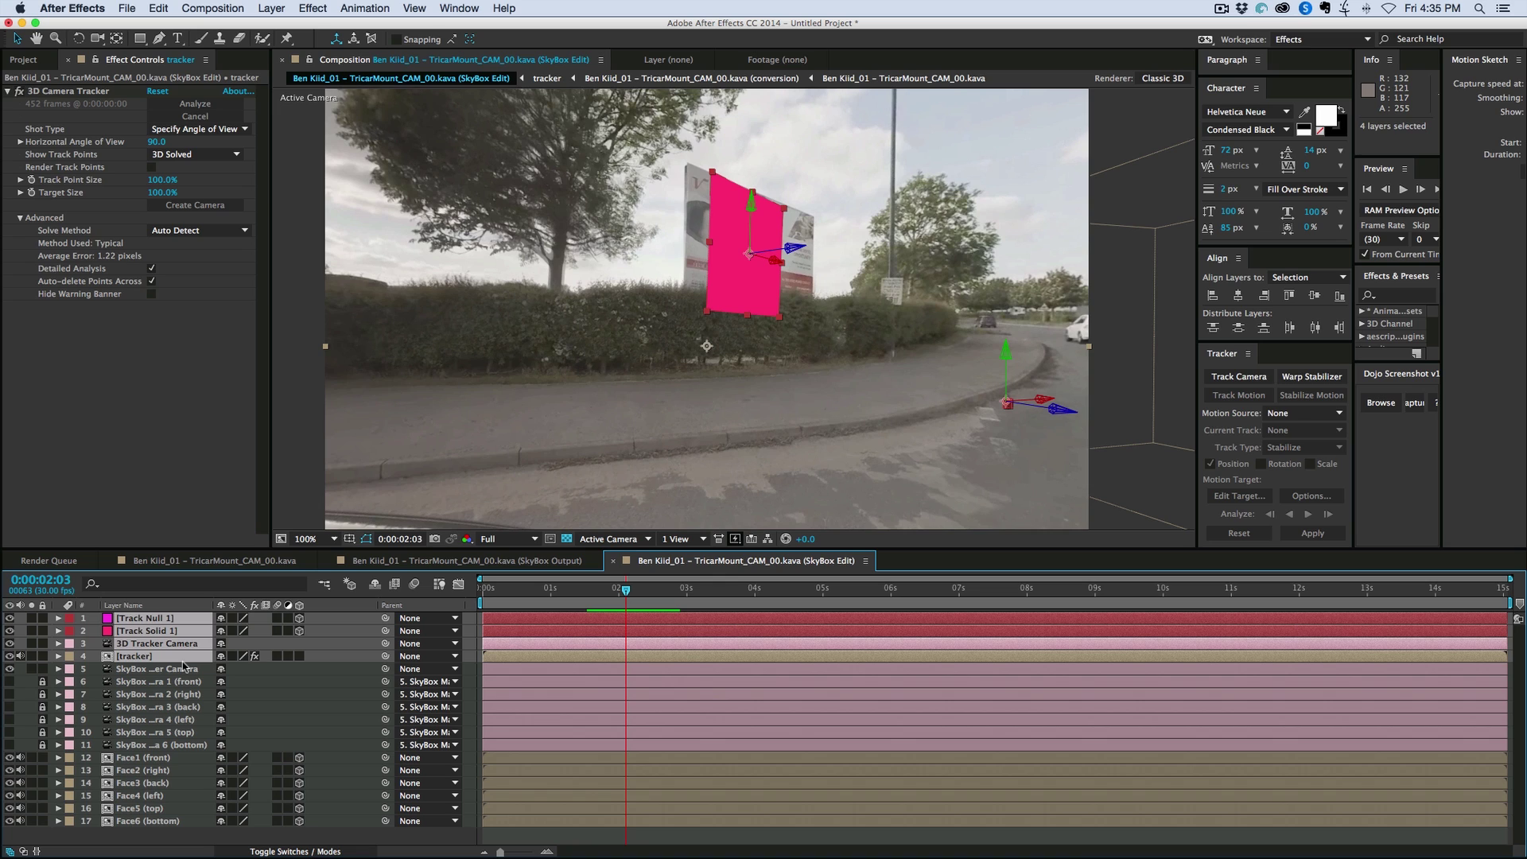
Pre-compose the four tracking layers as 'Tracked', hide it in SkyBox Edit and open it
{"action": "key", "text": "super+shift+c"}
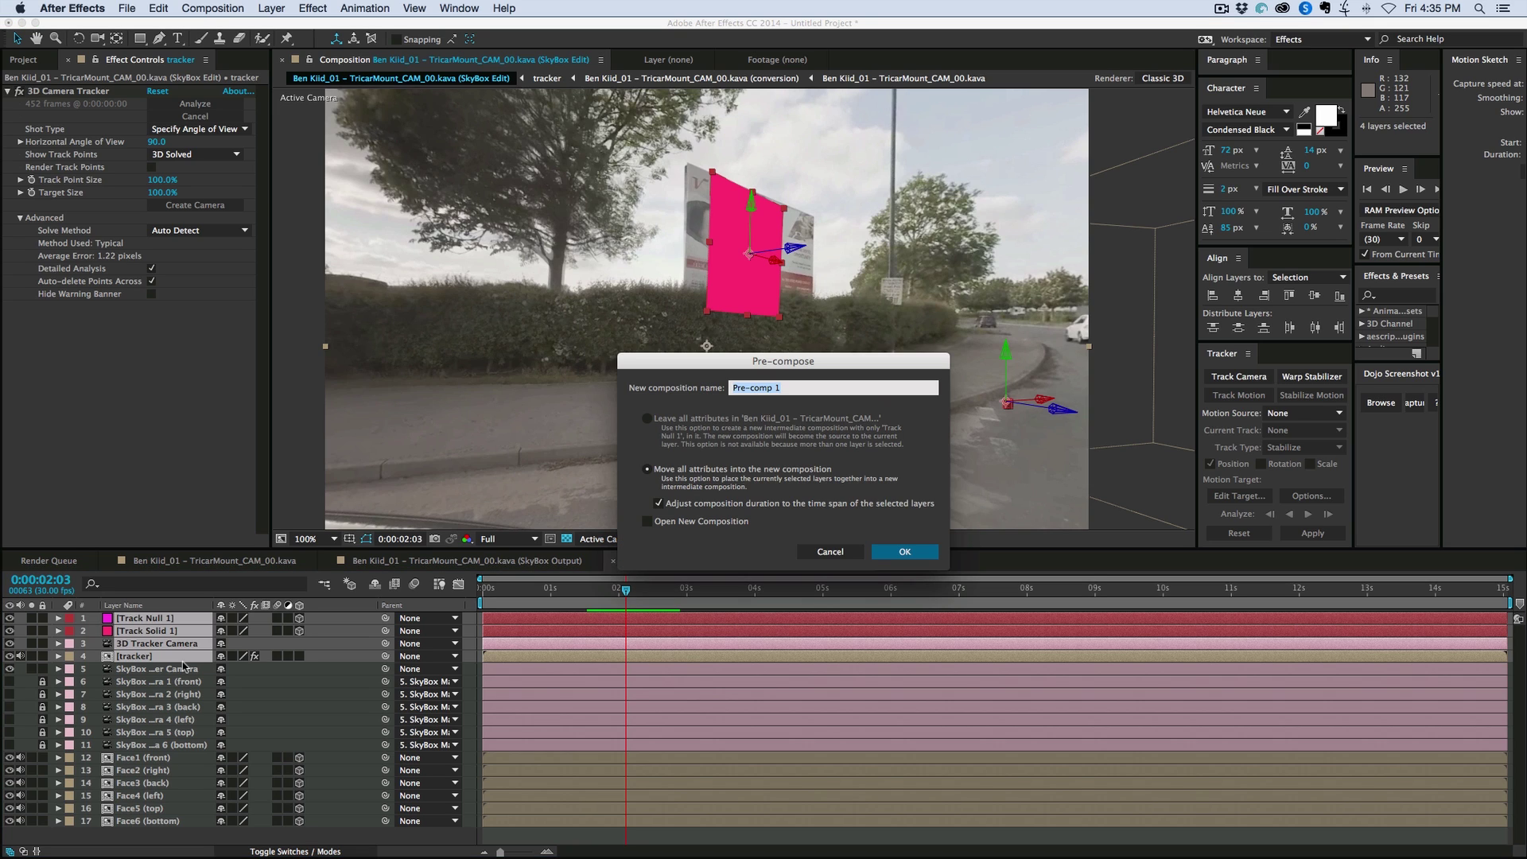
{"action": "type", "text": "Tracked"}
{"action": "key", "text": "Return"}
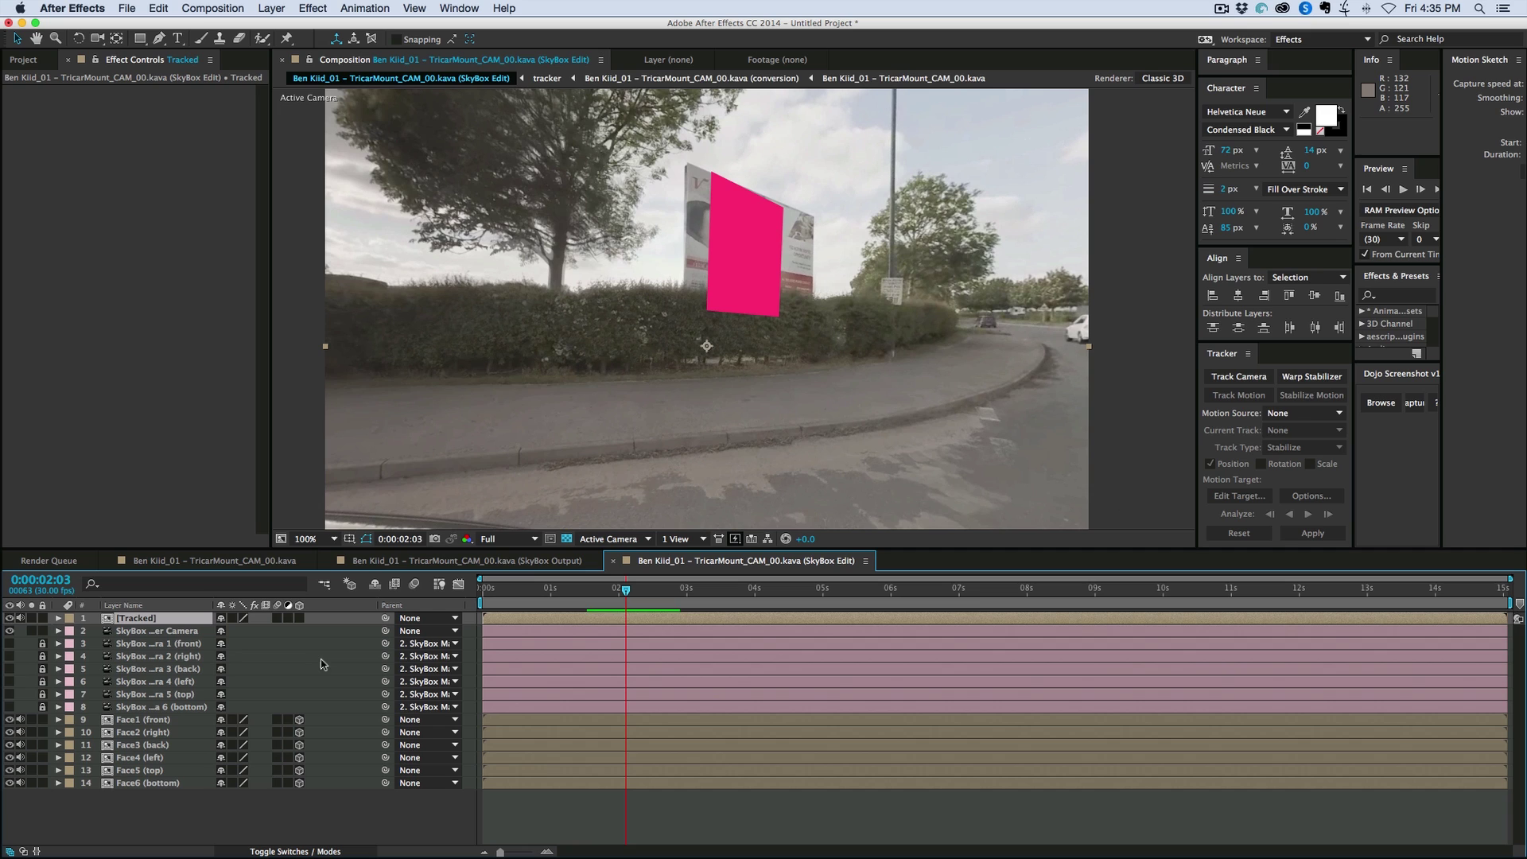
{"action": "left_click", "coordinate": [8, 618]}
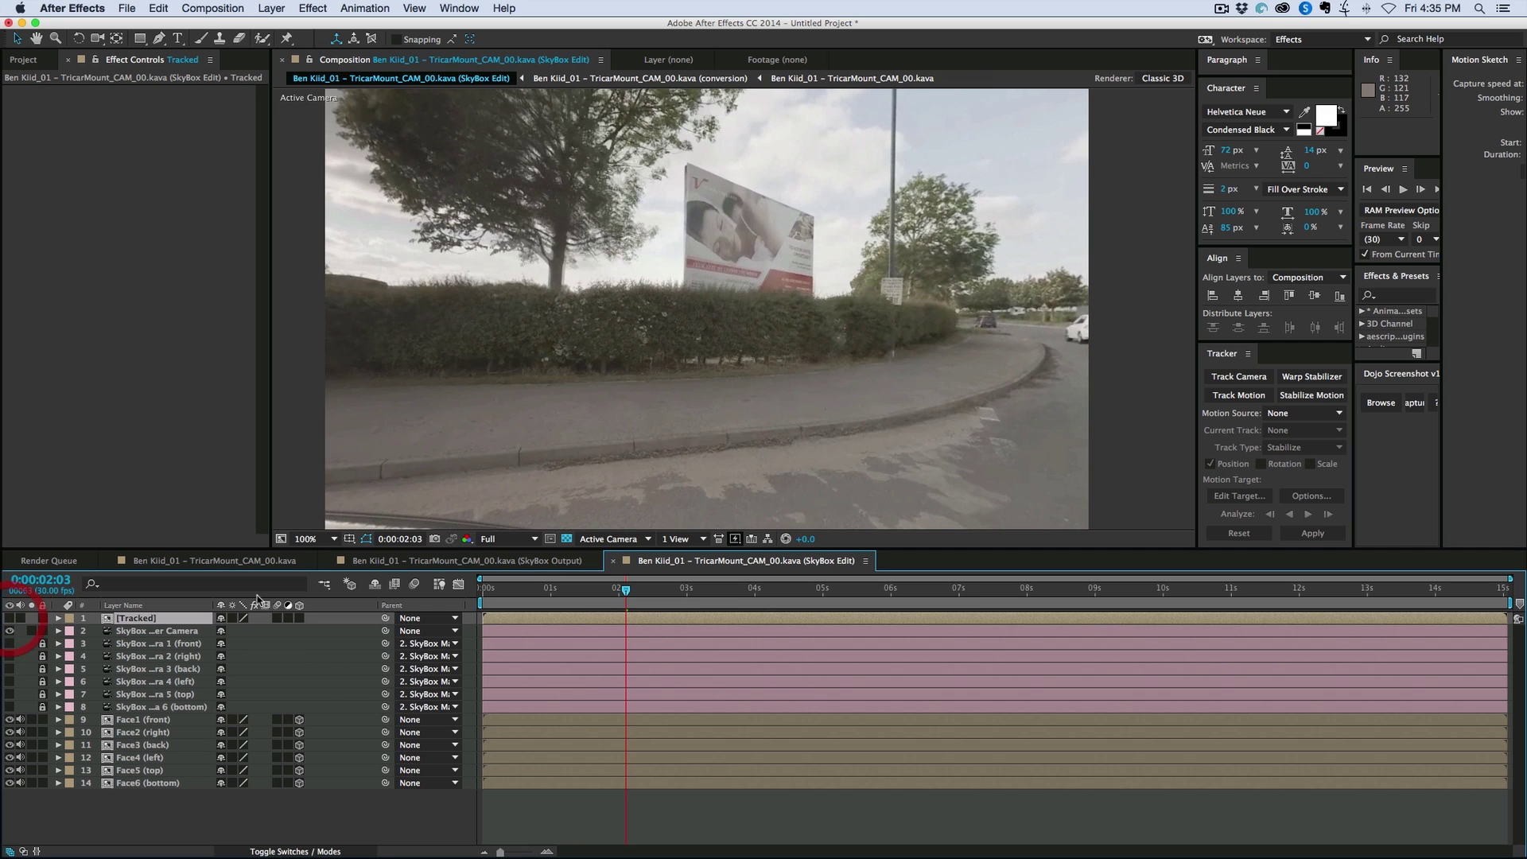
{"action": "double_click", "coordinate": [606, 619]}
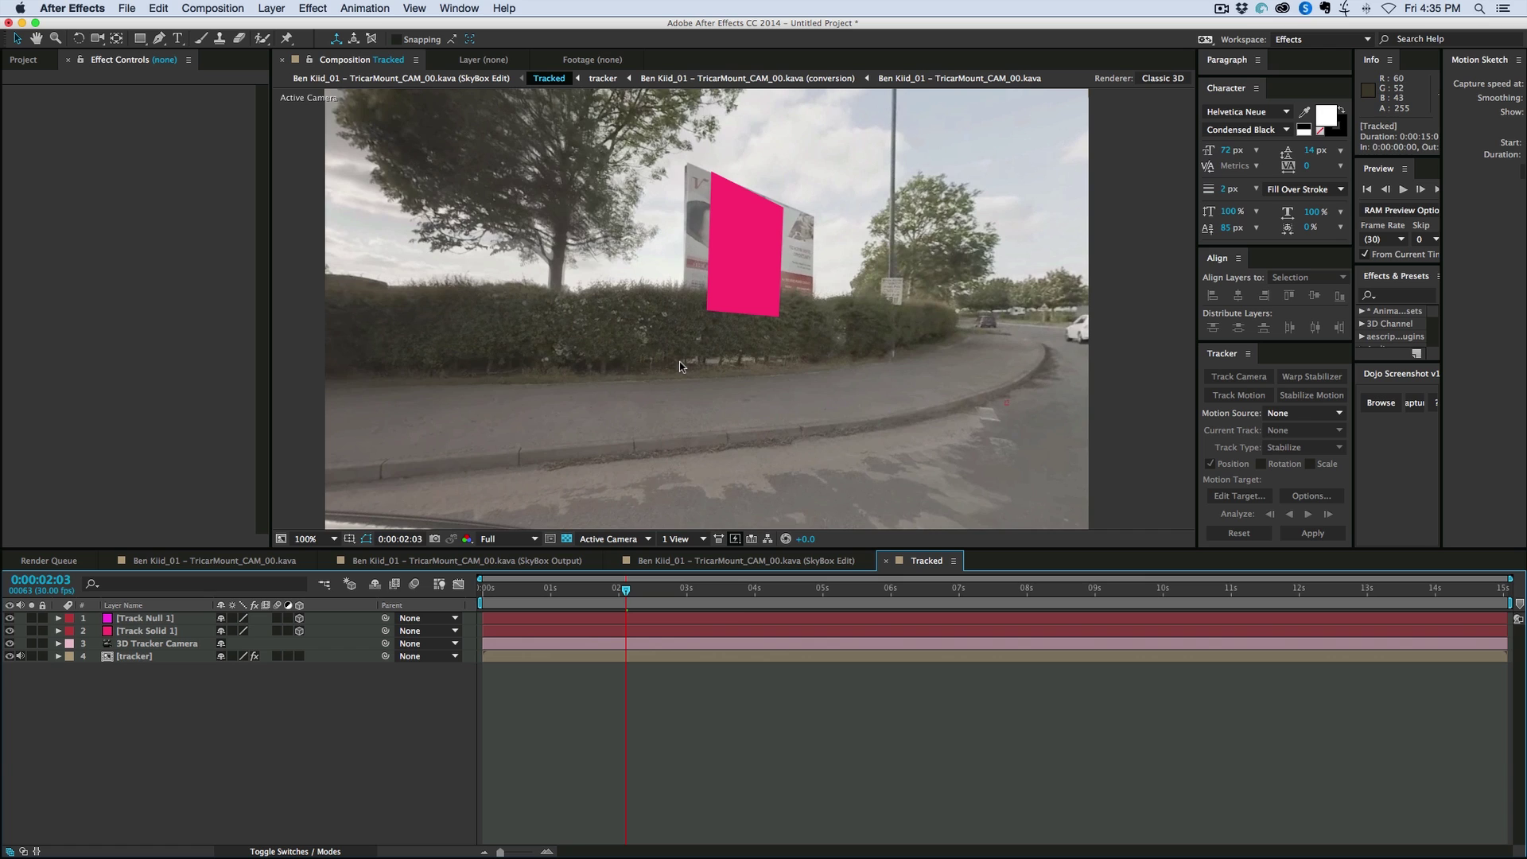
{"action": "scroll", "coordinate": [679, 368], "scroll_direction": "down", "scroll_amount": 4}
{"action": "scroll", "coordinate": [679, 368], "scroll_direction": "up", "scroll_amount": 2}
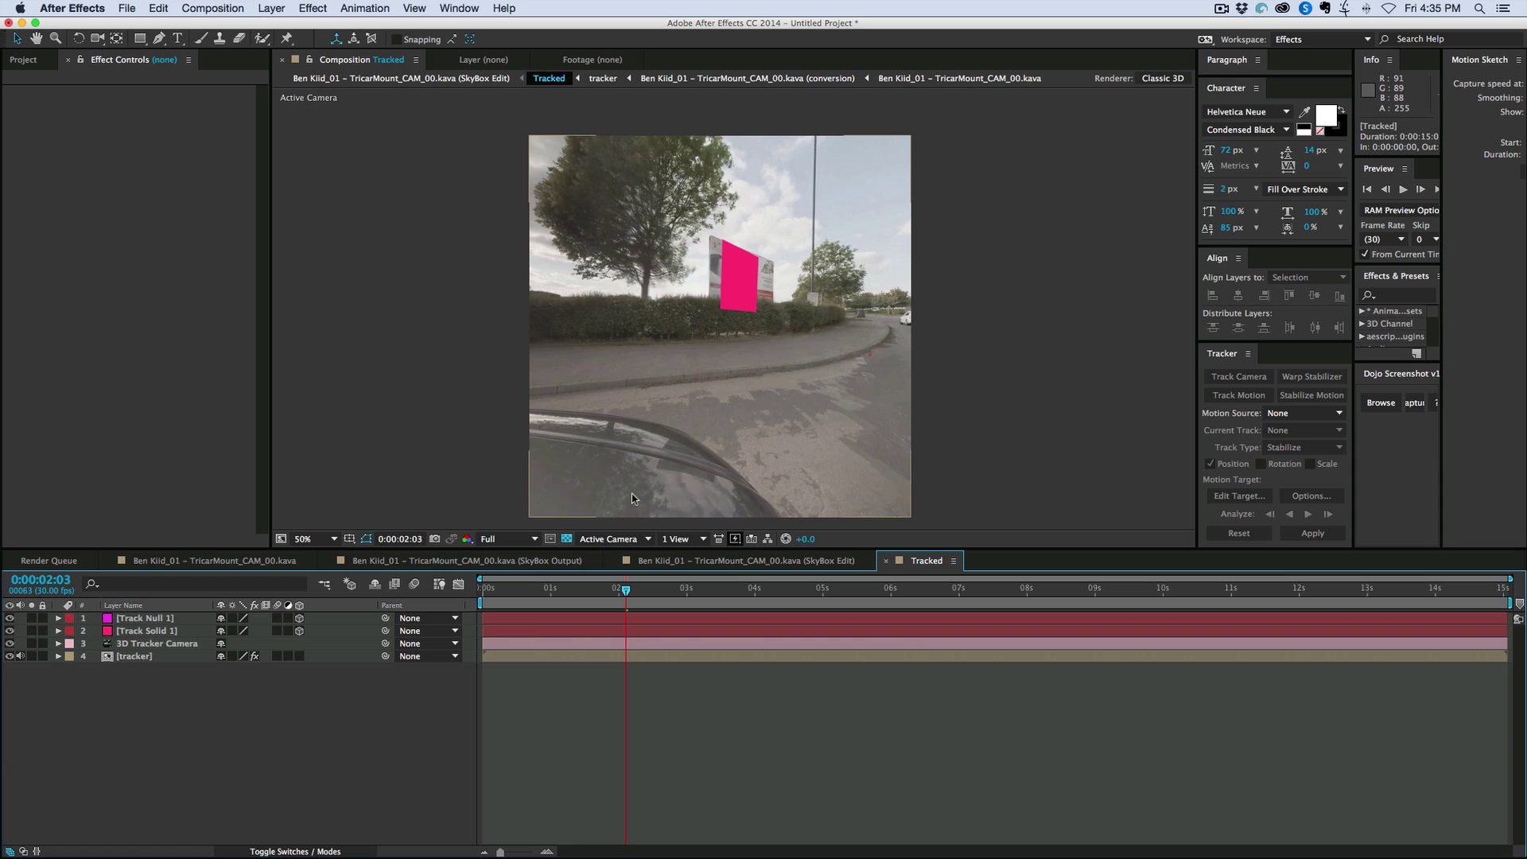
Add a new null object layer and rename it Track
{"action": "left_click", "coordinate": [729, 710]}
{"action": "left_click", "coordinate": [272, 8]}
{"action": "mouse_move", "coordinate": [279, 26]}
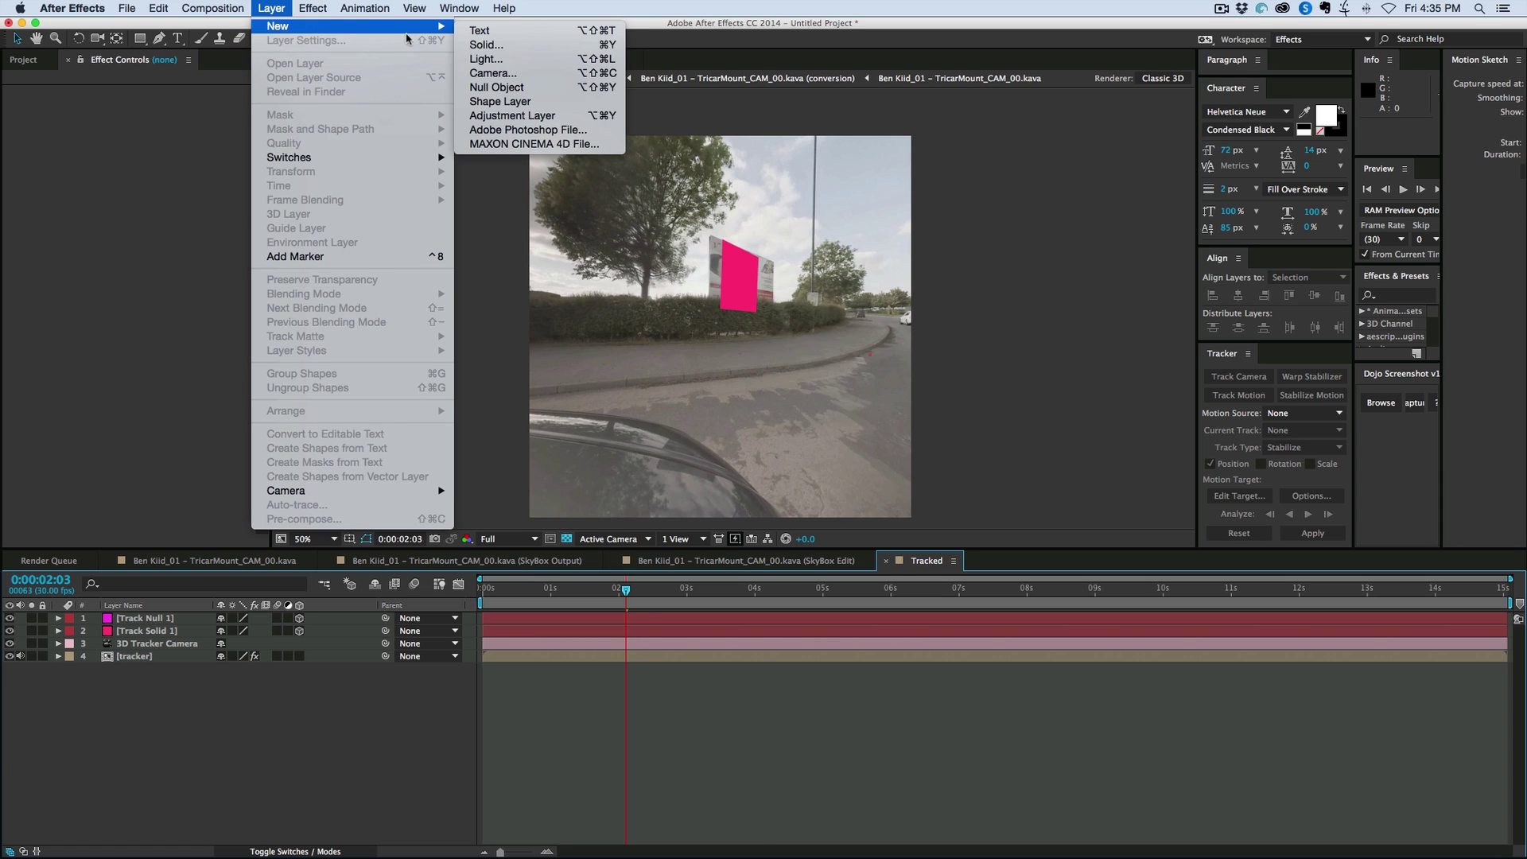
{"action": "left_click", "coordinate": [497, 88]}
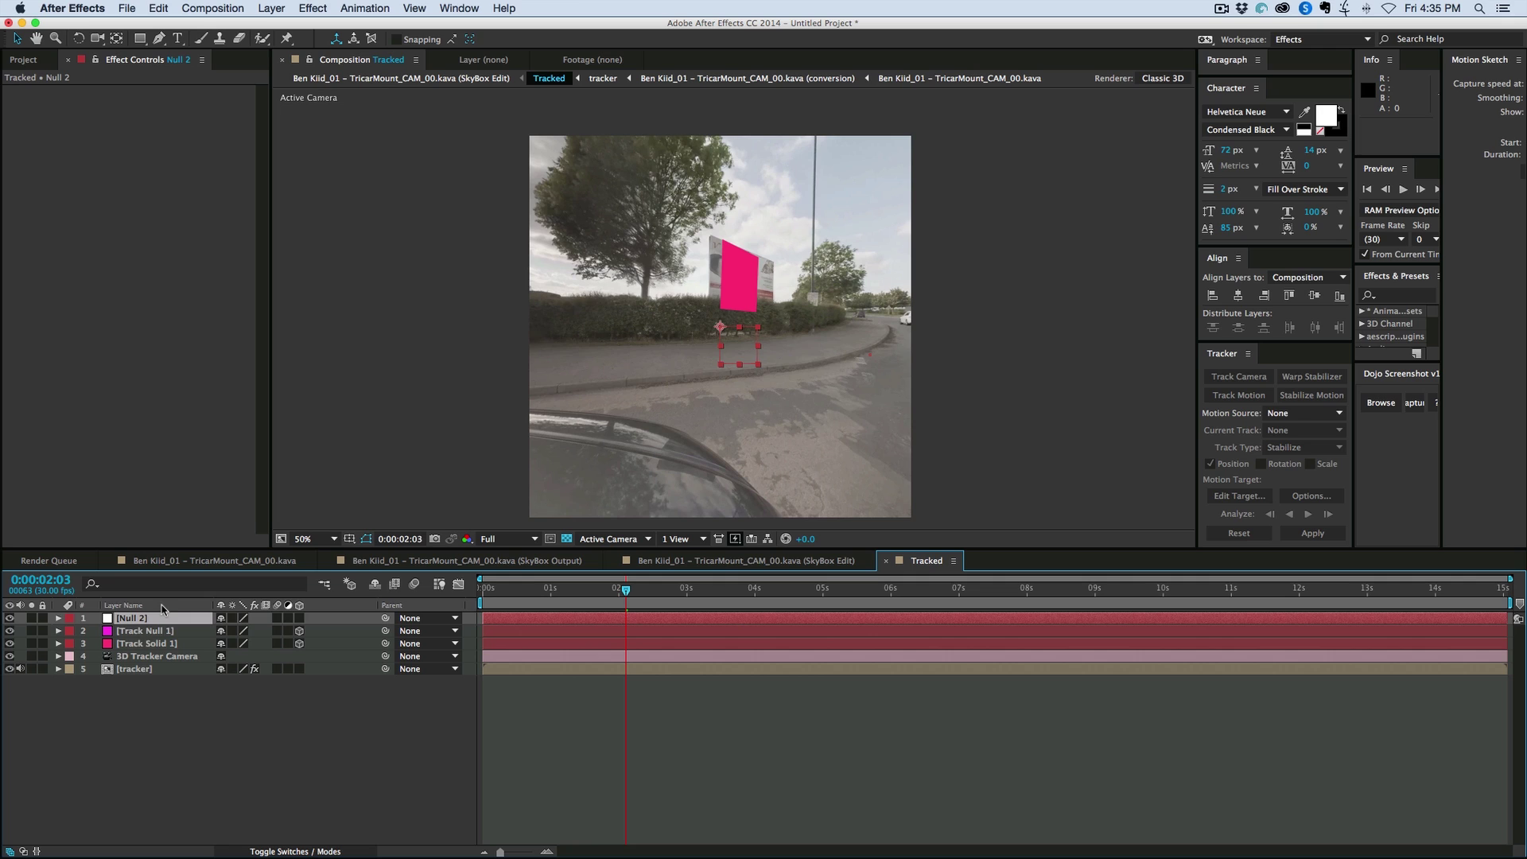
{"action": "left_click", "coordinate": [112, 764]}
{"action": "left_click", "coordinate": [131, 619]}
{"action": "key", "text": "Return"}
{"action": "type", "text": "Track"}
{"action": "key", "text": "Return"}
Duplicate the null twice, naming the copies Reverse and Base
{"action": "key", "text": "super+d"}
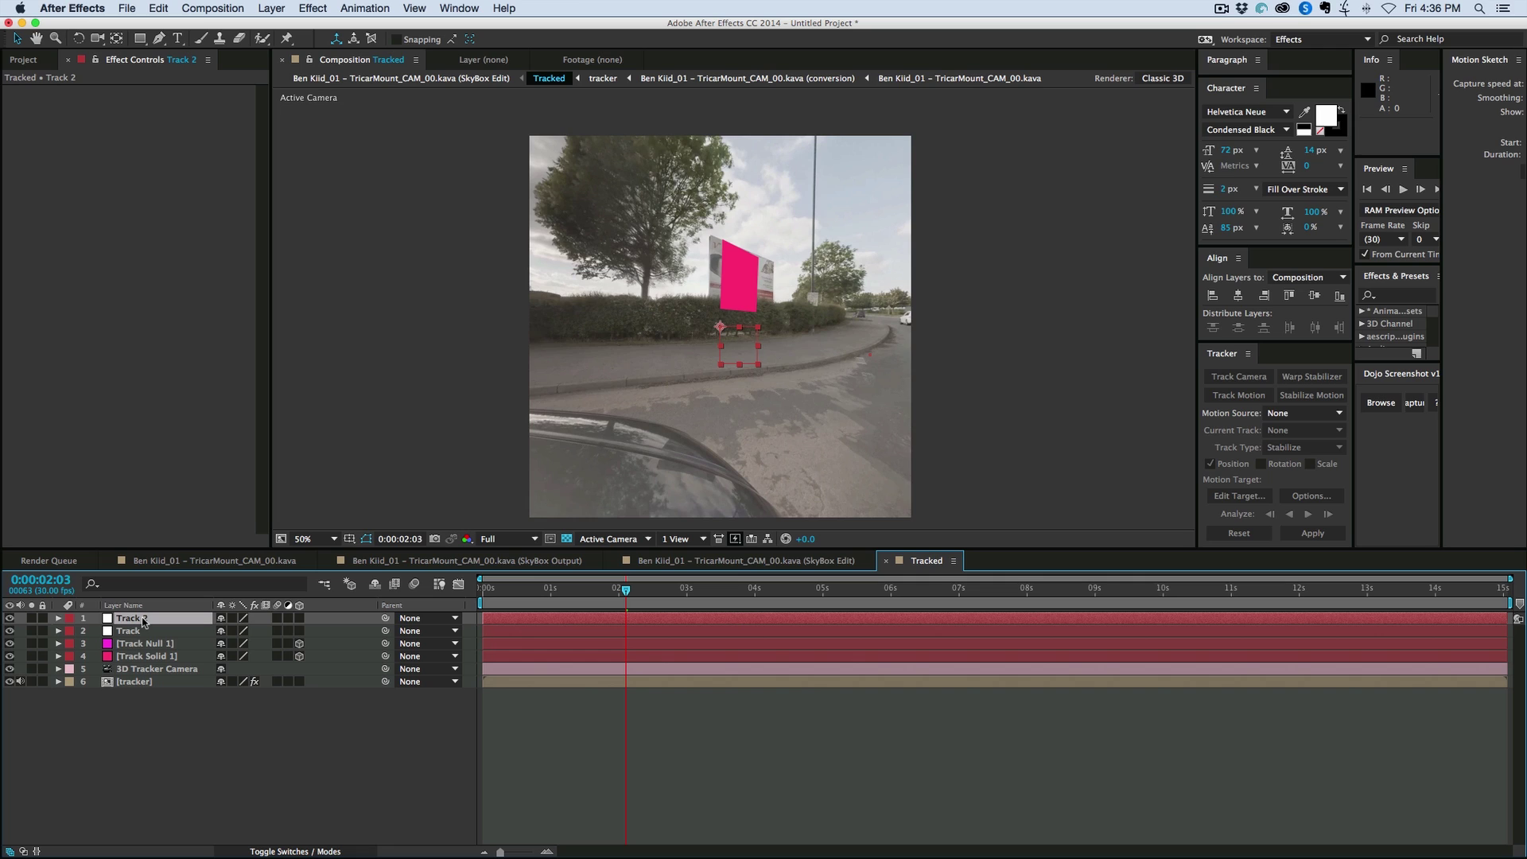
{"action": "key", "text": "Return"}
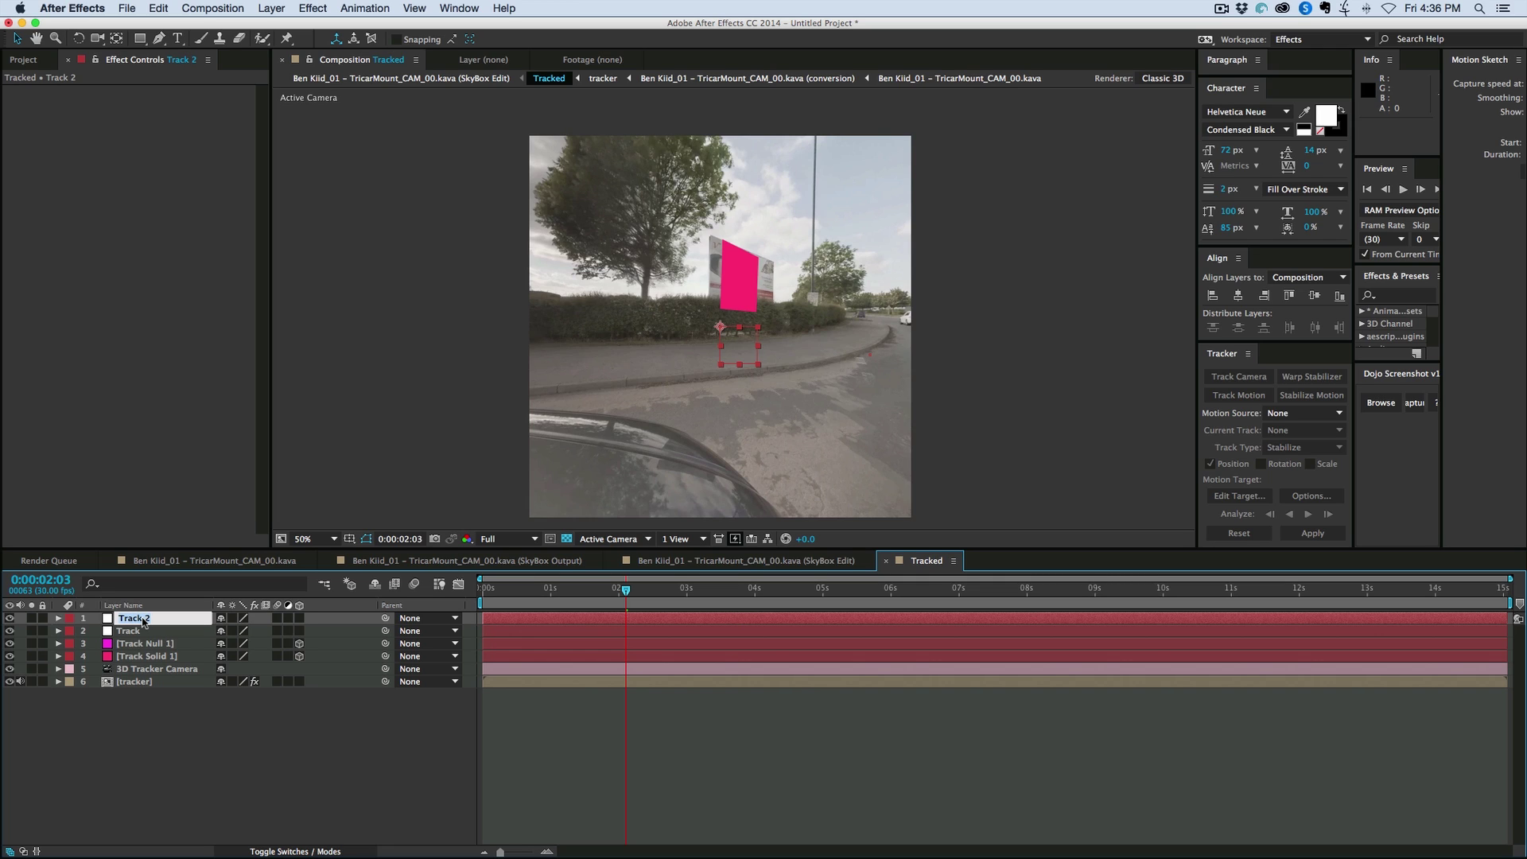
{"action": "type", "text": "Reverse"}
{"action": "key", "text": "Return"}
{"action": "key", "text": "super+d"}
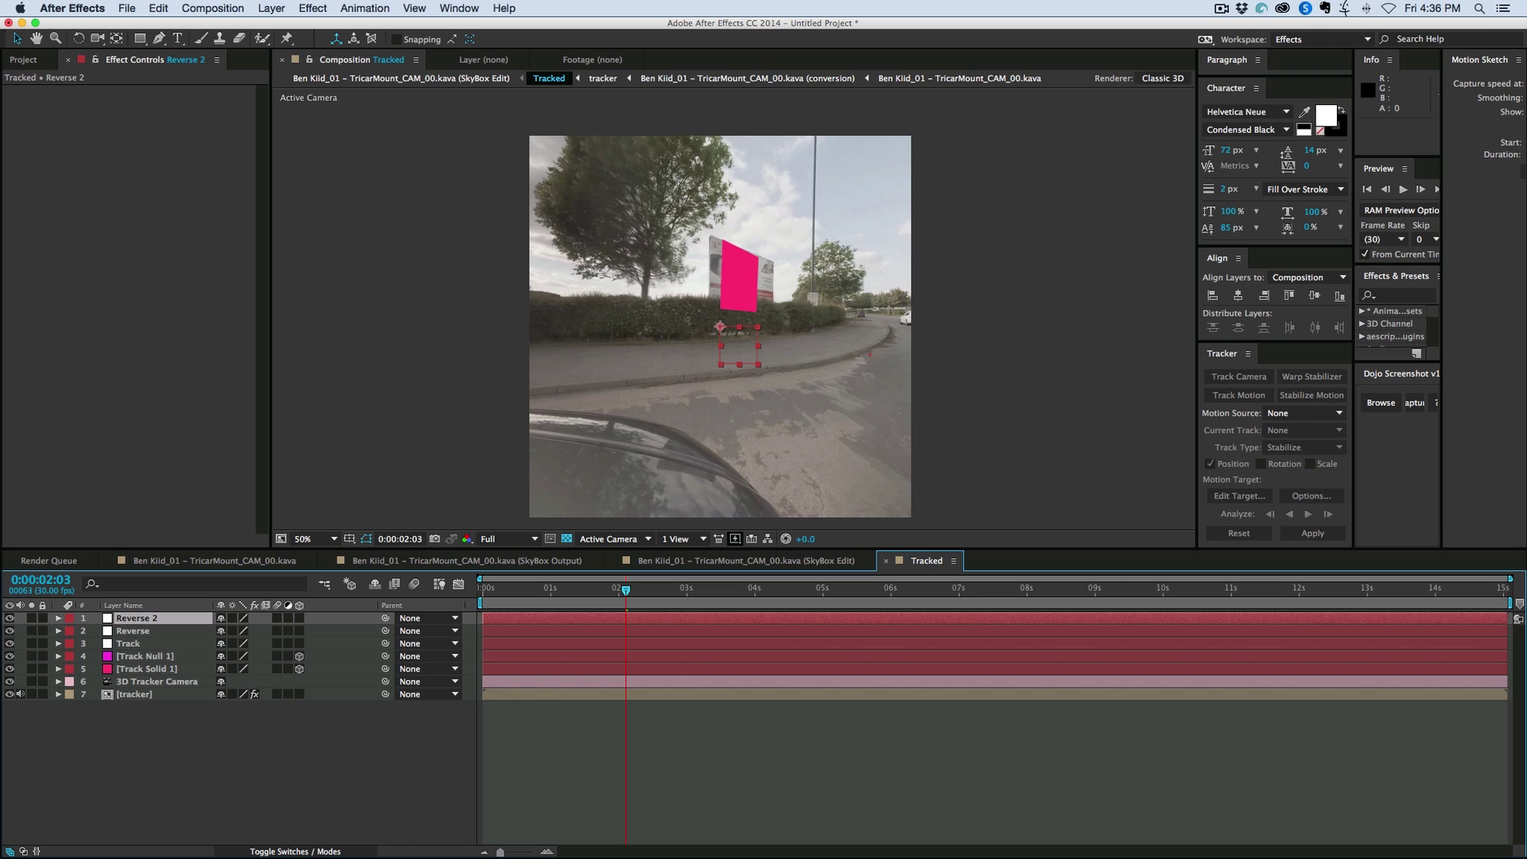
{"action": "key", "text": "Return"}
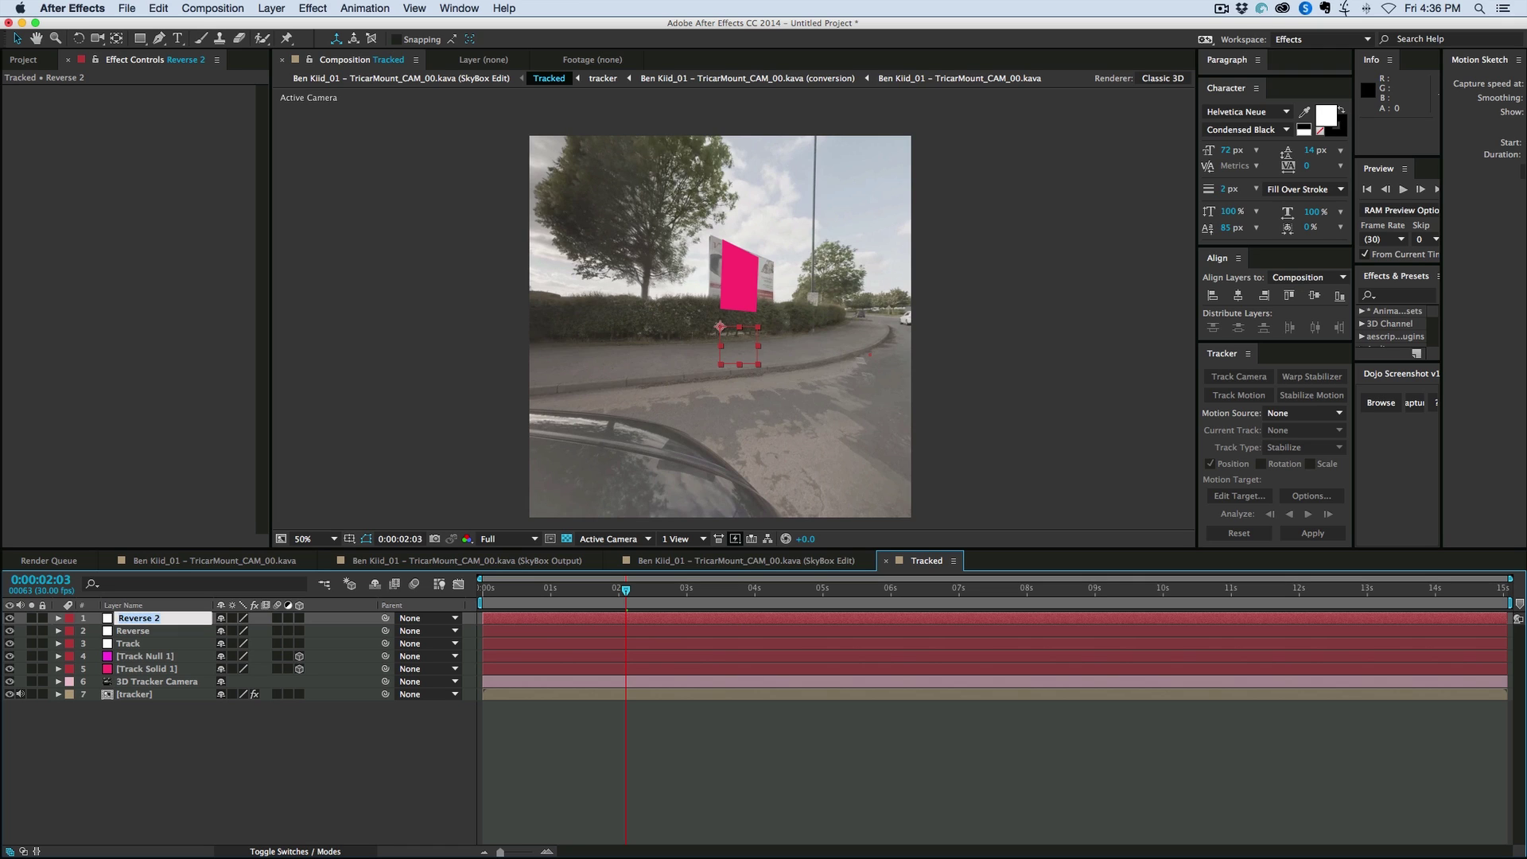
{"action": "type", "text": "Base"}
{"action": "left_click", "coordinate": [124, 775]}
Set the Base layer's Position to 0,0
{"action": "left_click", "coordinate": [128, 619]}
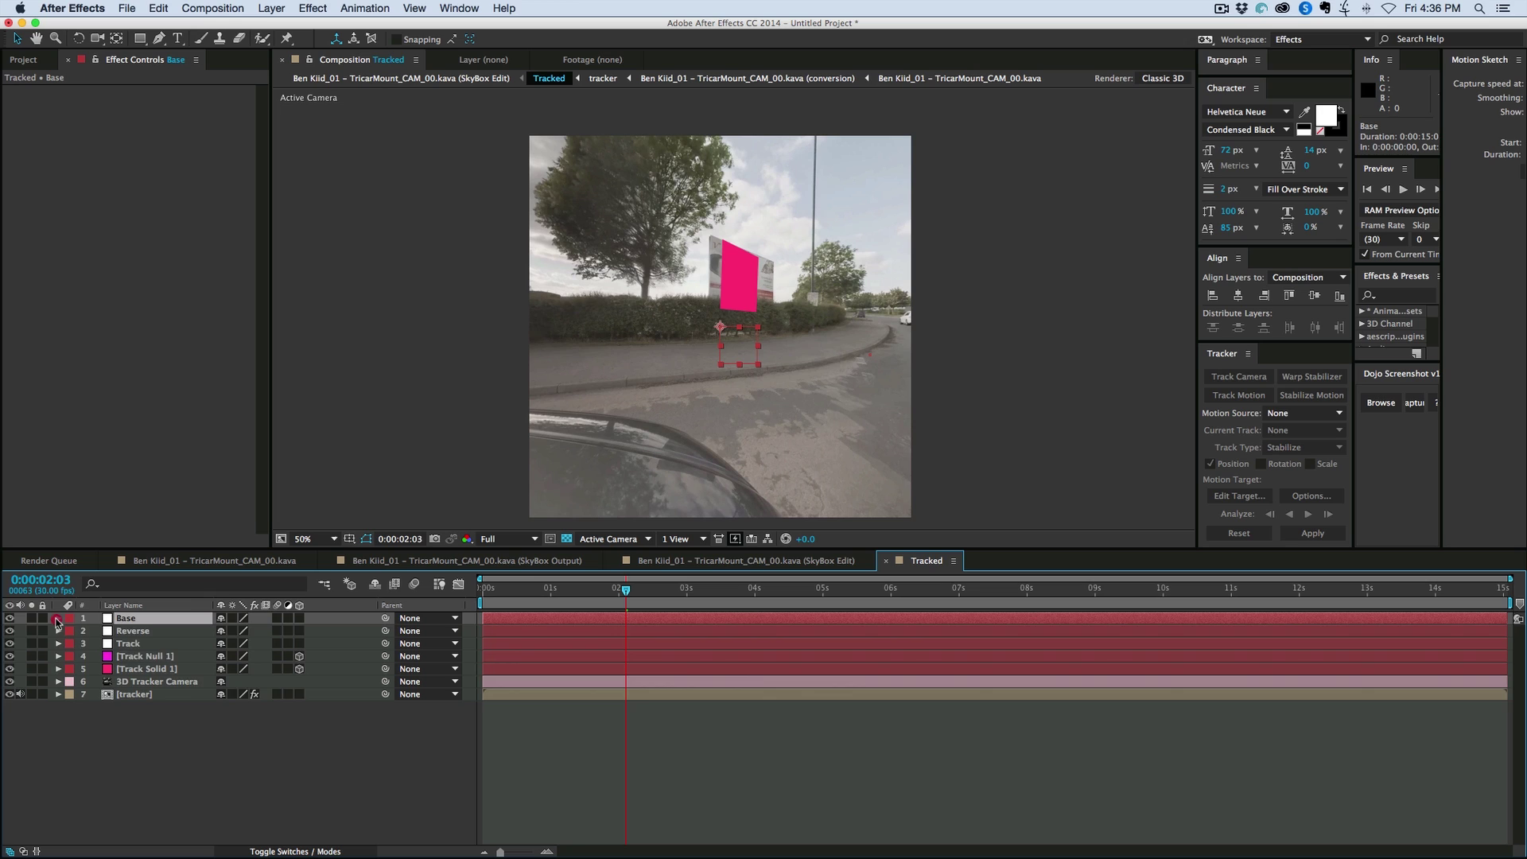
{"action": "left_click", "coordinate": [58, 619]}
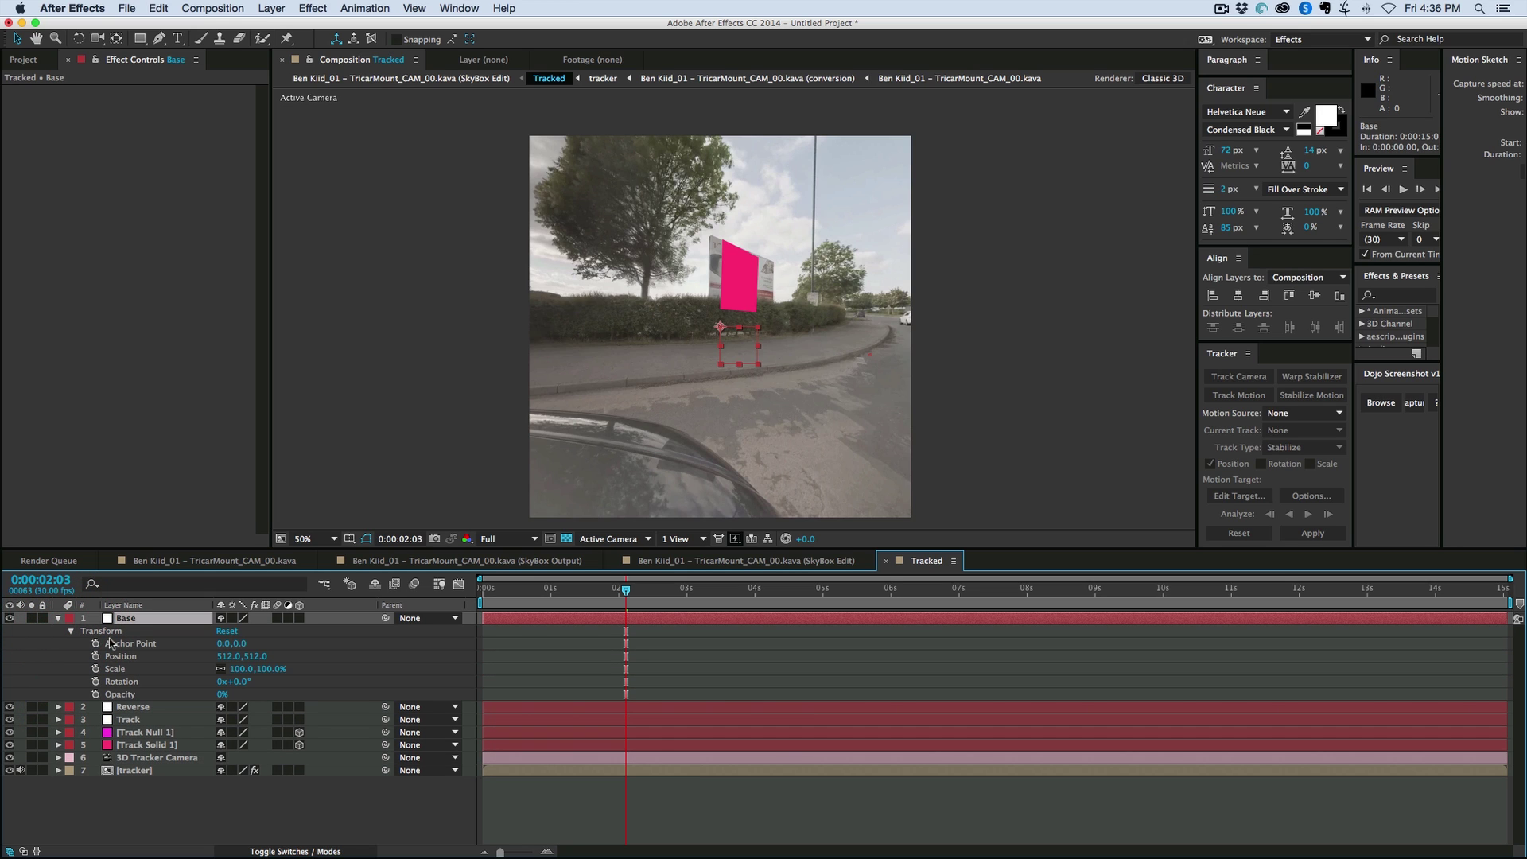
{"action": "left_click", "coordinate": [227, 657]}
{"action": "type", "text": "0"}
{"action": "key", "text": "Tab"}
{"action": "type", "text": "0"}
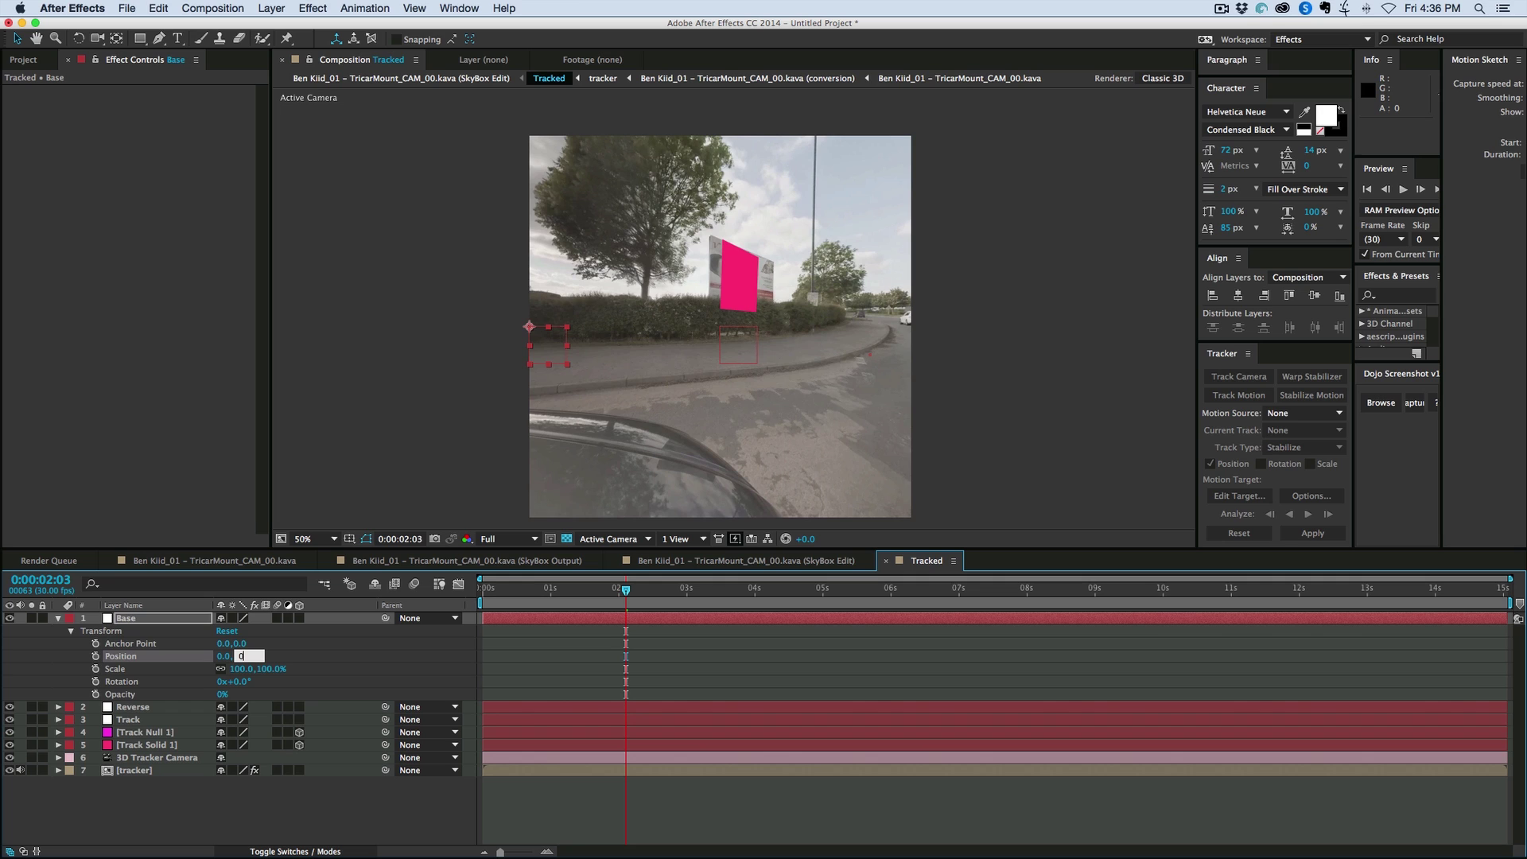
{"action": "key", "text": "Return"}
{"action": "left_click", "coordinate": [58, 619]}
Reveal Track's transform and the 3D Tracker Camera's keyframes in an enlarged timeline
{"action": "left_click", "coordinate": [129, 643]}
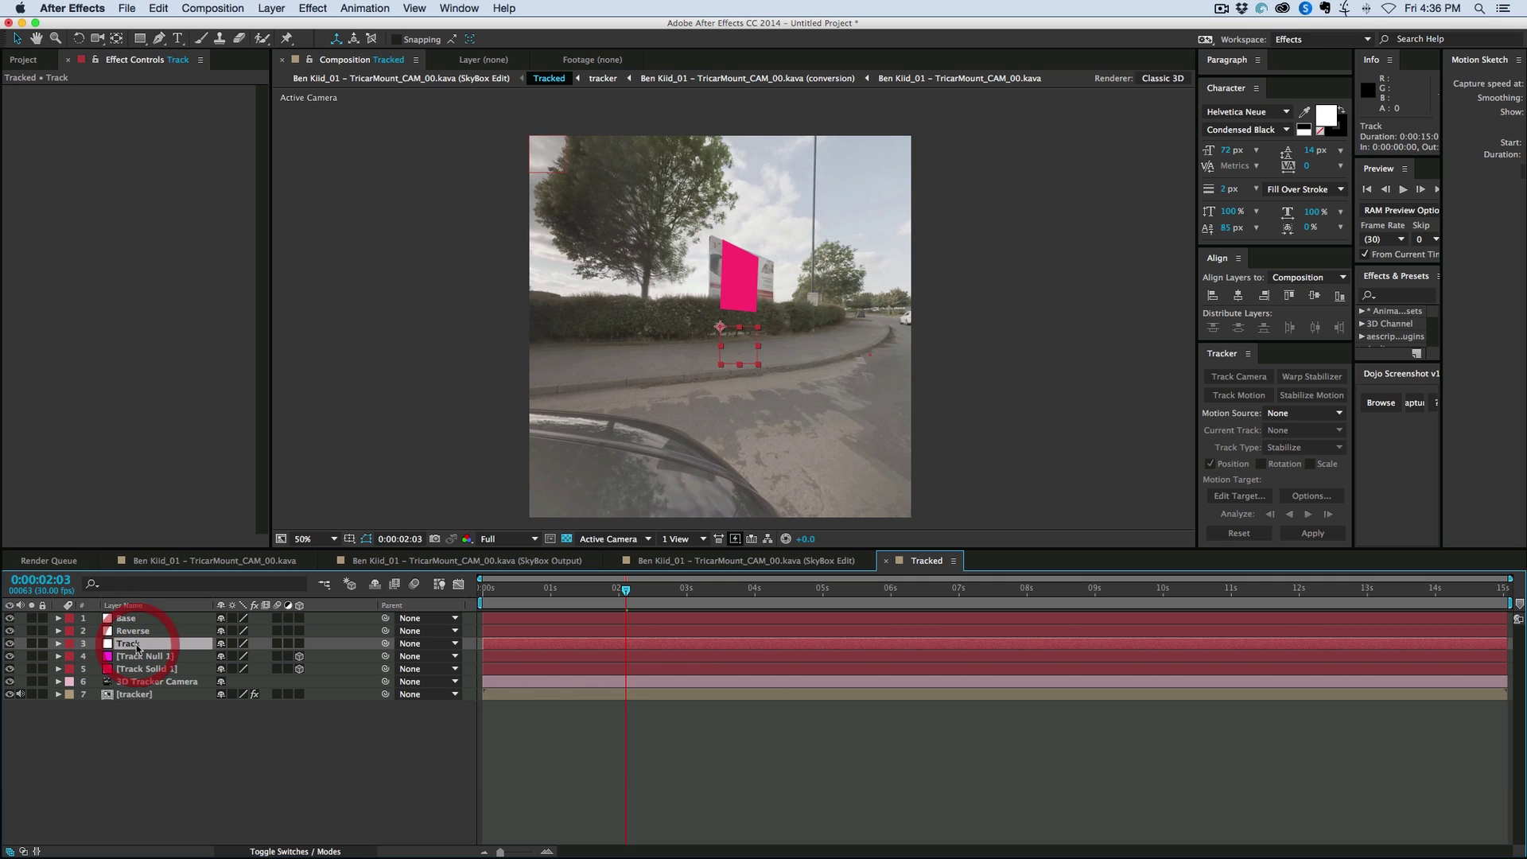
{"action": "left_click", "coordinate": [58, 643]}
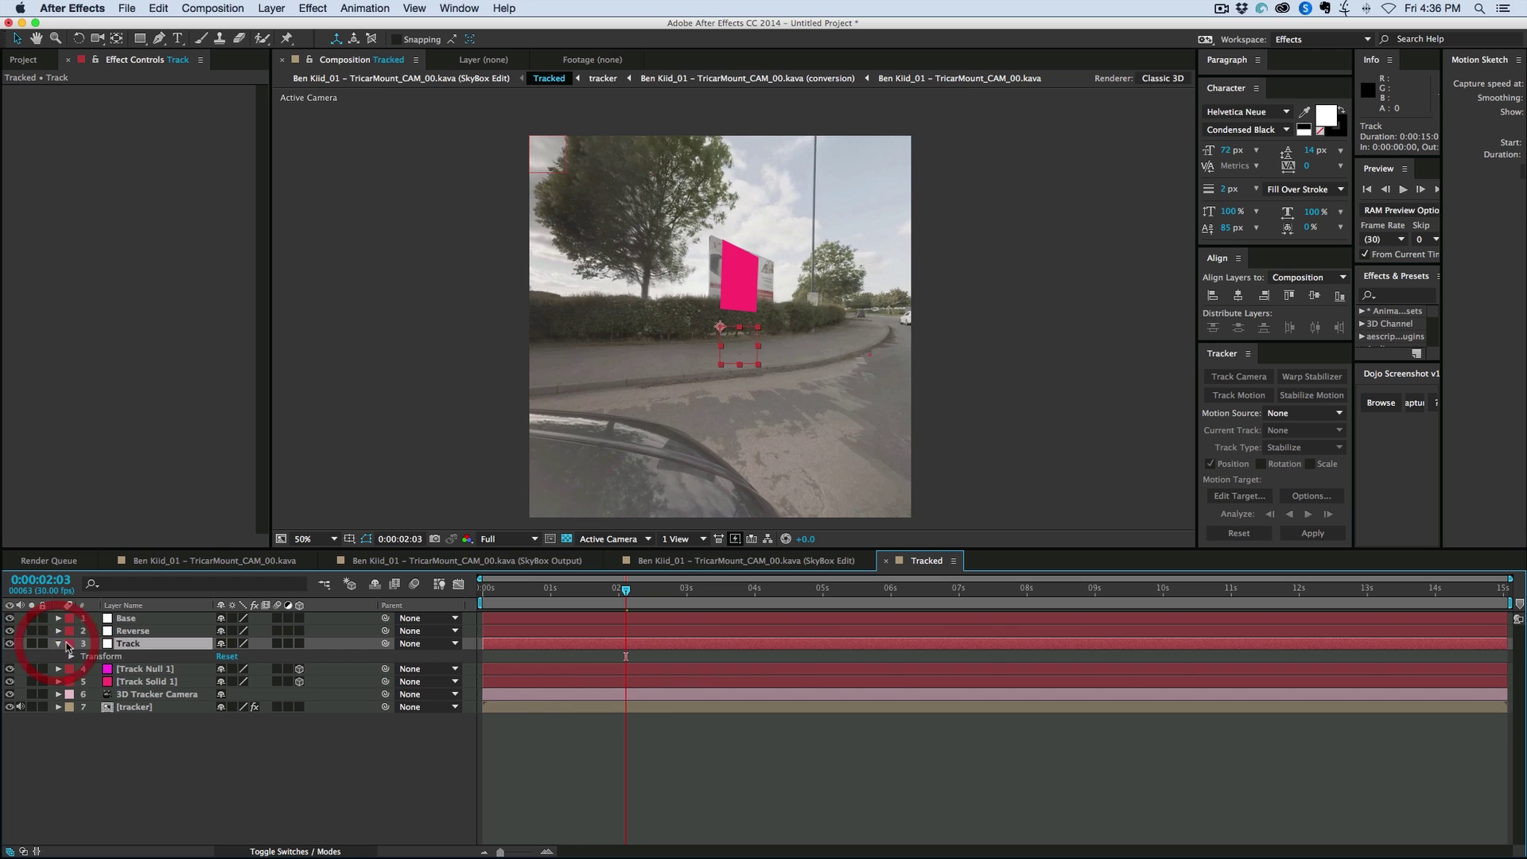
{"action": "left_click", "coordinate": [57, 695]}
{"action": "left_click", "coordinate": [71, 708]}
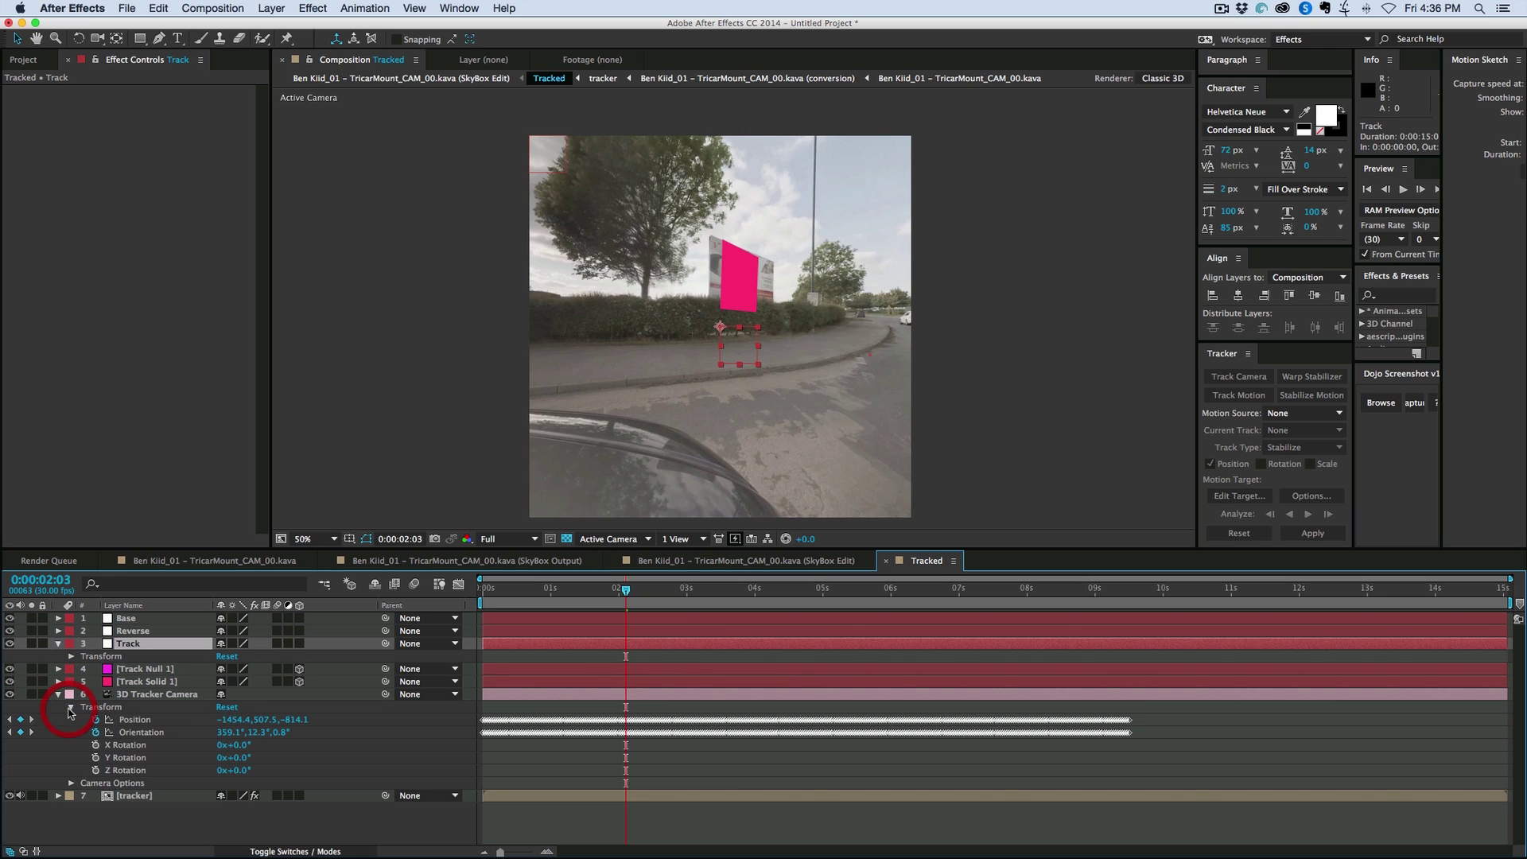
{"action": "left_click", "coordinate": [71, 657]}
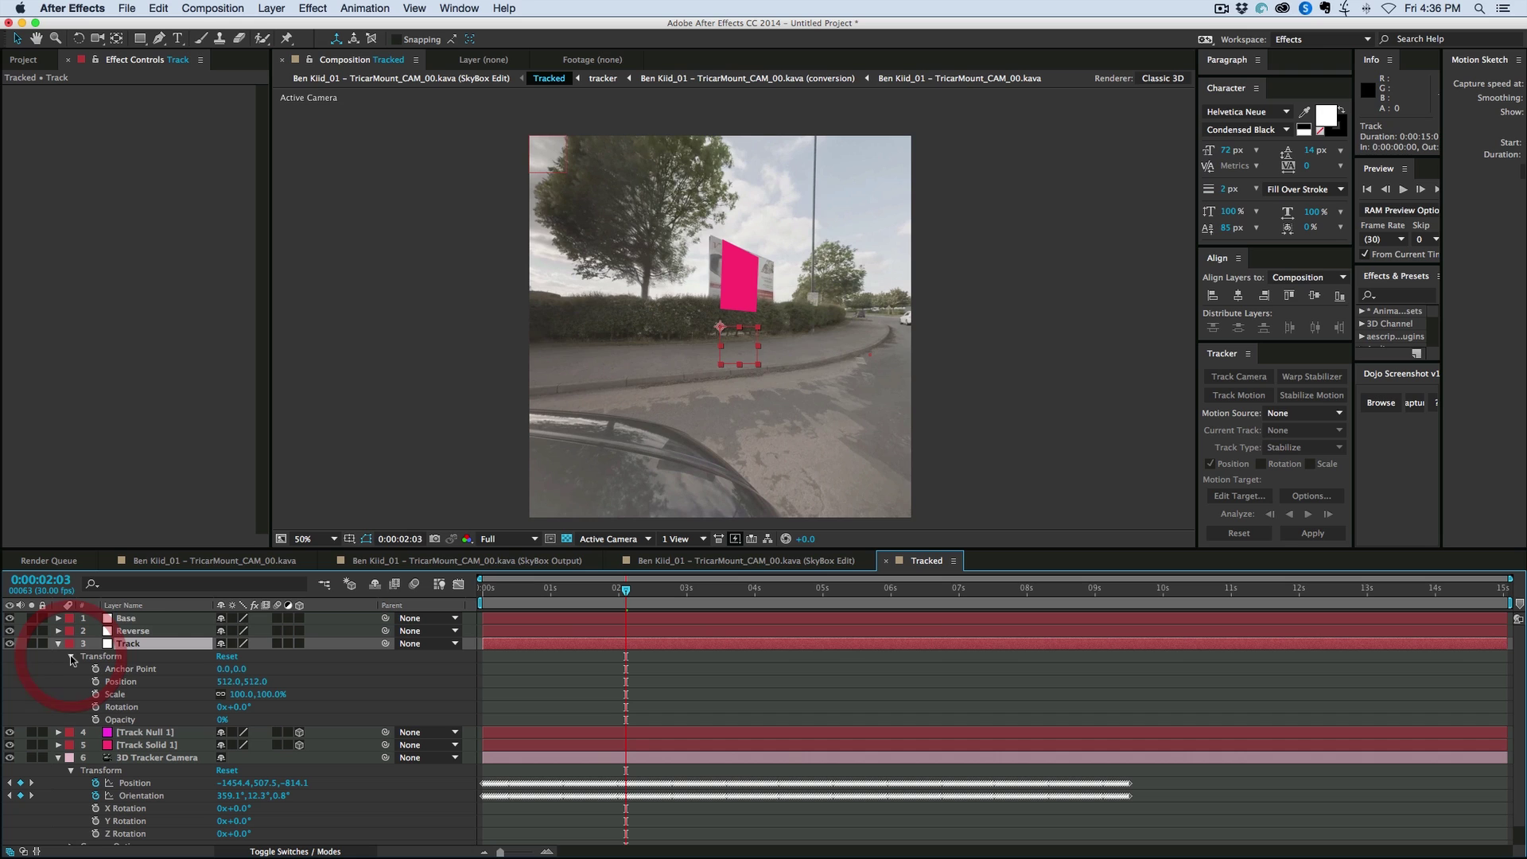
{"action": "left_click", "coordinate": [180, 529]}
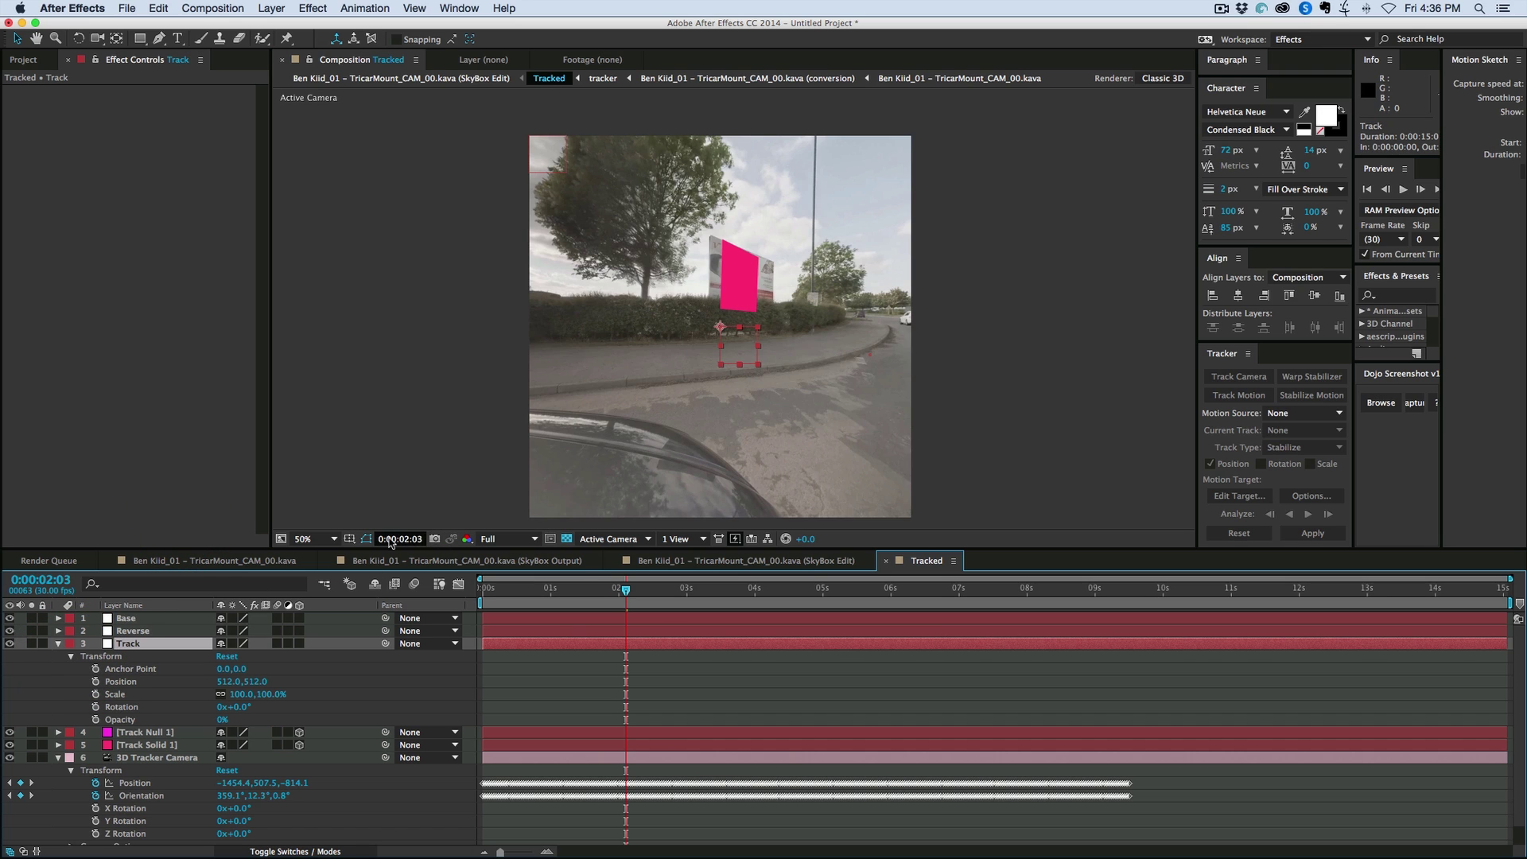
{"action": "left_click_drag", "start_coordinate": [269, 549], "coordinate": [272, 483]}
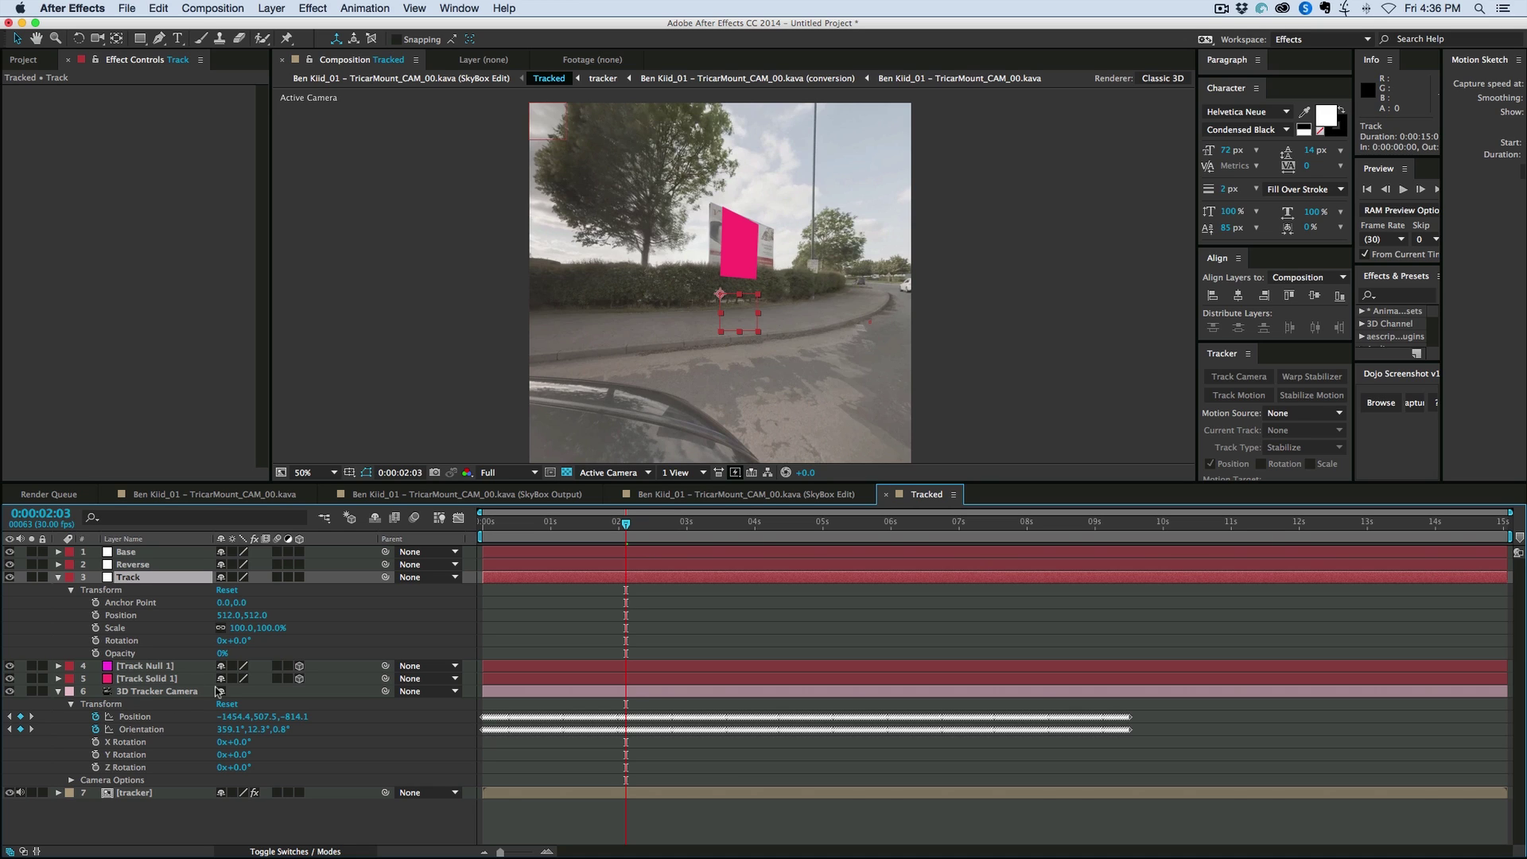
Test-paste the camera's Position keyframes onto Track at frame zero, then undo
{"action": "left_click", "coordinate": [156, 720]}
{"action": "key", "text": "ctrl+c"}
{"action": "left_click", "coordinate": [133, 617]}
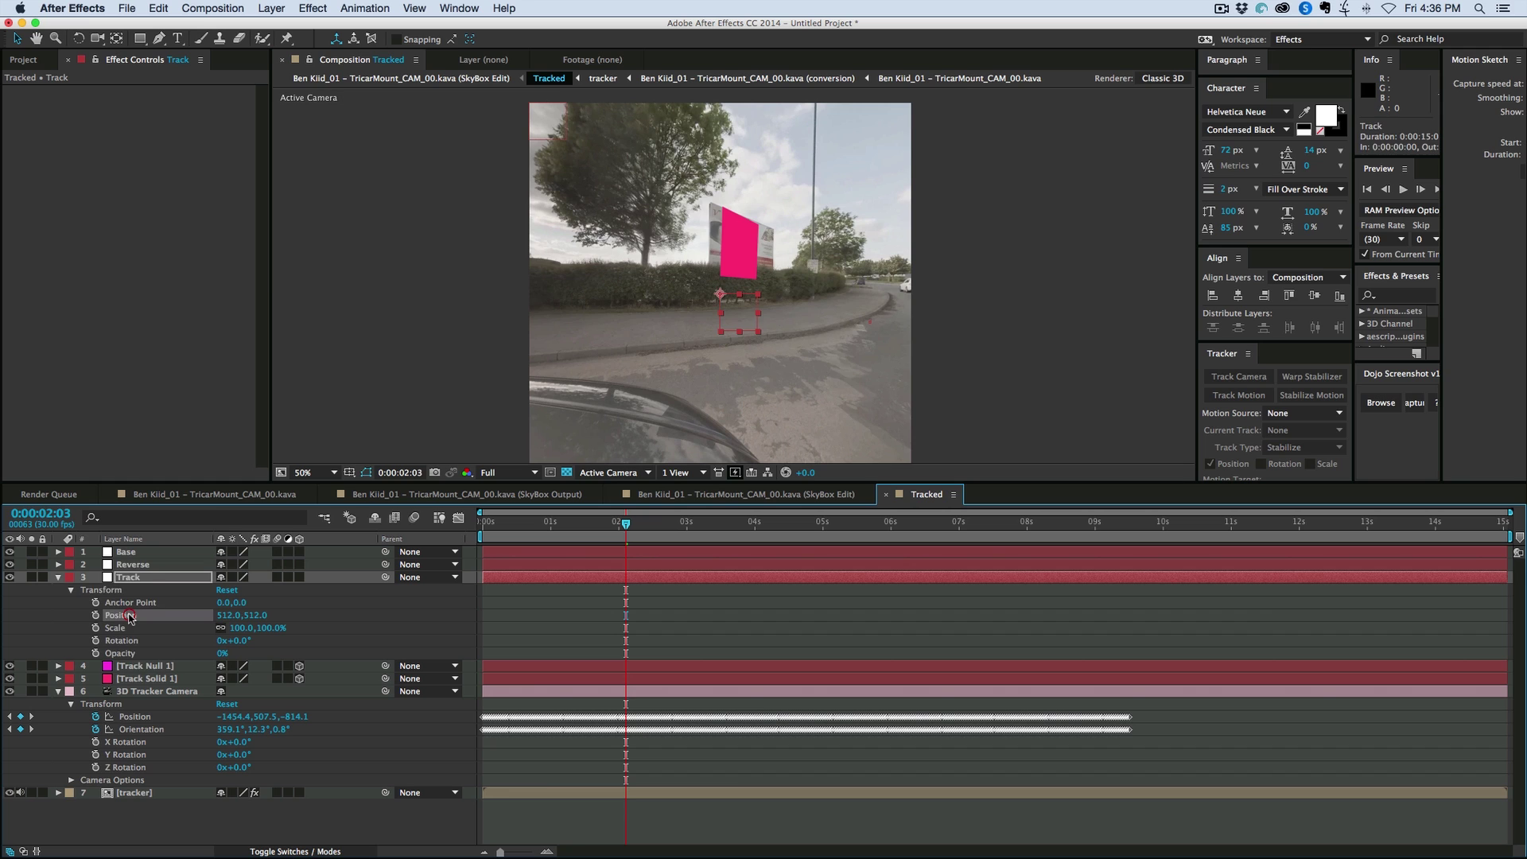
{"action": "key", "text": "ctrl+v"}
{"action": "key", "text": "ctrl+z"}
{"action": "left_click_drag", "start_coordinate": [626, 525], "coordinate": [444, 533]}
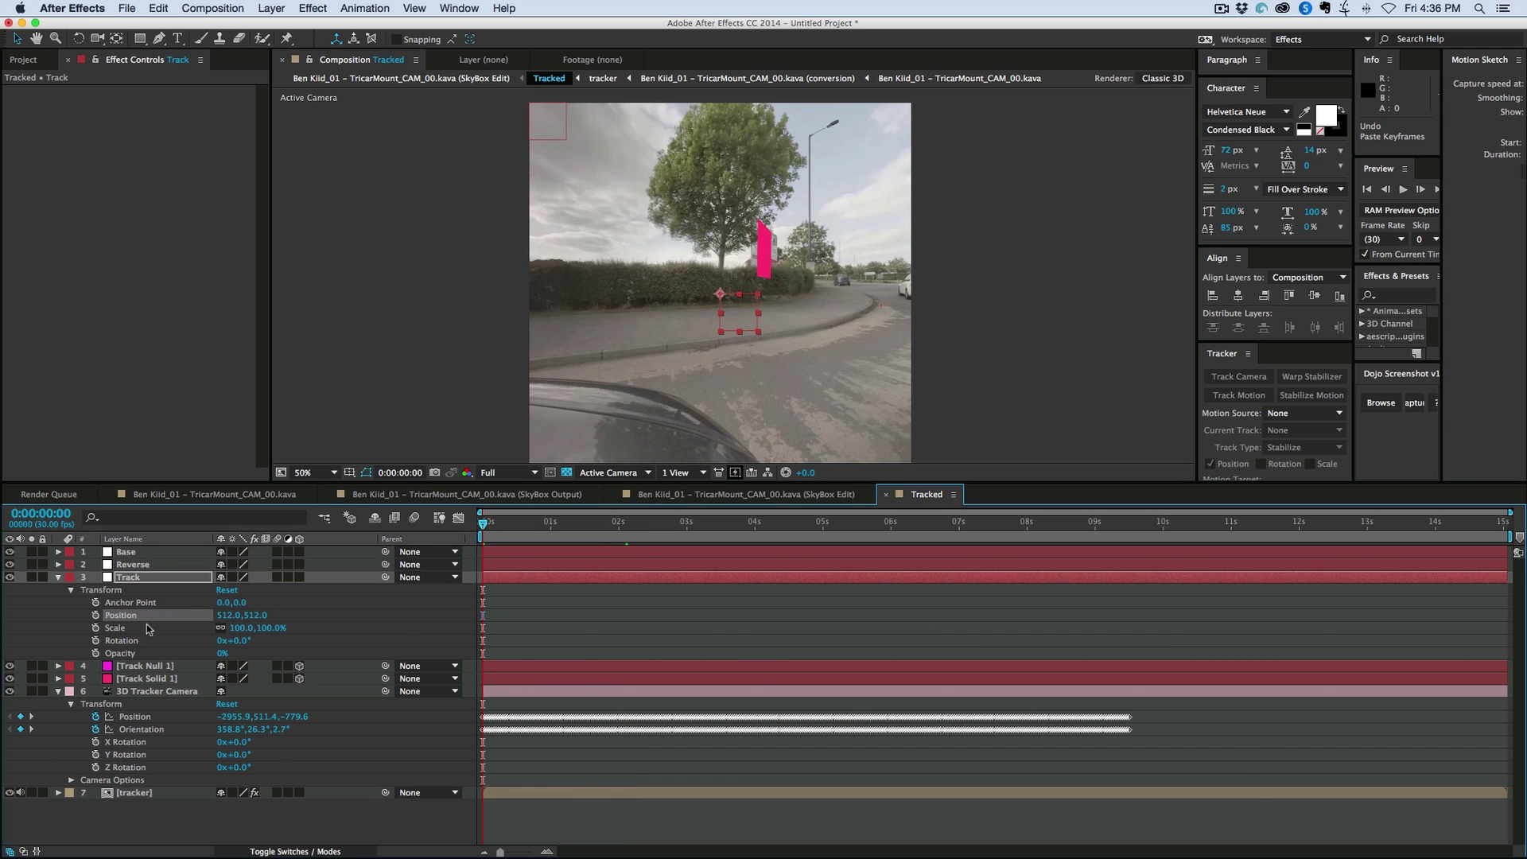
{"action": "key", "text": "ctrl+v"}
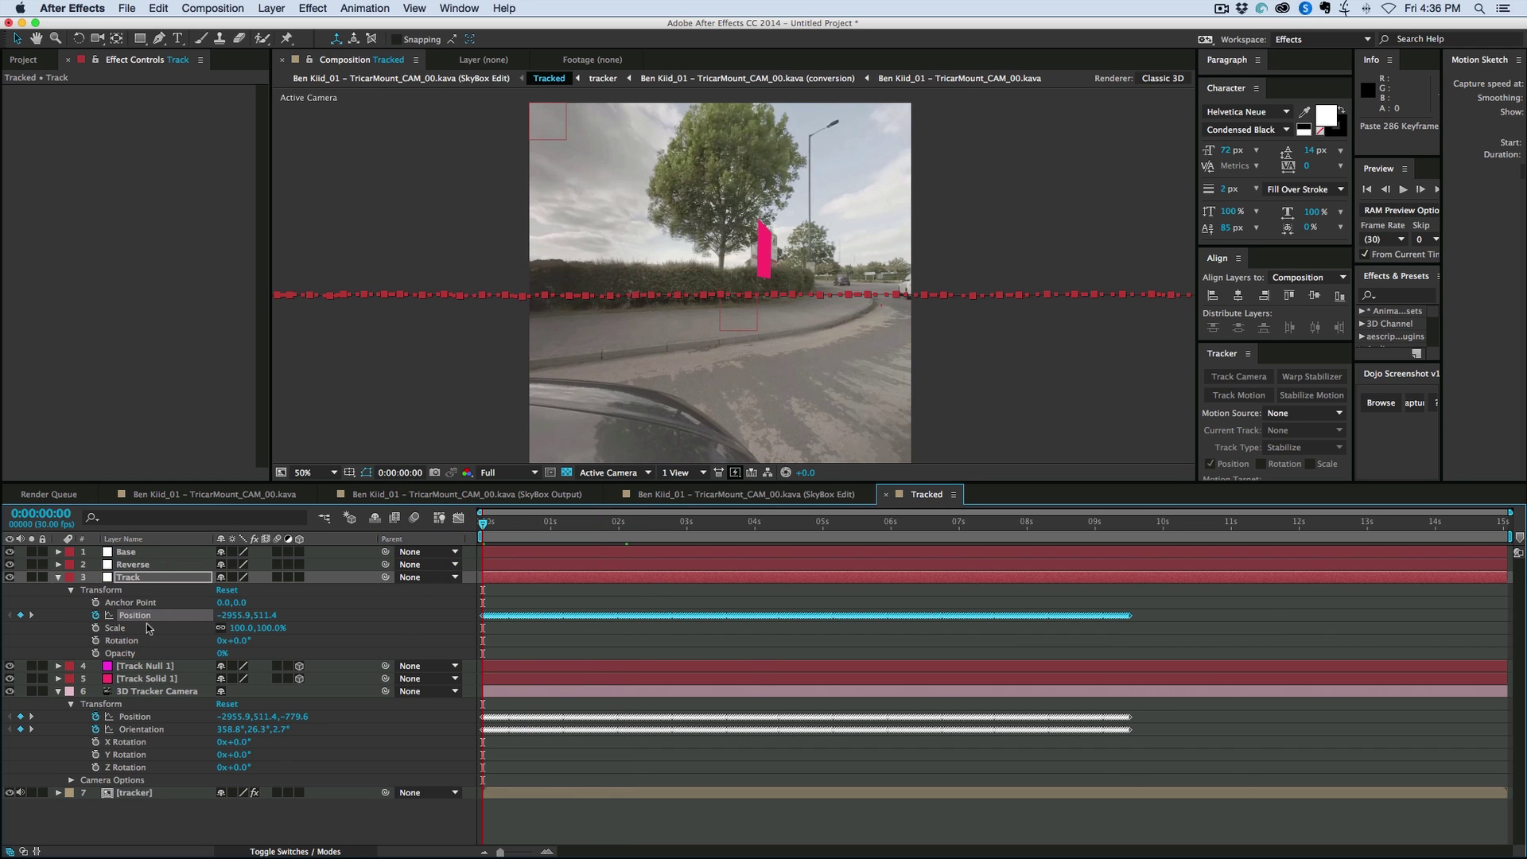
{"action": "left_click", "coordinate": [142, 730]}
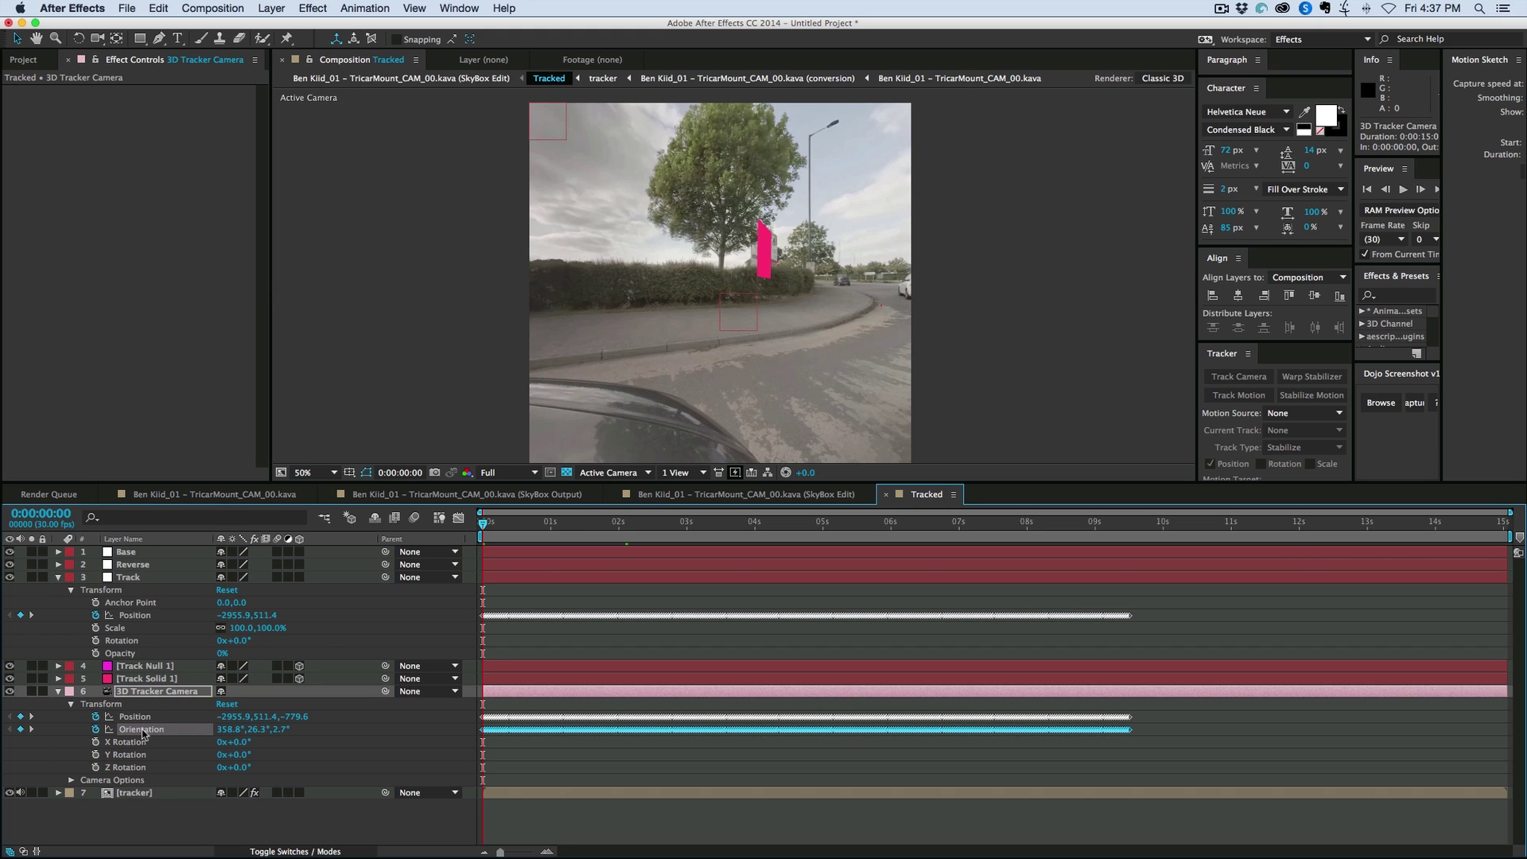
{"action": "key", "text": "ctrl+z"}
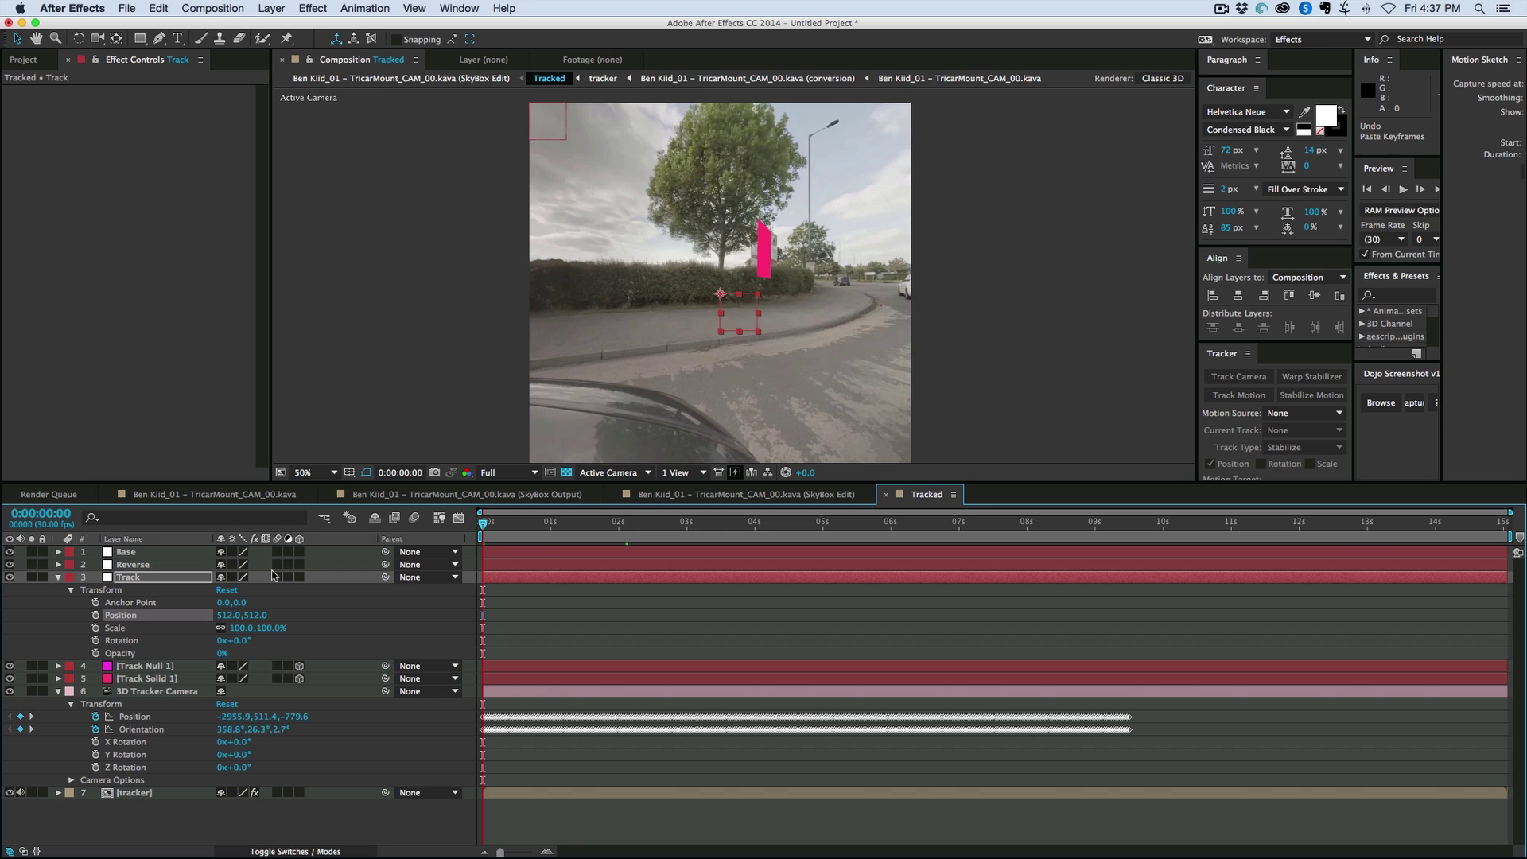
Make Base, Reverse and Track 3D and paste the camera's Position and Orientation keyframes onto Track
{"action": "left_click_drag", "start_coordinate": [299, 551], "coordinate": [296, 578]}
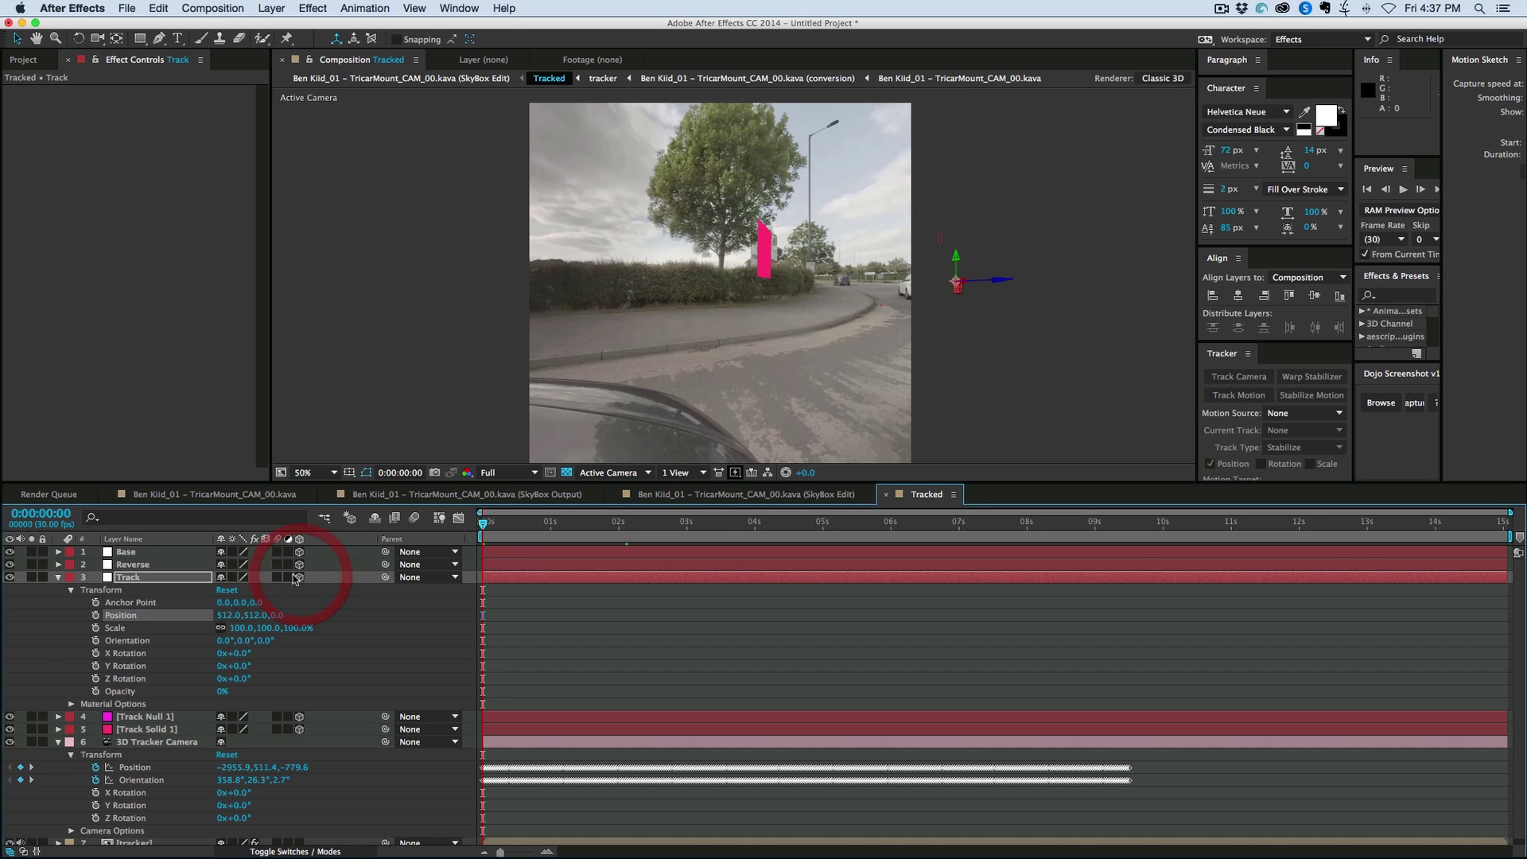
{"action": "left_click", "coordinate": [134, 768]}
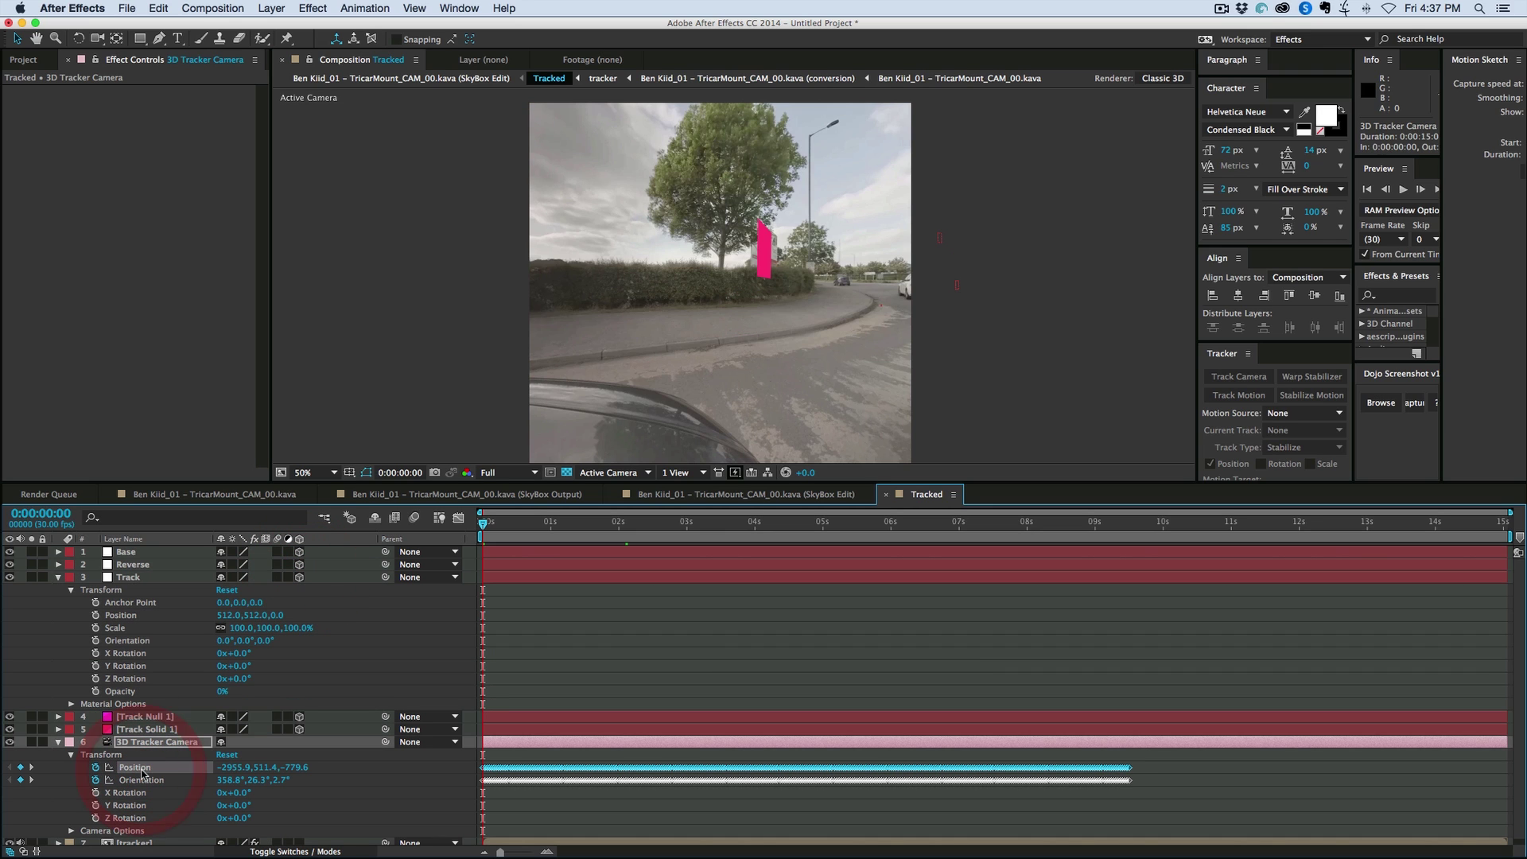
{"action": "key", "text": "ctrl+c"}
{"action": "left_click", "coordinate": [132, 615]}
{"action": "key", "text": "ctrl+v"}
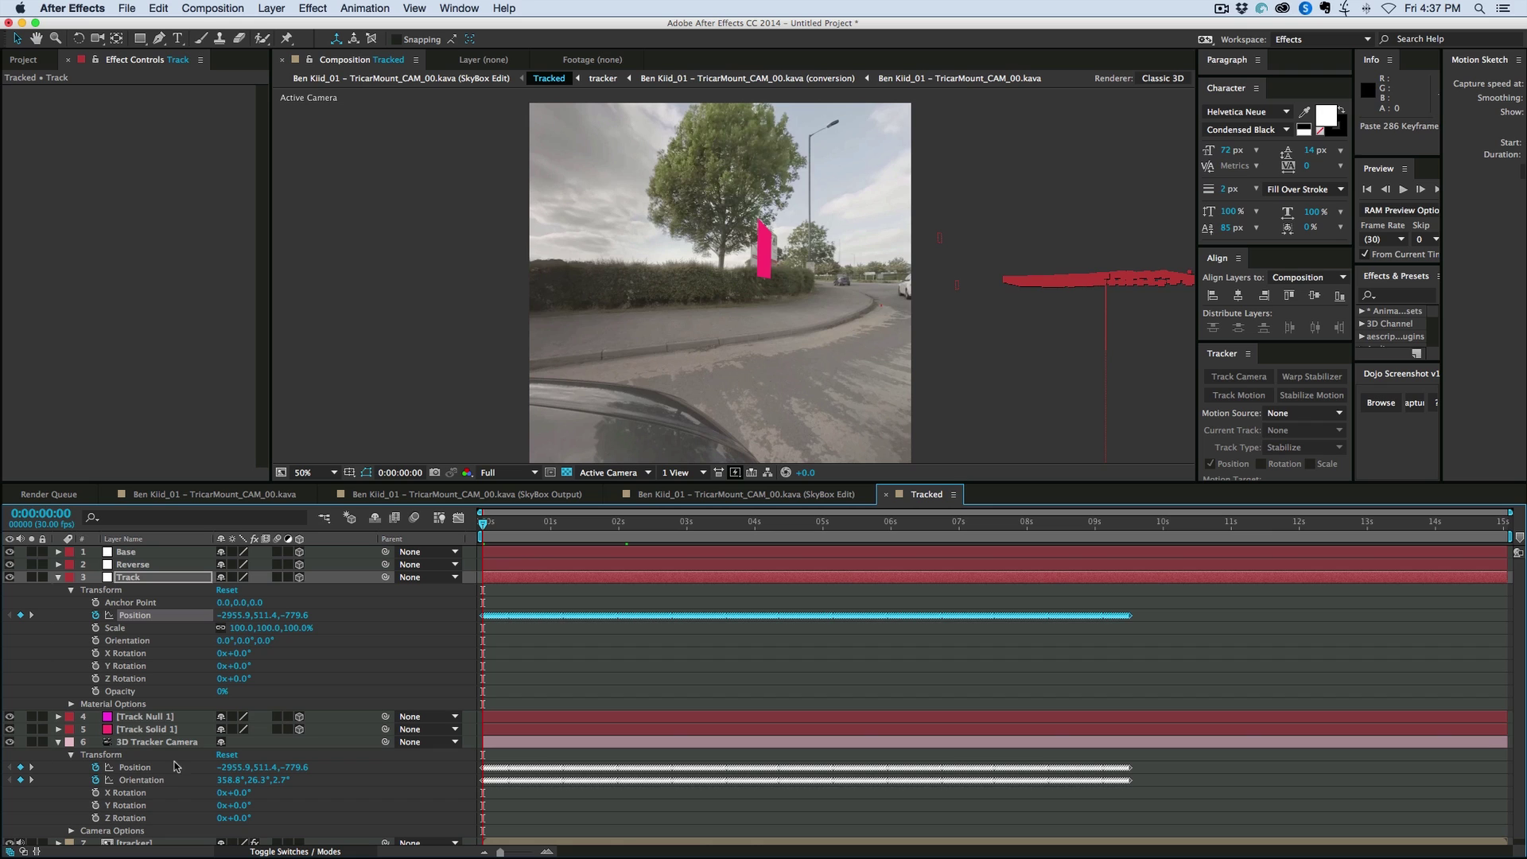
{"action": "left_click", "coordinate": [143, 779]}
{"action": "key", "text": "ctrl+c"}
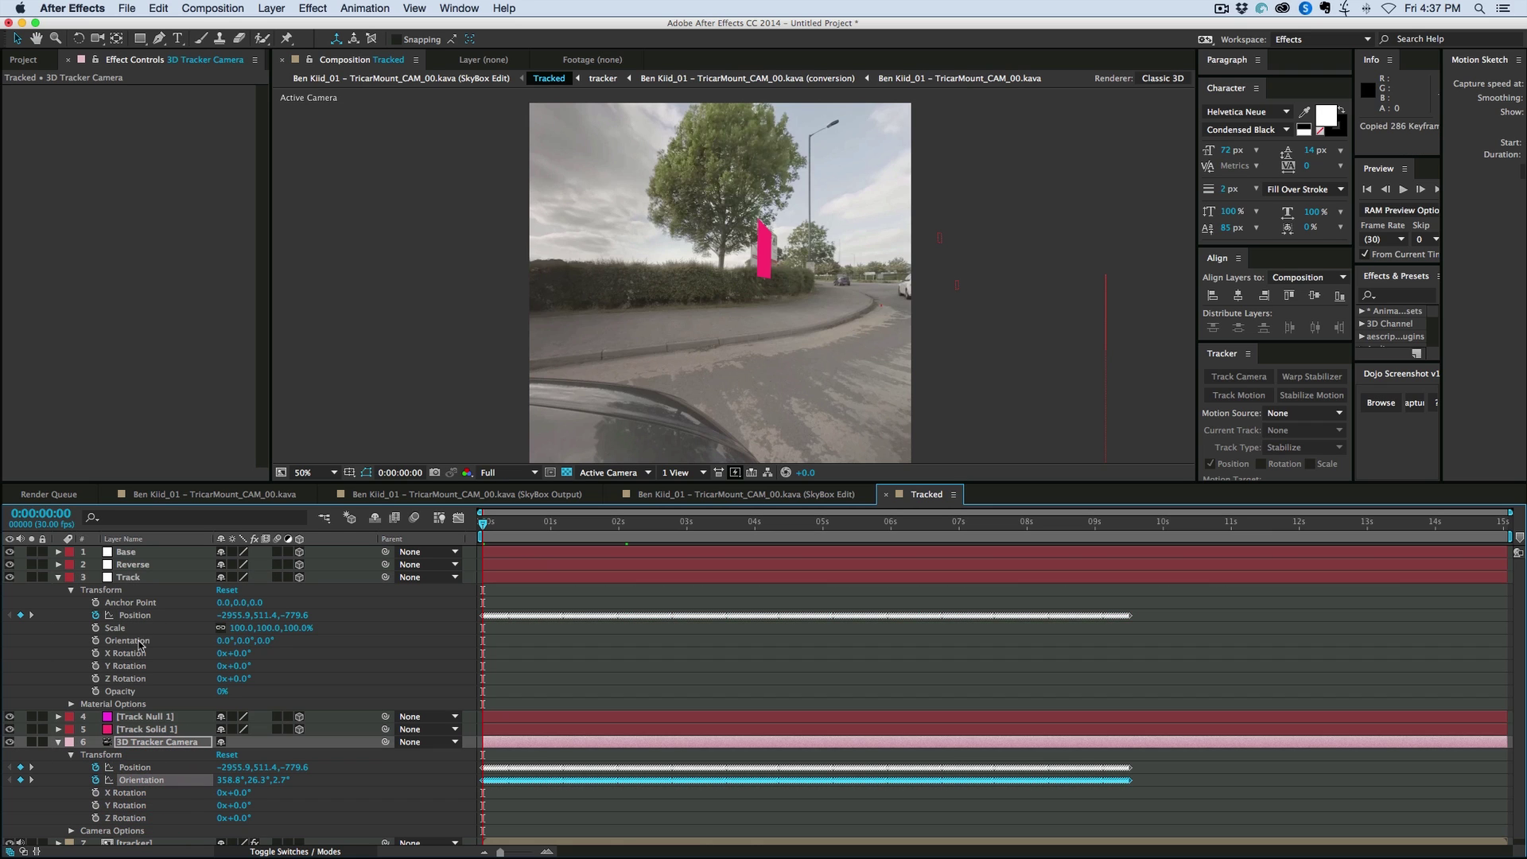
{"action": "left_click", "coordinate": [137, 641]}
{"action": "key", "text": "ctrl+v"}
Select Track and press U to list only its keyframed Position and Orientation
{"action": "left_click", "coordinate": [58, 577]}
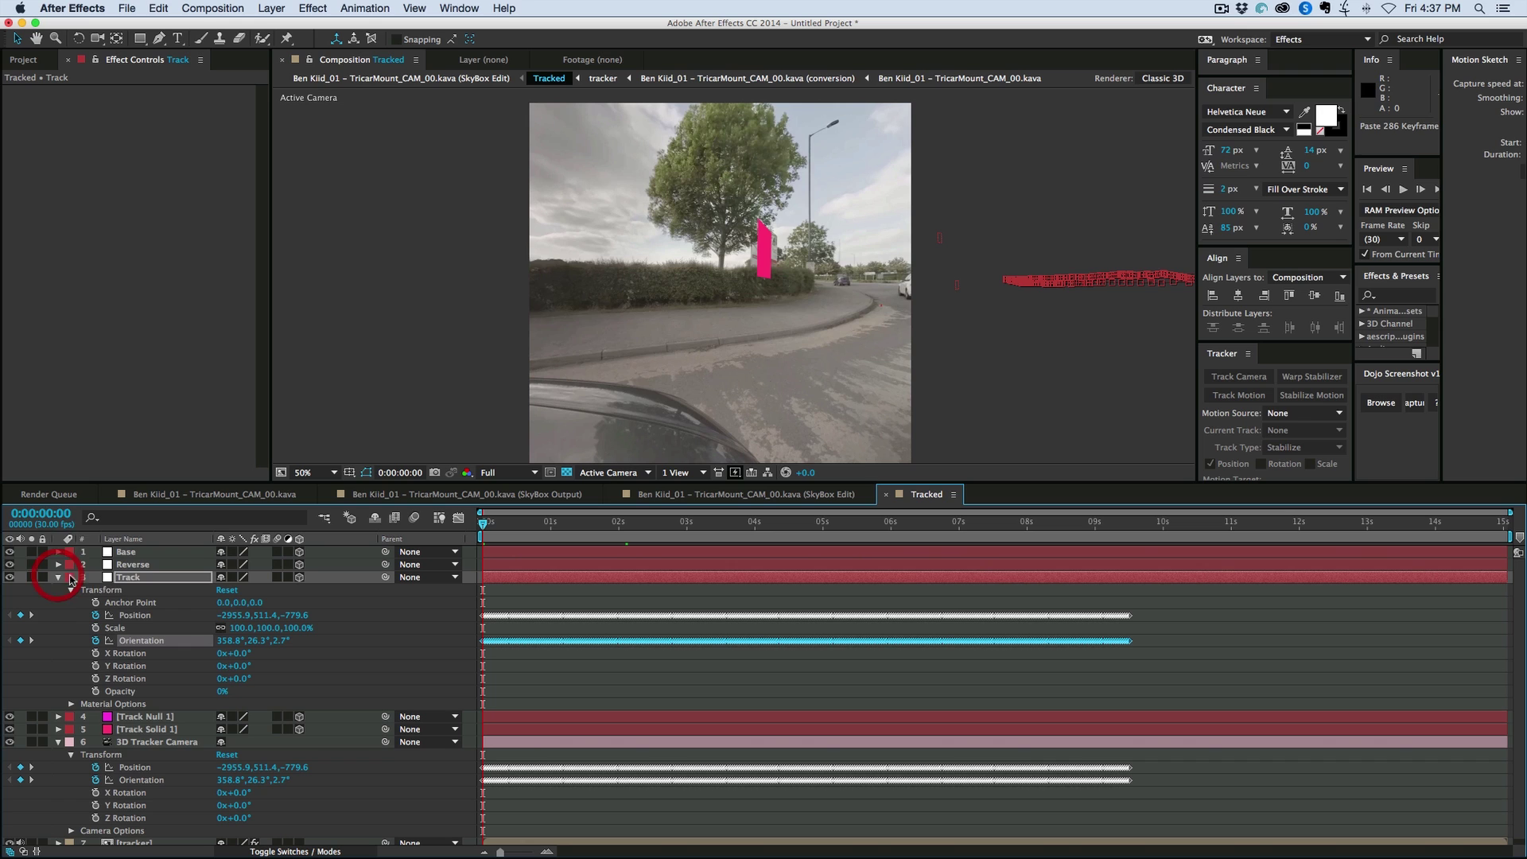
{"action": "left_click", "coordinate": [58, 577]}
{"action": "left_click", "coordinate": [158, 583]}
{"action": "key", "text": "u"}
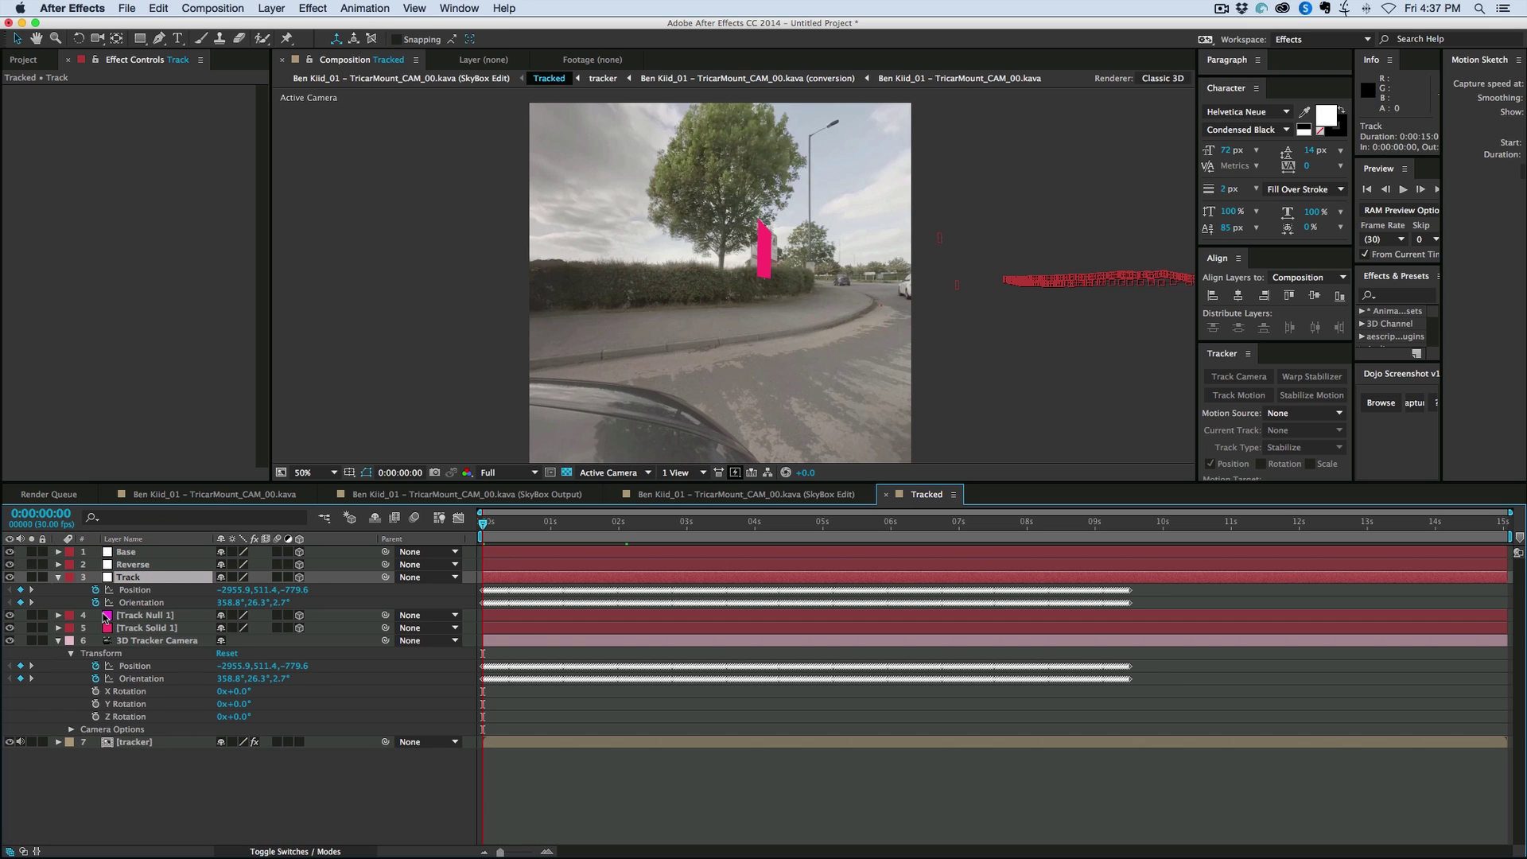
Link Reverse's anchor point by expression to Track's position
{"action": "left_click", "coordinate": [58, 565]}
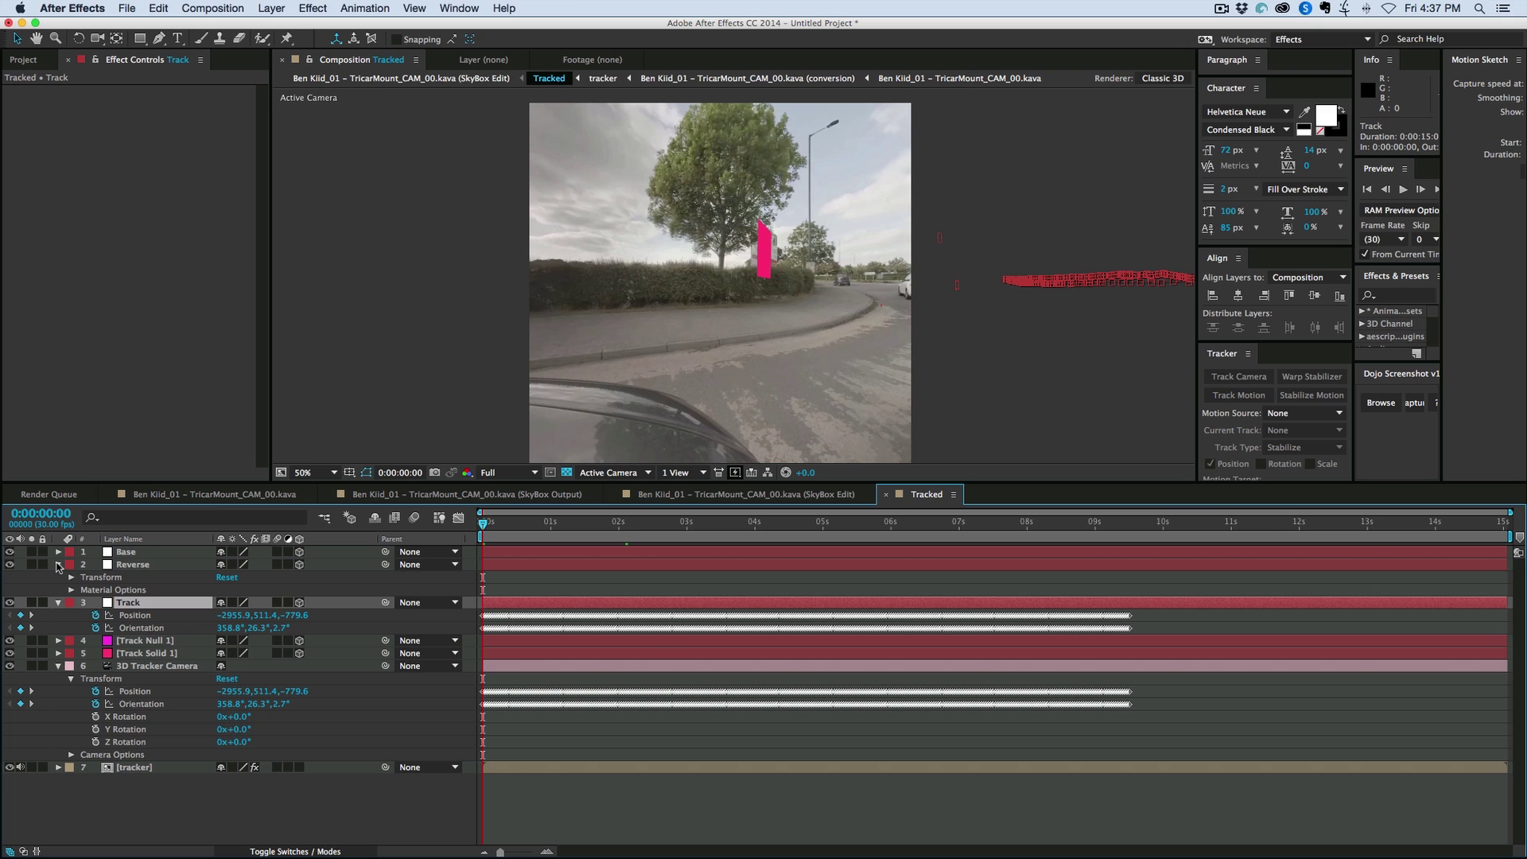
{"action": "left_click", "coordinate": [107, 578]}
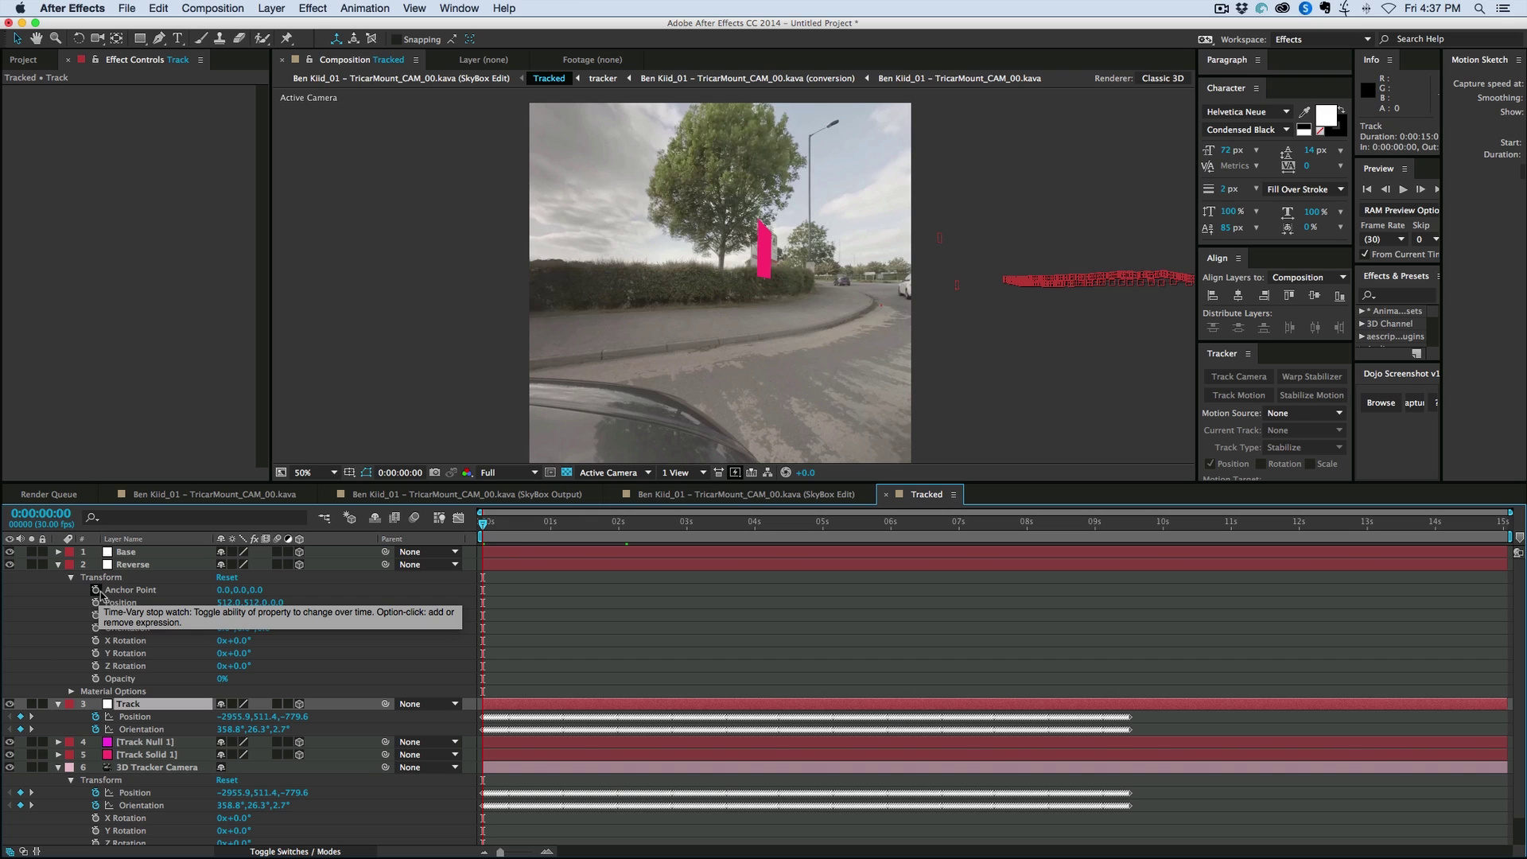
{"action": "left_click", "coordinate": [96, 590], "text": "alt"}
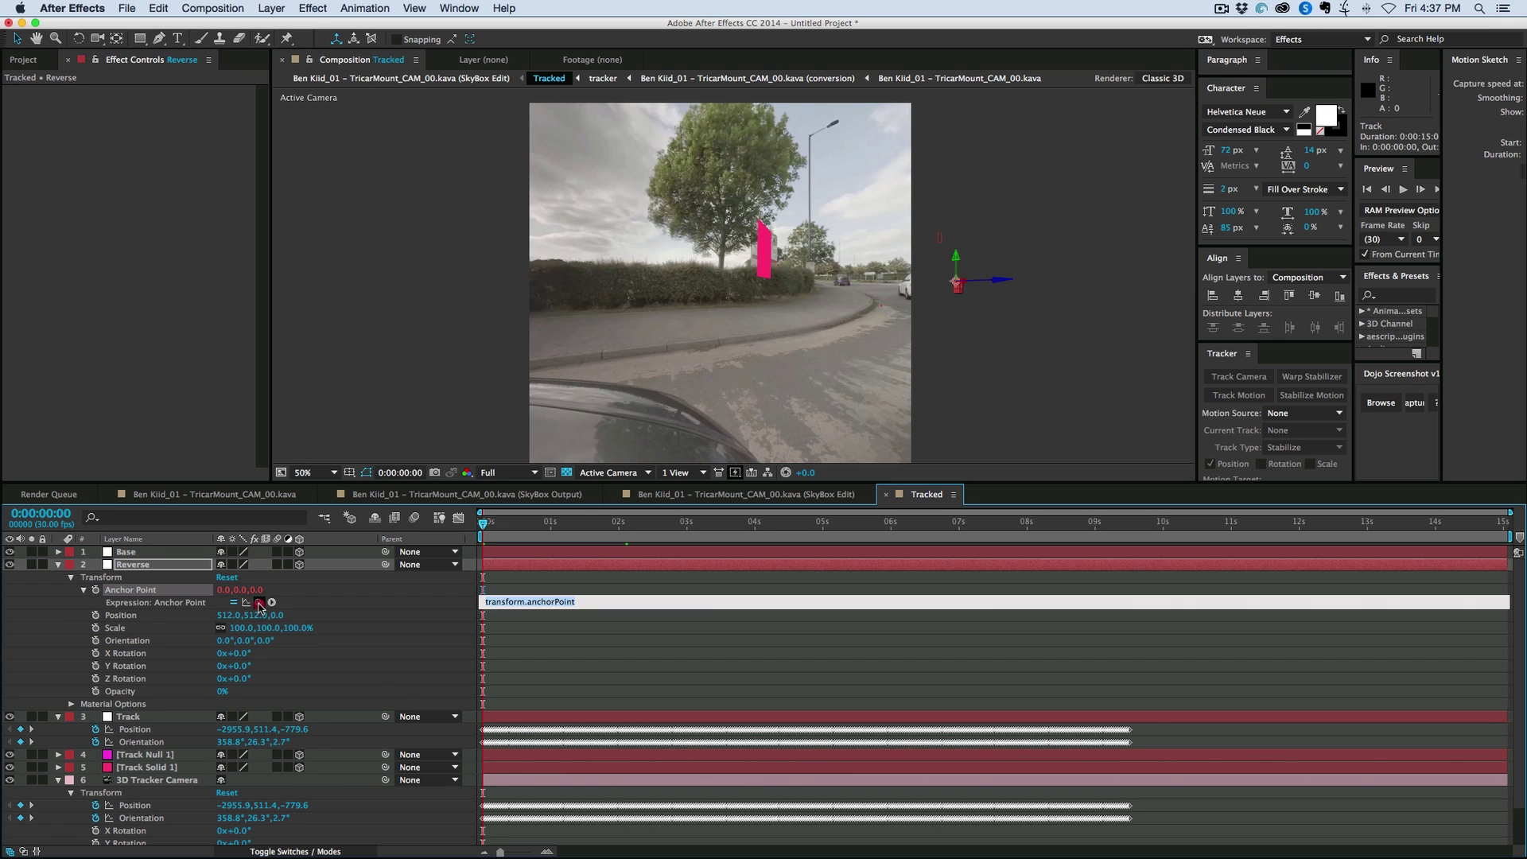
{"action": "left_click_drag", "start_coordinate": [258, 602], "coordinate": [137, 728]}
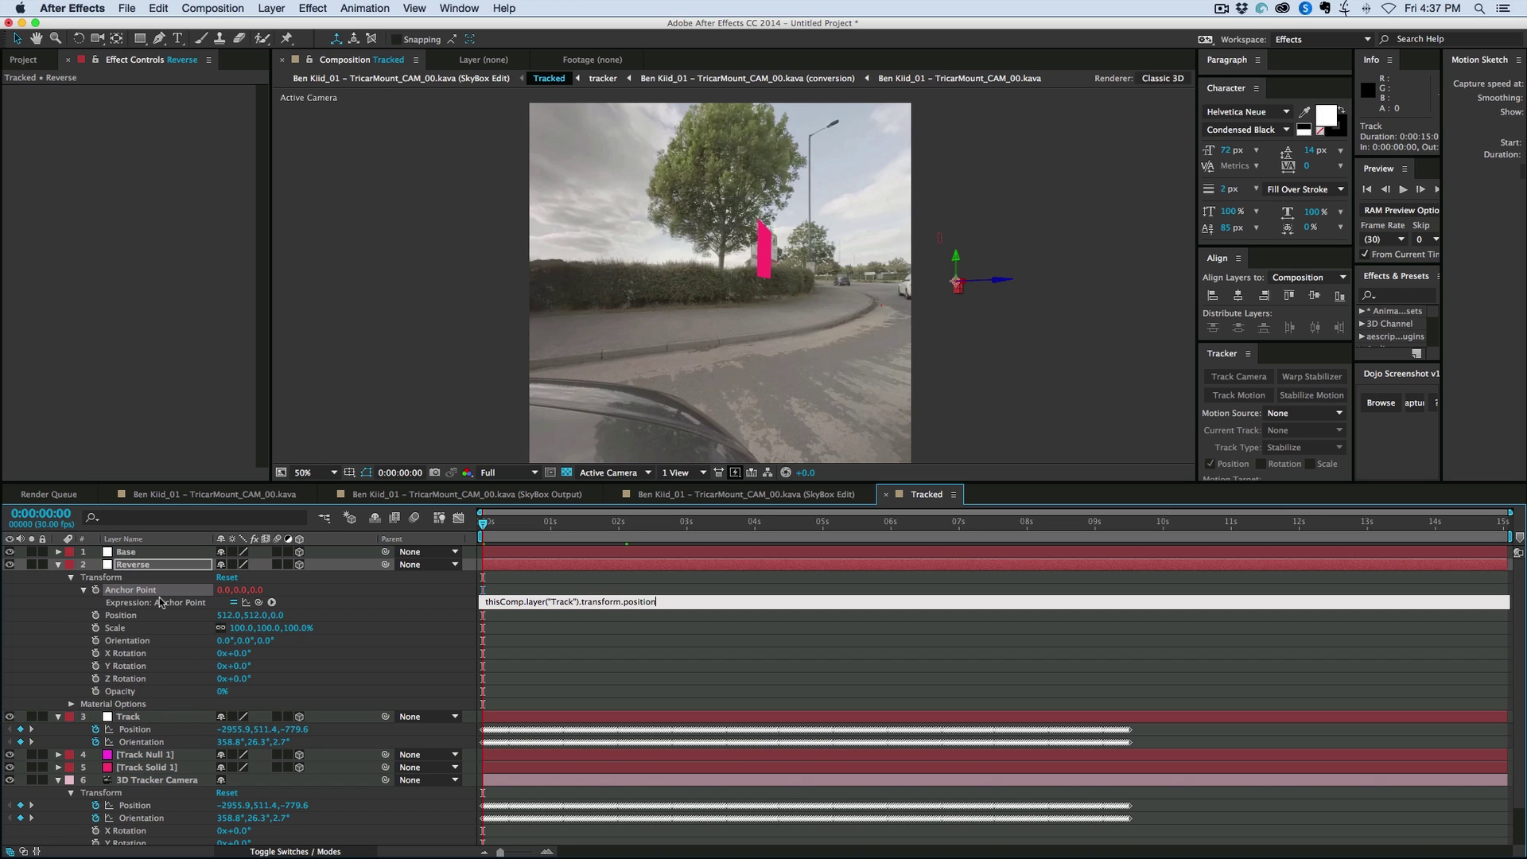
Zero Reverse's position to 0,0,0 and parent the Base layer to Reverse
{"action": "left_click", "coordinate": [227, 616]}
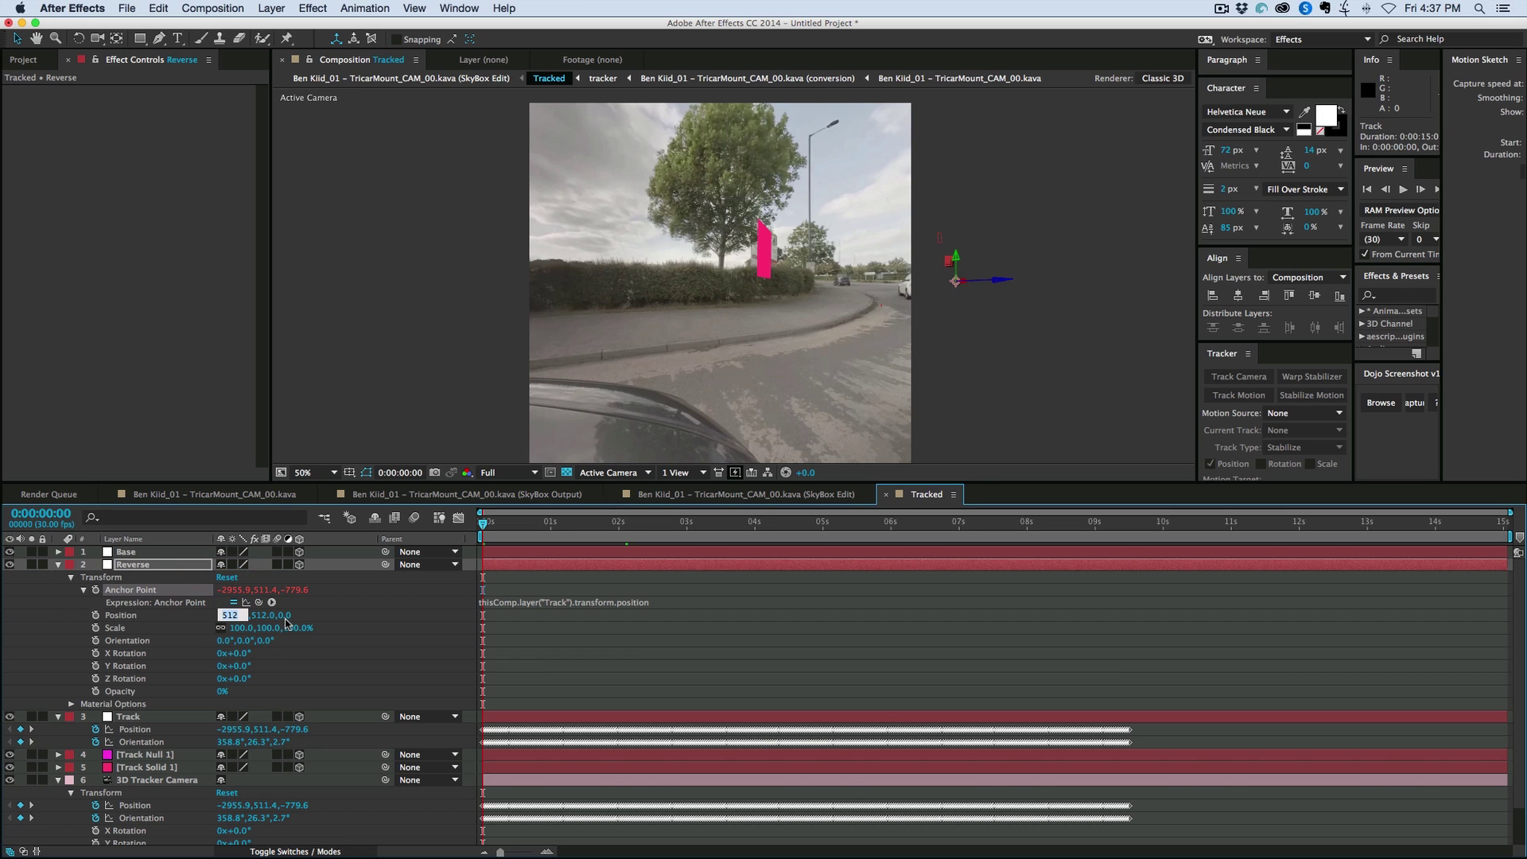
{"action": "type", "text": "0"}
{"action": "key", "text": "Tab"}
{"action": "type", "text": "0"}
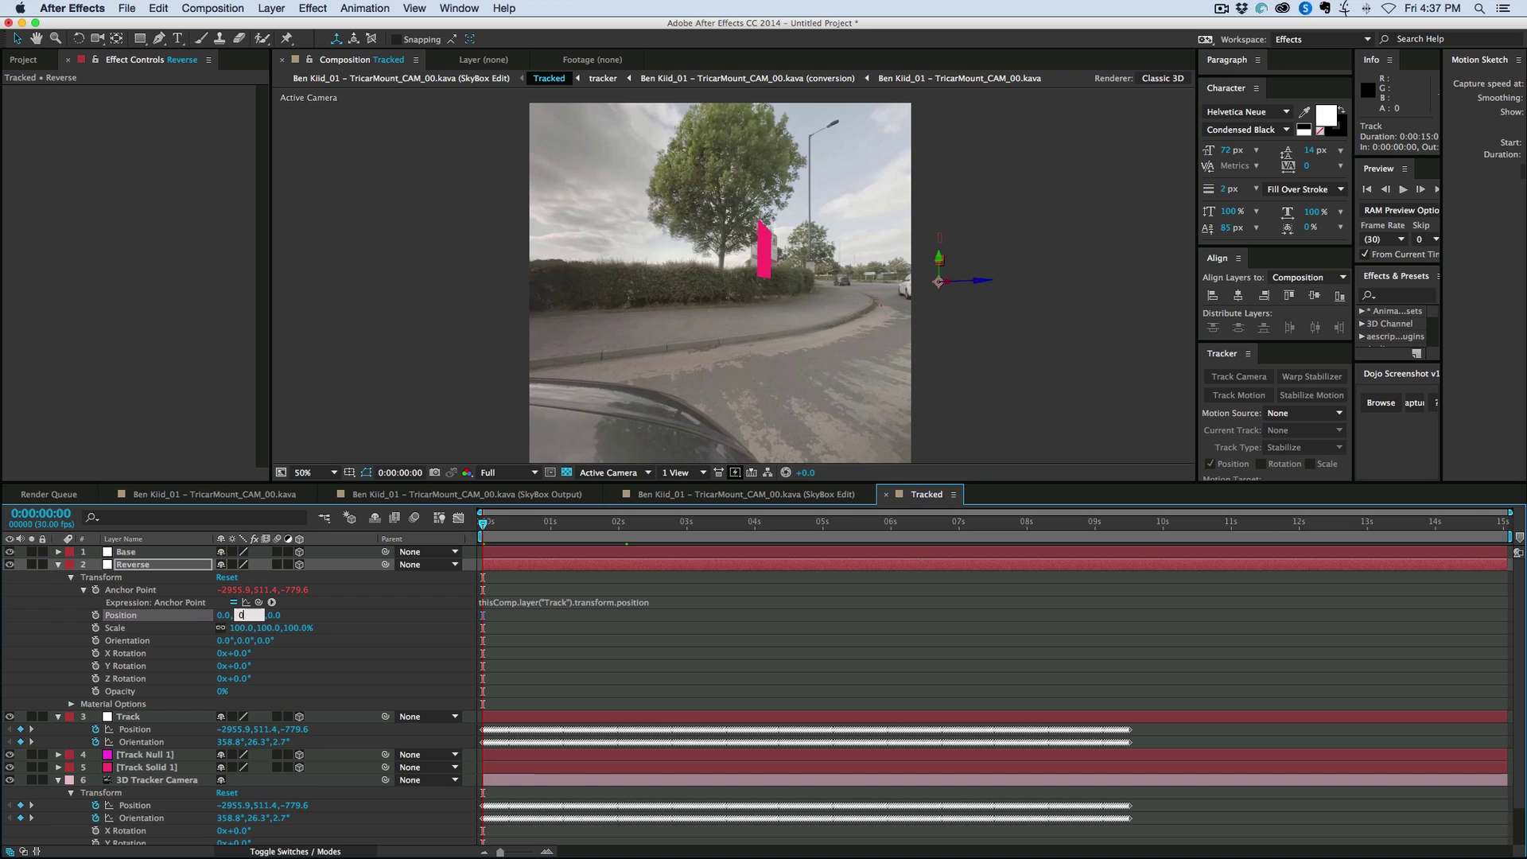
{"action": "key", "text": "Return"}
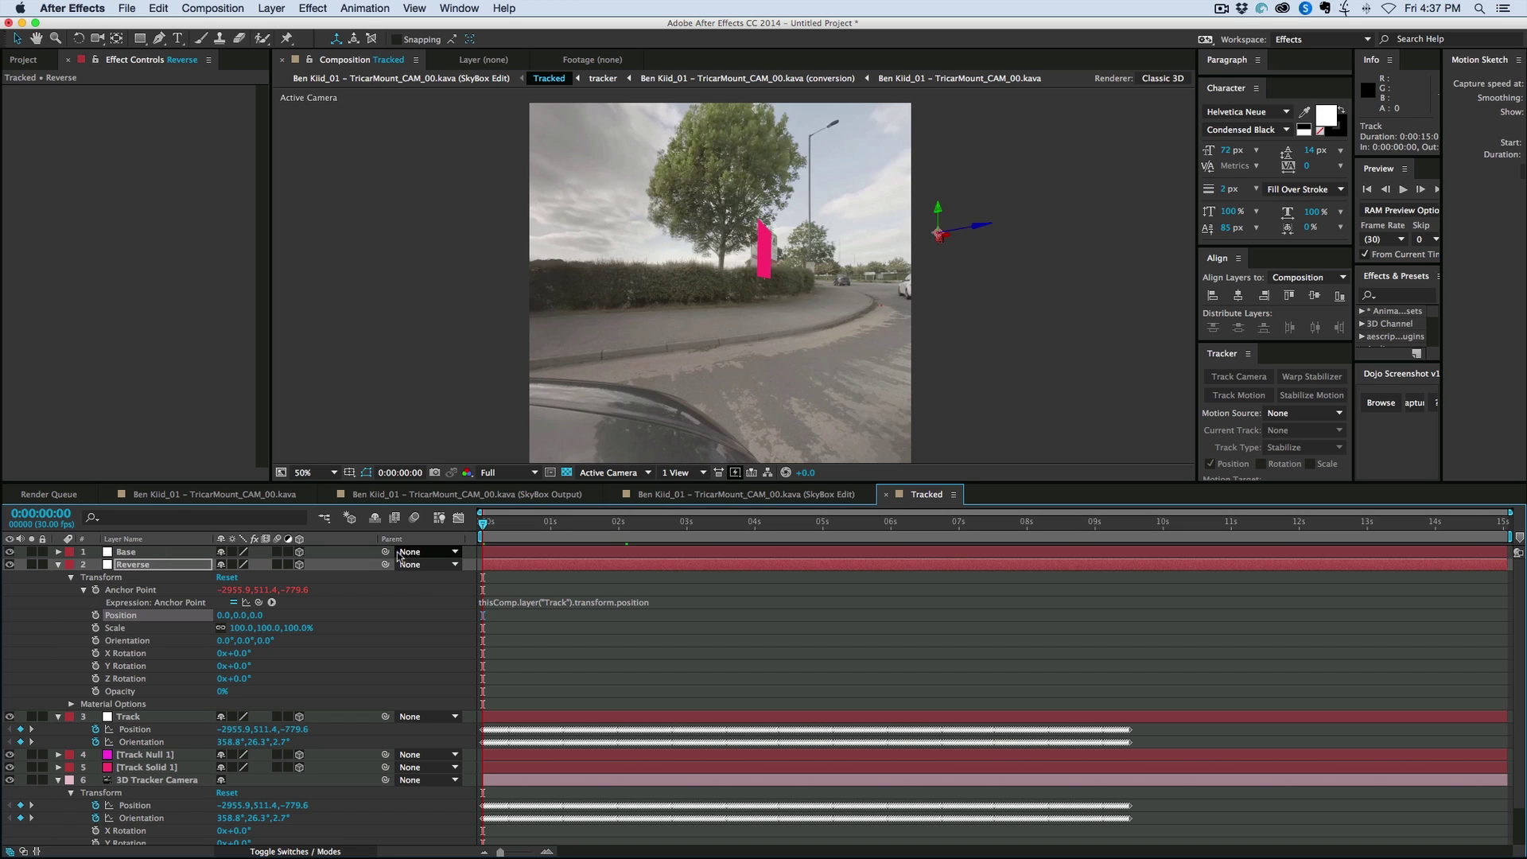
{"action": "left_click_drag", "start_coordinate": [385, 552], "coordinate": [174, 569]}
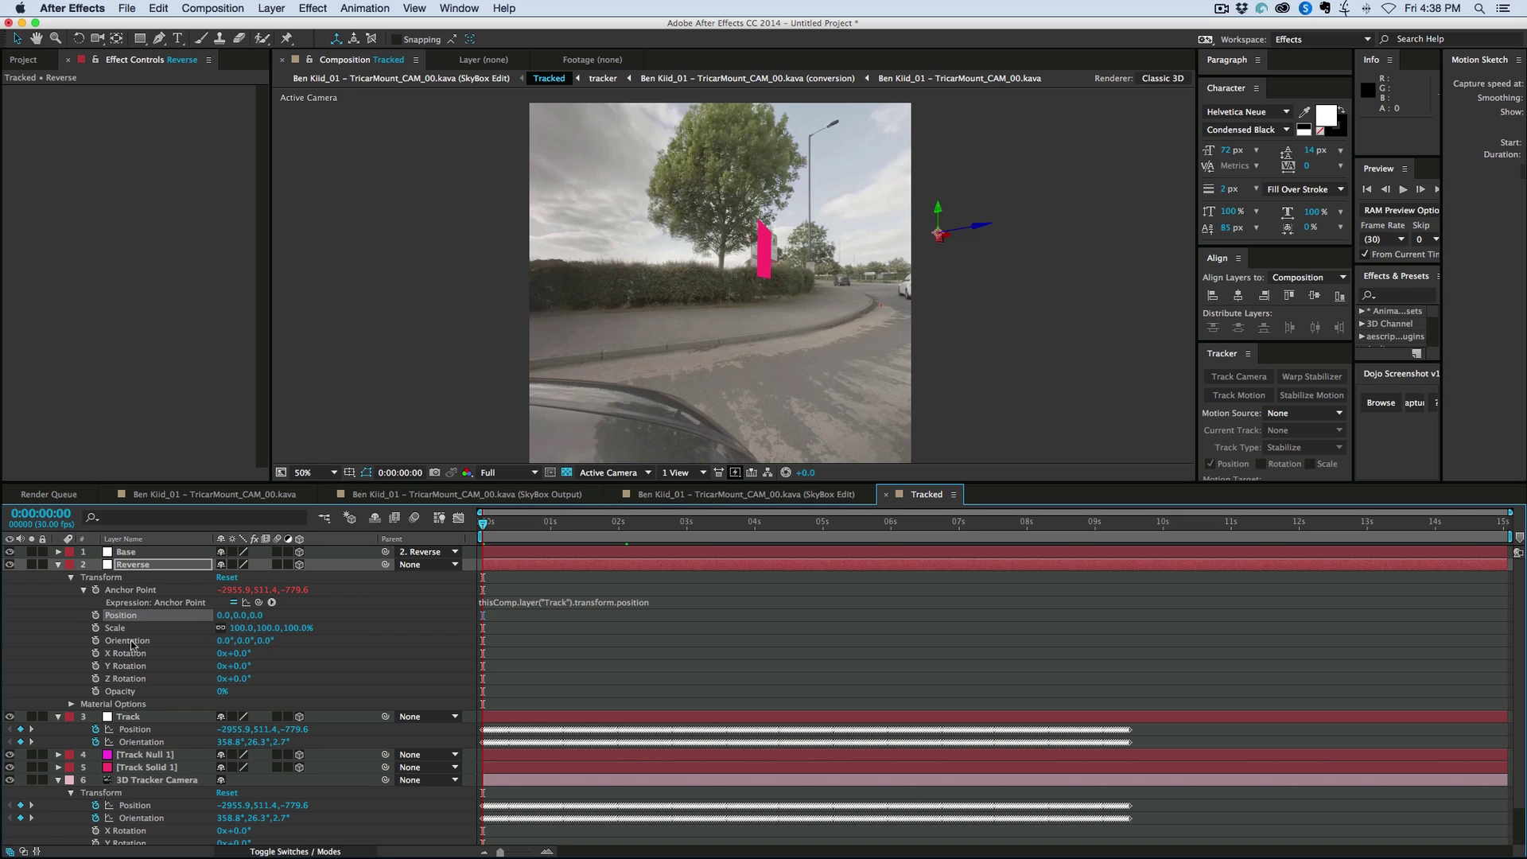
Set Reverse's Orientation expression to value minus Track's orientation, giving 1.2°,333.7°,357.3°
{"action": "mouse_move", "coordinate": [199, 482]}
{"action": "left_mouse_down"}
{"action": "mouse_move", "coordinate": [201, 445]}
{"action": "mouse_move", "coordinate": [211, 455]}
{"action": "left_mouse_up"}
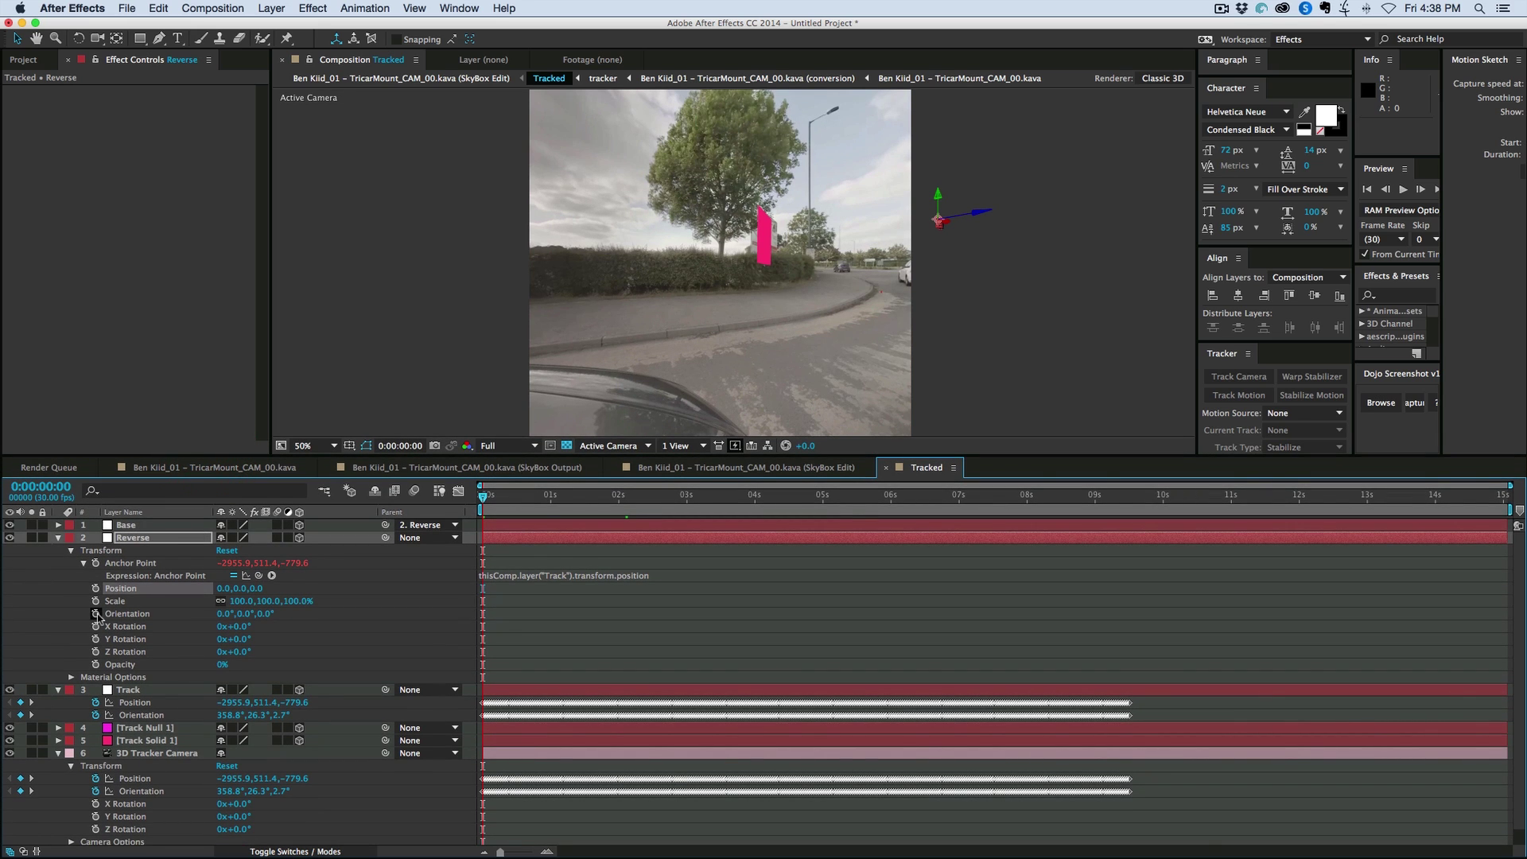
{"action": "left_click", "coordinate": [96, 613], "text": "alt"}
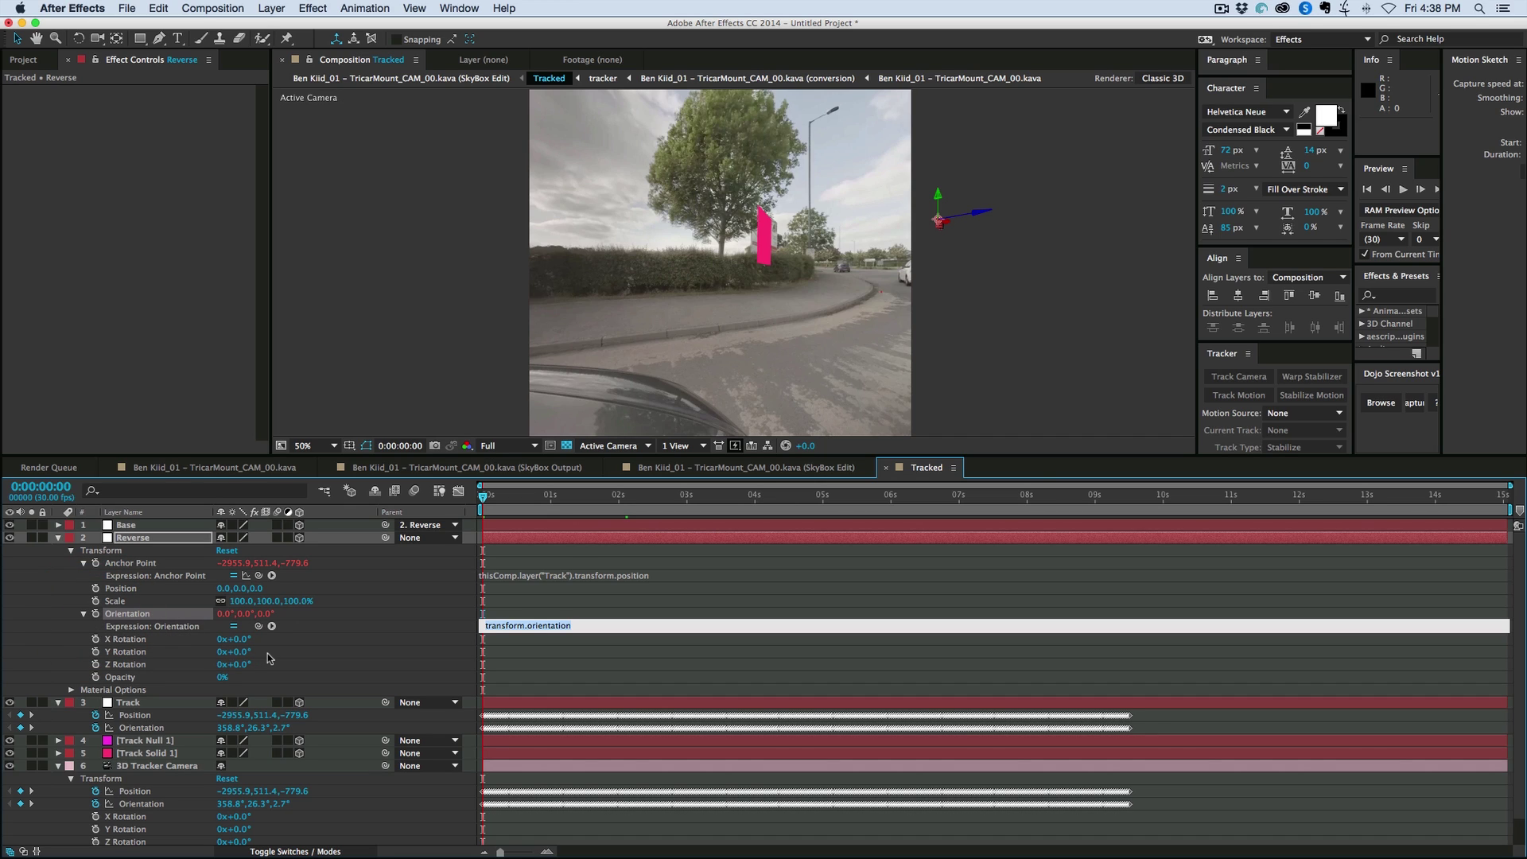
{"action": "type", "text": "value-"}
{"action": "left_click_drag", "start_coordinate": [259, 627], "coordinate": [153, 729]}
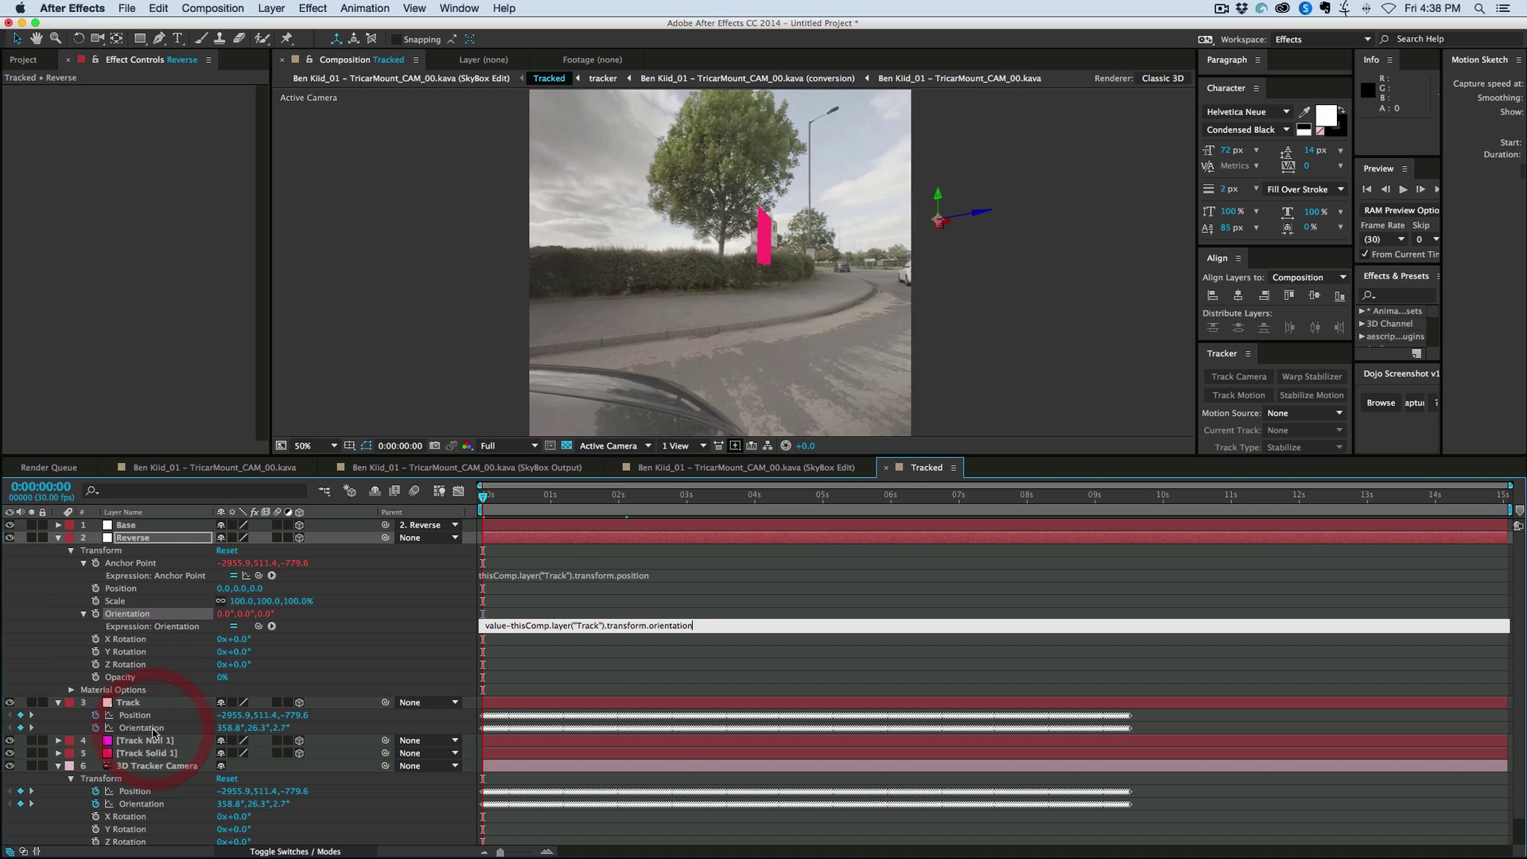
{"action": "left_click", "coordinate": [706, 610]}
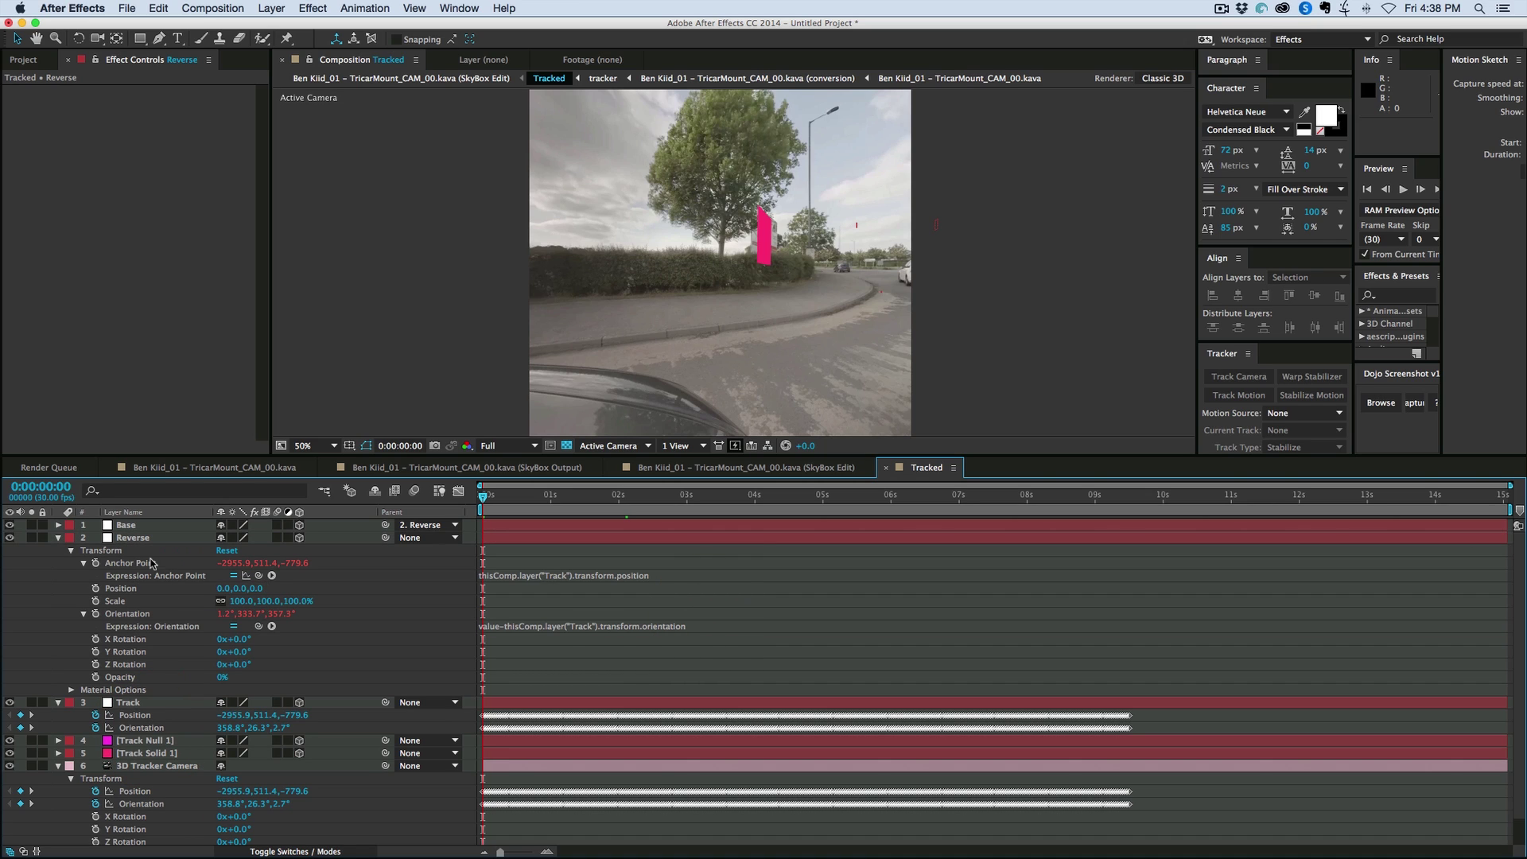
Append -[512,512,0]+[-2955.9,511.4,-779.6] to Reverse's anchor expression, yielding -6423.8,510.8,-1559.2
{"action": "left_click", "coordinate": [677, 578]}
{"action": "left_click", "coordinate": [678, 580]}
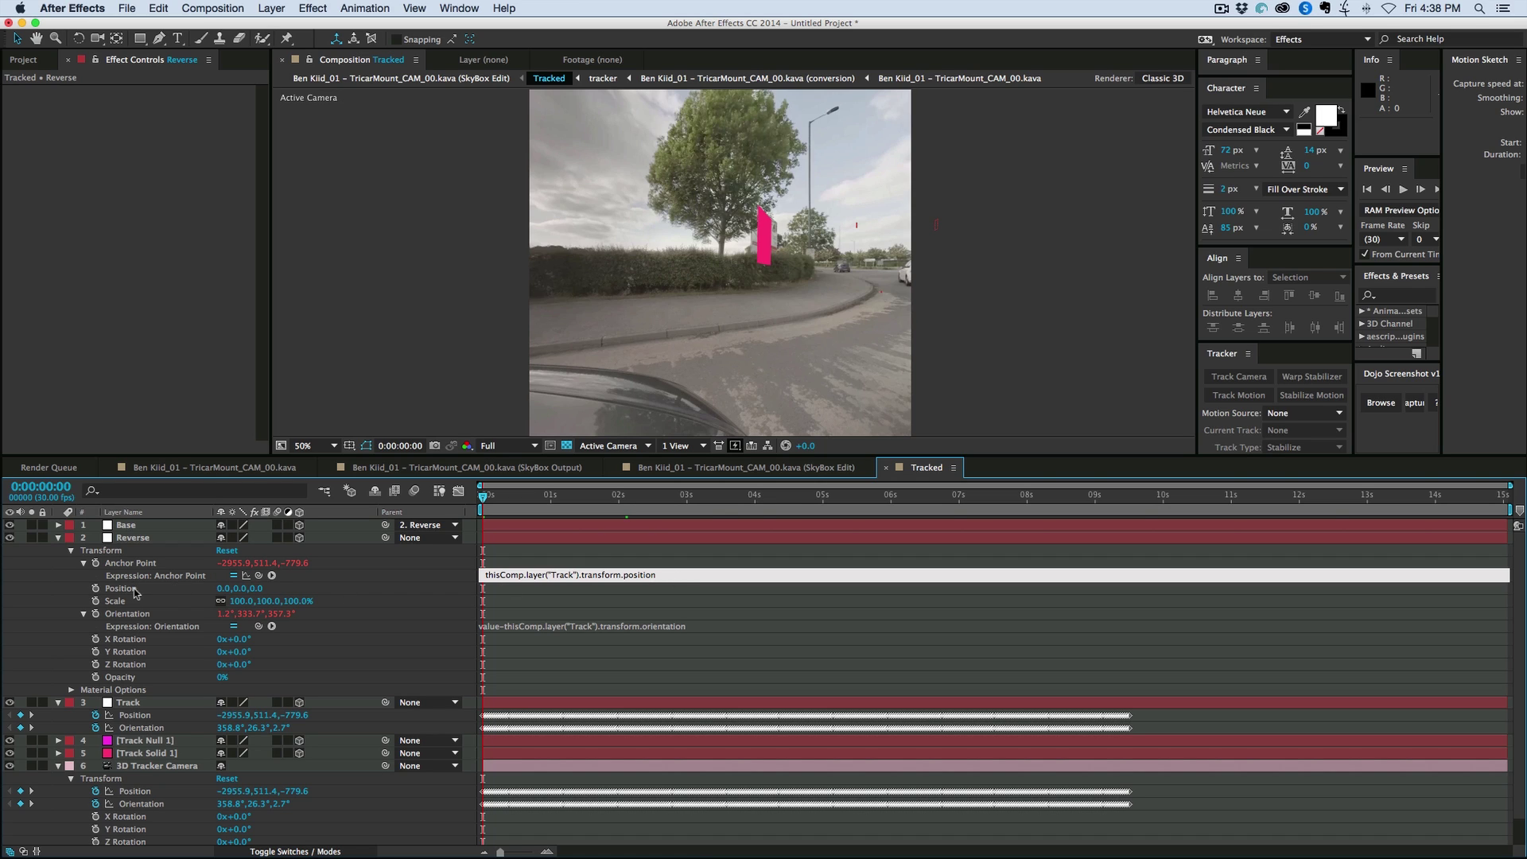
{"action": "left_click", "coordinate": [676, 576]}
{"action": "type", "text": "512,512,0]+"}
{"action": "type", "text": "[-2955.9,511.4,-779.6]"}
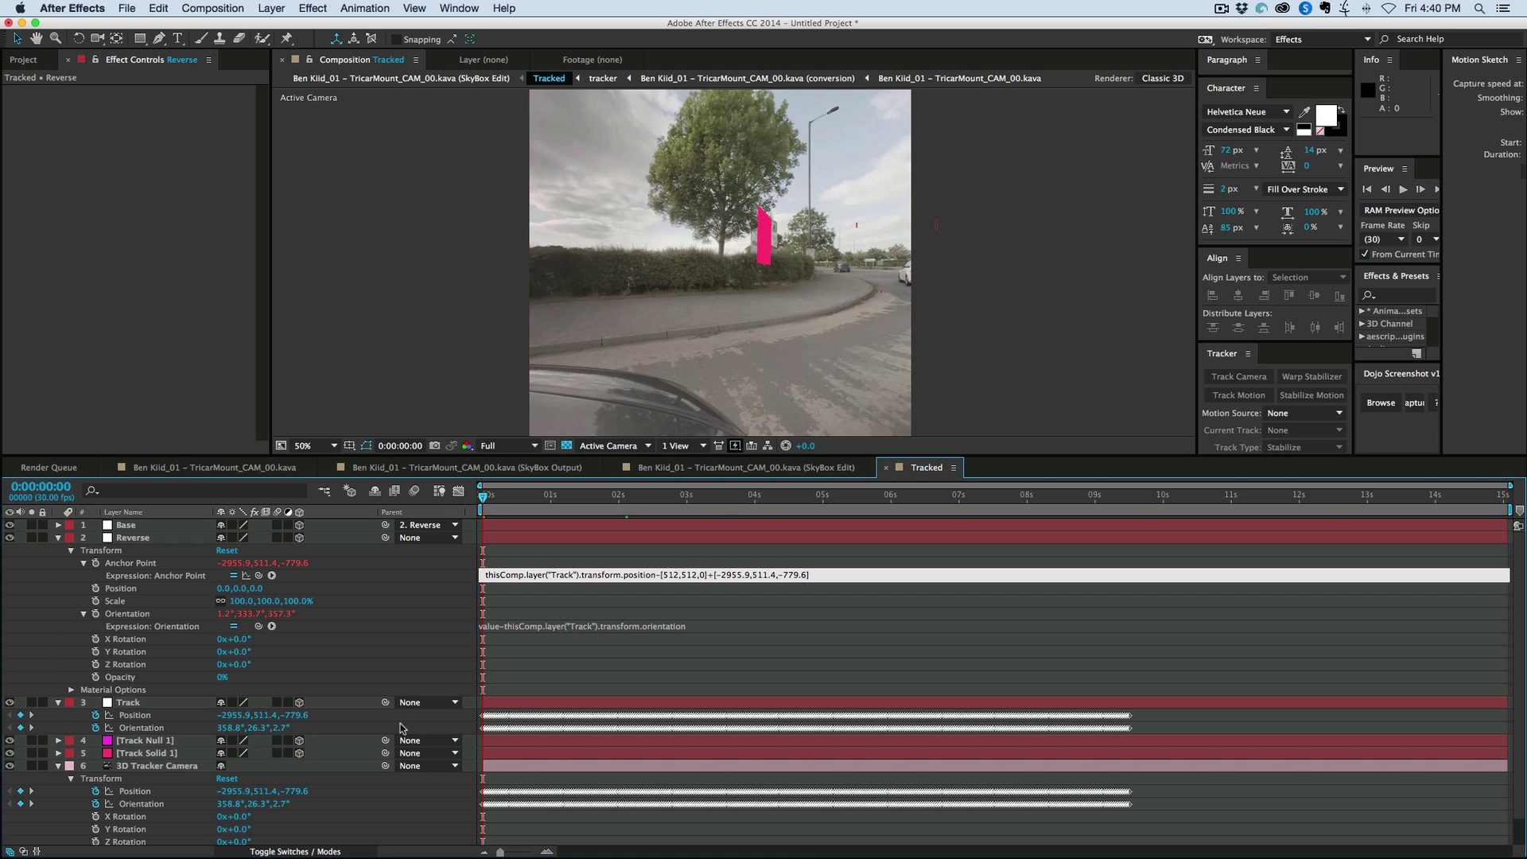
{"action": "left_click", "coordinate": [585, 555]}
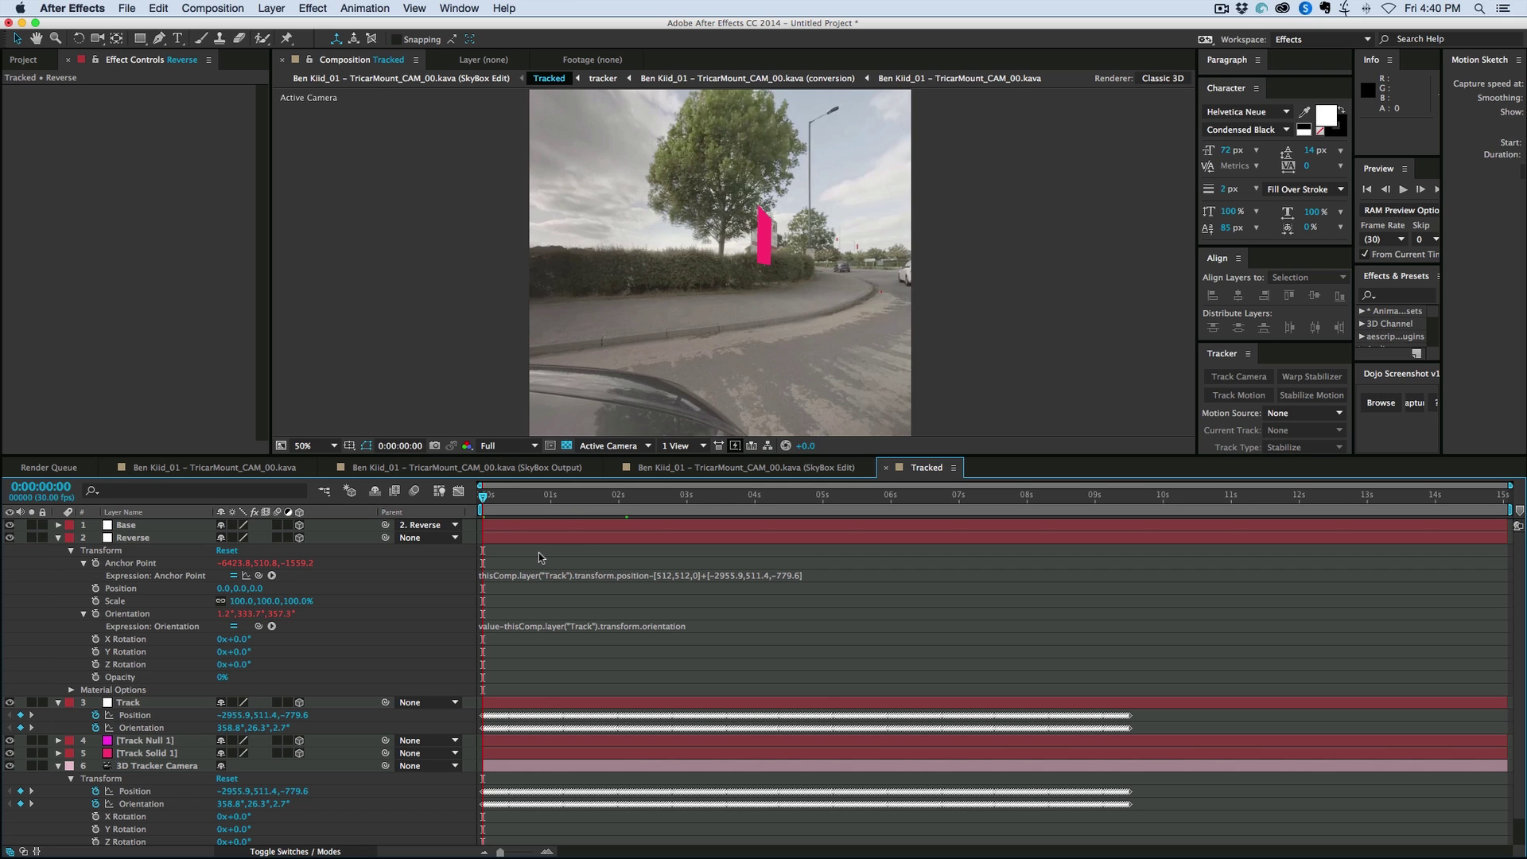
Collapse the open layers, then paste SkyBox Edit's SkyBox Master Camera into the Tracked comp
{"action": "left_click", "coordinate": [60, 539]}
{"action": "left_click", "coordinate": [58, 551]}
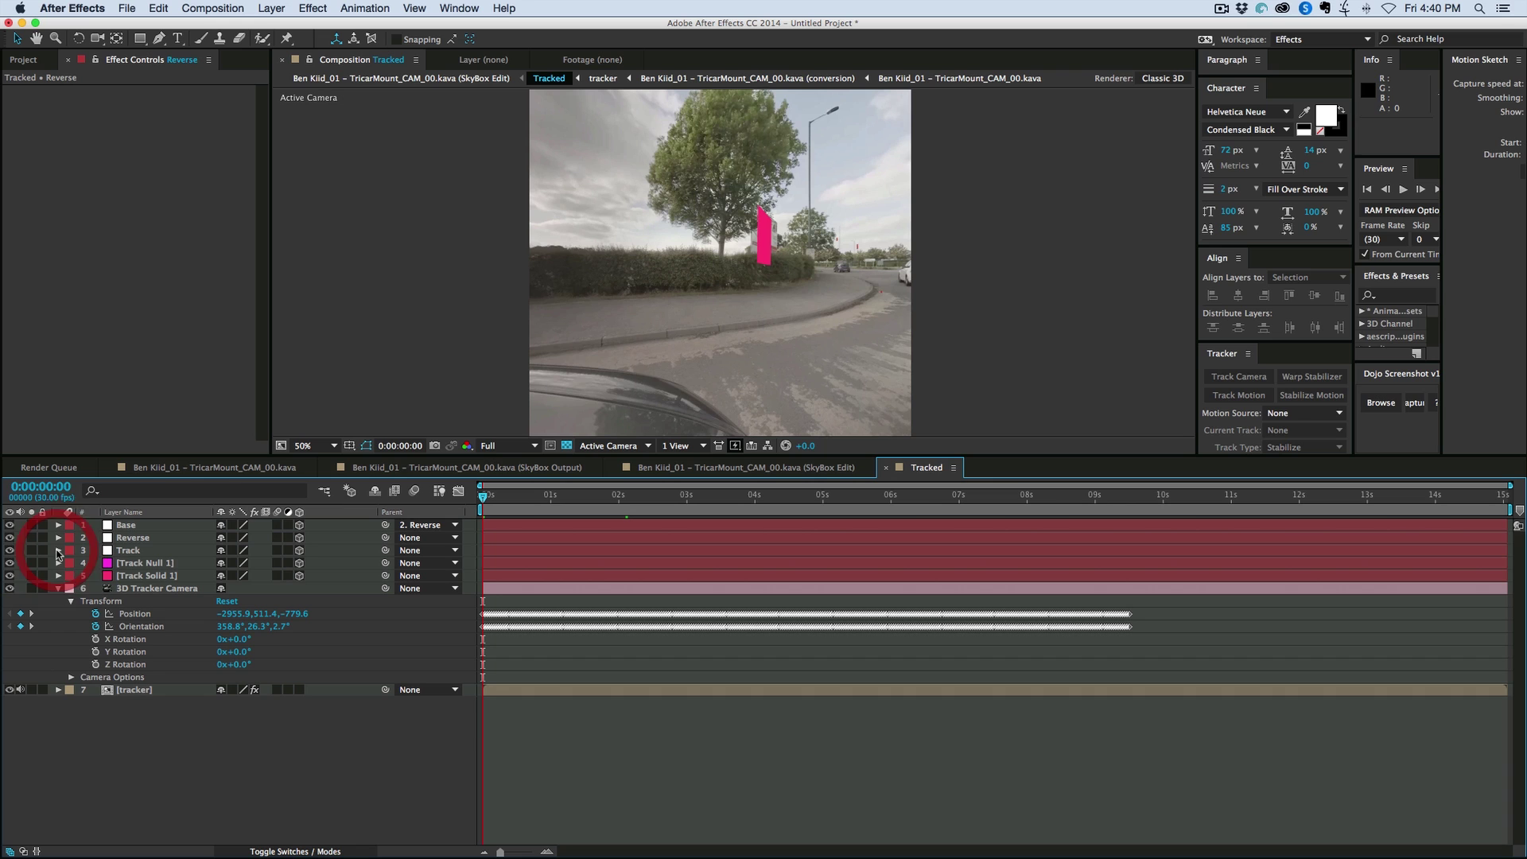
{"action": "left_click", "coordinate": [58, 589]}
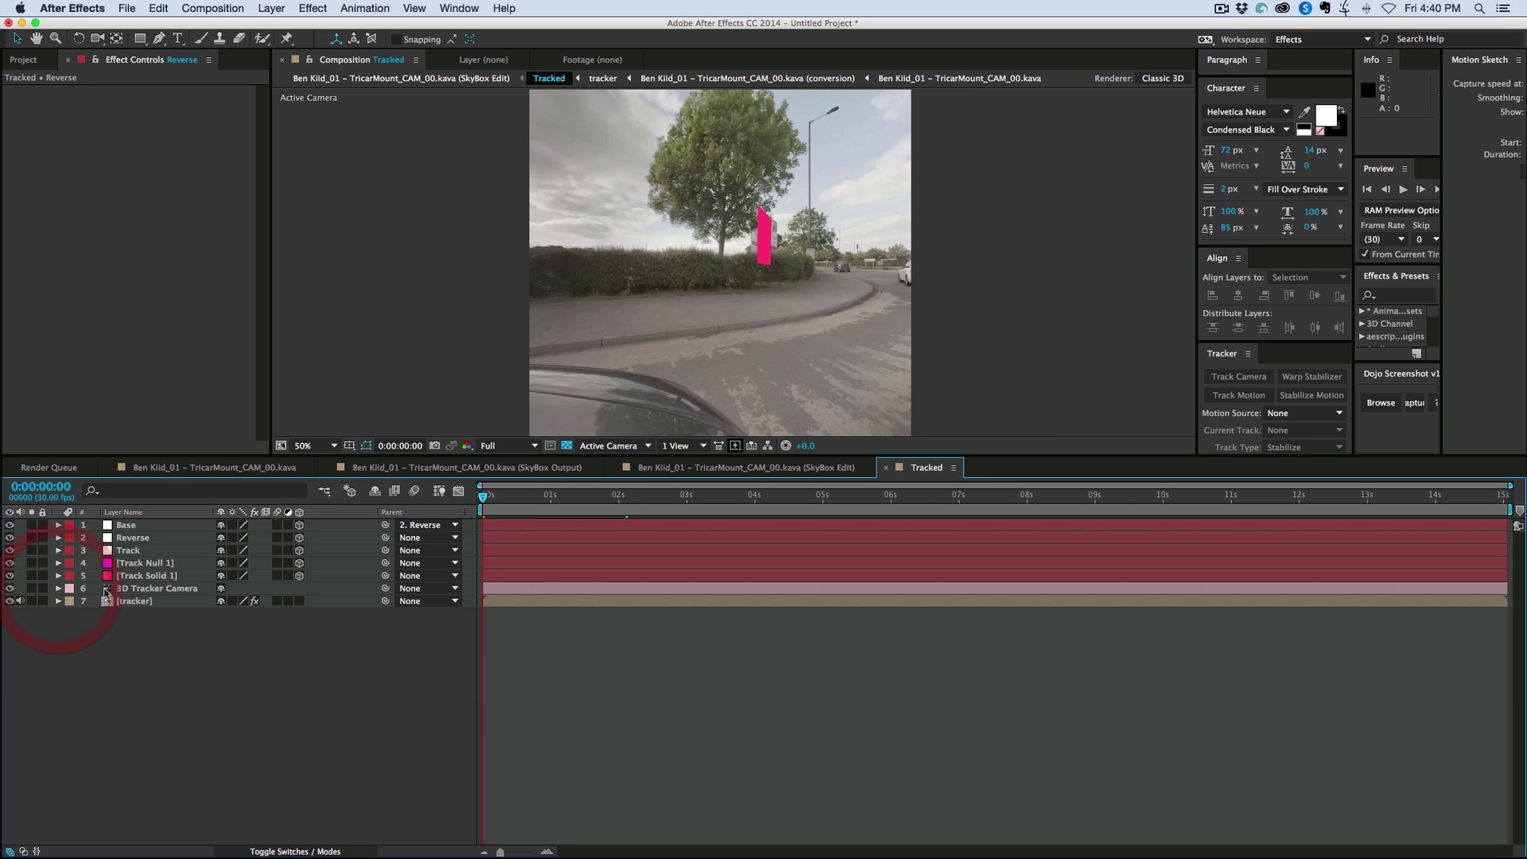
{"action": "left_click", "coordinate": [723, 474]}
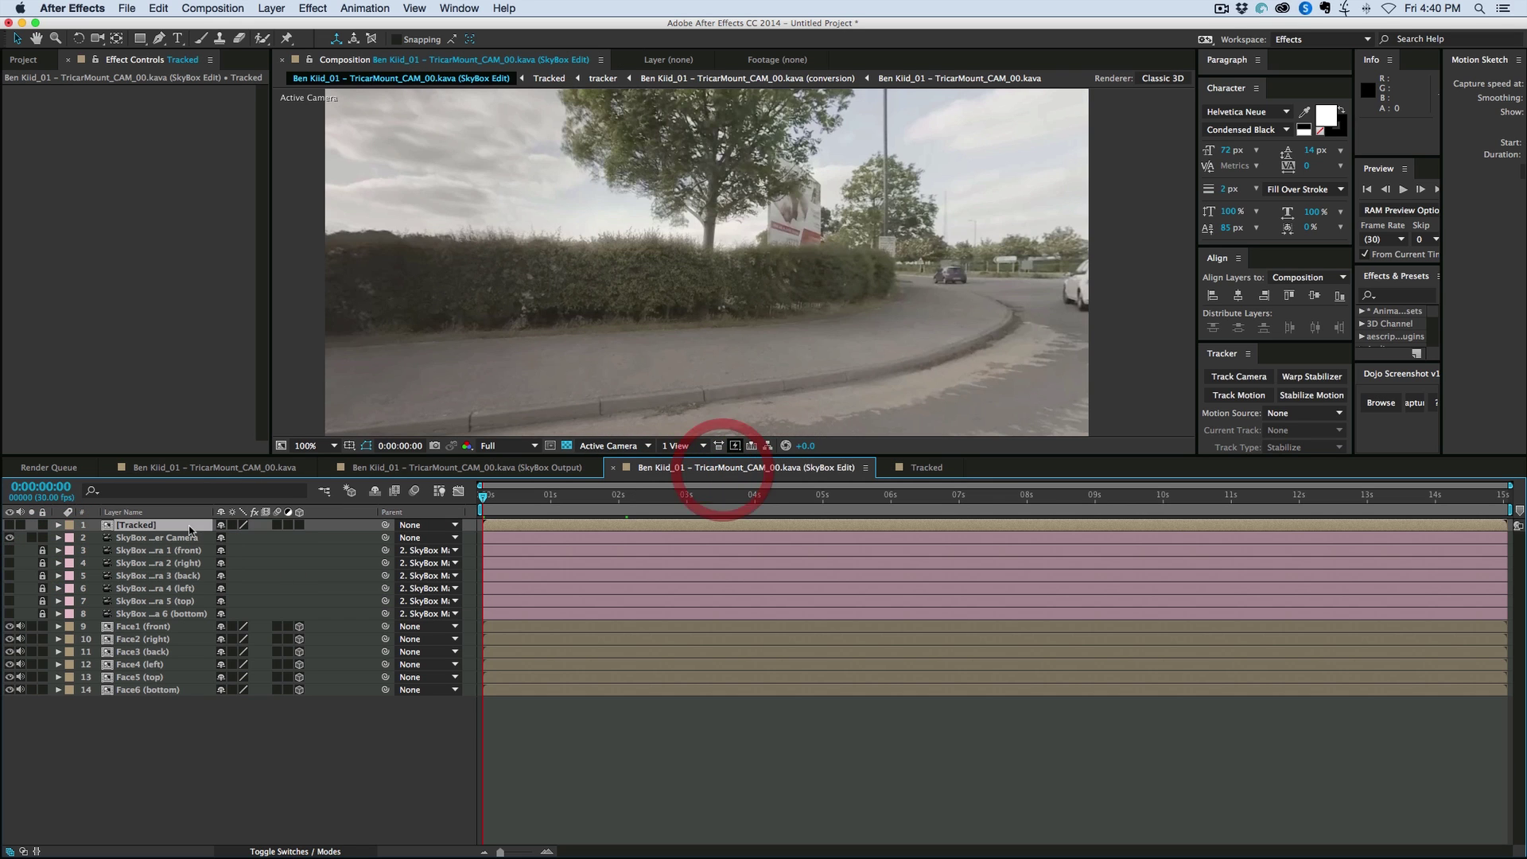
{"action": "left_click", "coordinate": [145, 539]}
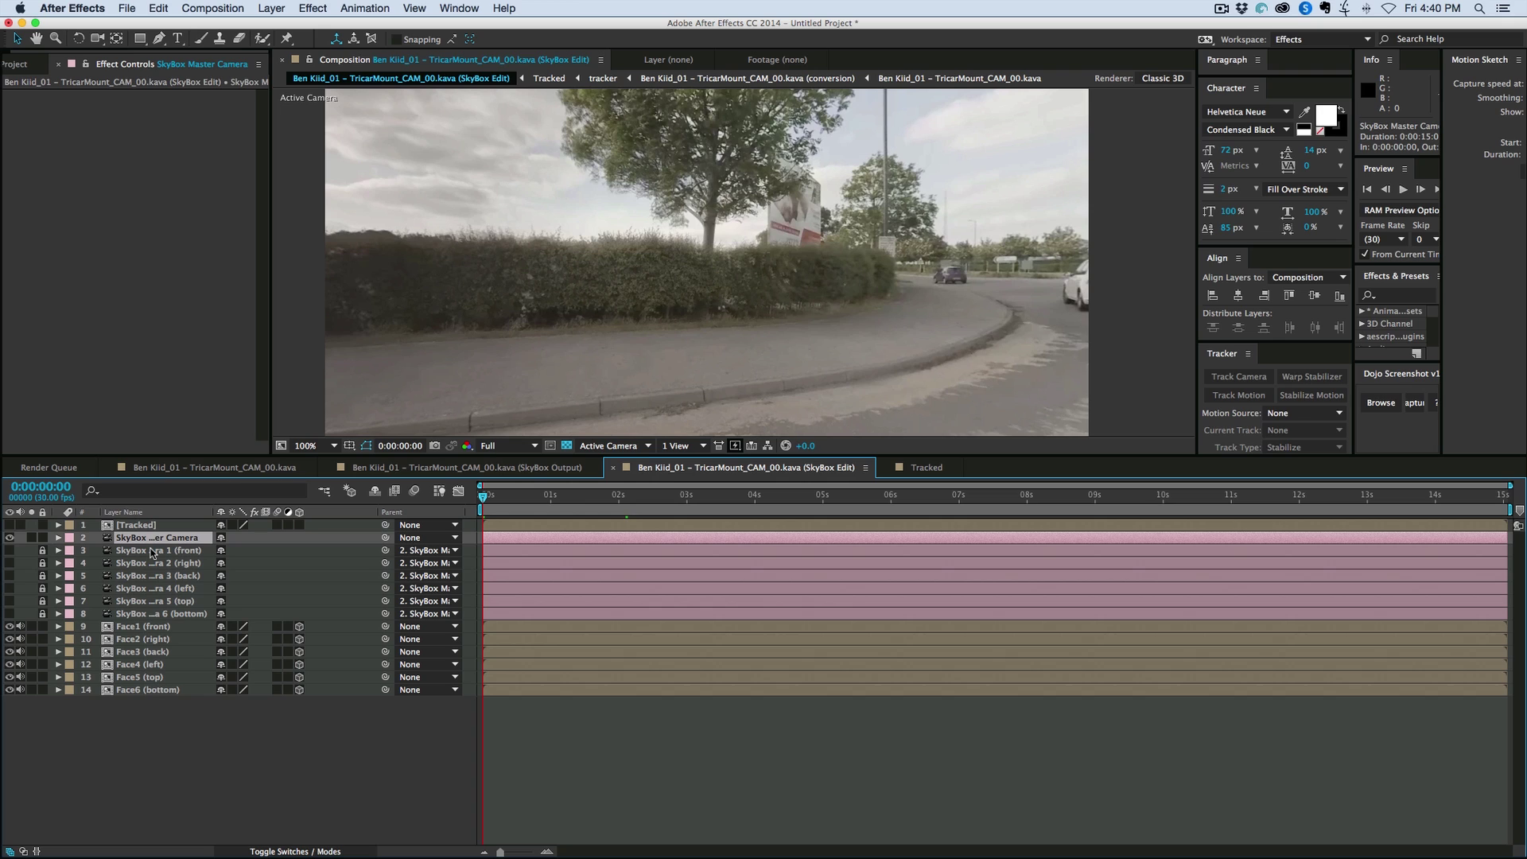
{"action": "key", "text": "super+c"}
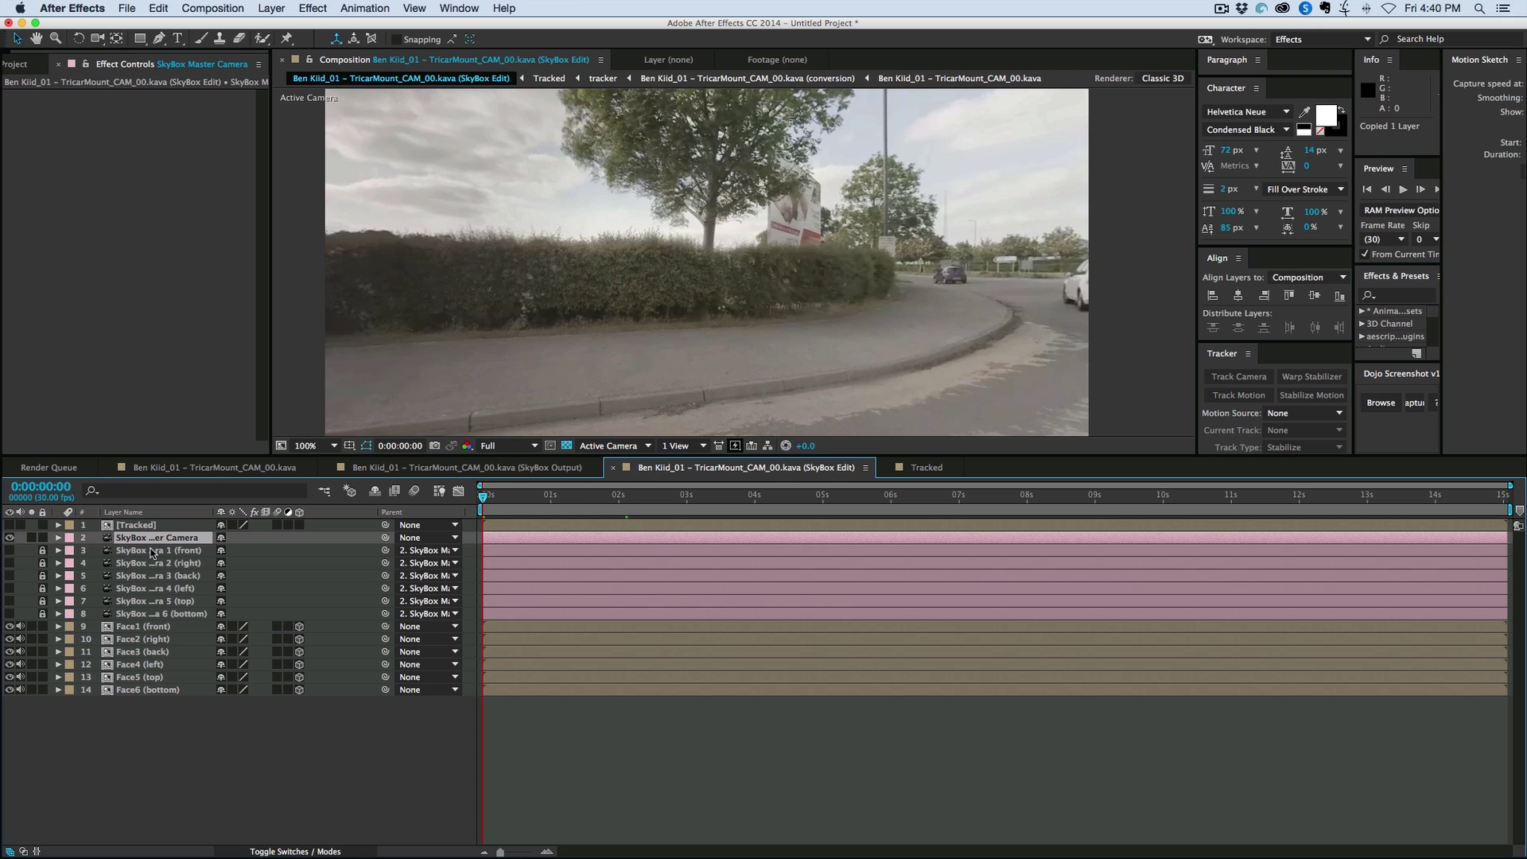
{"action": "left_click", "coordinate": [927, 468]}
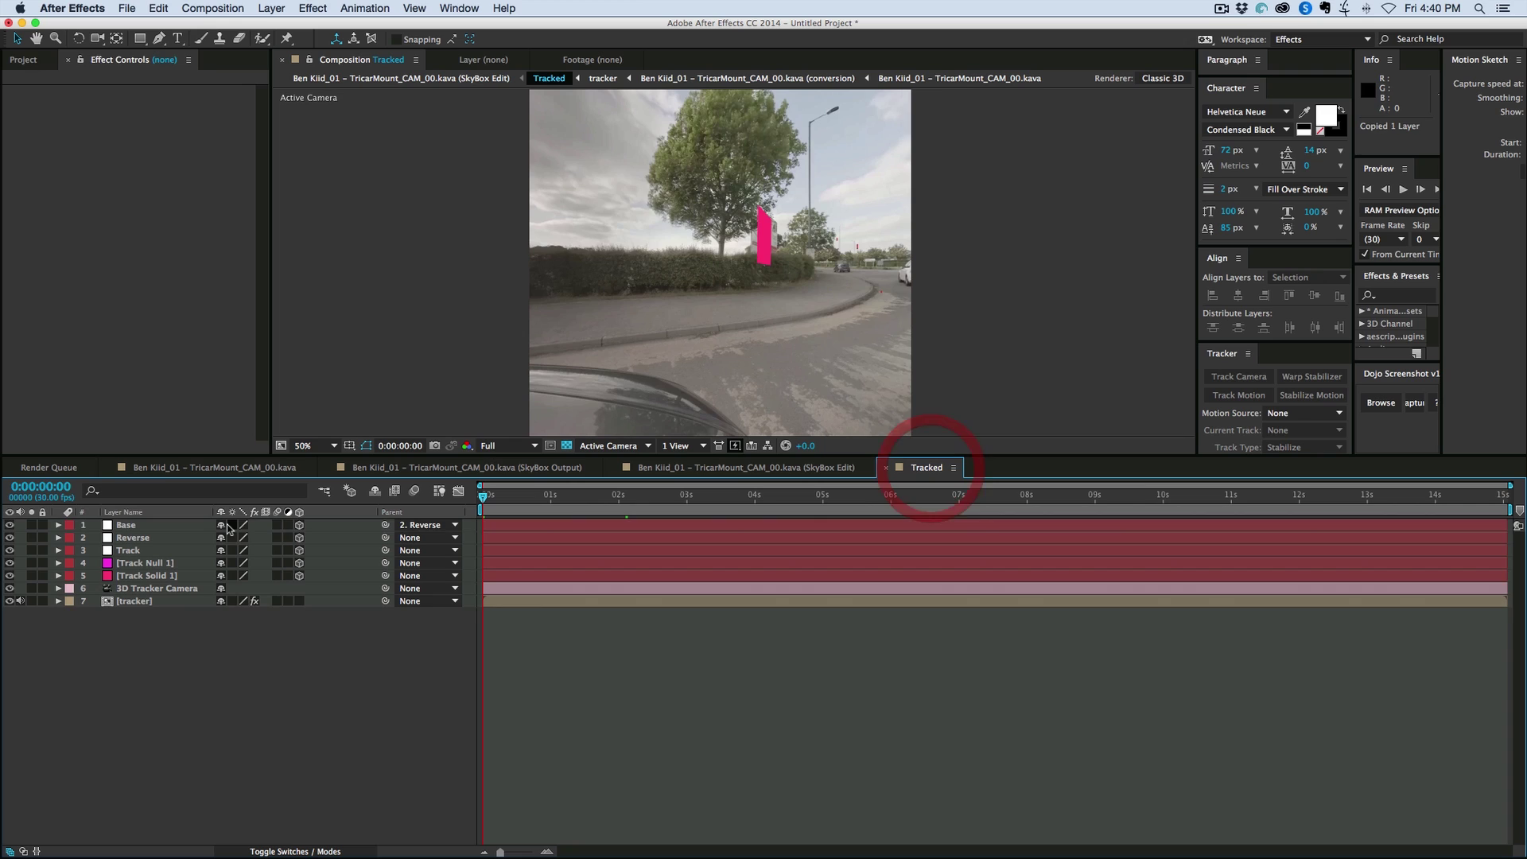
{"action": "key", "text": "super+v"}
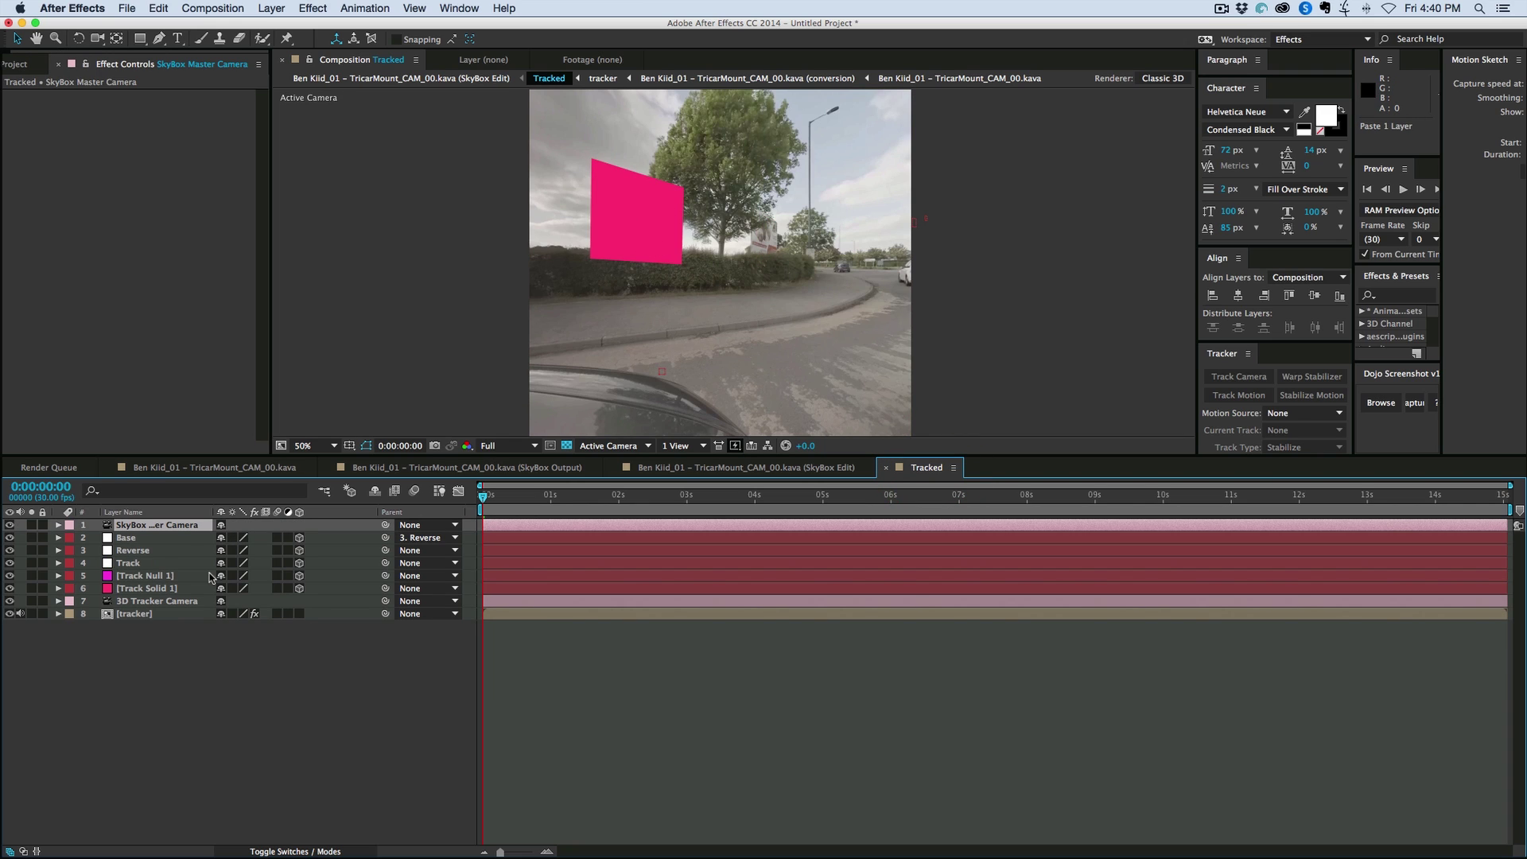
Parent Track Solid 1 to Base and preview the solid's tracking
{"action": "left_click", "coordinate": [139, 588]}
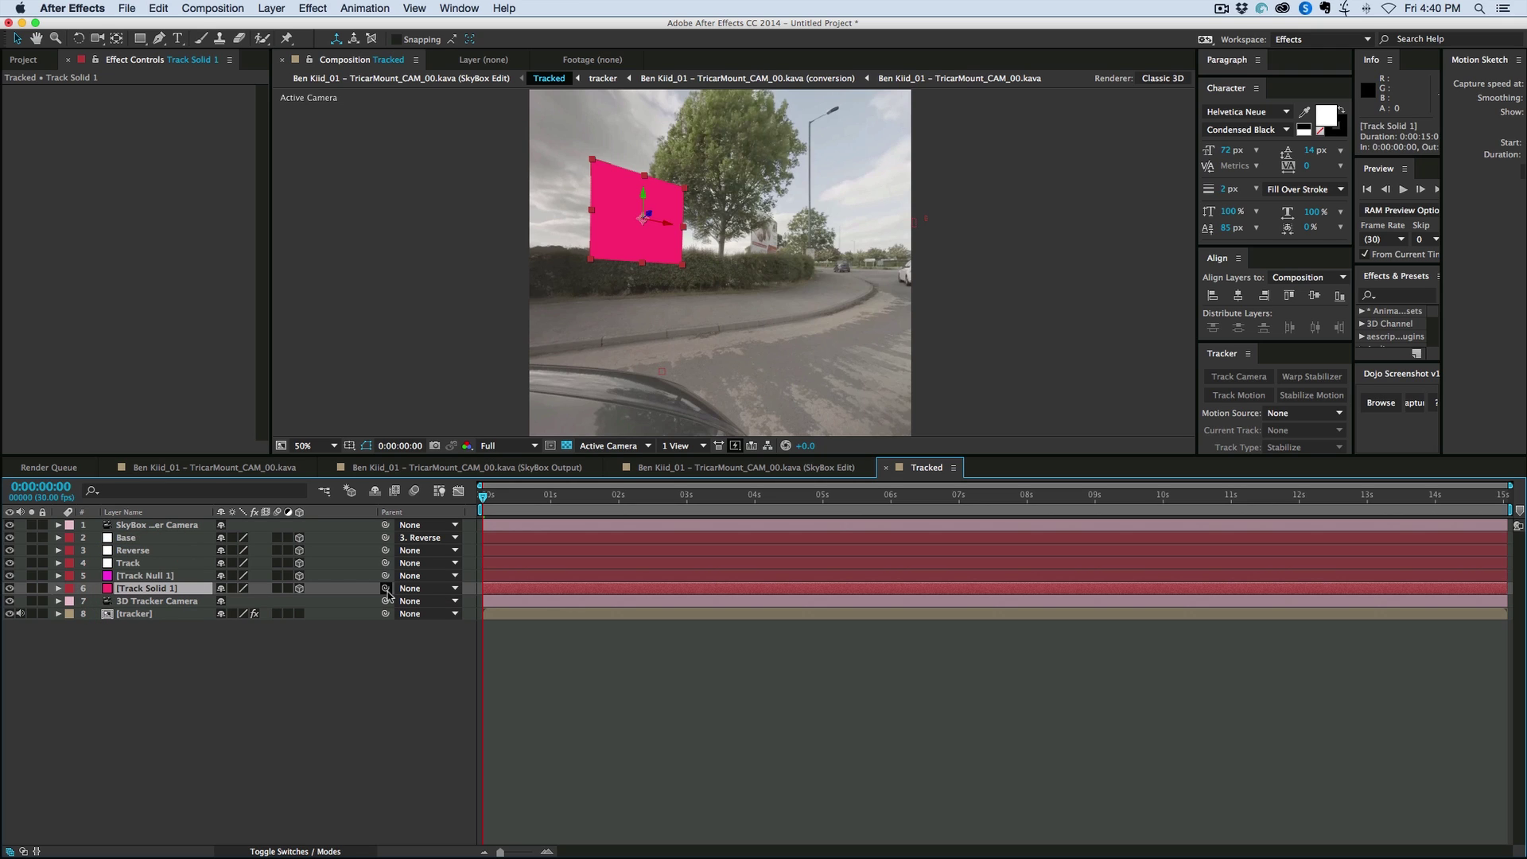
{"action": "left_click_drag", "start_coordinate": [386, 590], "coordinate": [160, 544]}
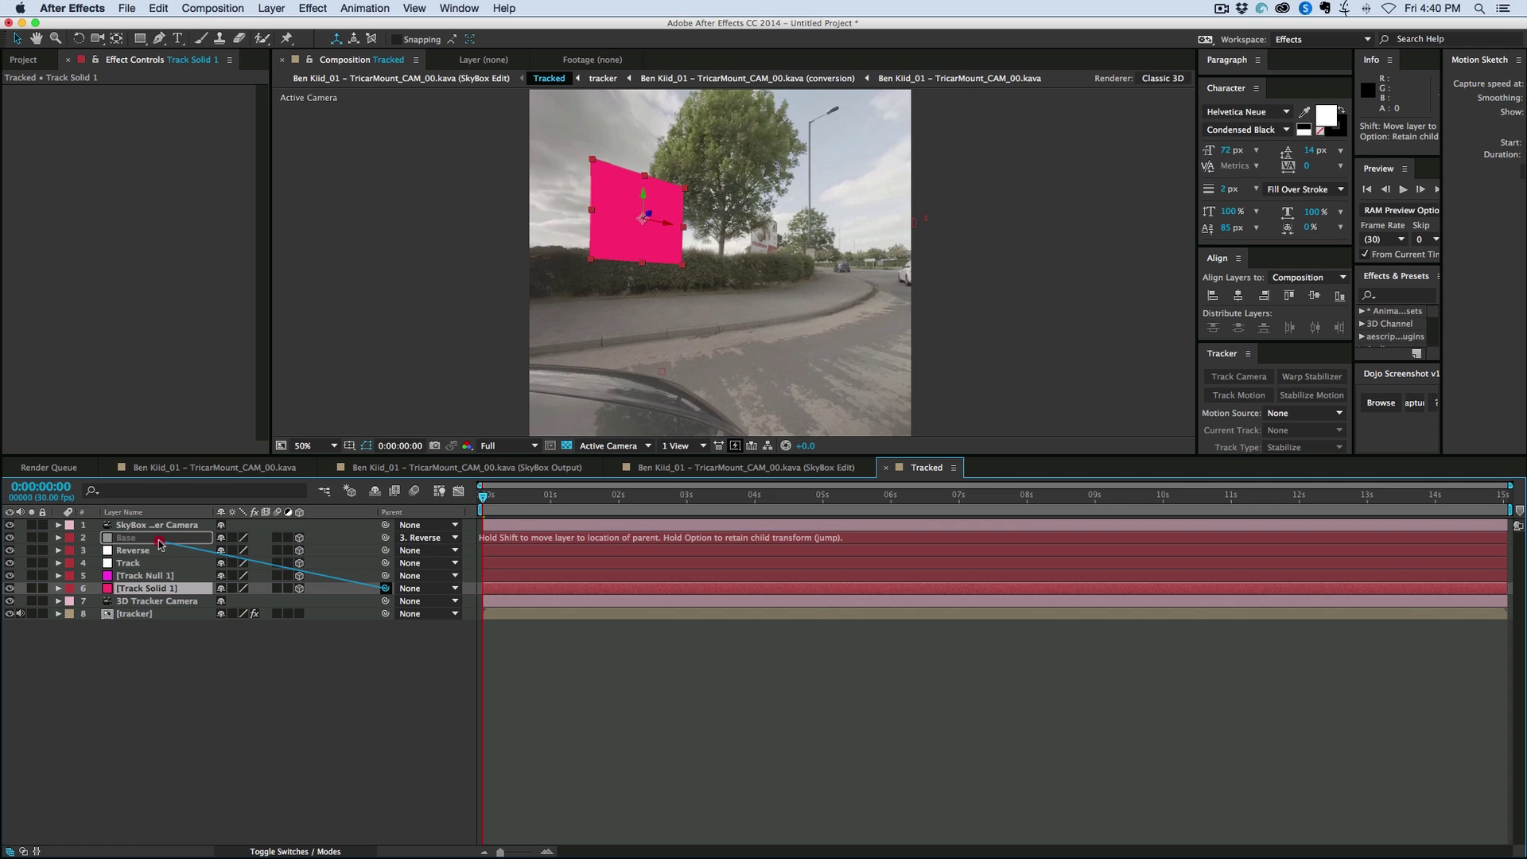
{"action": "left_click_drag", "start_coordinate": [160, 543], "coordinate": [160, 544]}
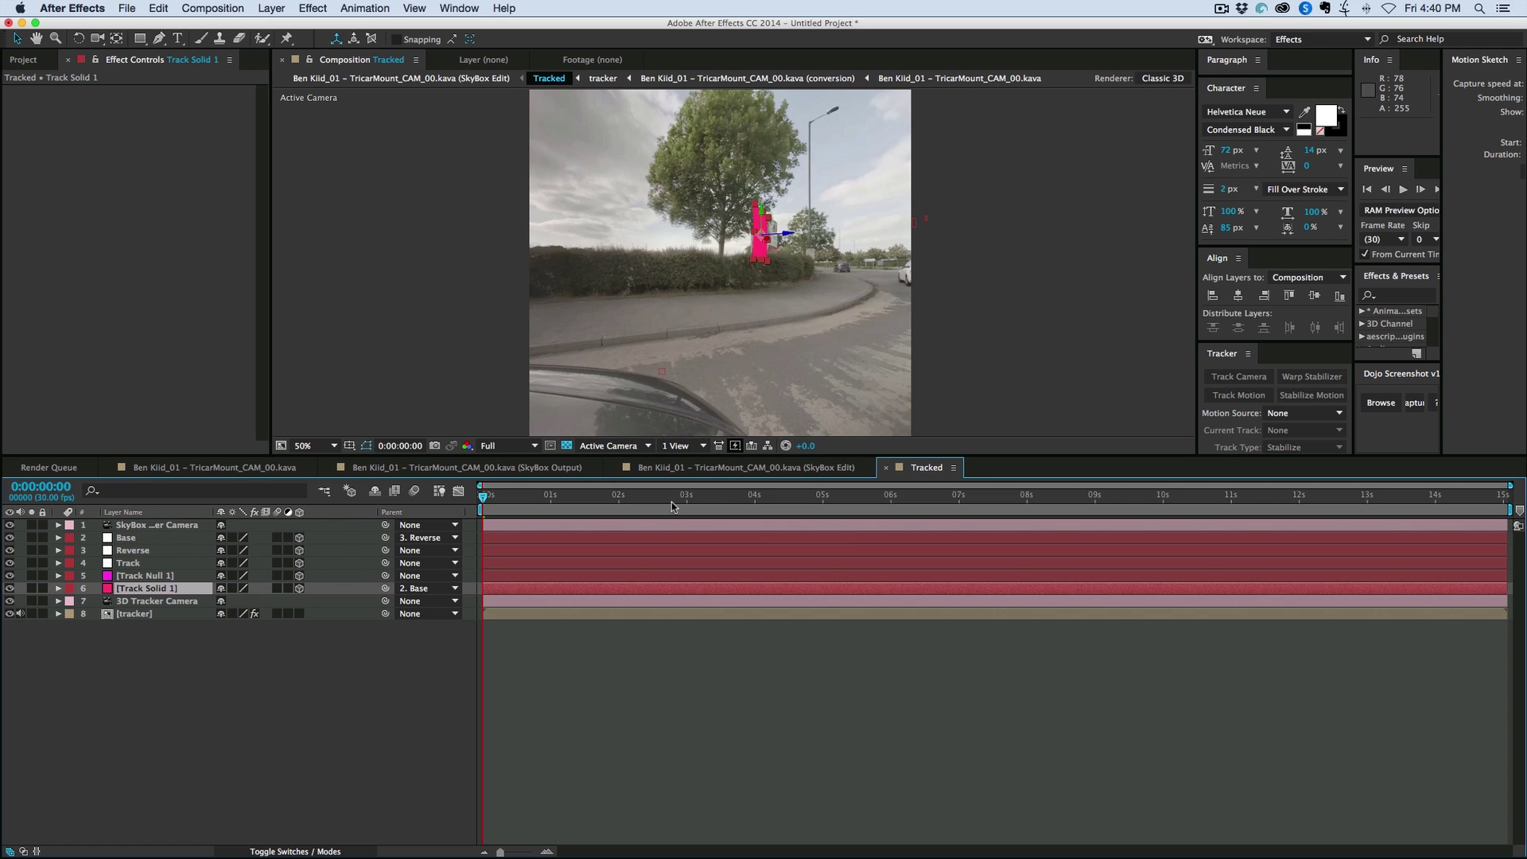
{"action": "mouse_move", "coordinate": [672, 503]}
{"action": "left_mouse_down"}
{"action": "mouse_move", "coordinate": [791, 507]}
{"action": "mouse_move", "coordinate": [694, 503]}
{"action": "left_mouse_up"}
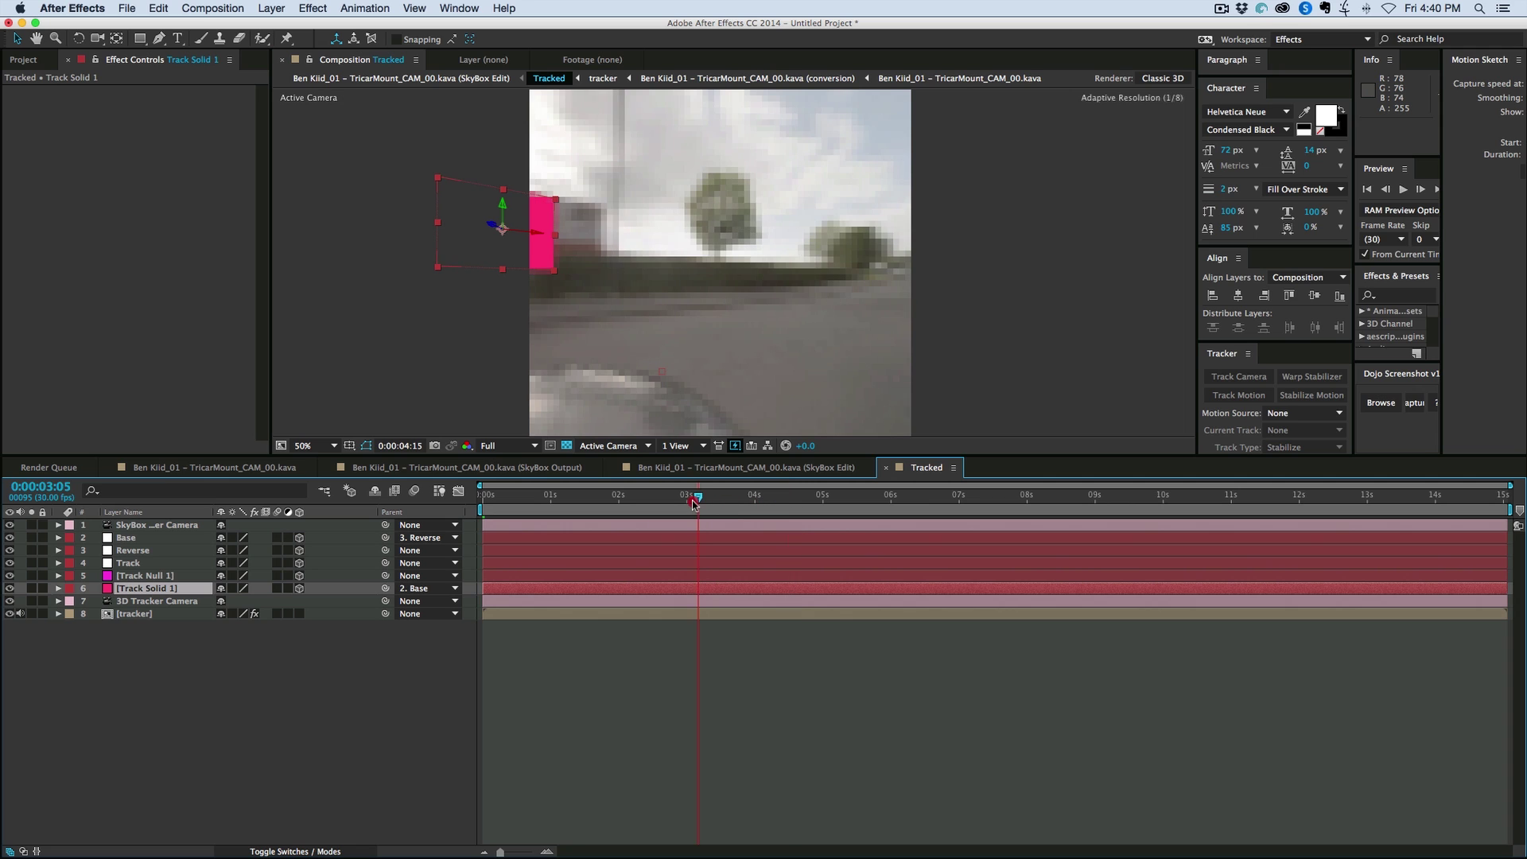
{"action": "left_click", "coordinate": [660, 692]}
{"action": "key", "text": "space"}
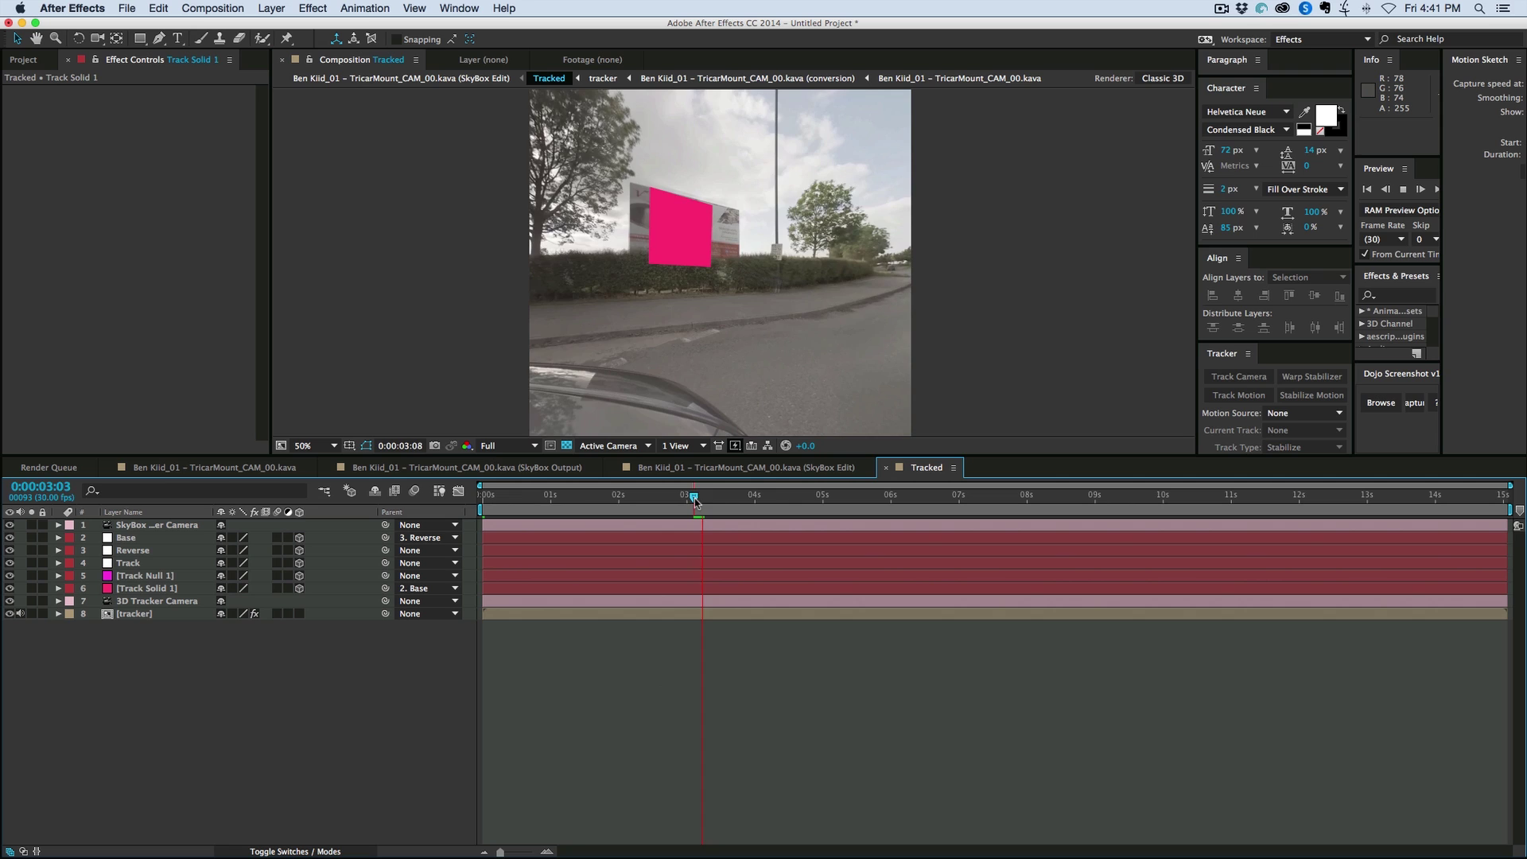
{"action": "left_click_drag", "start_coordinate": [696, 500], "coordinate": [421, 514]}
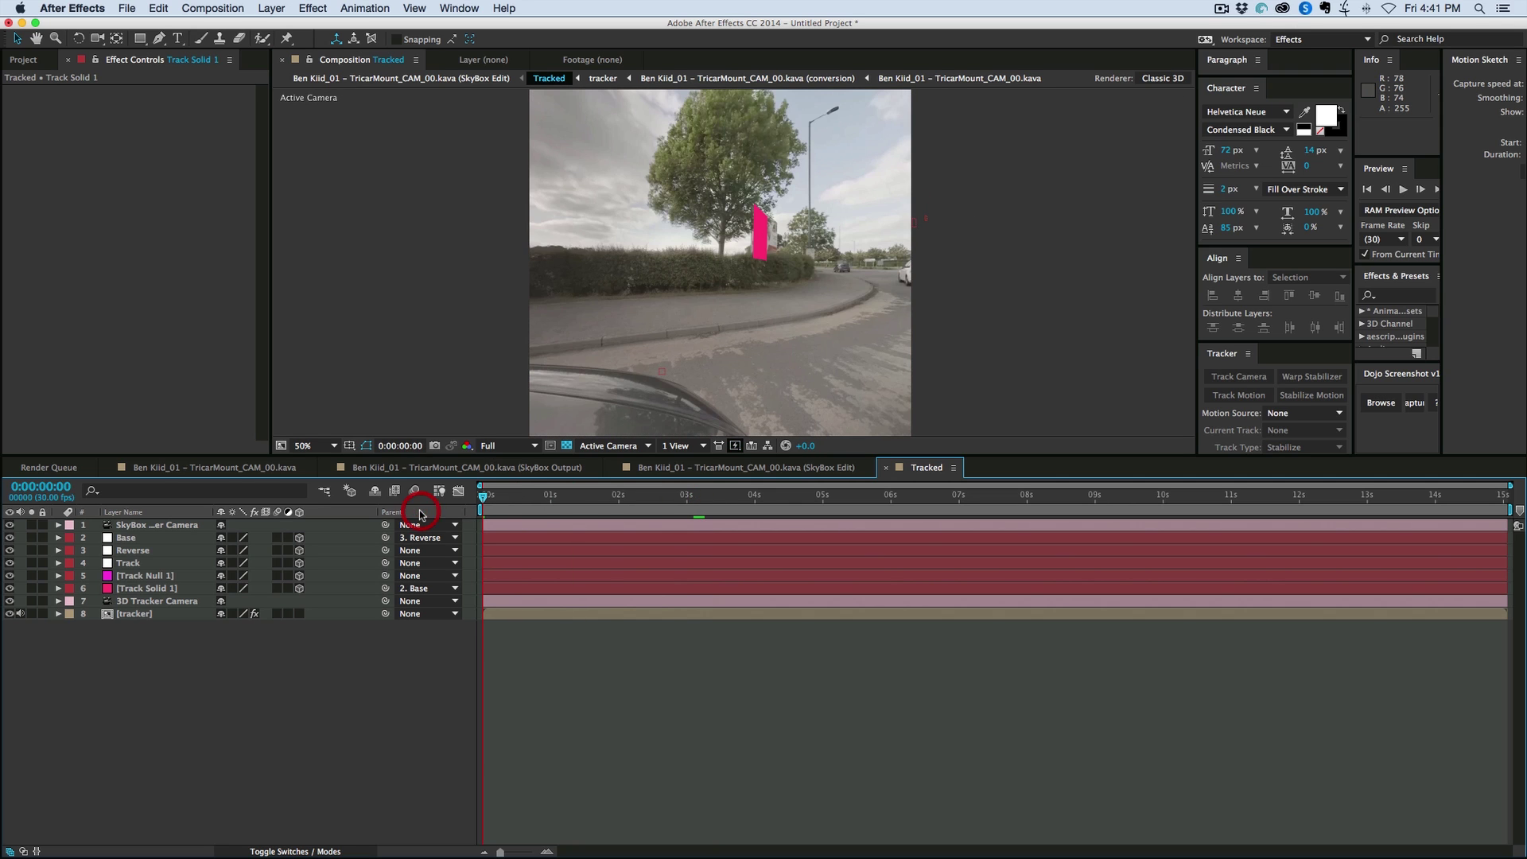
Parent Track Null 1 to Base and check the result at 0:00:02:24
{"action": "left_click", "coordinate": [144, 578]}
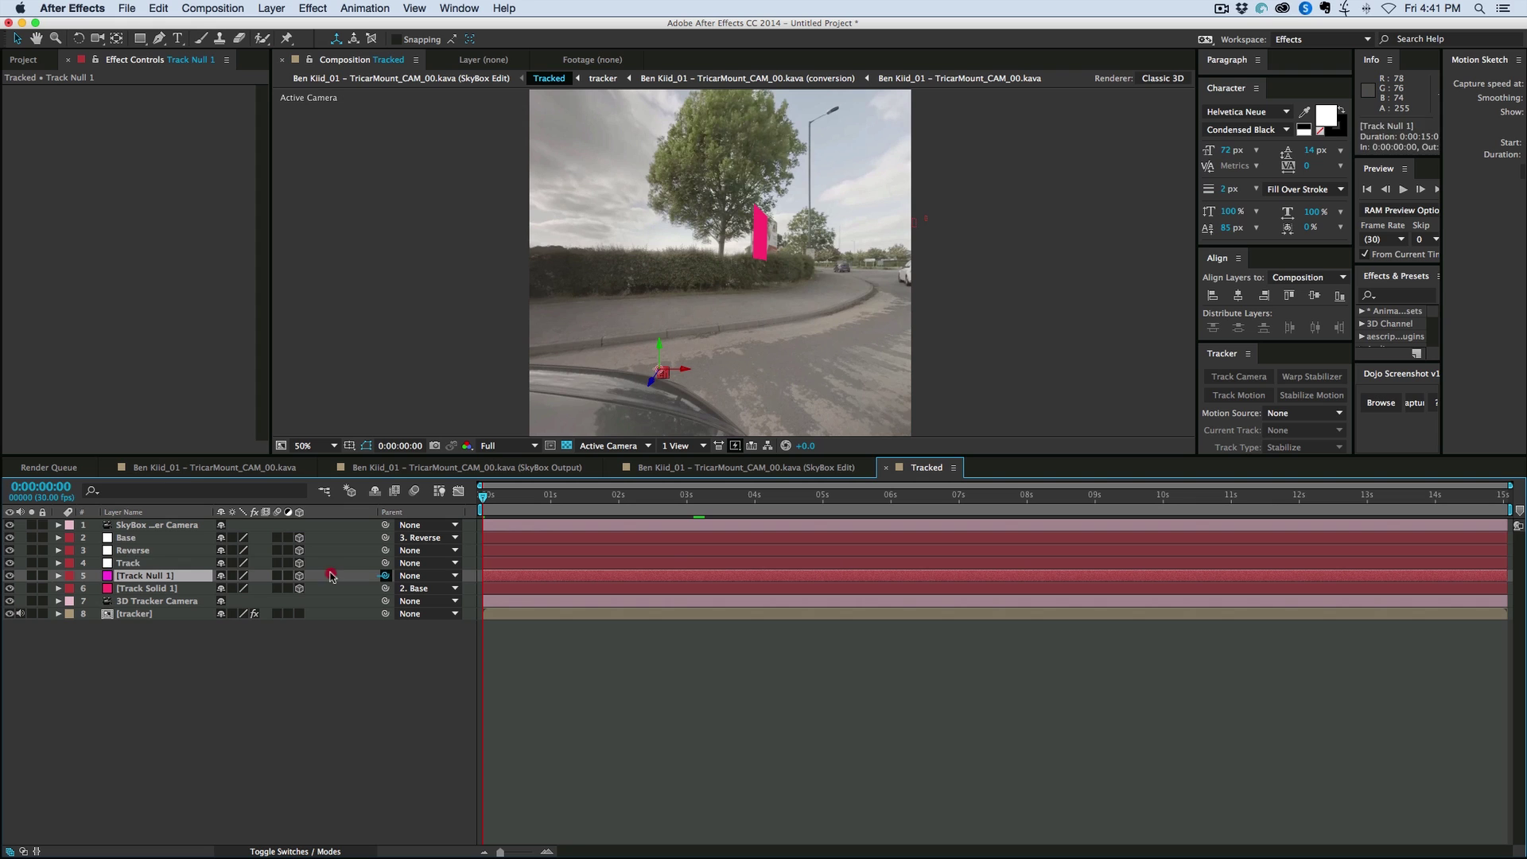
{"action": "left_click_drag", "start_coordinate": [331, 577], "coordinate": [135, 539]}
{"action": "left_click", "coordinate": [631, 727]}
{"action": "left_click_drag", "start_coordinate": [556, 496], "coordinate": [757, 502]}
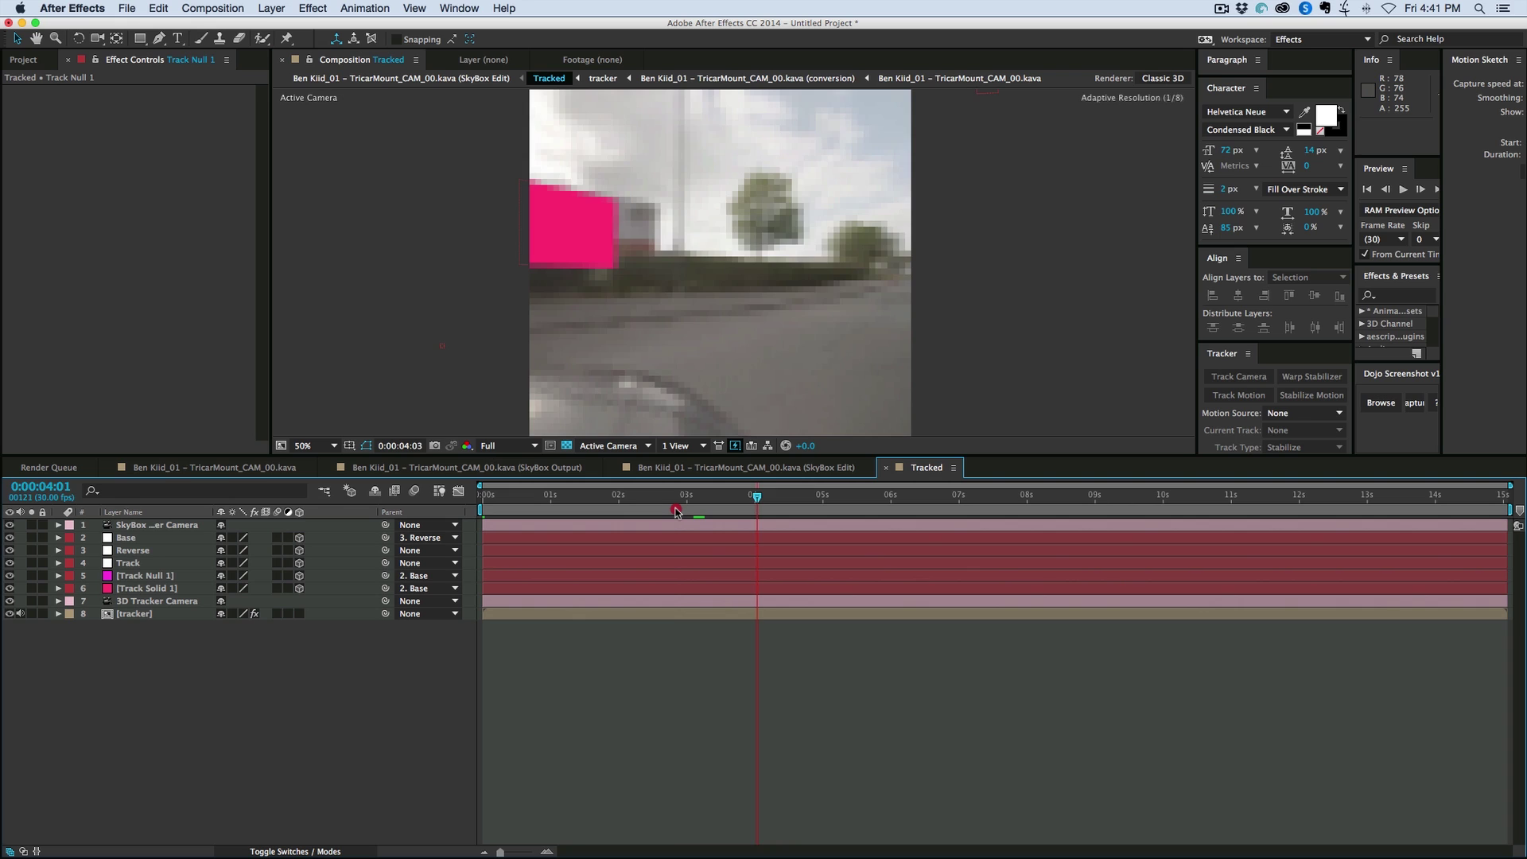
{"action": "left_click", "coordinate": [676, 512]}
{"action": "left_click", "coordinate": [671, 676]}
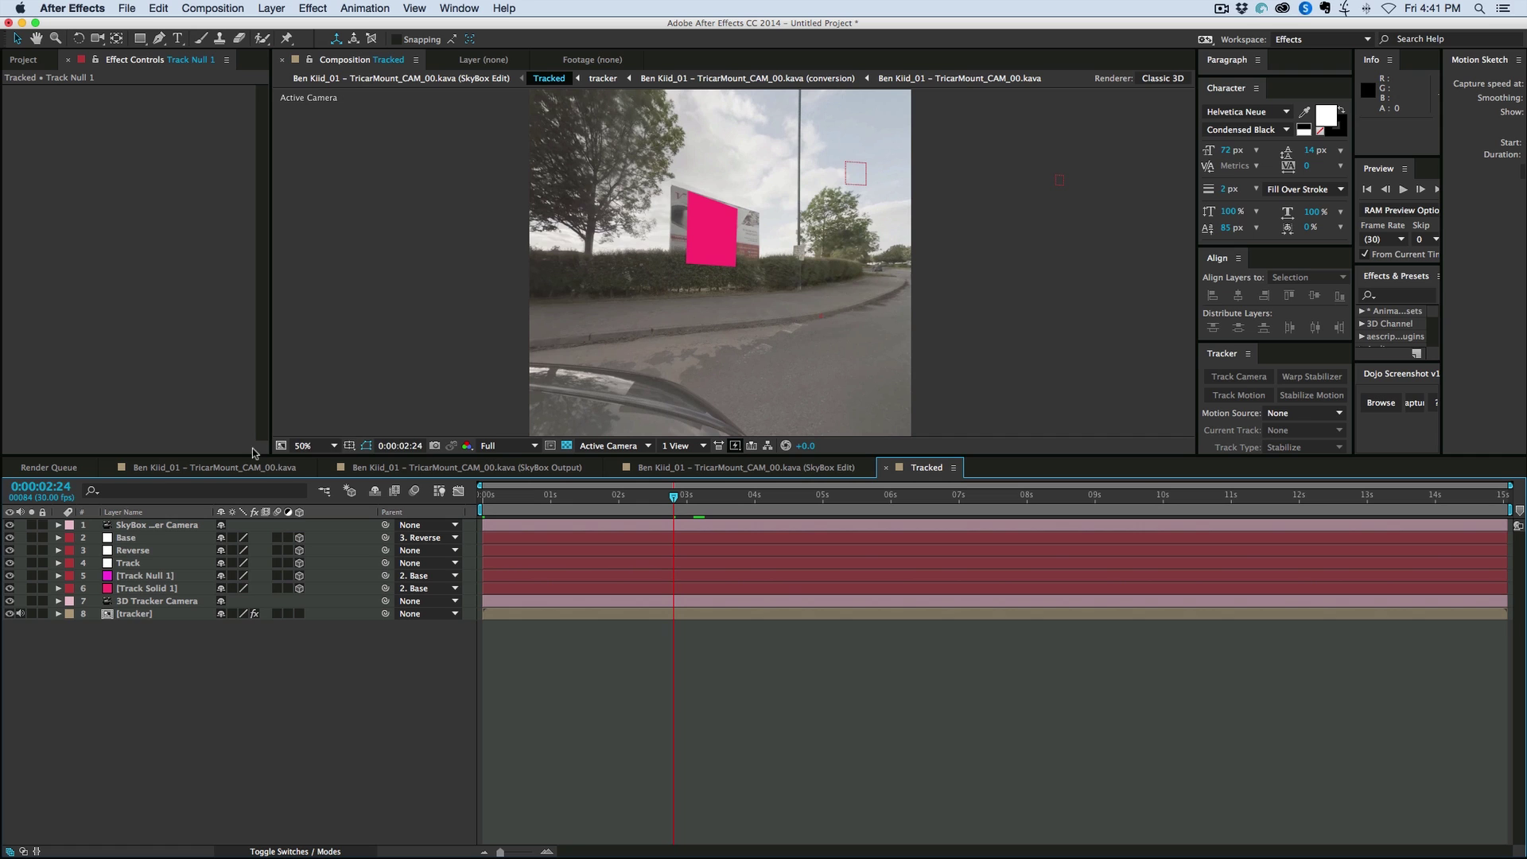
Hide Track Solid 1 and add a white 1024×1024 solid named Element3D
{"action": "left_click", "coordinate": [9, 588]}
{"action": "left_click", "coordinate": [127, 8]}
{"action": "mouse_move", "coordinate": [139, 26]}
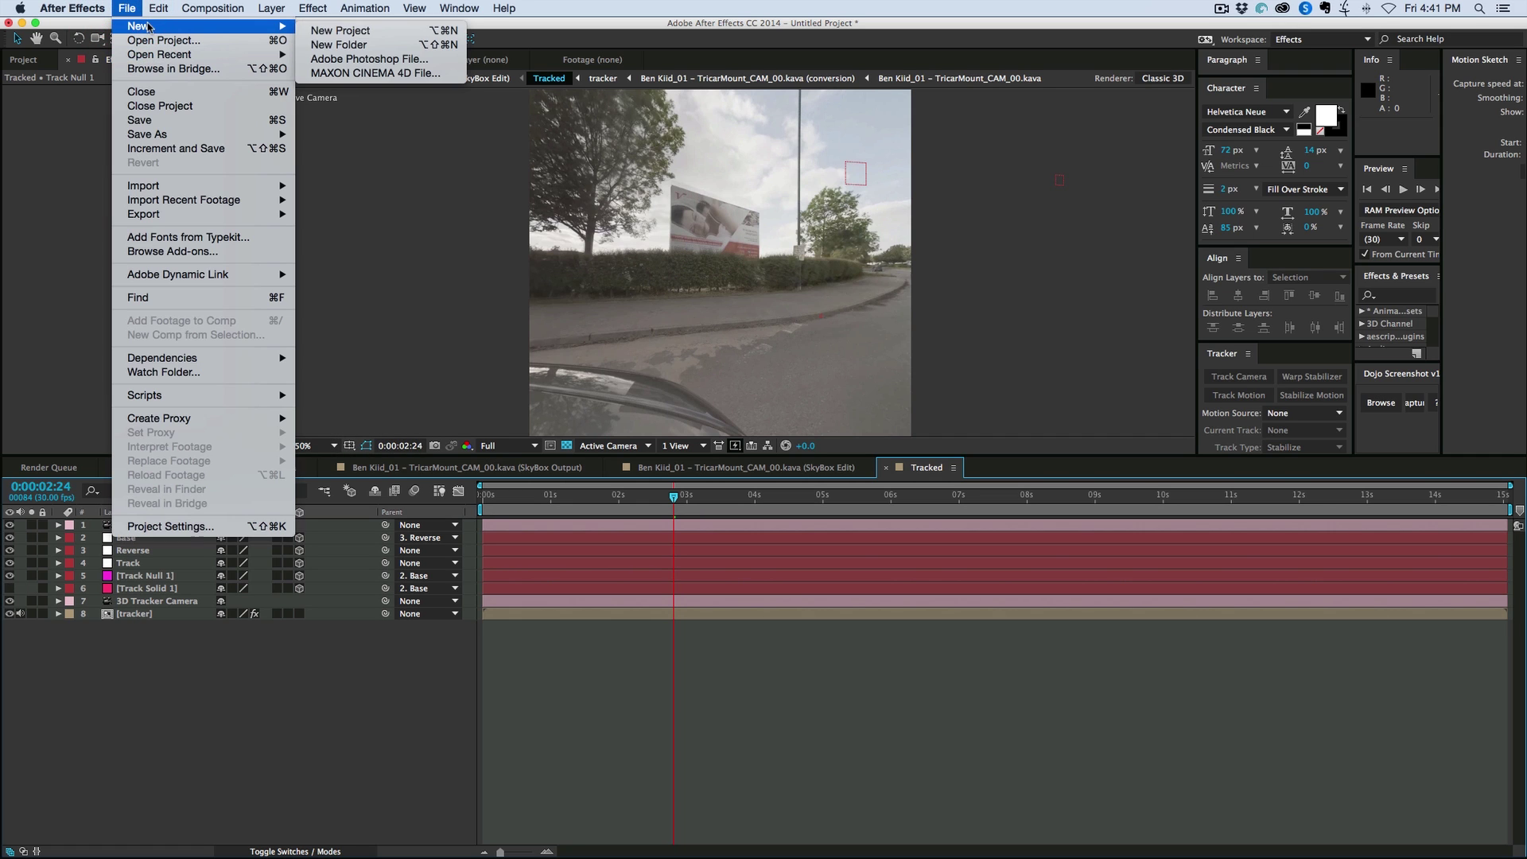
{"action": "left_click", "coordinate": [341, 31]}
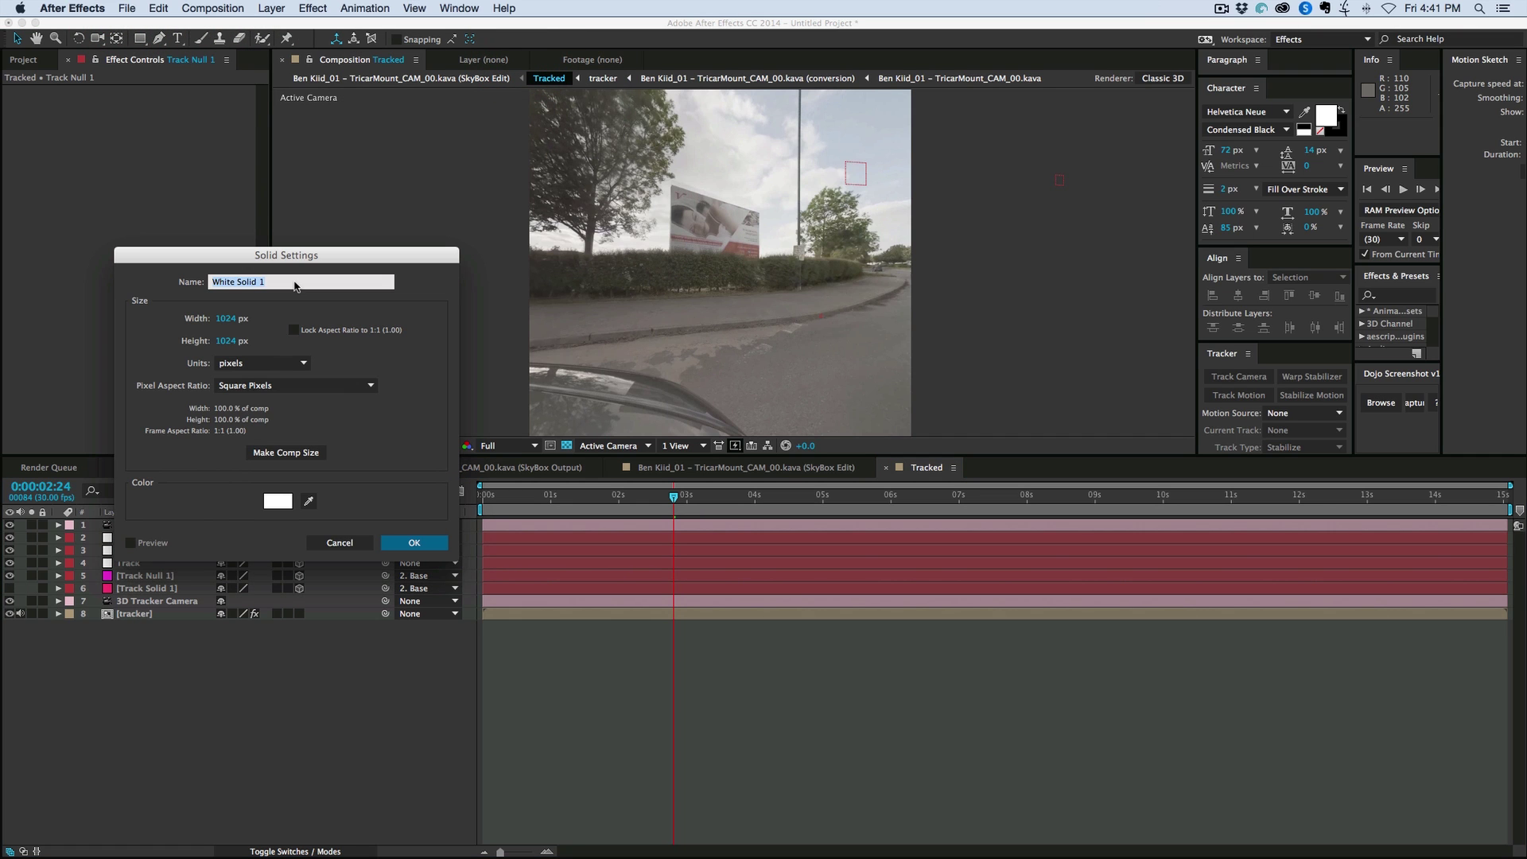
{"action": "type", "text": "Element3D"}
{"action": "key", "text": "Return"}
{"action": "left_click", "coordinate": [312, 8]}
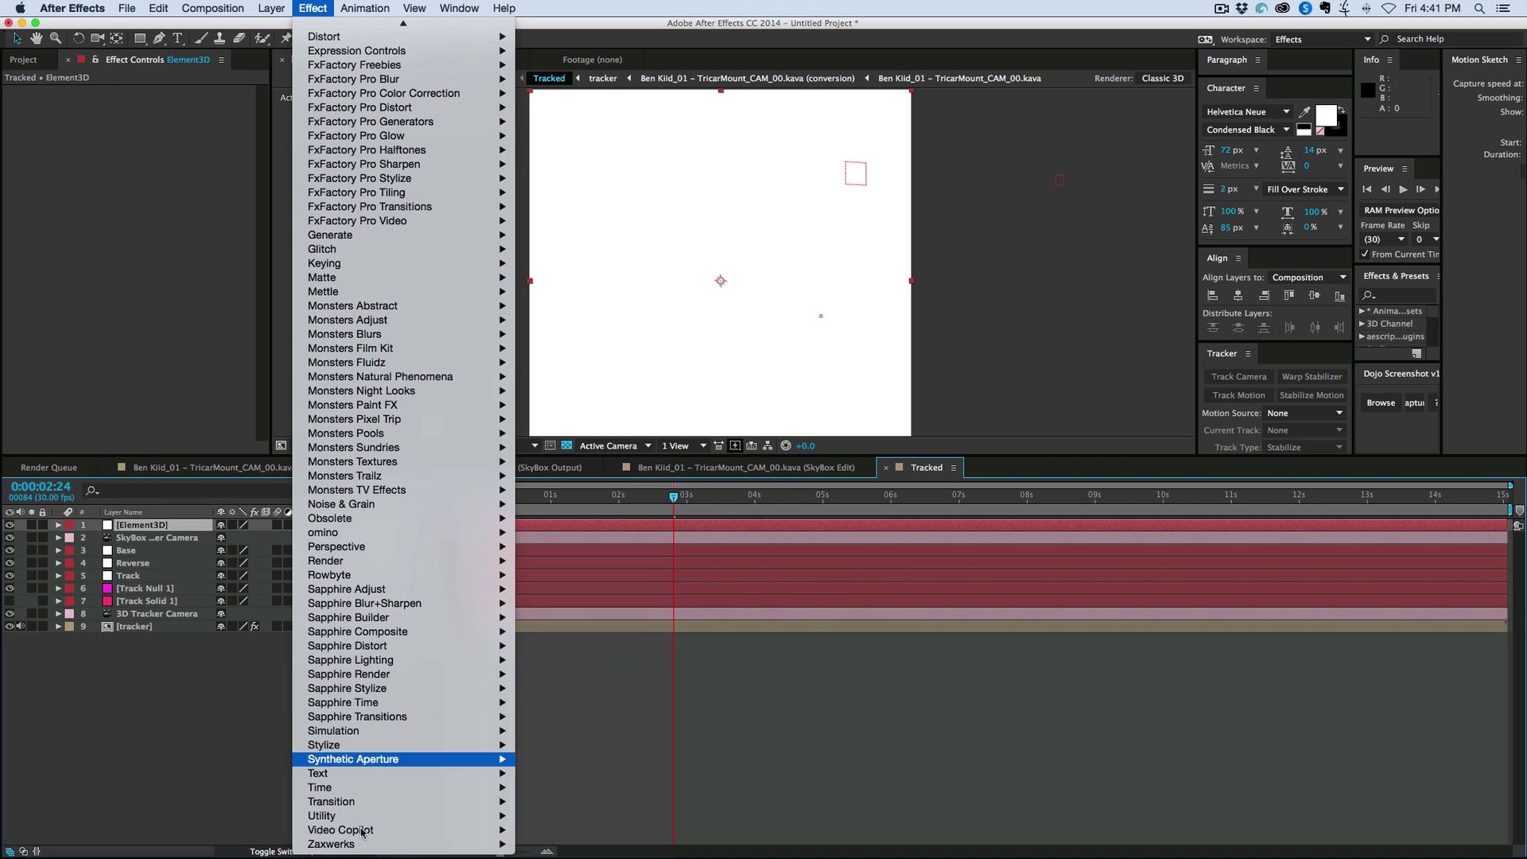
Apply Element 3D to the solid and load rock_03 from Starter_Pack_Physical in Scene Setup
{"action": "left_click", "coordinate": [557, 781]}
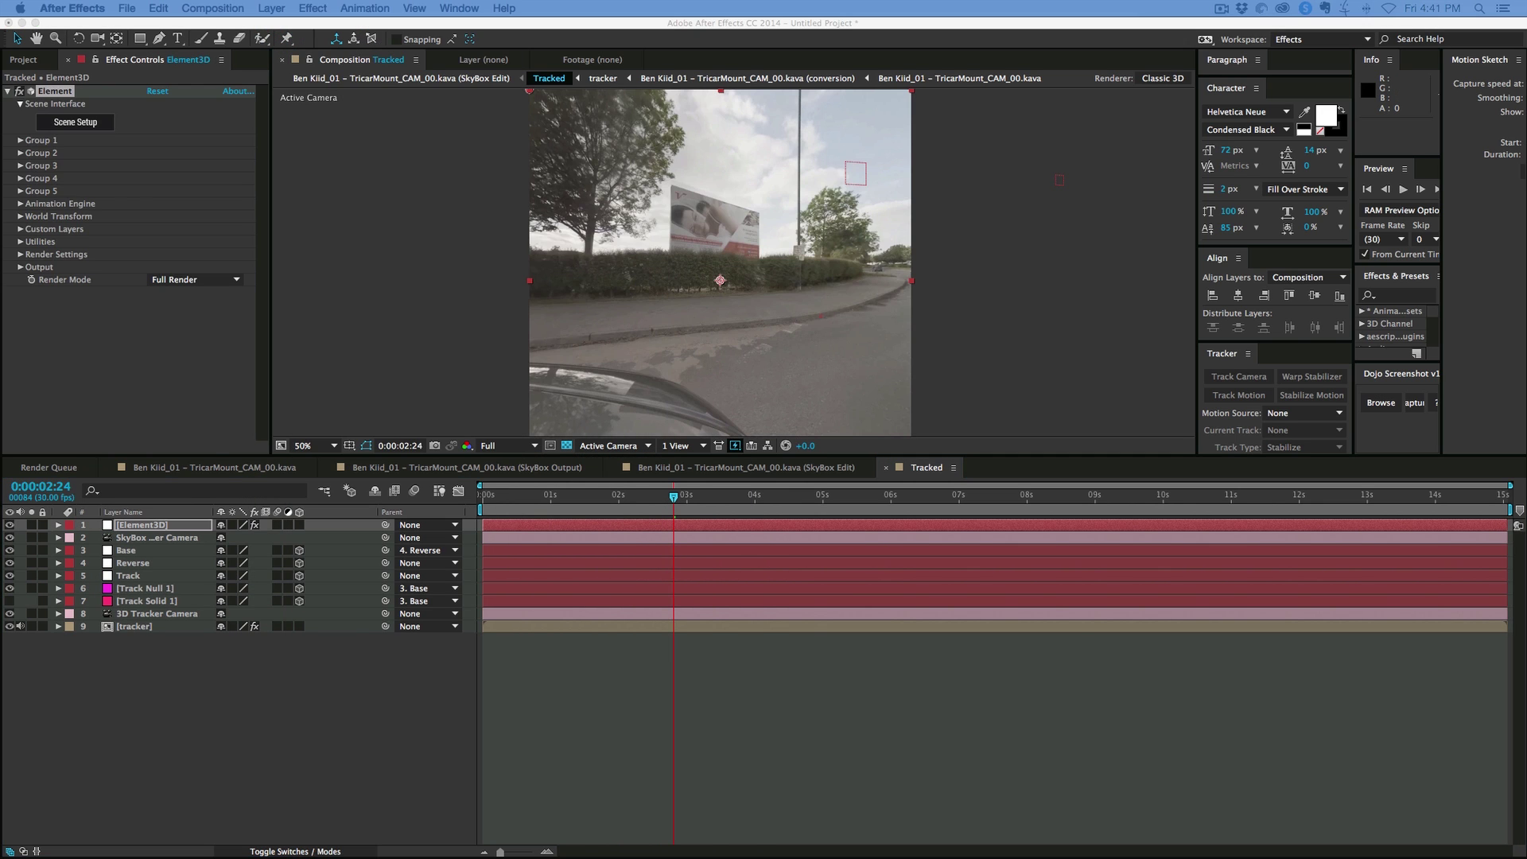
{"action": "left_click", "coordinate": [75, 122]}
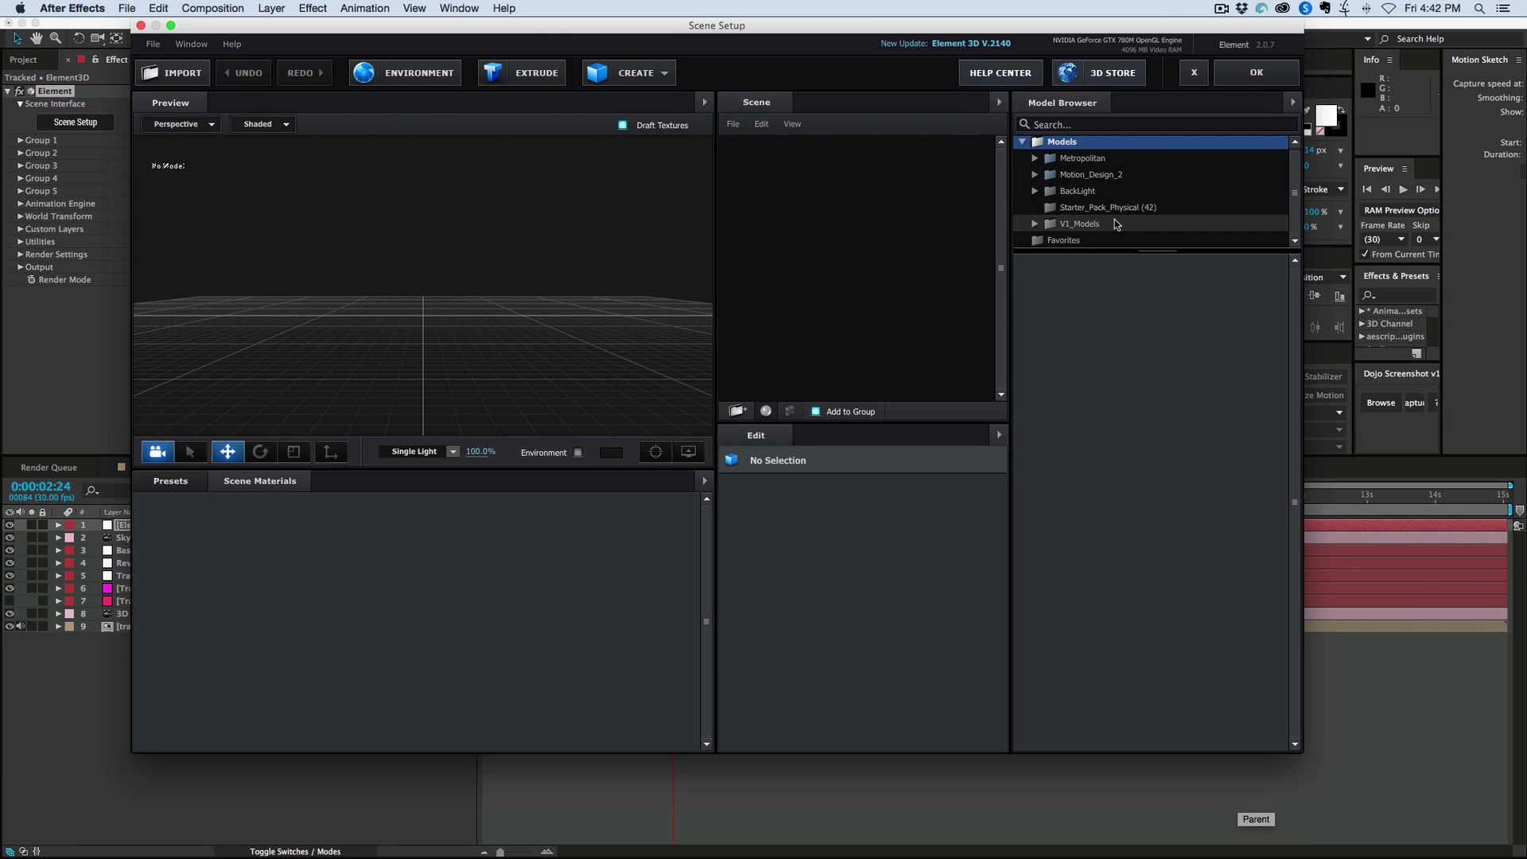
{"action": "left_click", "coordinate": [1114, 207]}
{"action": "left_click", "coordinate": [1239, 566]}
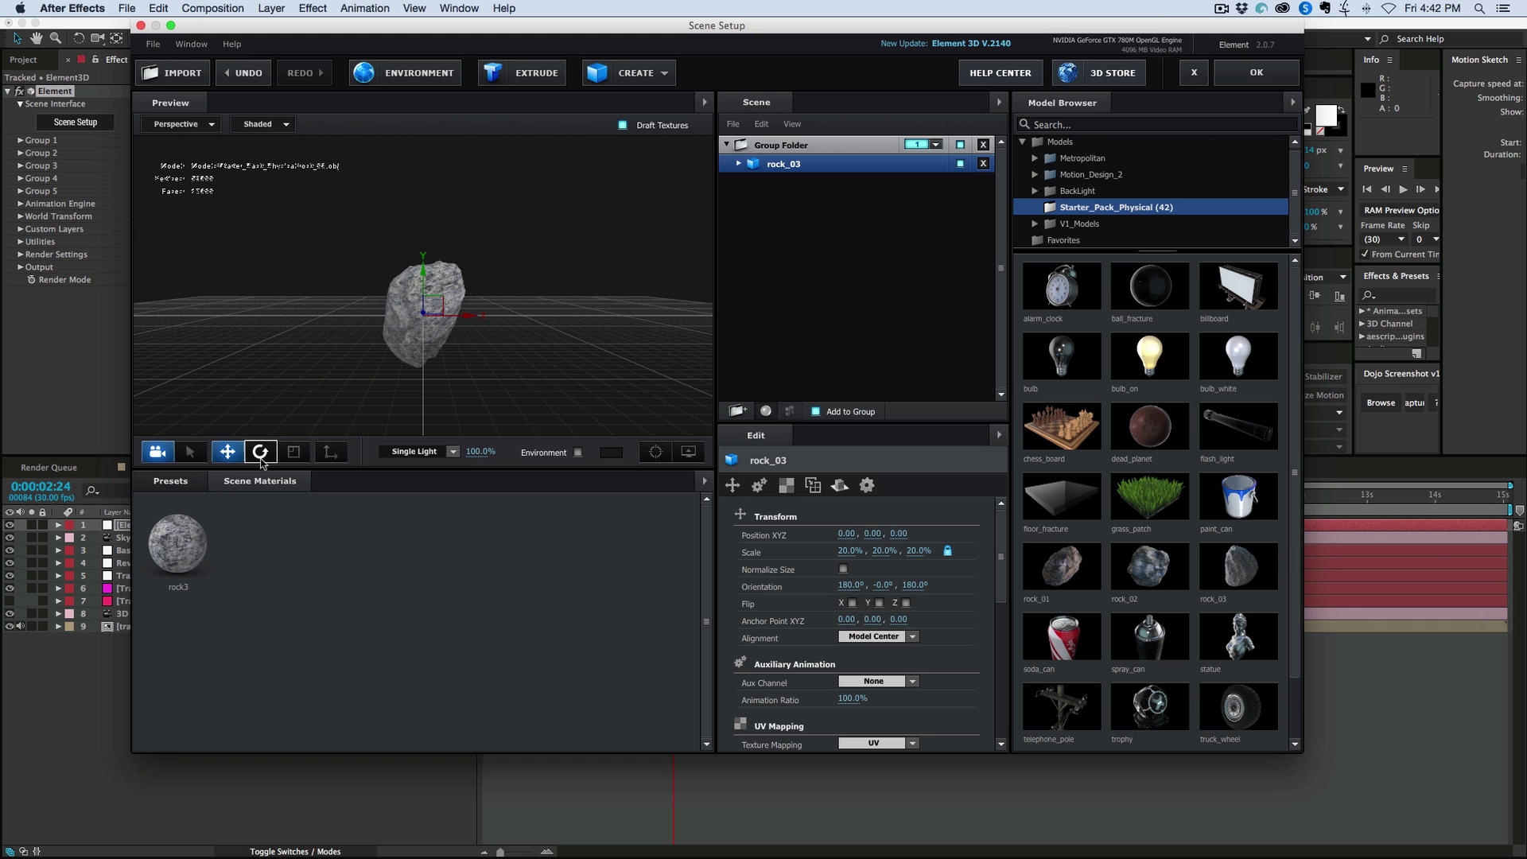
Scale the rock from 20% to about 50%, adjust its rotation, and accept the scene
{"action": "left_click", "coordinate": [293, 451]}
{"action": "mouse_move", "coordinate": [447, 300]}
{"action": "left_mouse_down"}
{"action": "mouse_move", "coordinate": [477, 275]}
{"action": "mouse_move", "coordinate": [445, 318]}
{"action": "left_mouse_up"}
{"action": "key", "text": "e"}
{"action": "left_click_drag", "start_coordinate": [213, 387], "coordinate": [232, 352]}
{"action": "left_click", "coordinate": [1256, 72]}
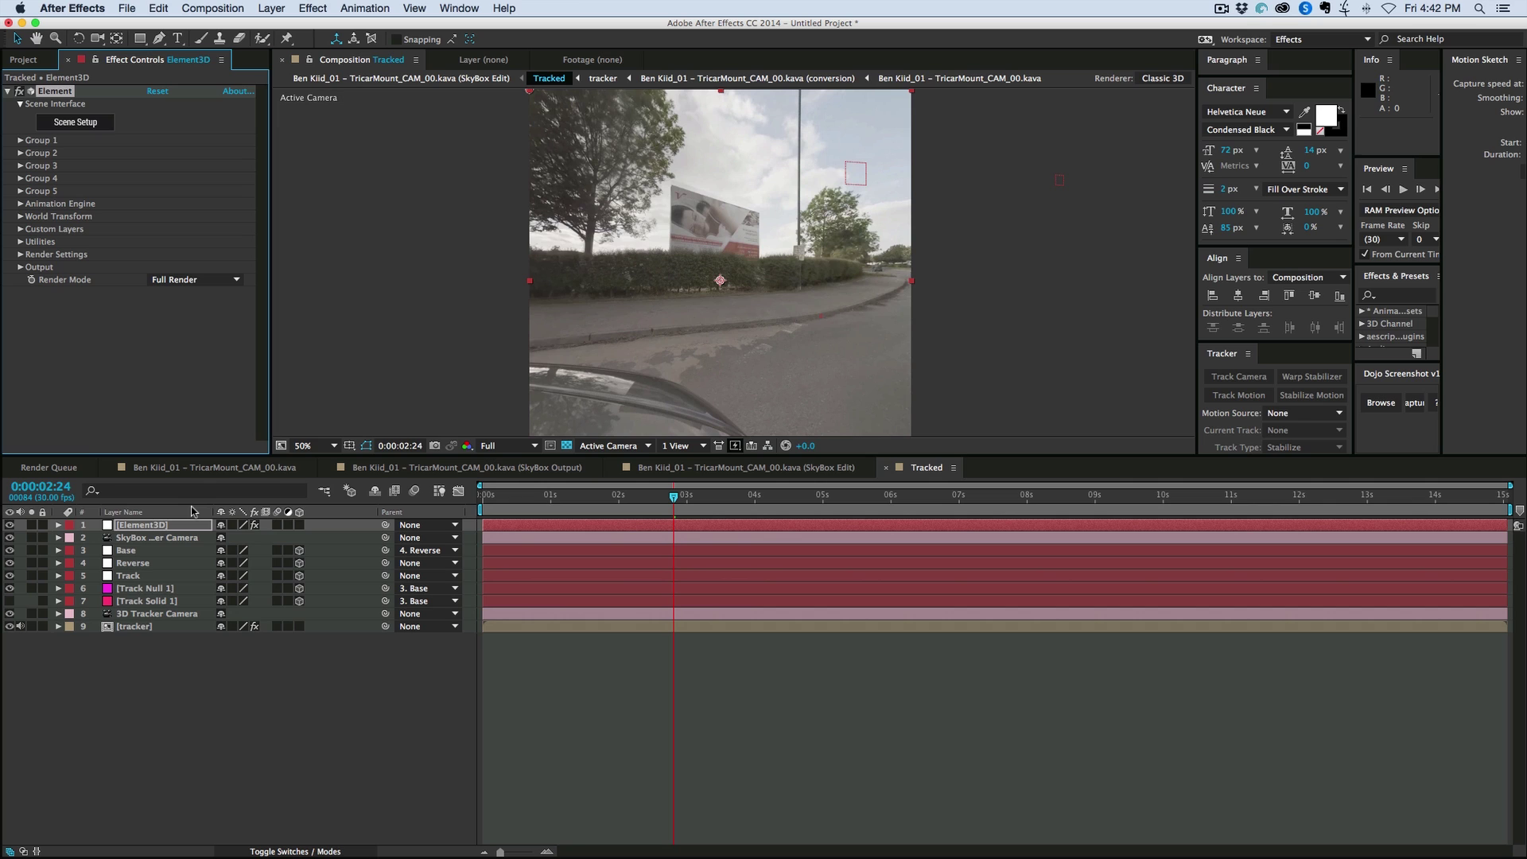
Create a Group 1 Null from Element 3D's Group 1 utilities
{"action": "left_click", "coordinate": [17, 140]}
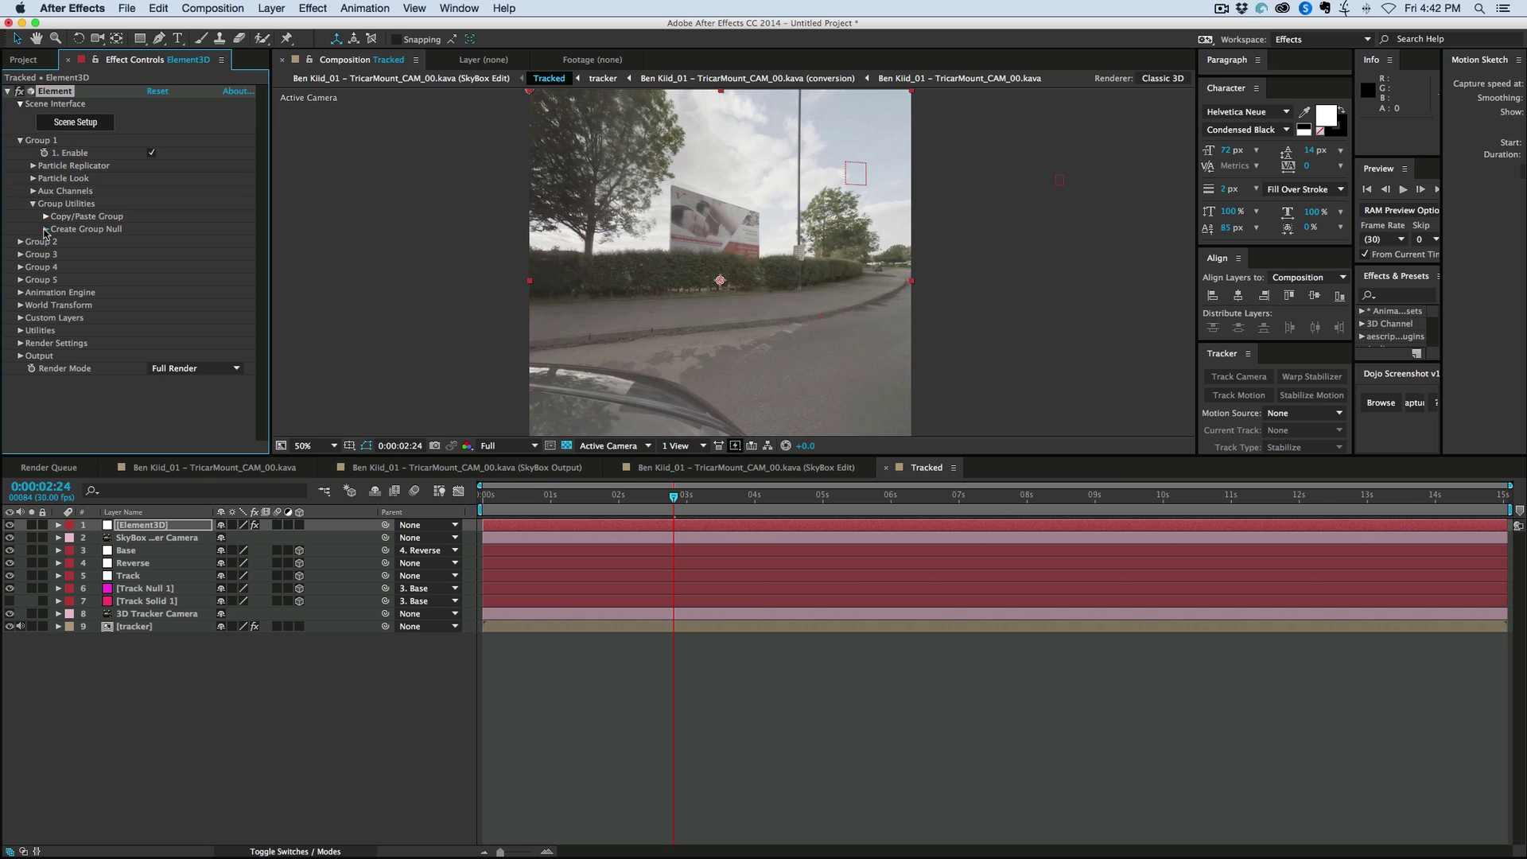
{"action": "left_click", "coordinate": [46, 230]}
{"action": "left_click", "coordinate": [89, 248]}
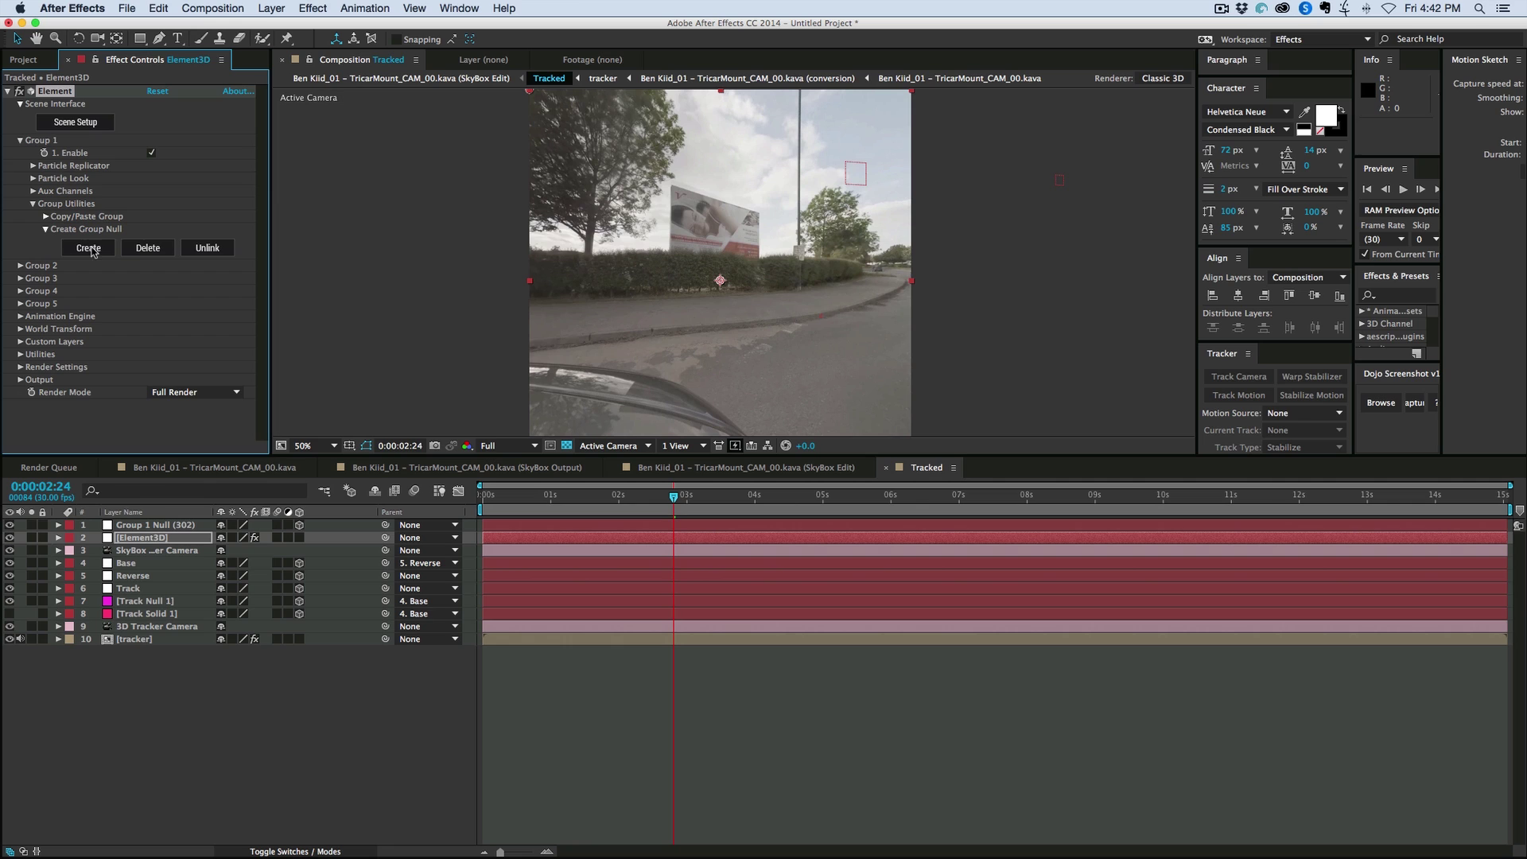
Paste Track Null 1's position 306.4,811.3,644.8 onto Group 1 Null
{"action": "left_click", "coordinate": [154, 525]}
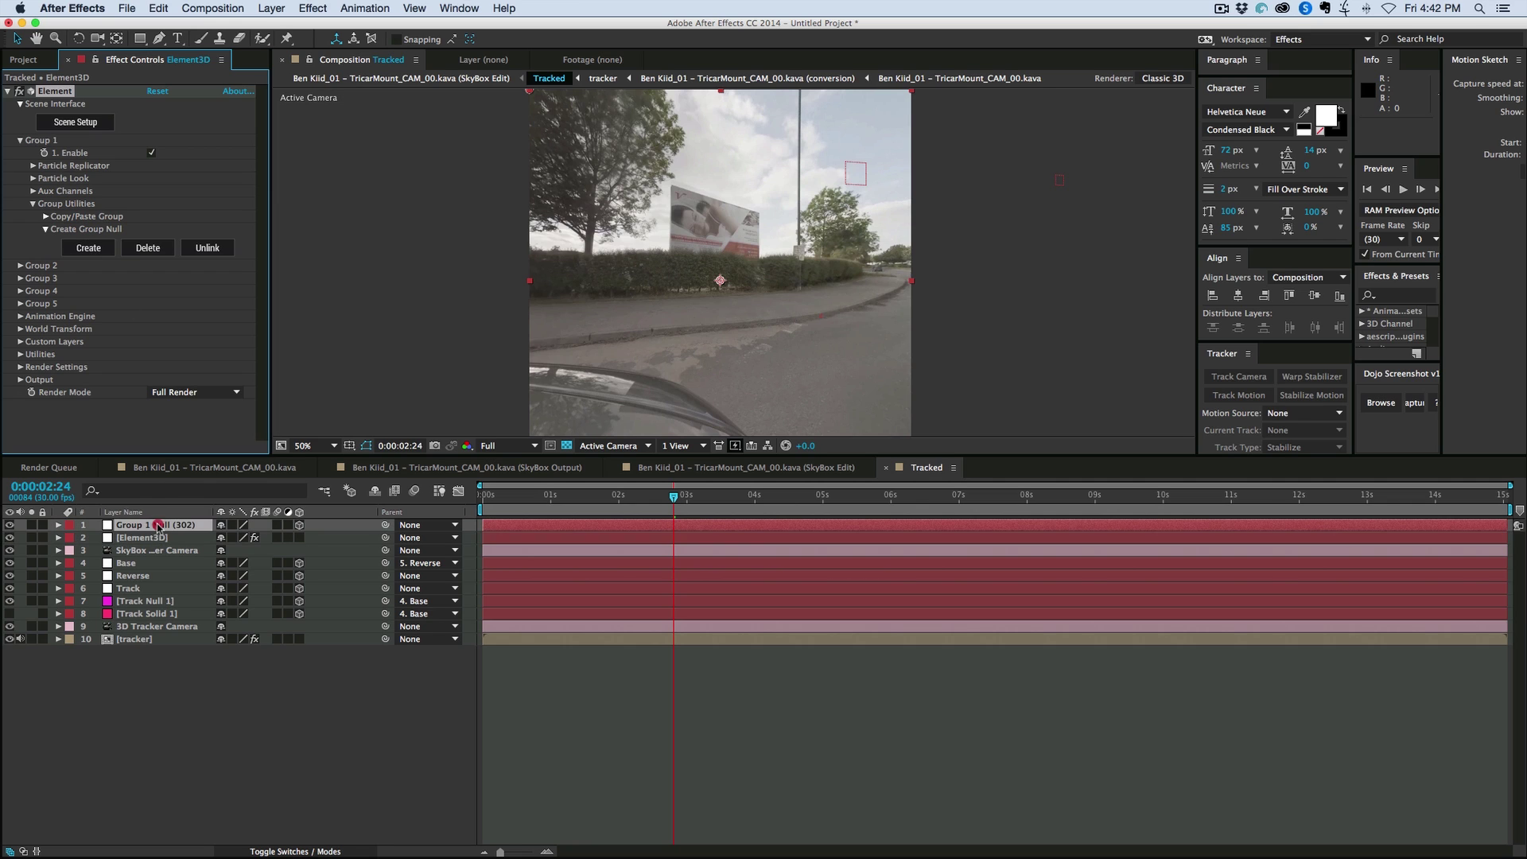
{"action": "key", "text": "p"}
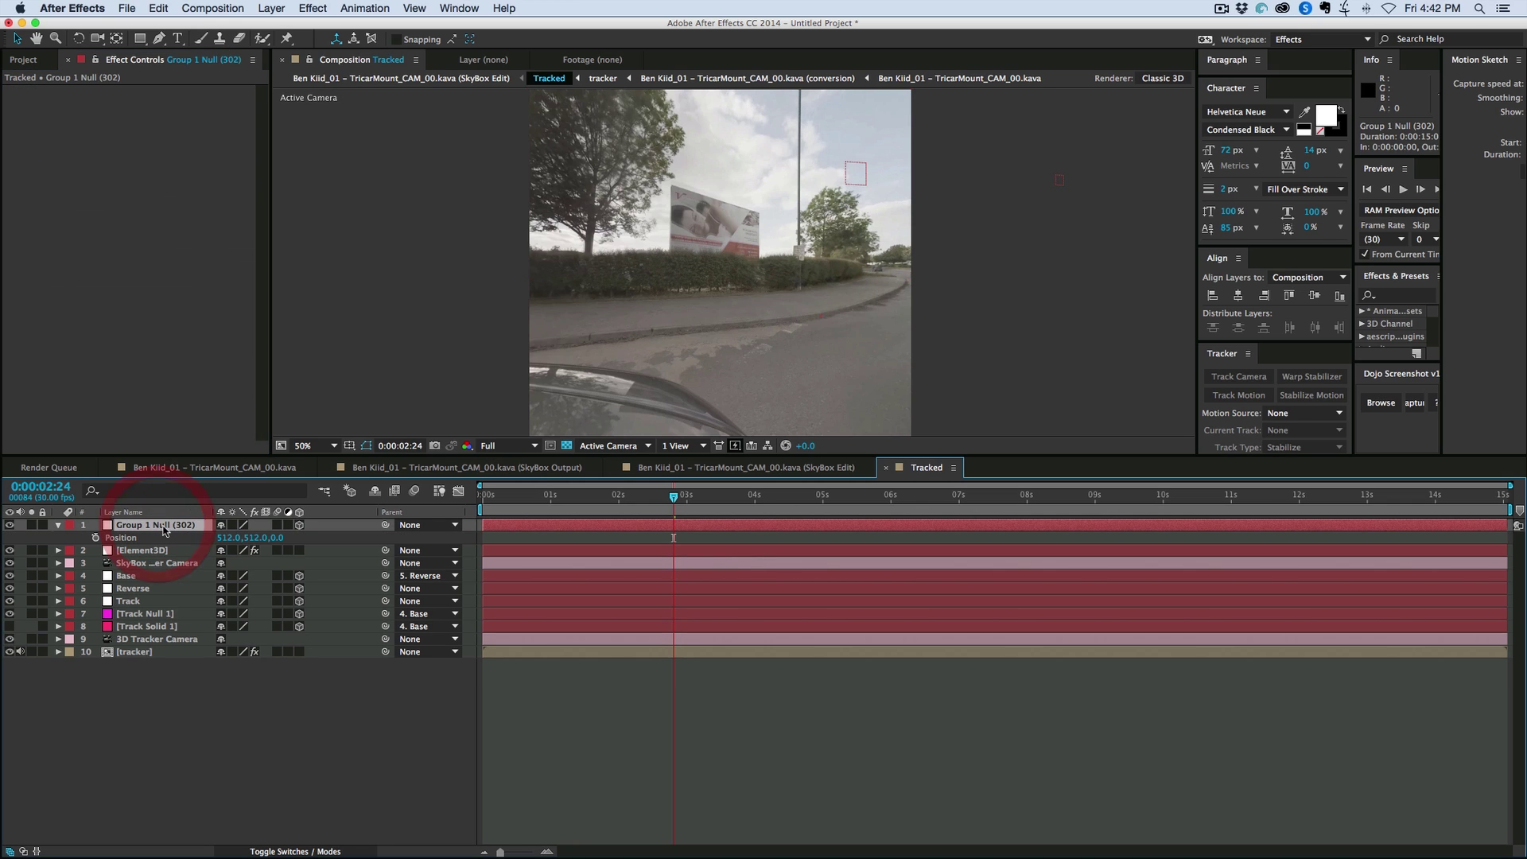
{"action": "left_click", "coordinate": [140, 617]}
{"action": "key", "text": "p"}
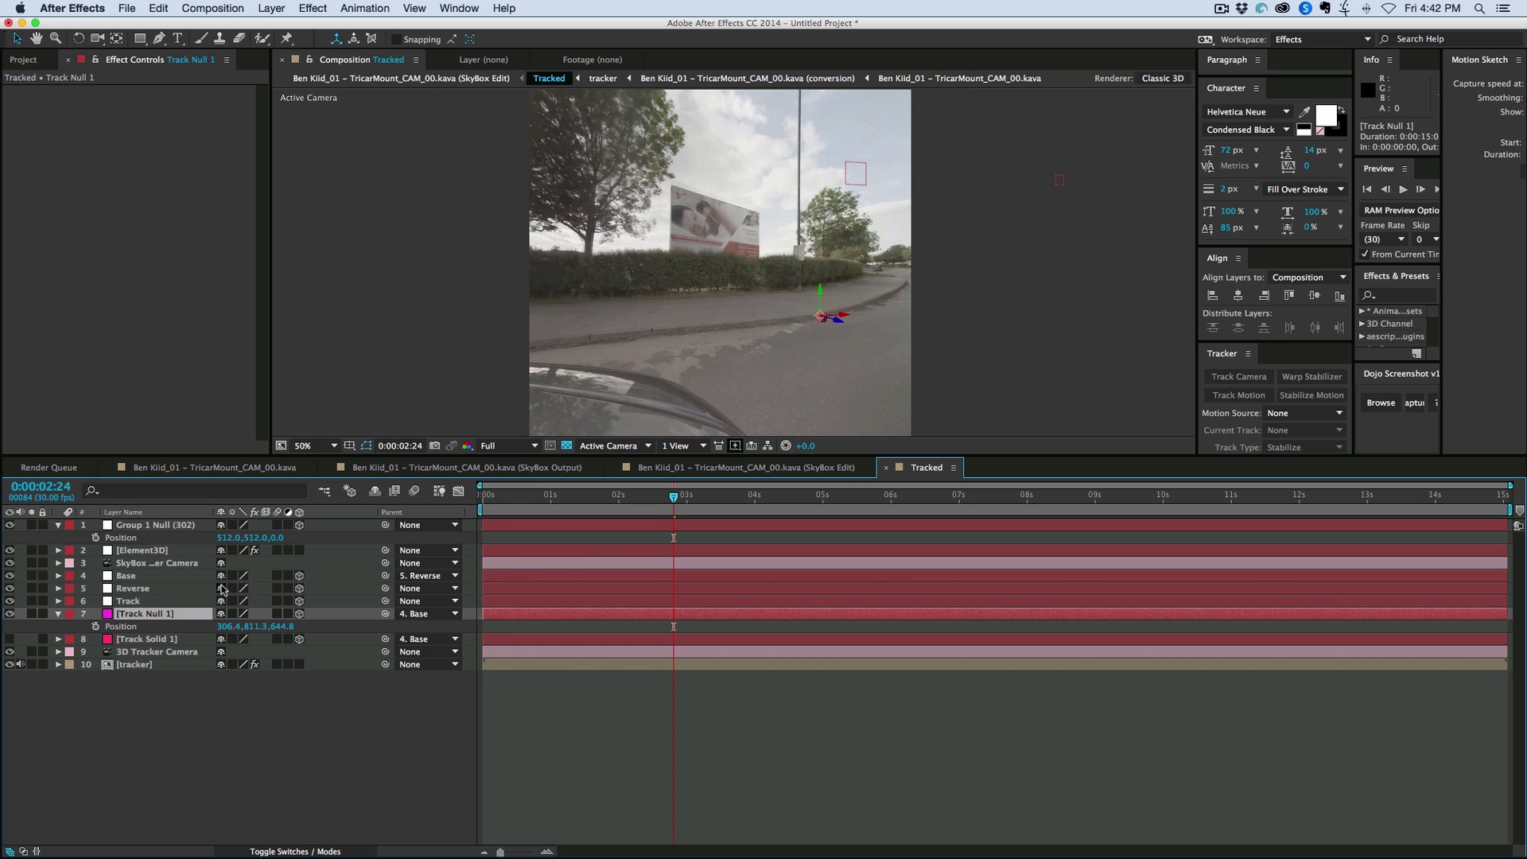
{"action": "left_click", "coordinate": [125, 630]}
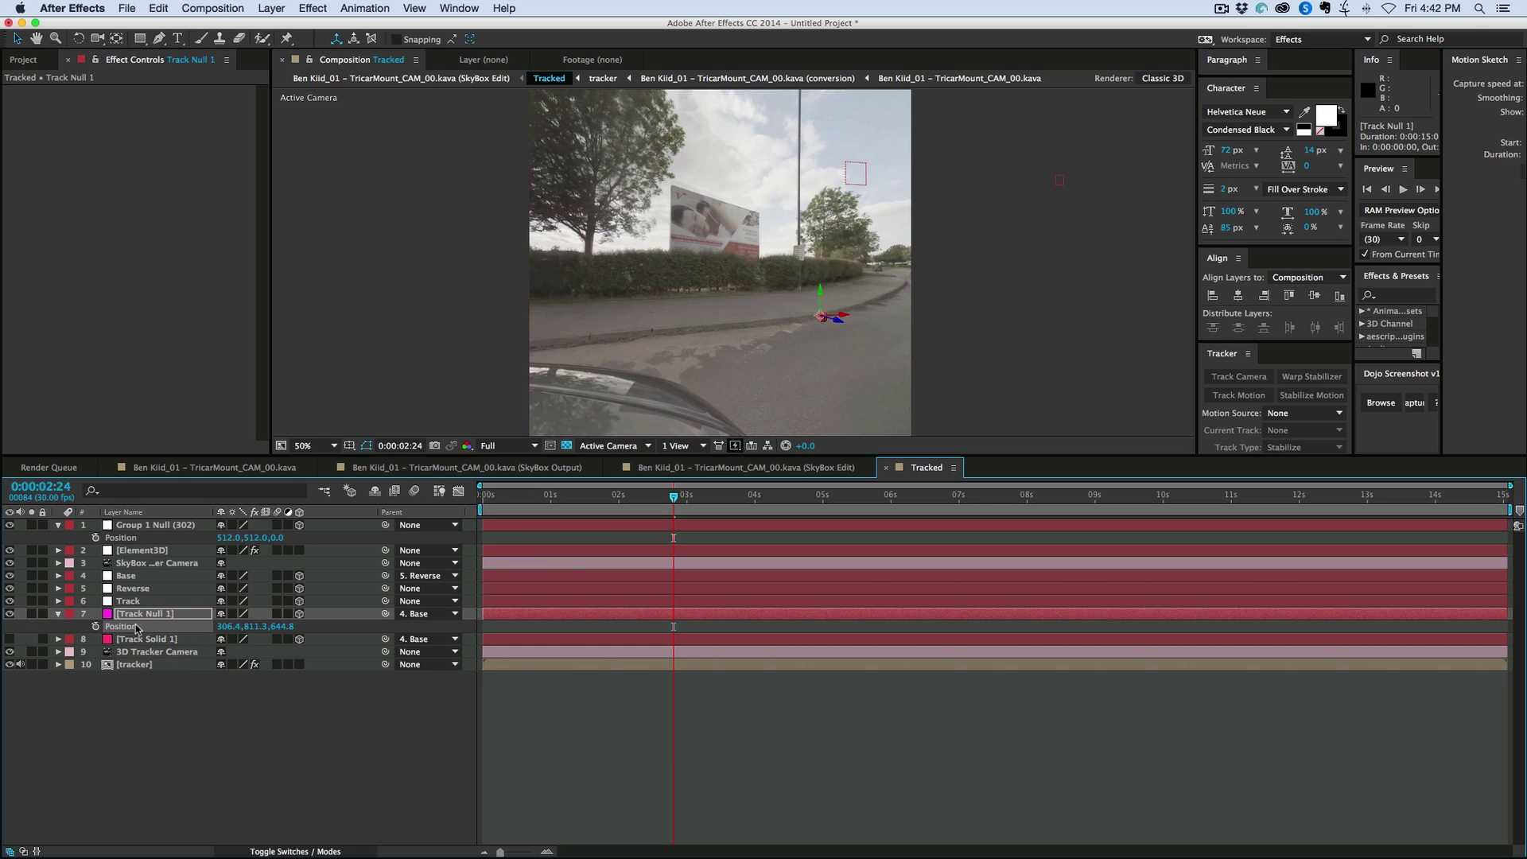
{"action": "left_click", "coordinate": [131, 541]}
{"action": "key", "text": "ctrl+v"}
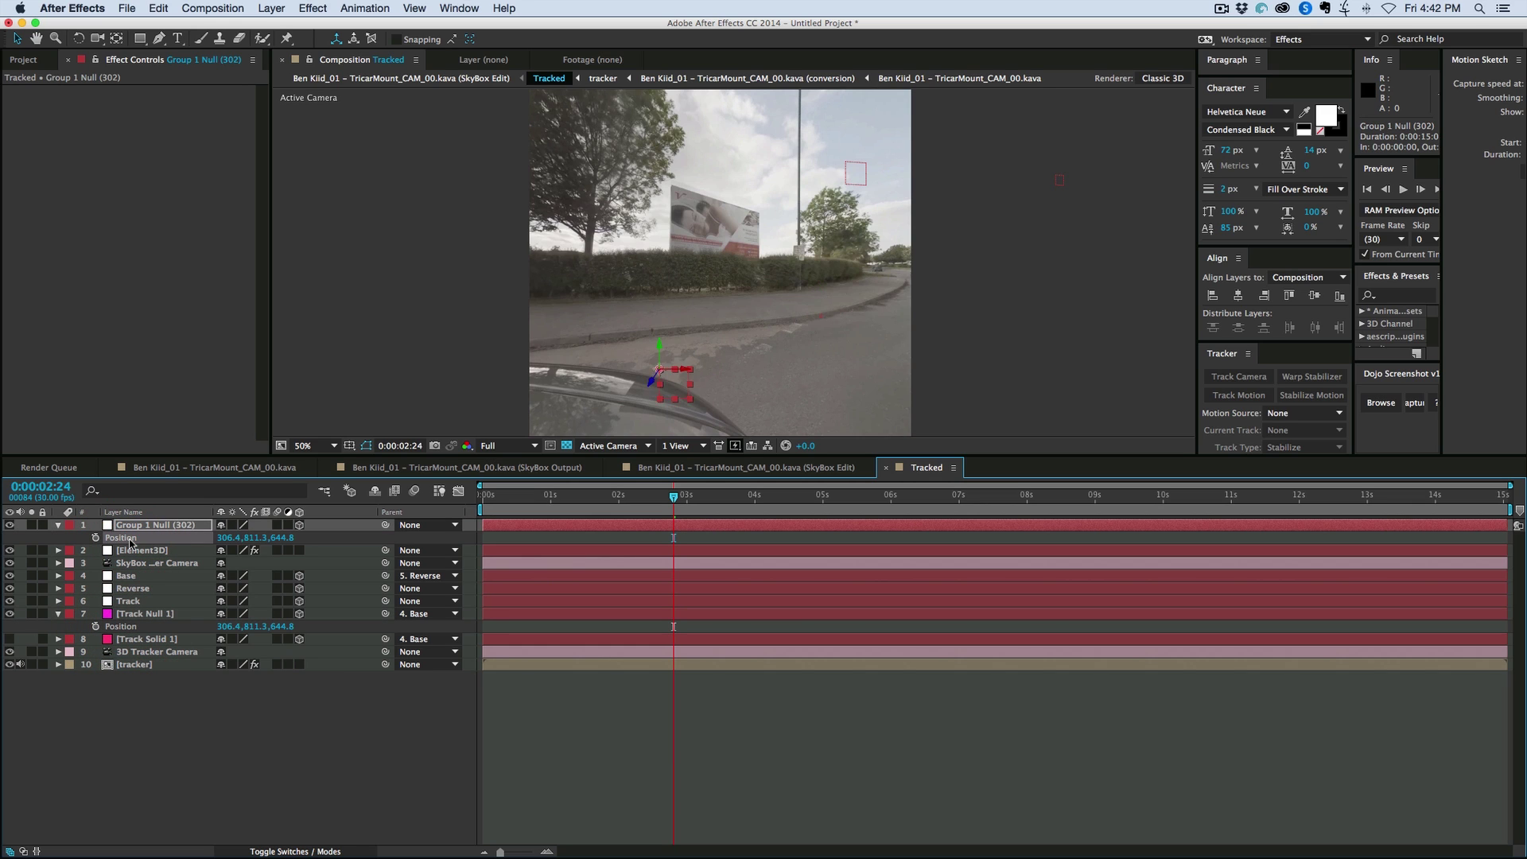
{"action": "left_click", "coordinate": [730, 704]}
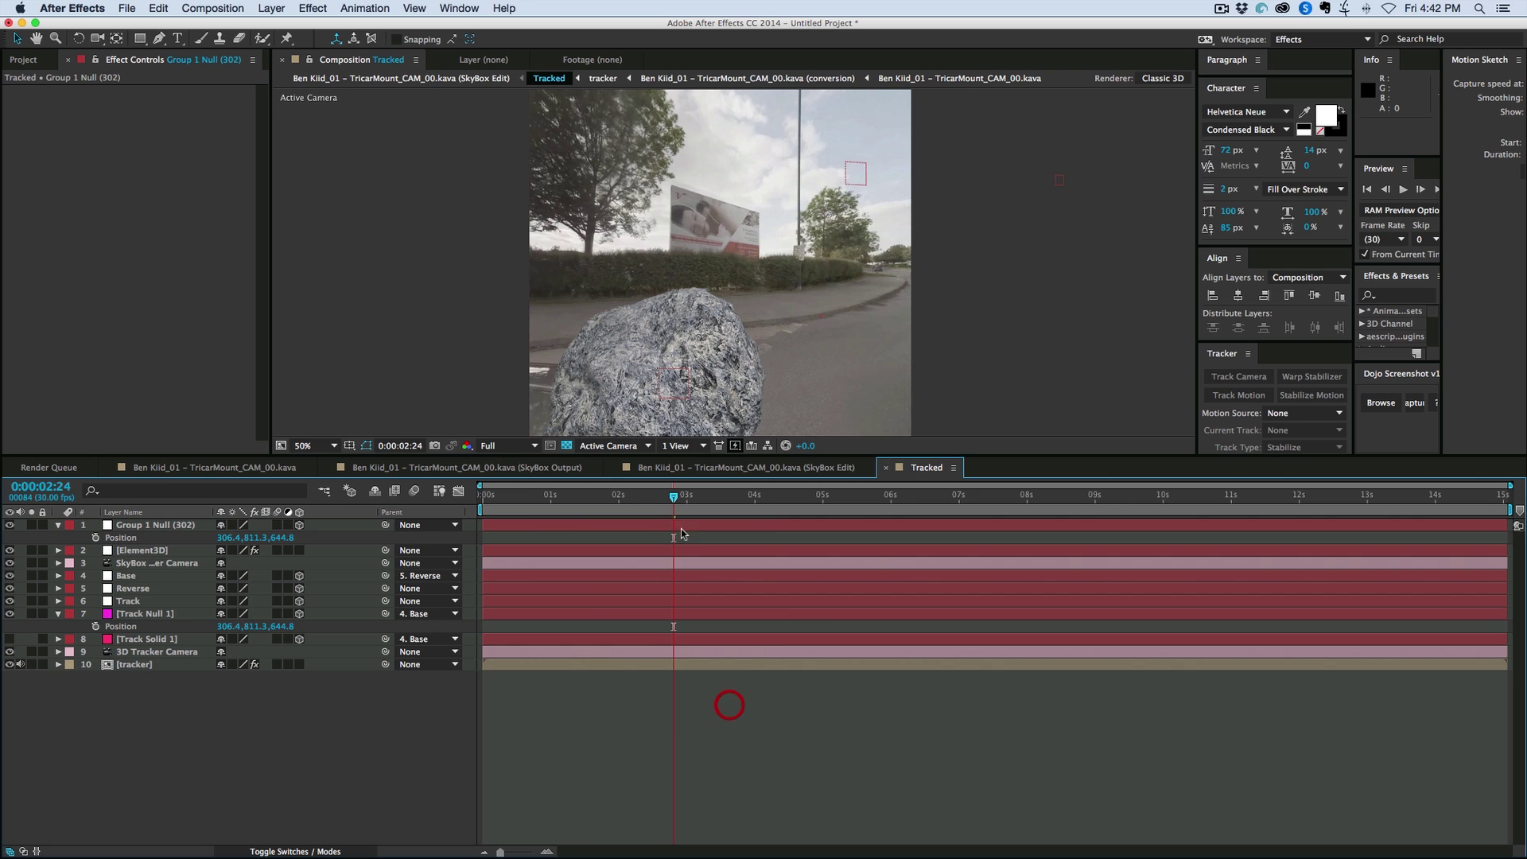
{"action": "left_click_drag", "start_coordinate": [673, 497], "coordinate": [538, 500]}
{"action": "key", "text": "Home"}
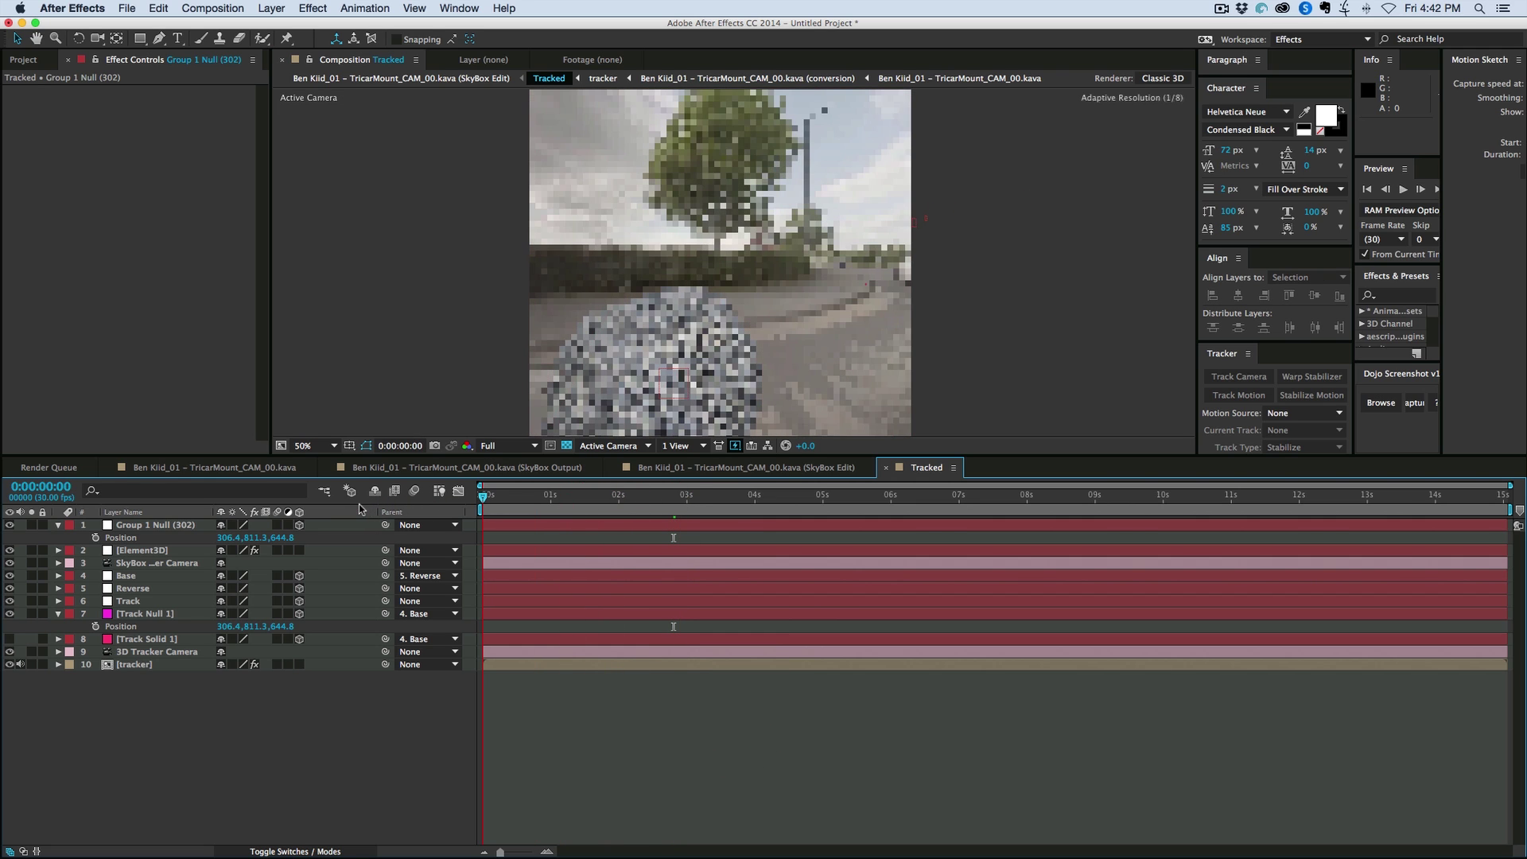
Parent Group 1 Null to 4. Base and scrub to confirm the rock stays roadside
{"action": "left_click", "coordinate": [133, 627]}
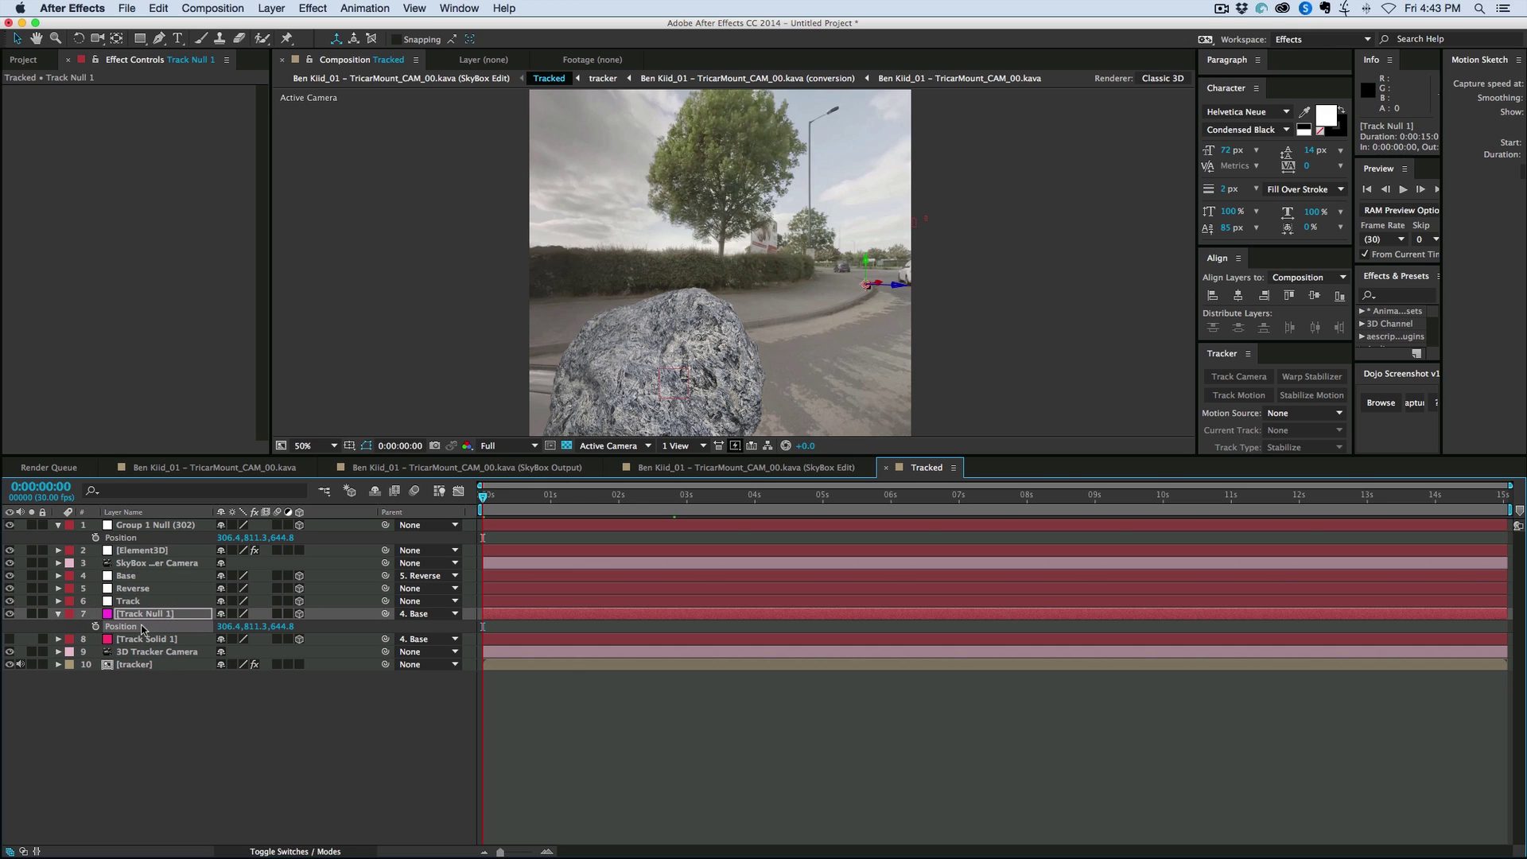
{"action": "left_click", "coordinate": [135, 541]}
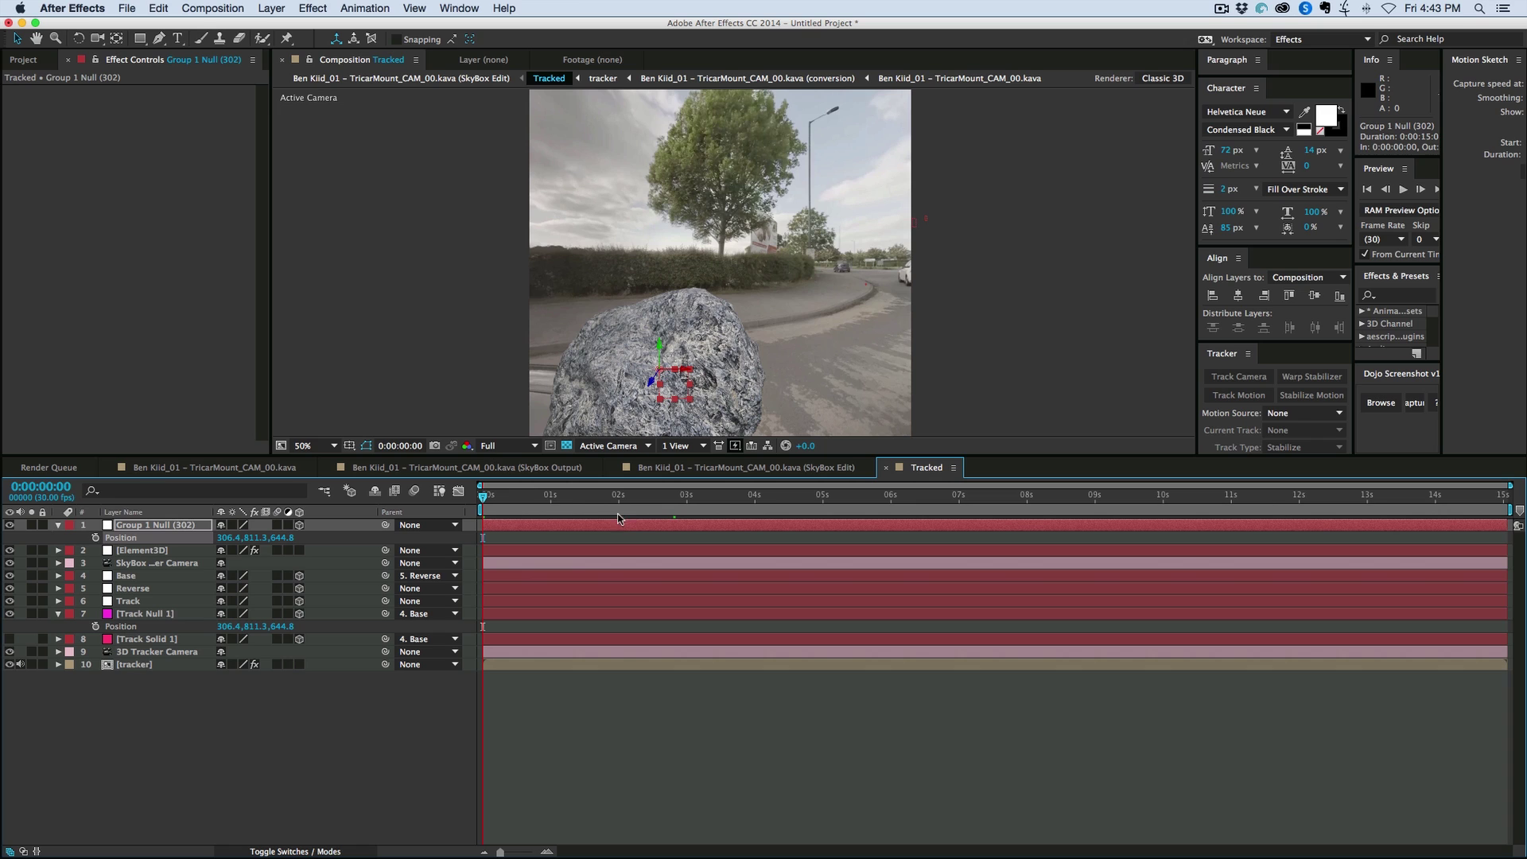
{"action": "left_click", "coordinate": [137, 629]}
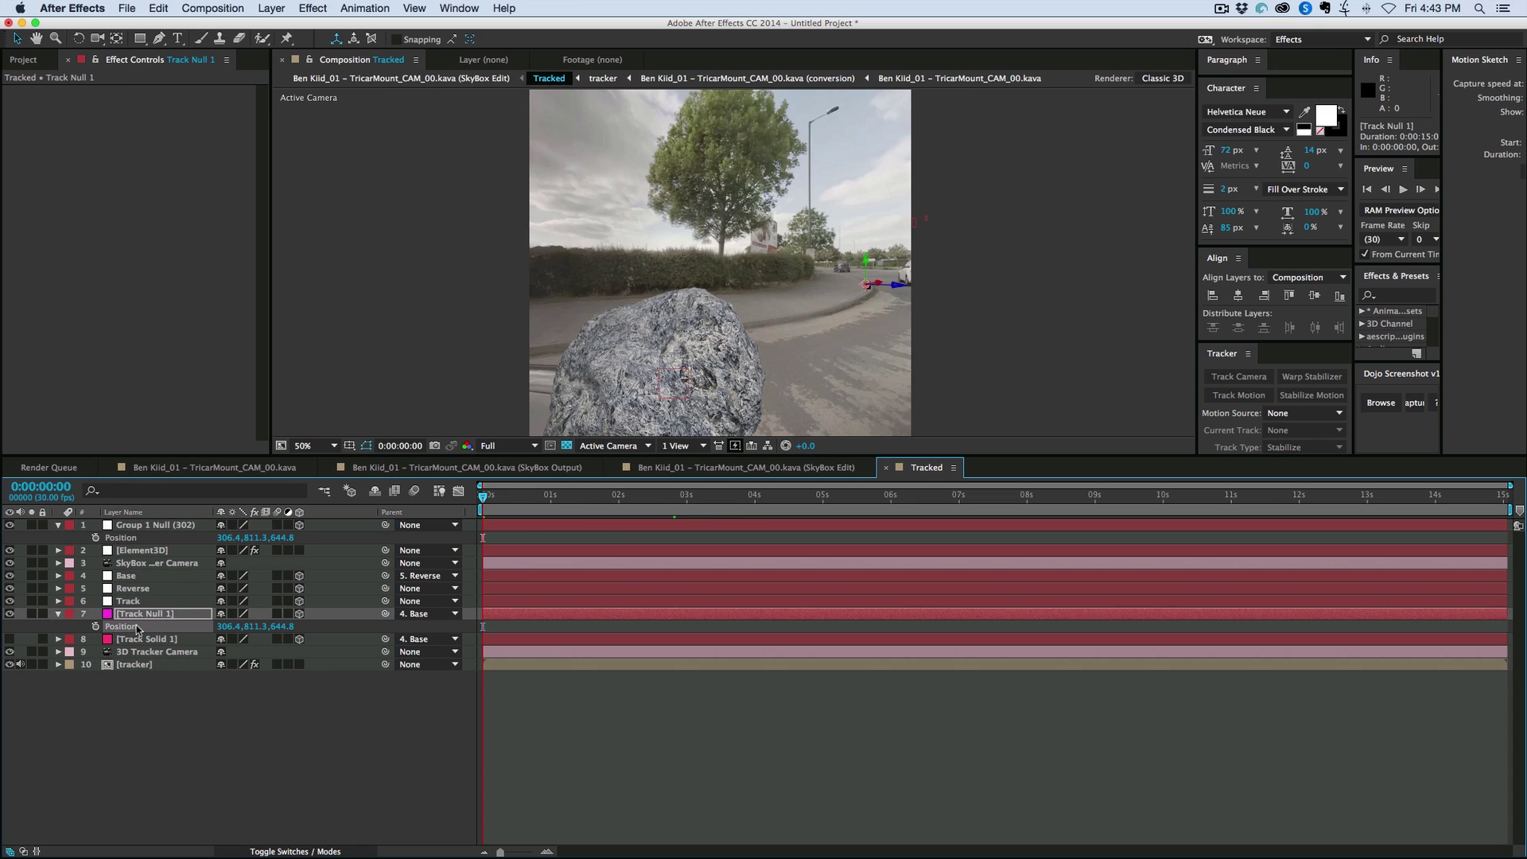
{"action": "left_click", "coordinate": [129, 540]}
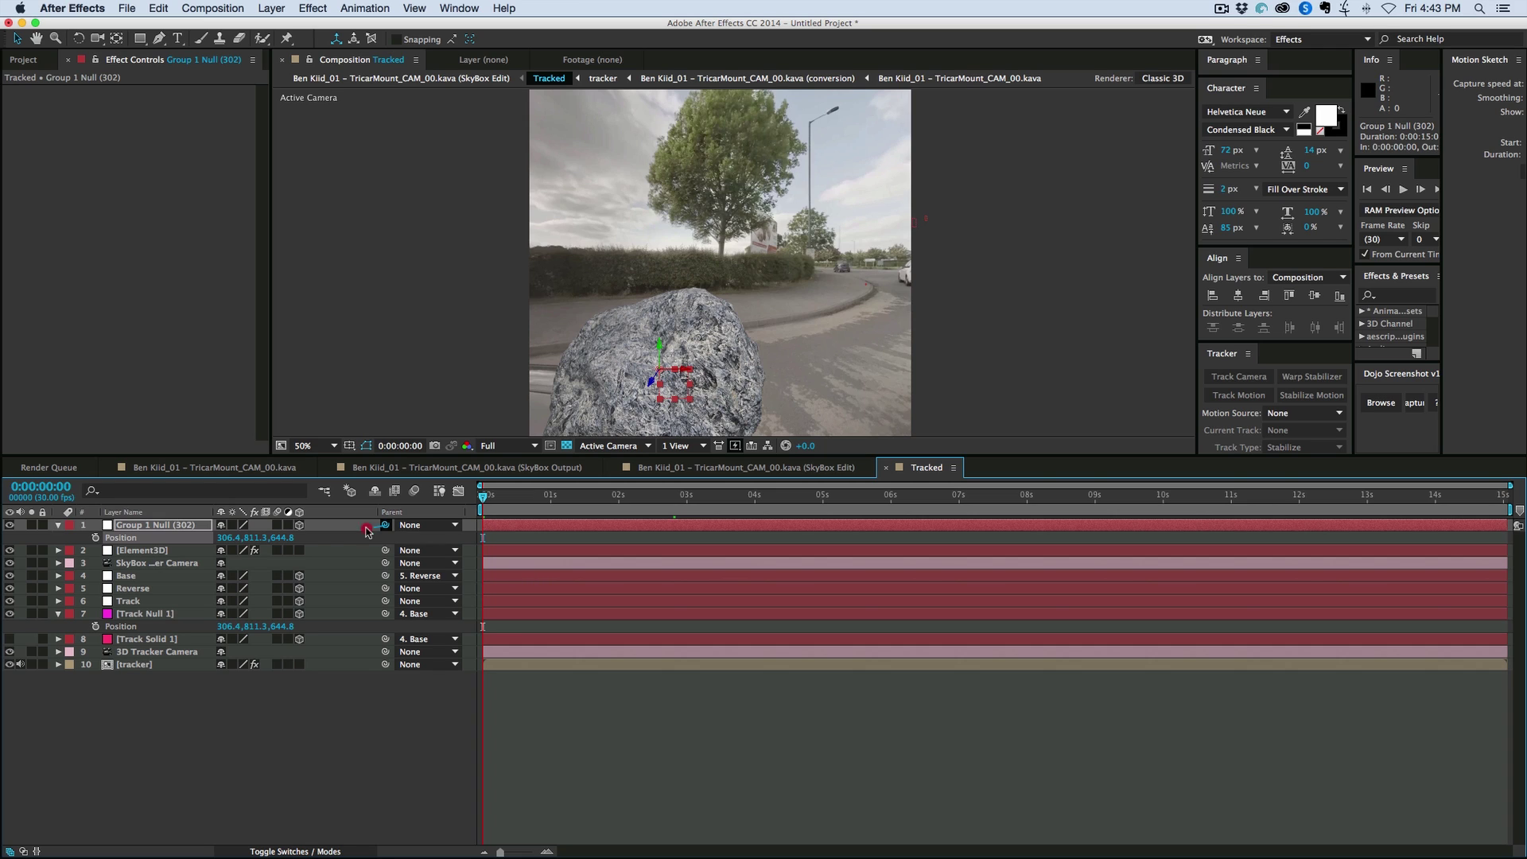
{"action": "left_click_drag", "start_coordinate": [385, 526], "coordinate": [137, 577]}
{"action": "left_click", "coordinate": [623, 719]}
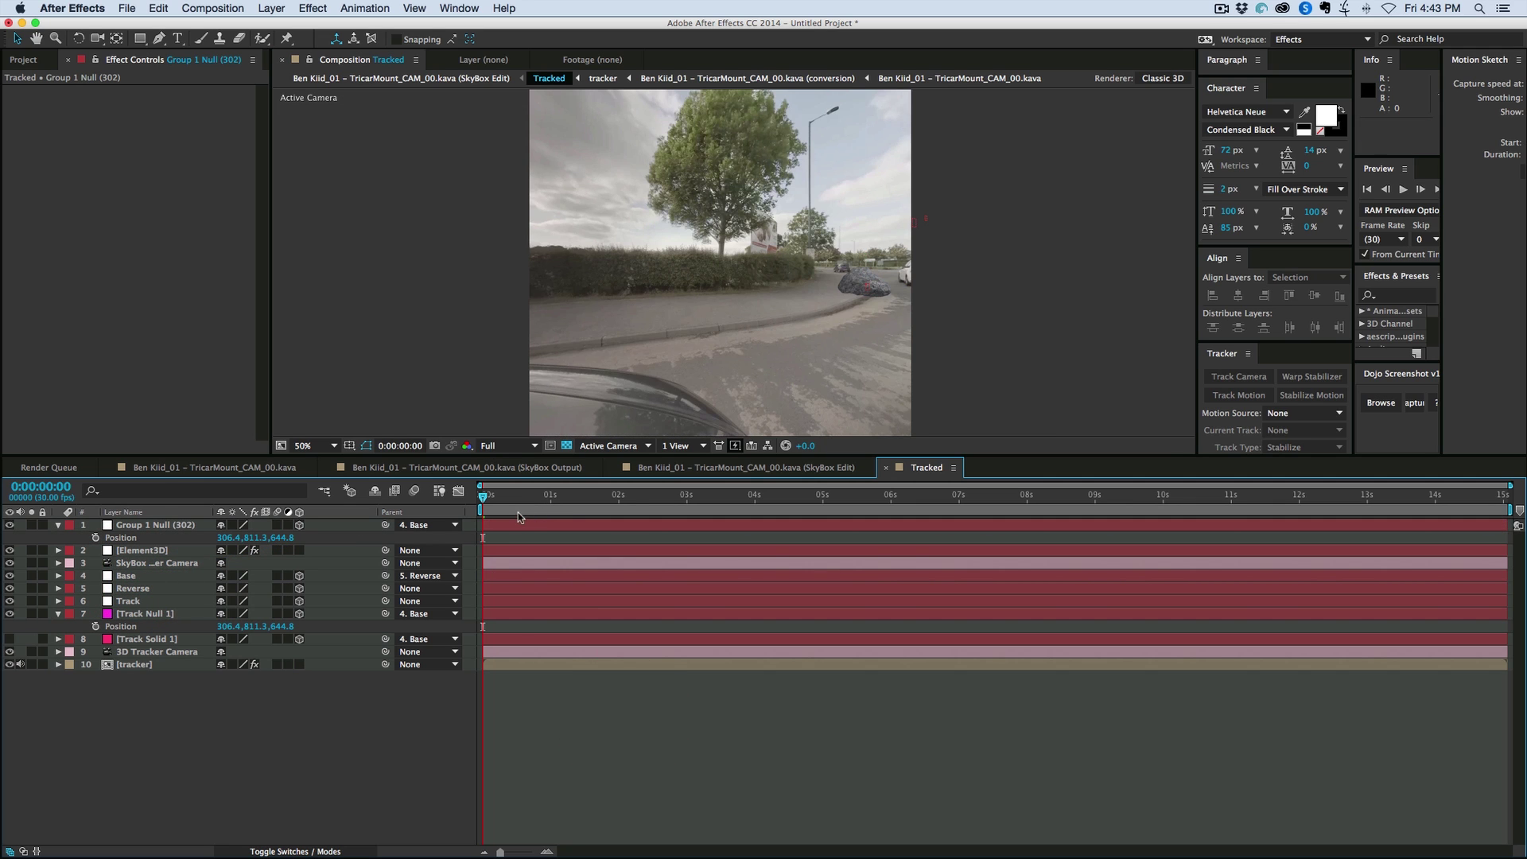
{"action": "left_click_drag", "start_coordinate": [521, 499], "coordinate": [655, 512]}
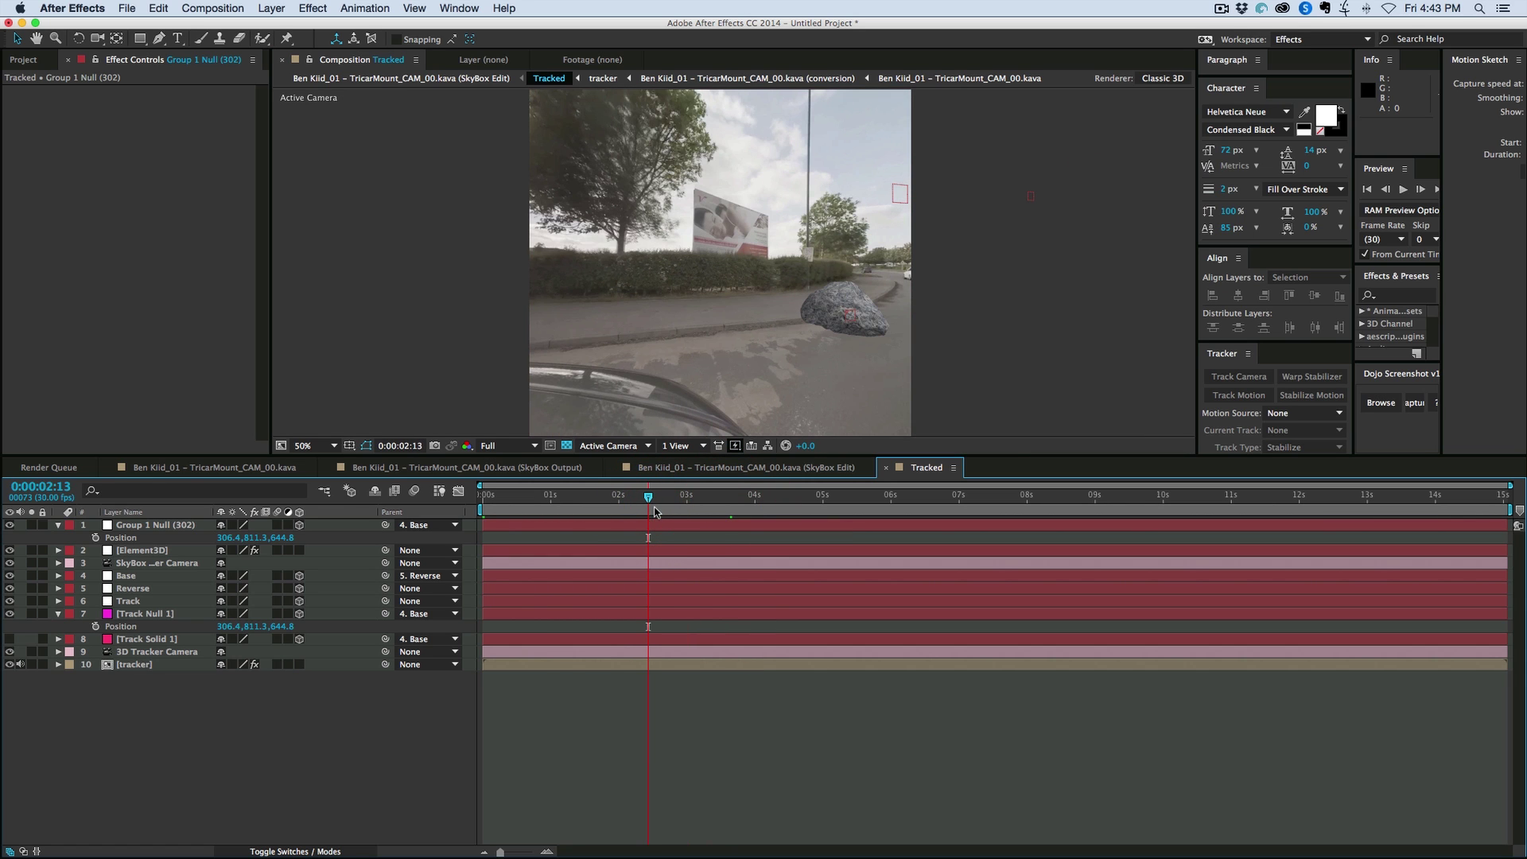
Push the rock farther back and lower it via Group 1 Null's anchor point, then select Element 3D
{"action": "left_click", "coordinate": [700, 499]}
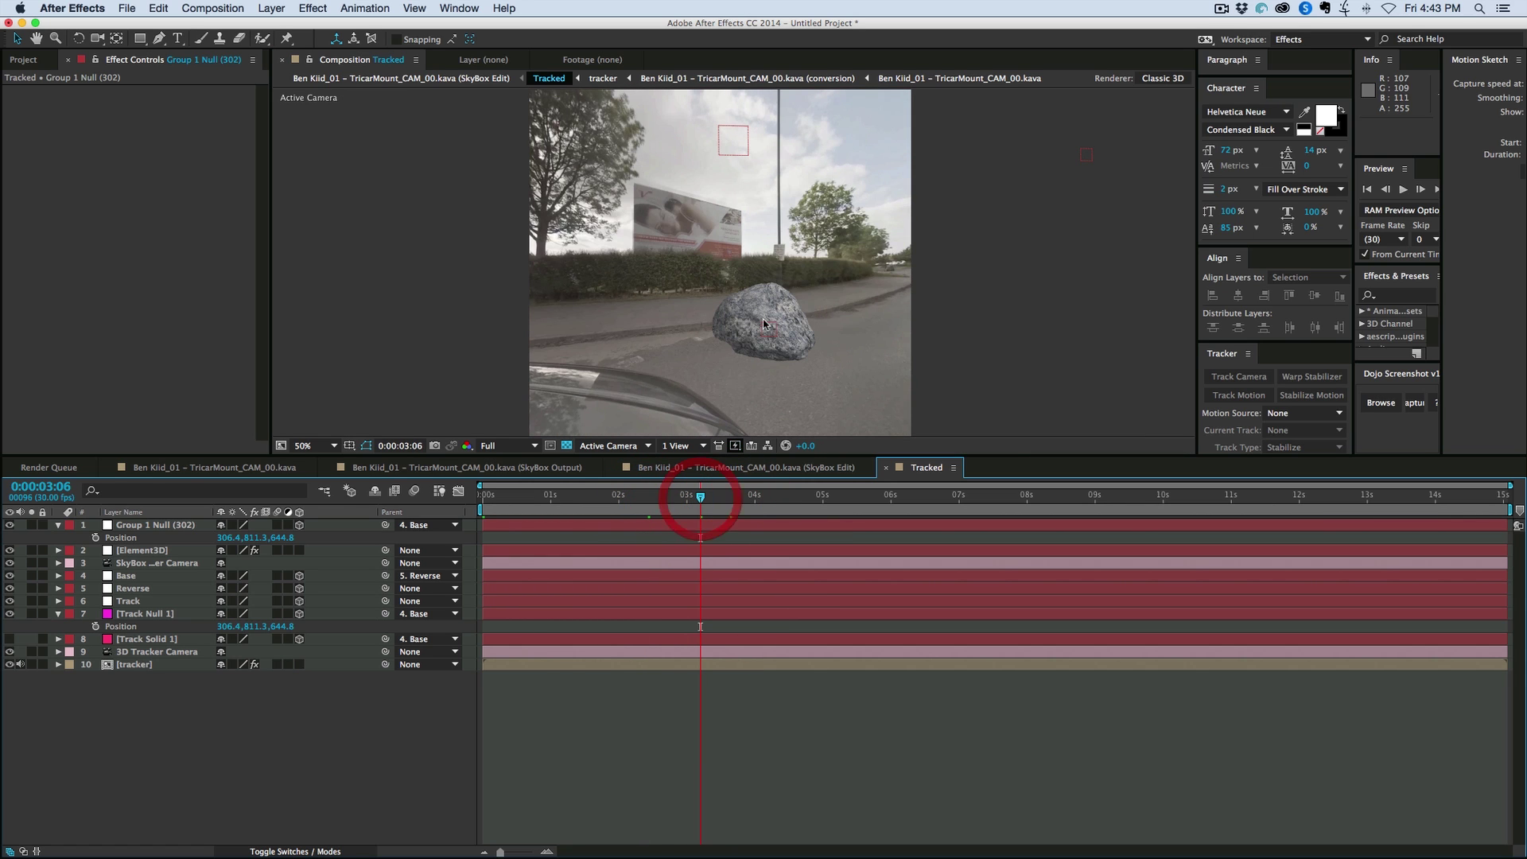
{"action": "left_click", "coordinate": [147, 531]}
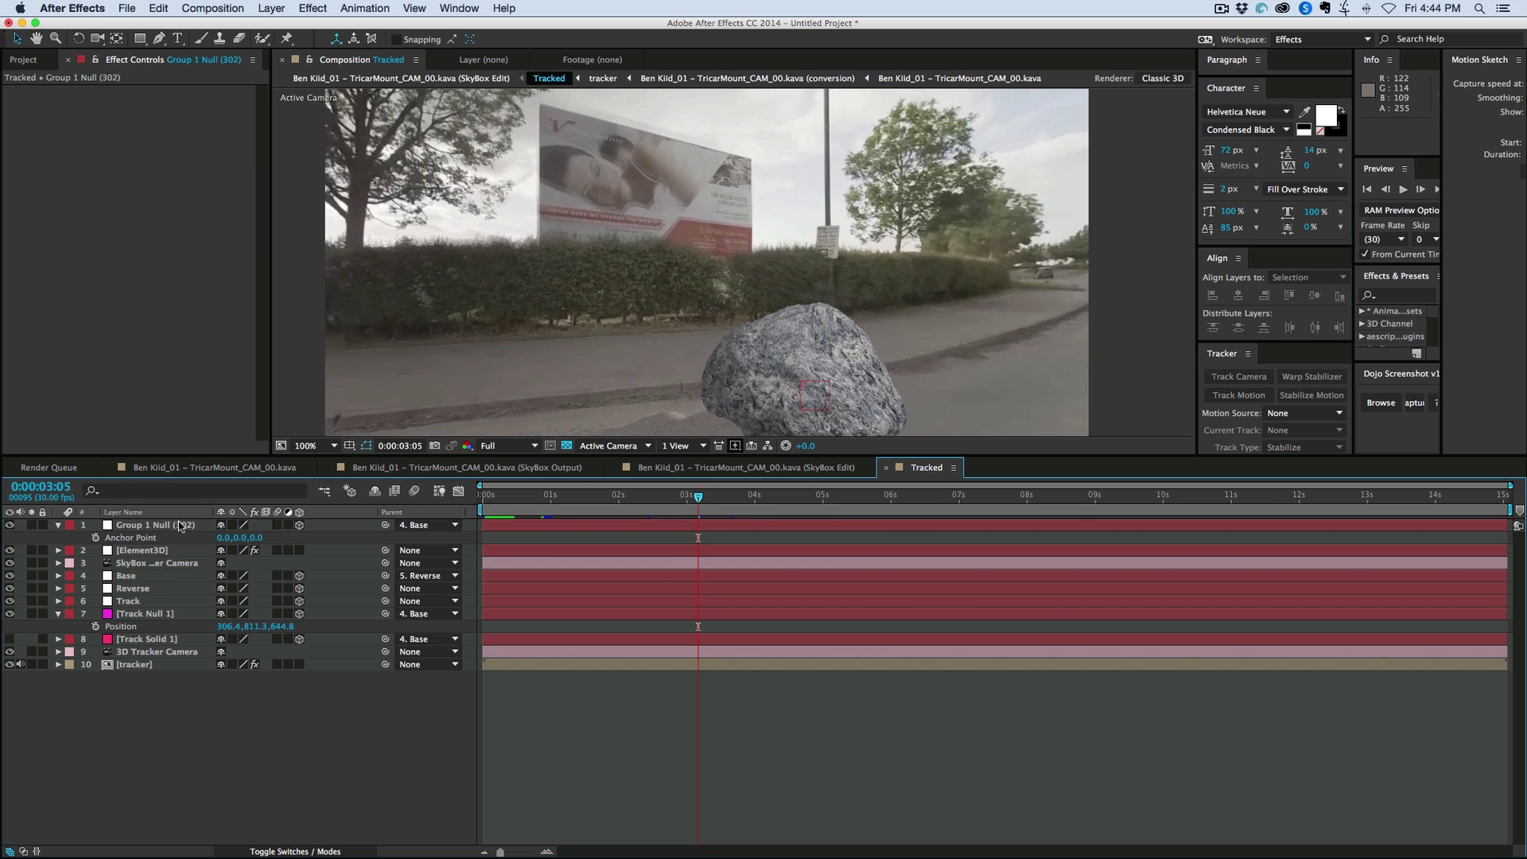
{"action": "left_click", "coordinate": [151, 530]}
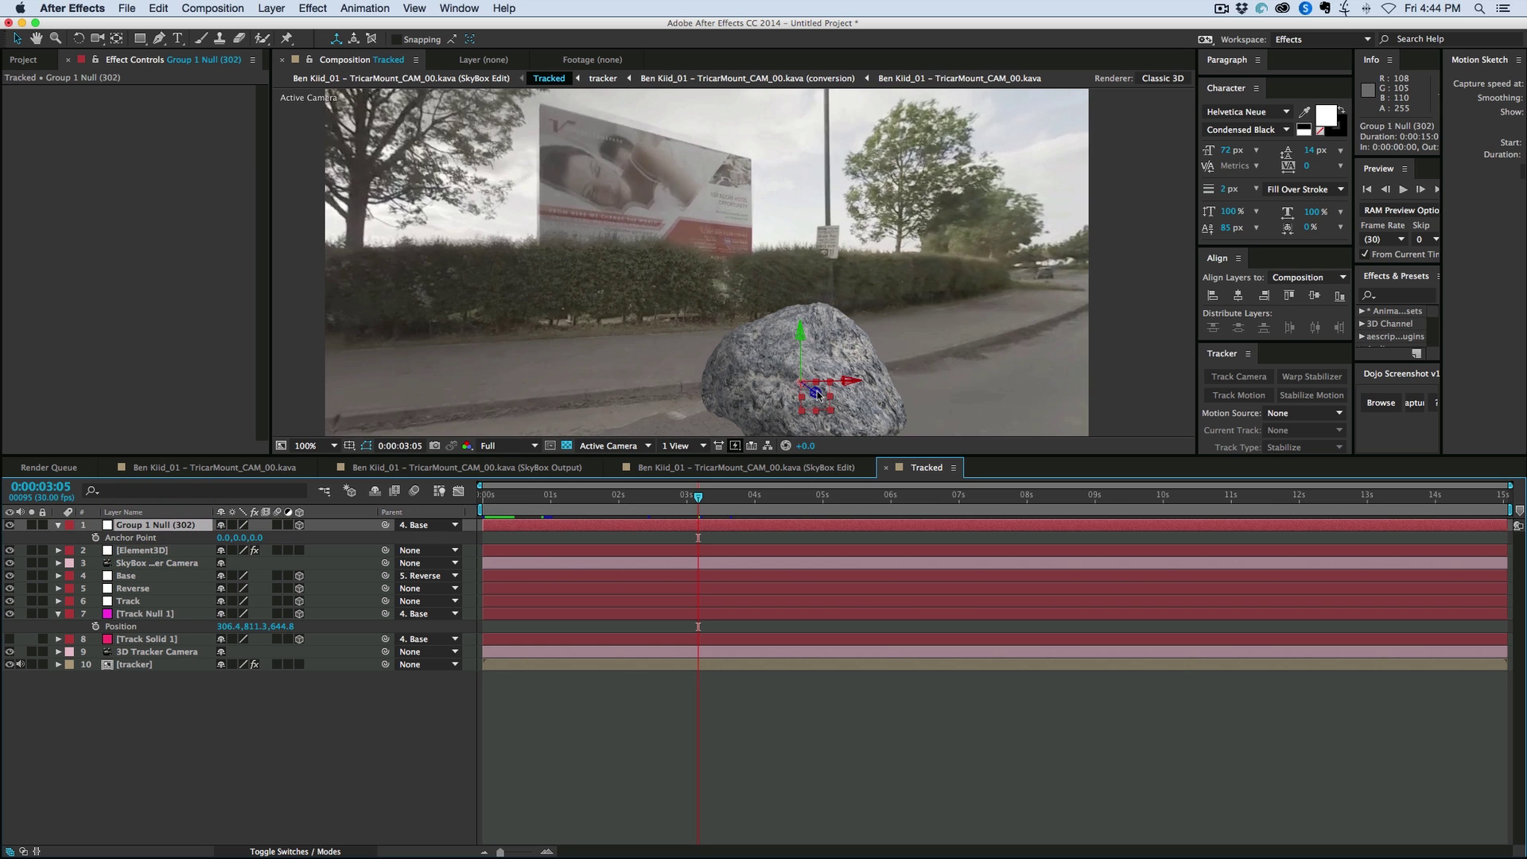
{"action": "left_click_drag", "start_coordinate": [818, 394], "coordinate": [512, 226]}
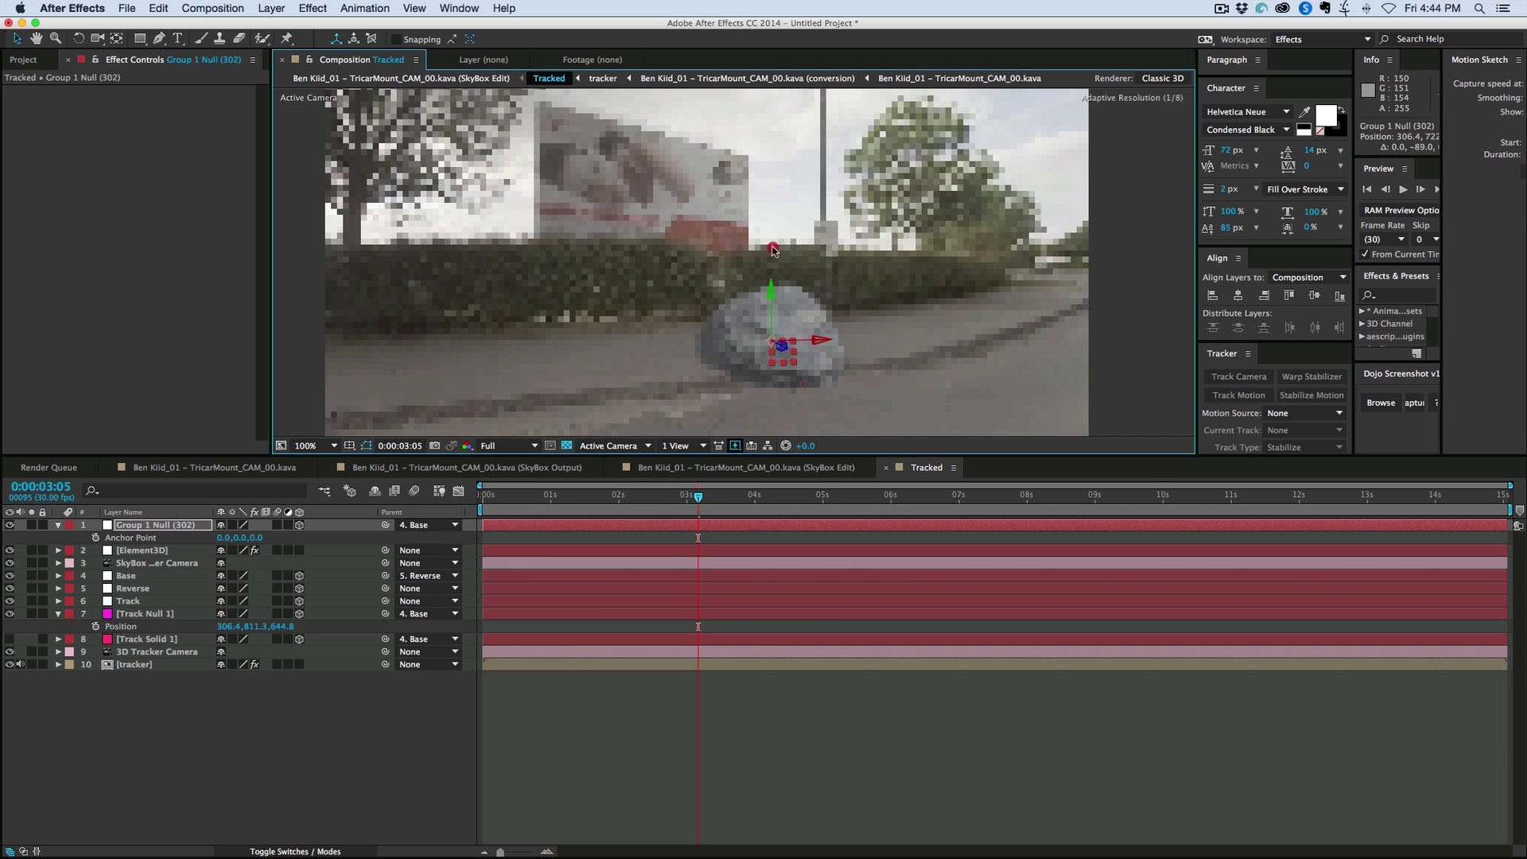
{"action": "left_click", "coordinate": [603, 501]}
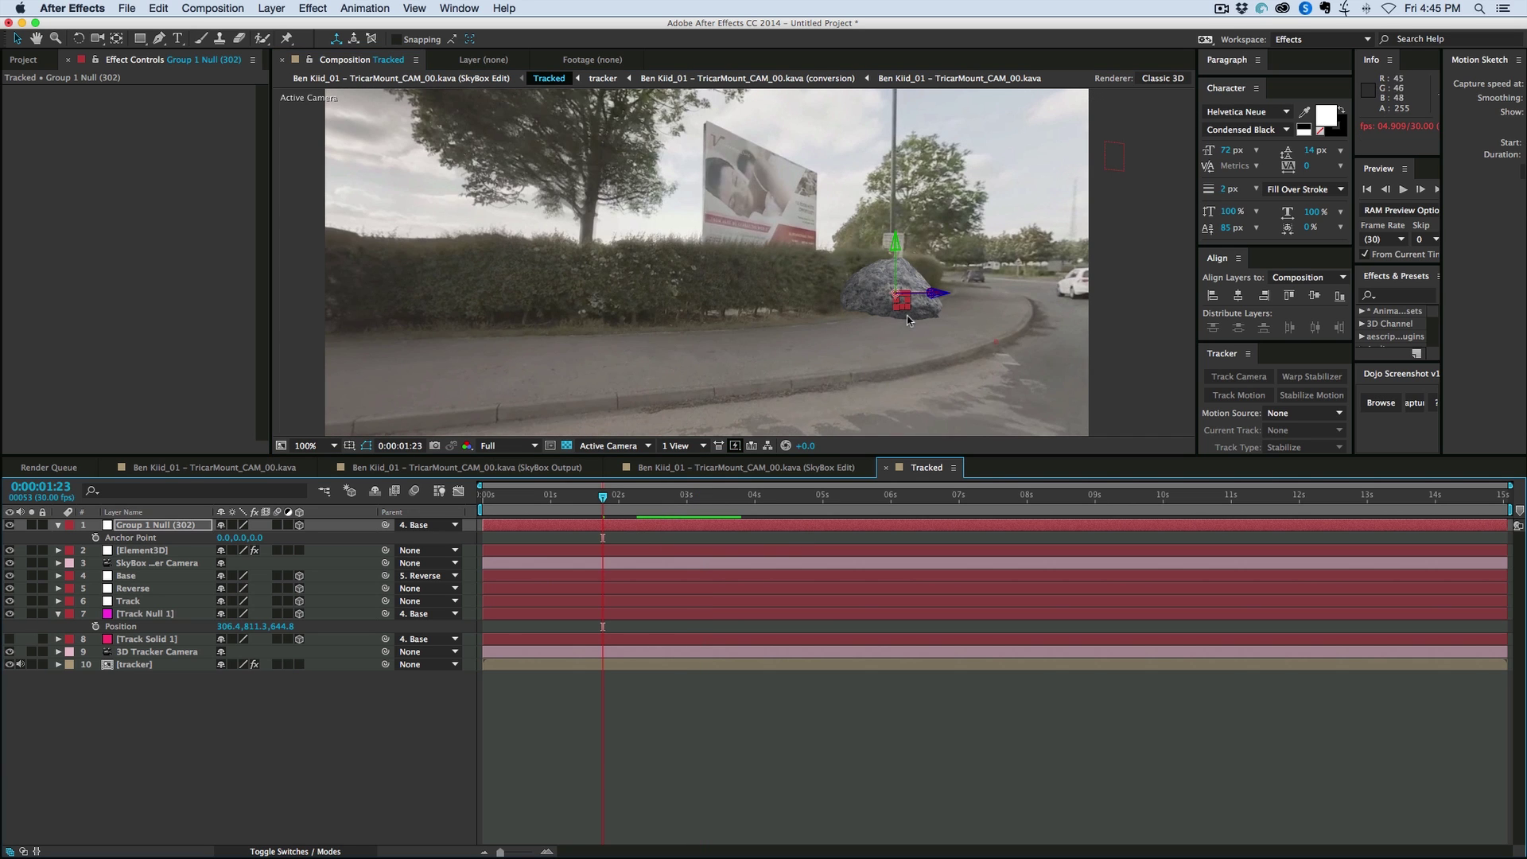
{"action": "left_click_drag", "start_coordinate": [895, 249], "coordinate": [895, 256]}
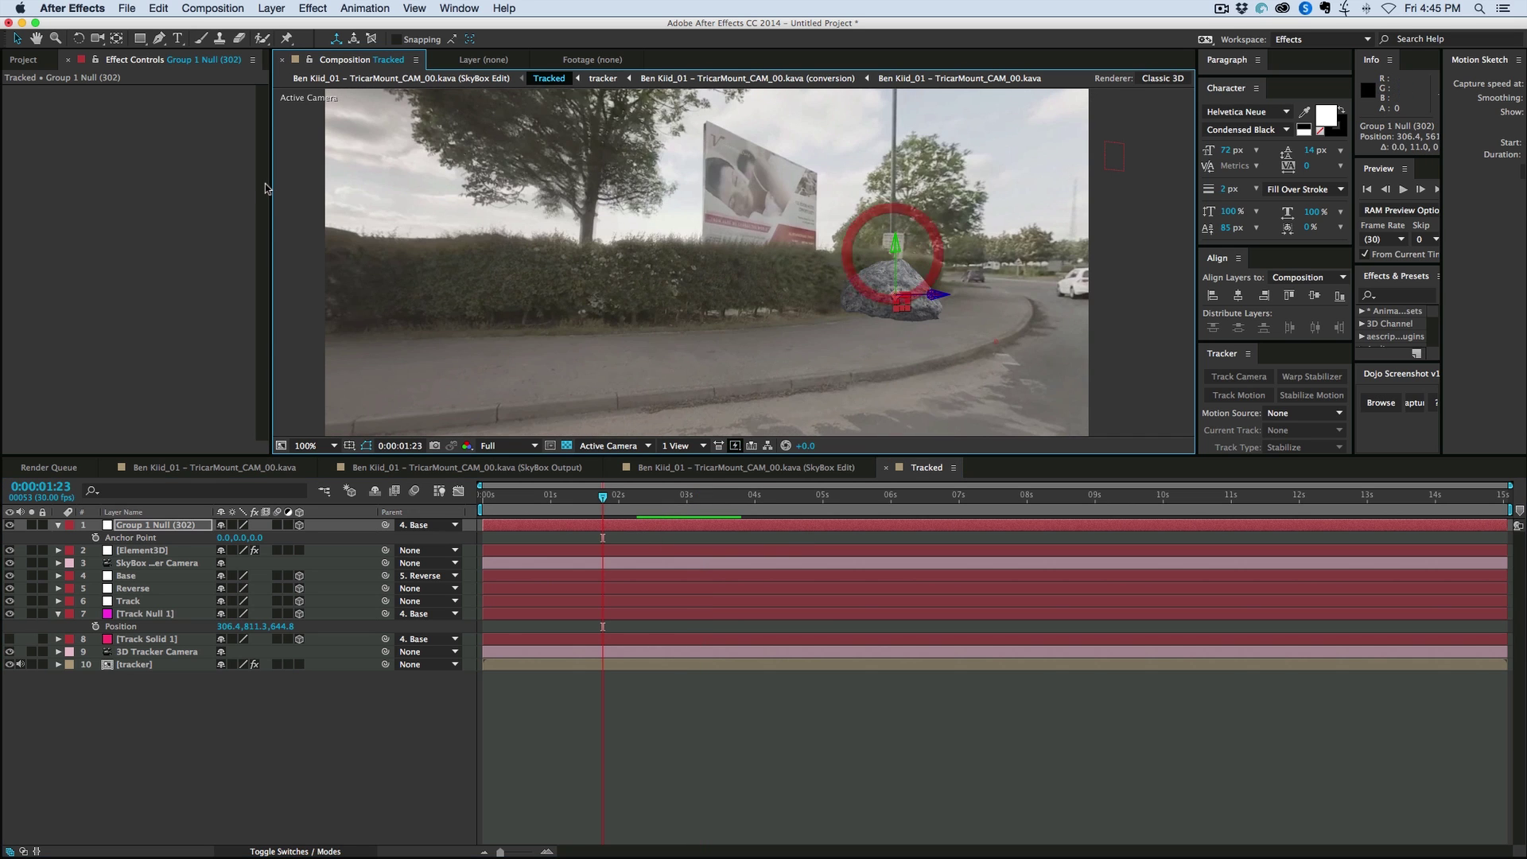
{"action": "left_click", "coordinate": [151, 555]}
In Element 3D Scene Setup, add a 6.75 × 12.13 plane to the rock's group, lowered to Y -0.36
{"action": "left_click", "coordinate": [76, 122]}
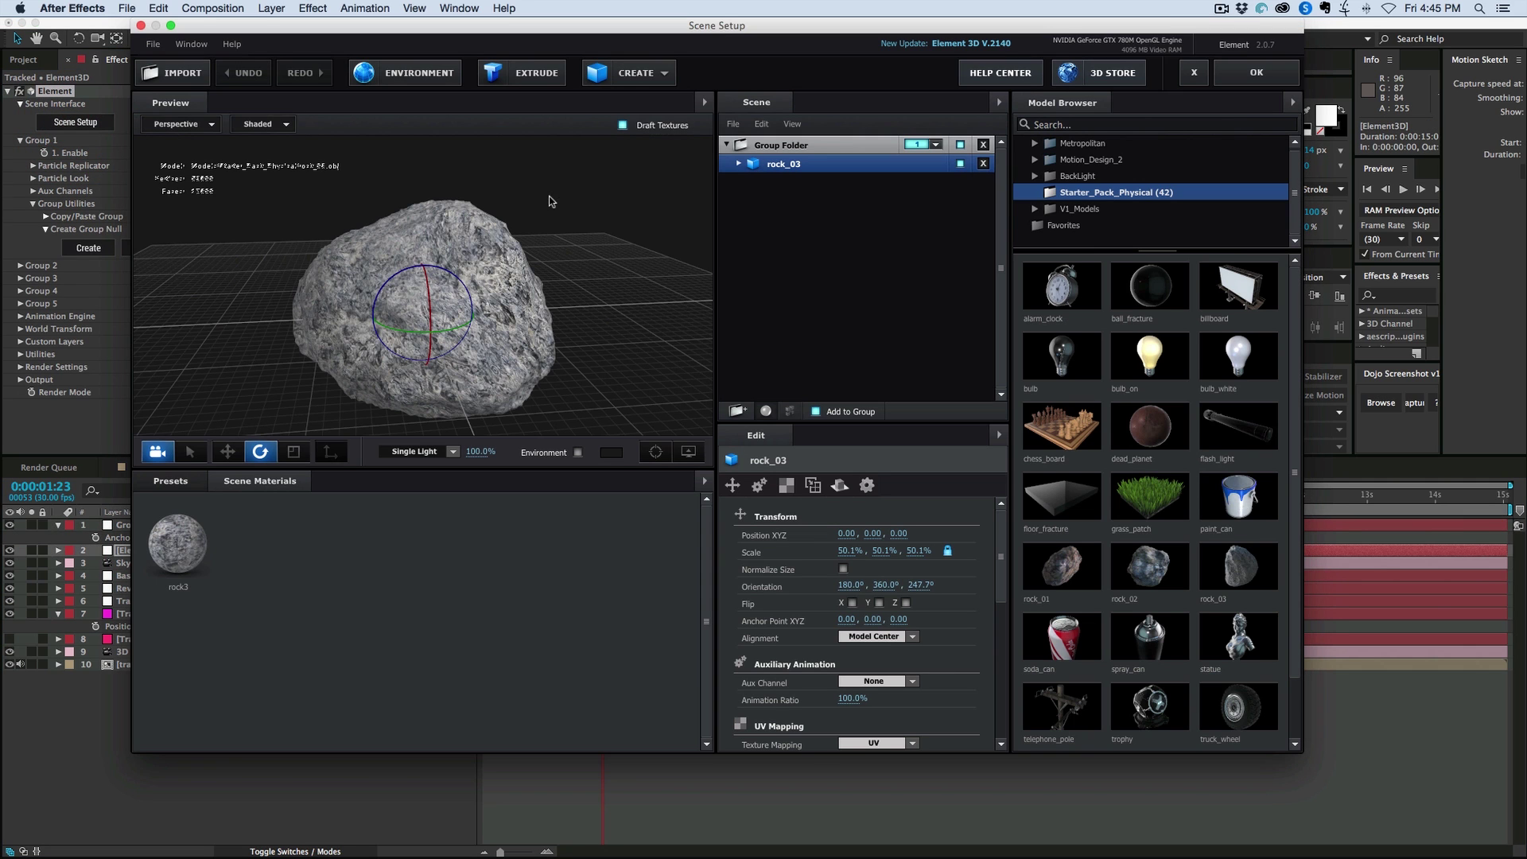
{"action": "left_click", "coordinate": [798, 146]}
{"action": "left_click", "coordinate": [645, 73]}
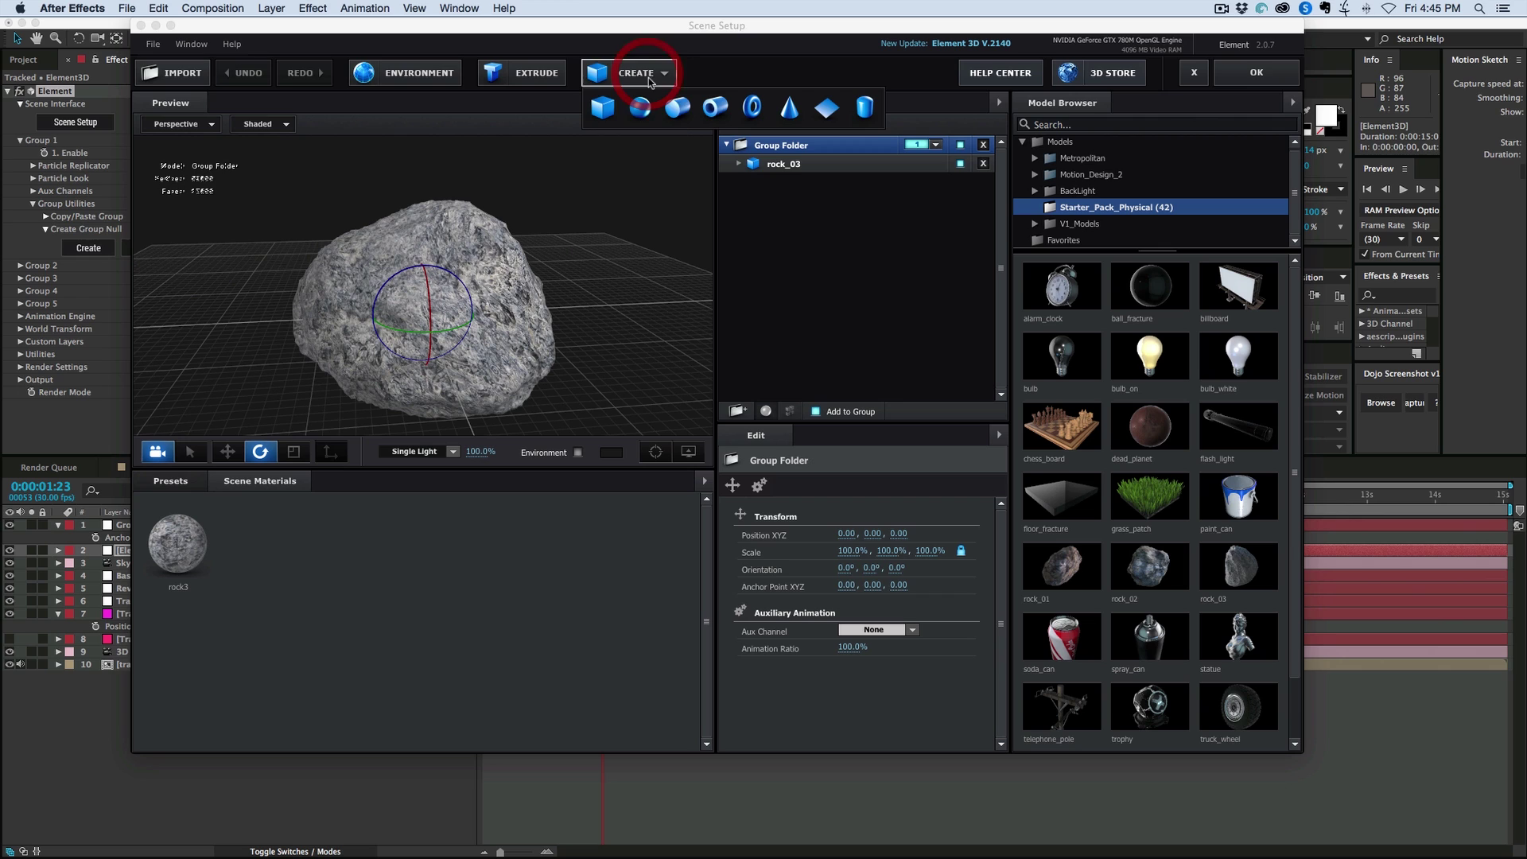
{"action": "left_click", "coordinate": [827, 108]}
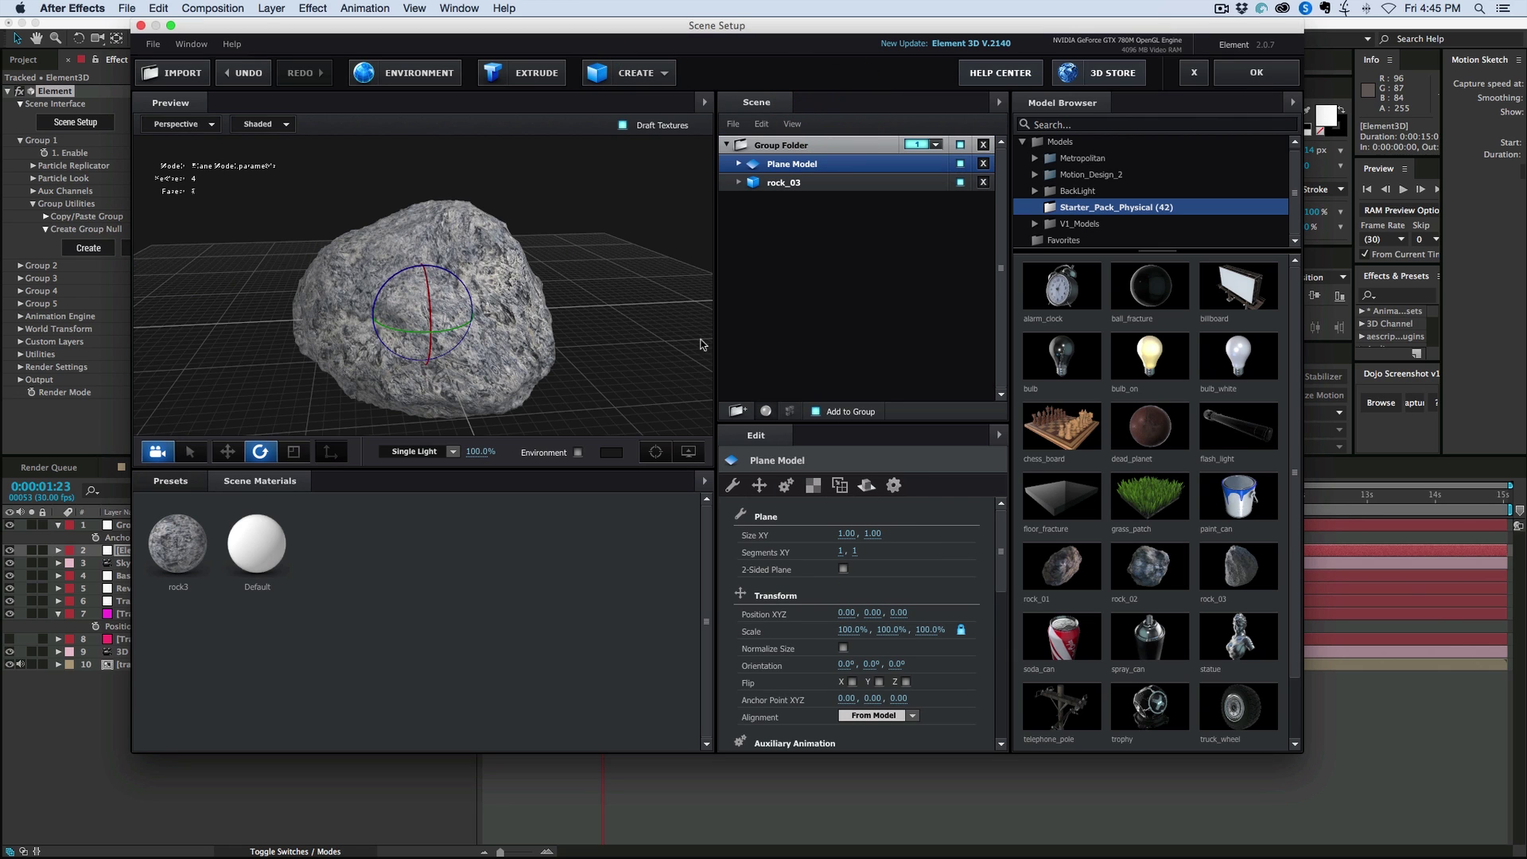
{"action": "left_click", "coordinate": [804, 163]}
{"action": "left_click_drag", "start_coordinate": [970, 537], "coordinate": [1487, 506]}
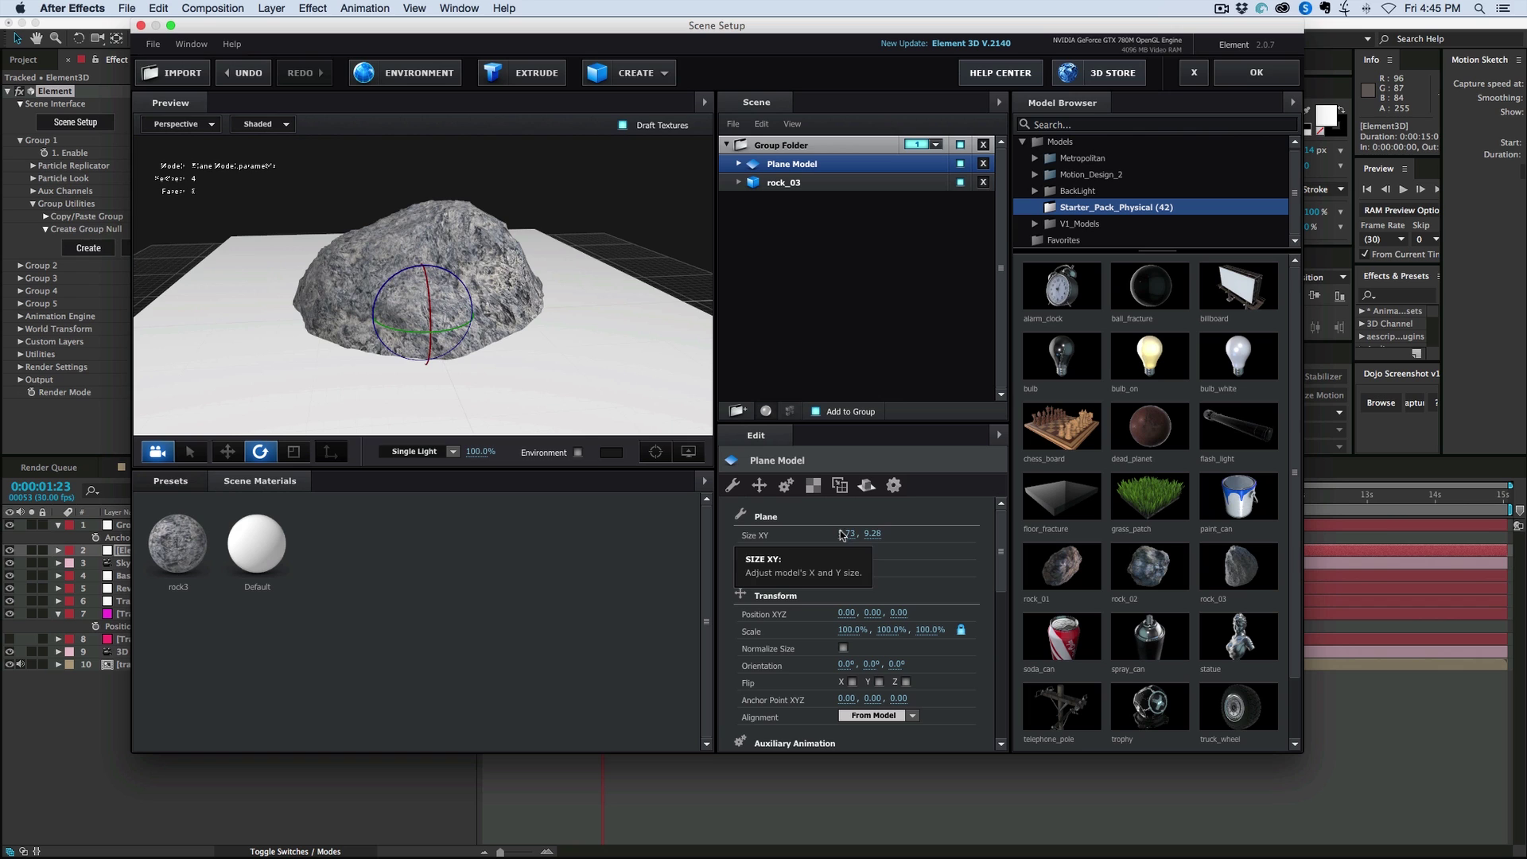
{"action": "left_click_drag", "start_coordinate": [871, 535], "coordinate": [939, 531]}
{"action": "left_click", "coordinate": [227, 451]}
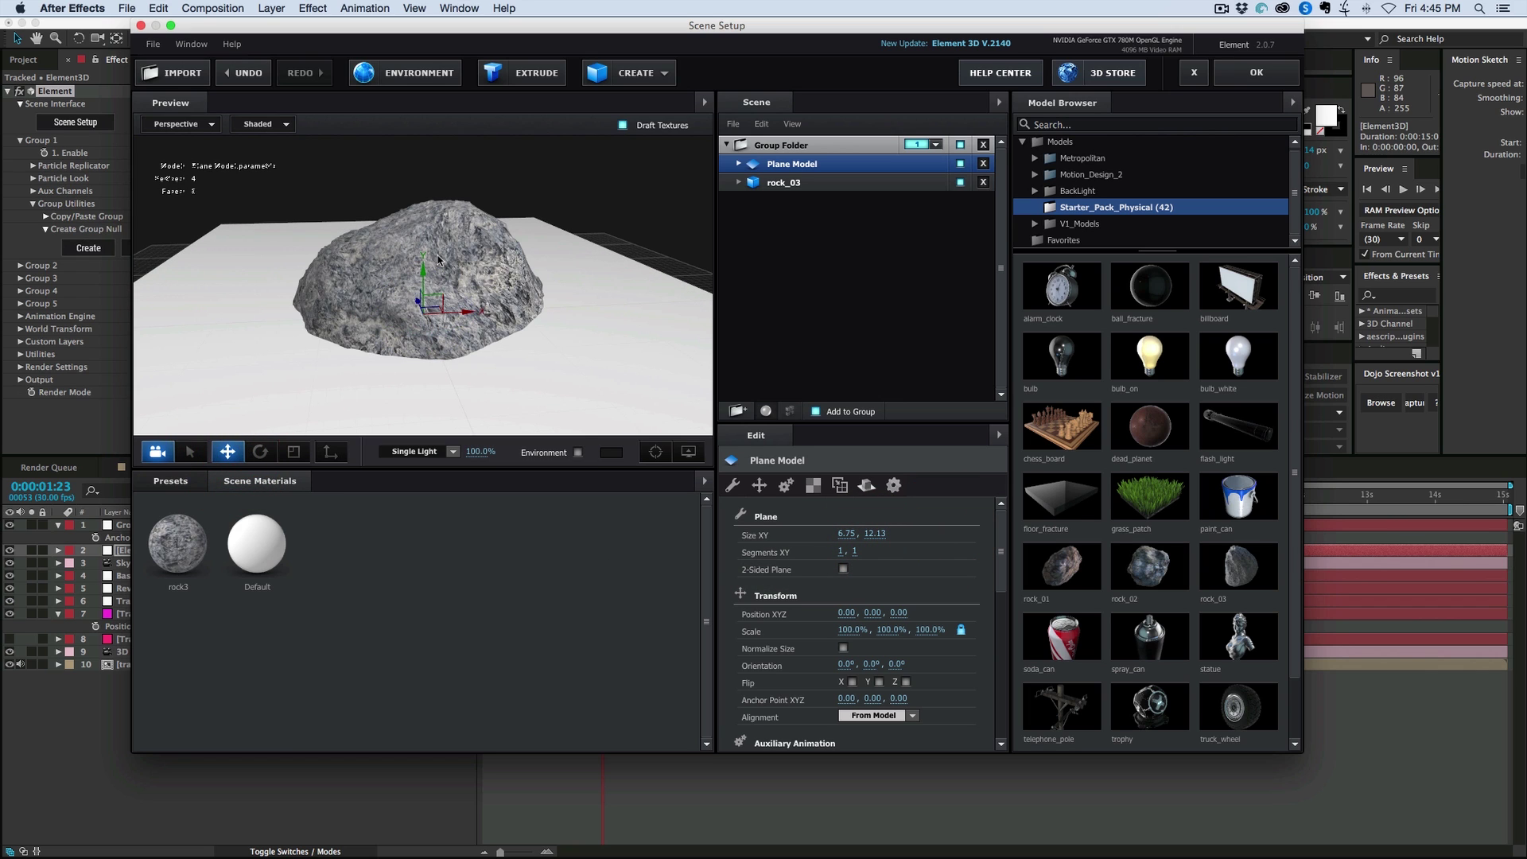
{"action": "left_click_drag", "start_coordinate": [424, 272], "coordinate": [422, 308]}
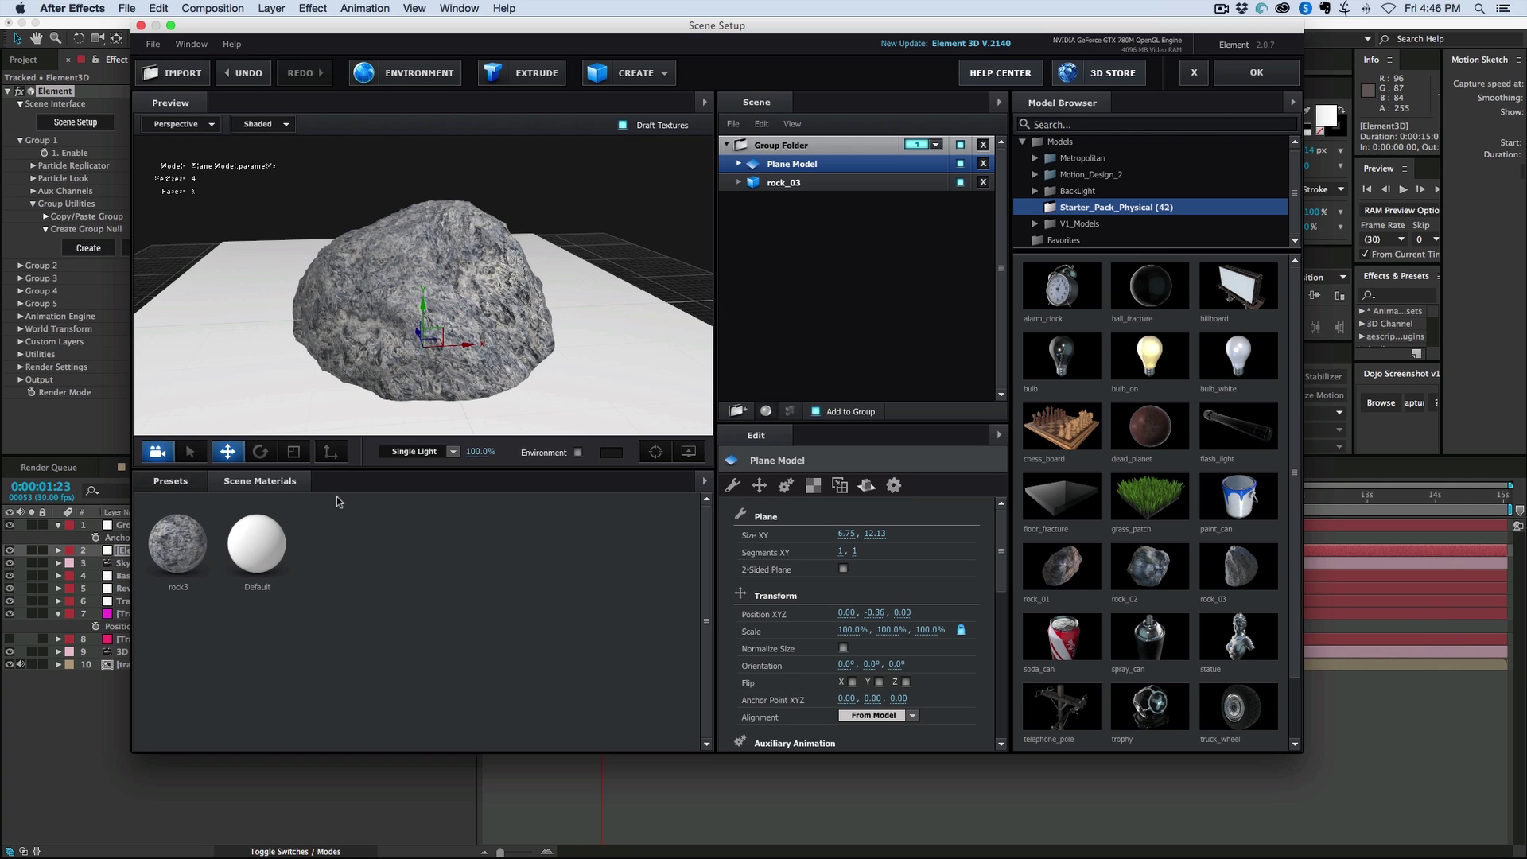
Apply the Matte_Shadow material from the Physical presets to the plane and confirm the scene
{"action": "left_click", "coordinate": [171, 481]}
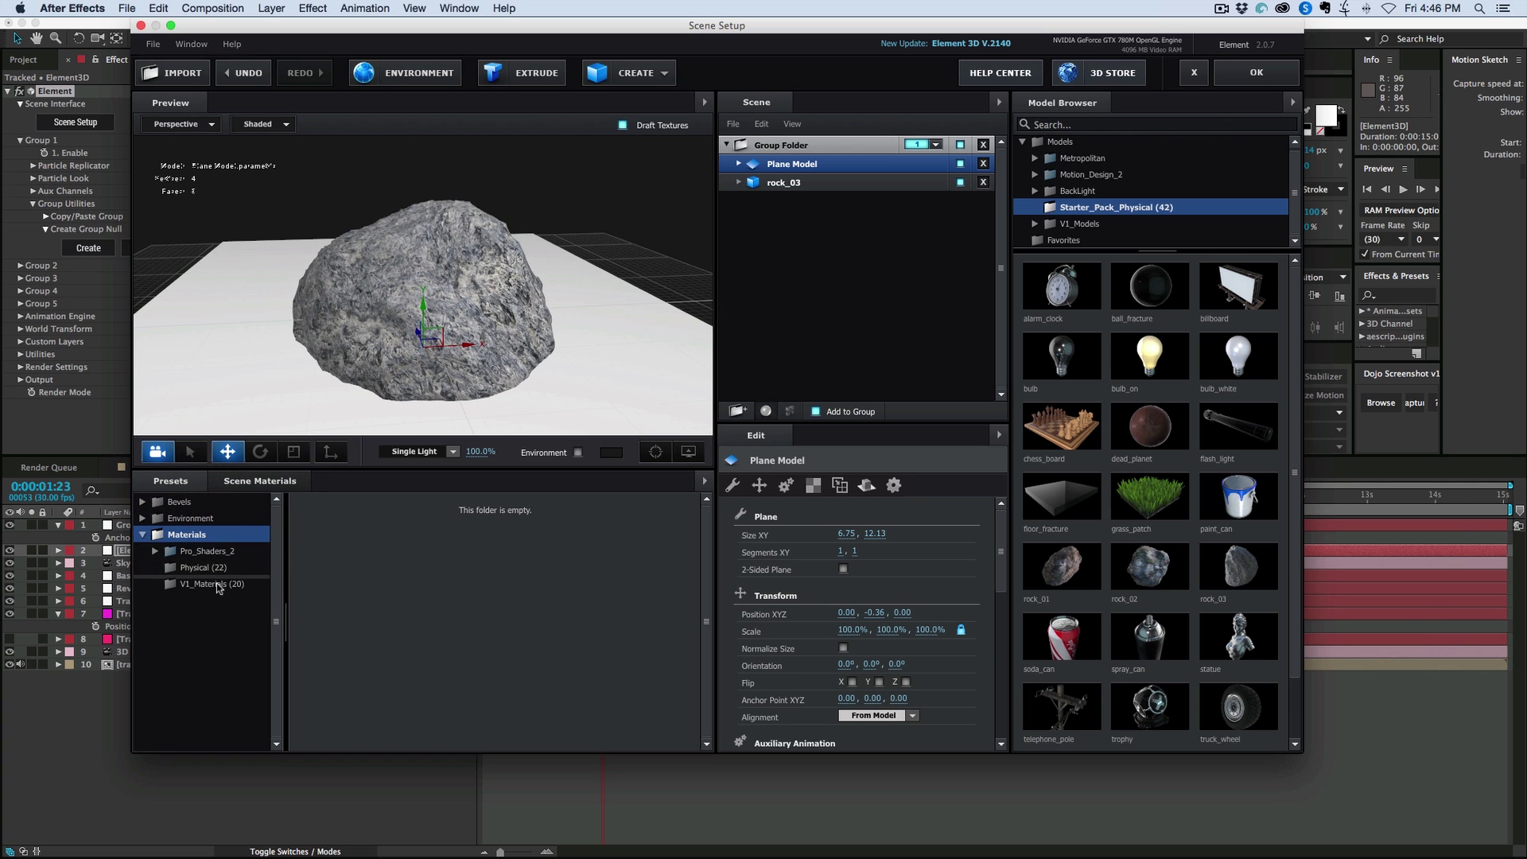
{"action": "left_click", "coordinate": [215, 584]}
{"action": "left_click", "coordinate": [191, 567]}
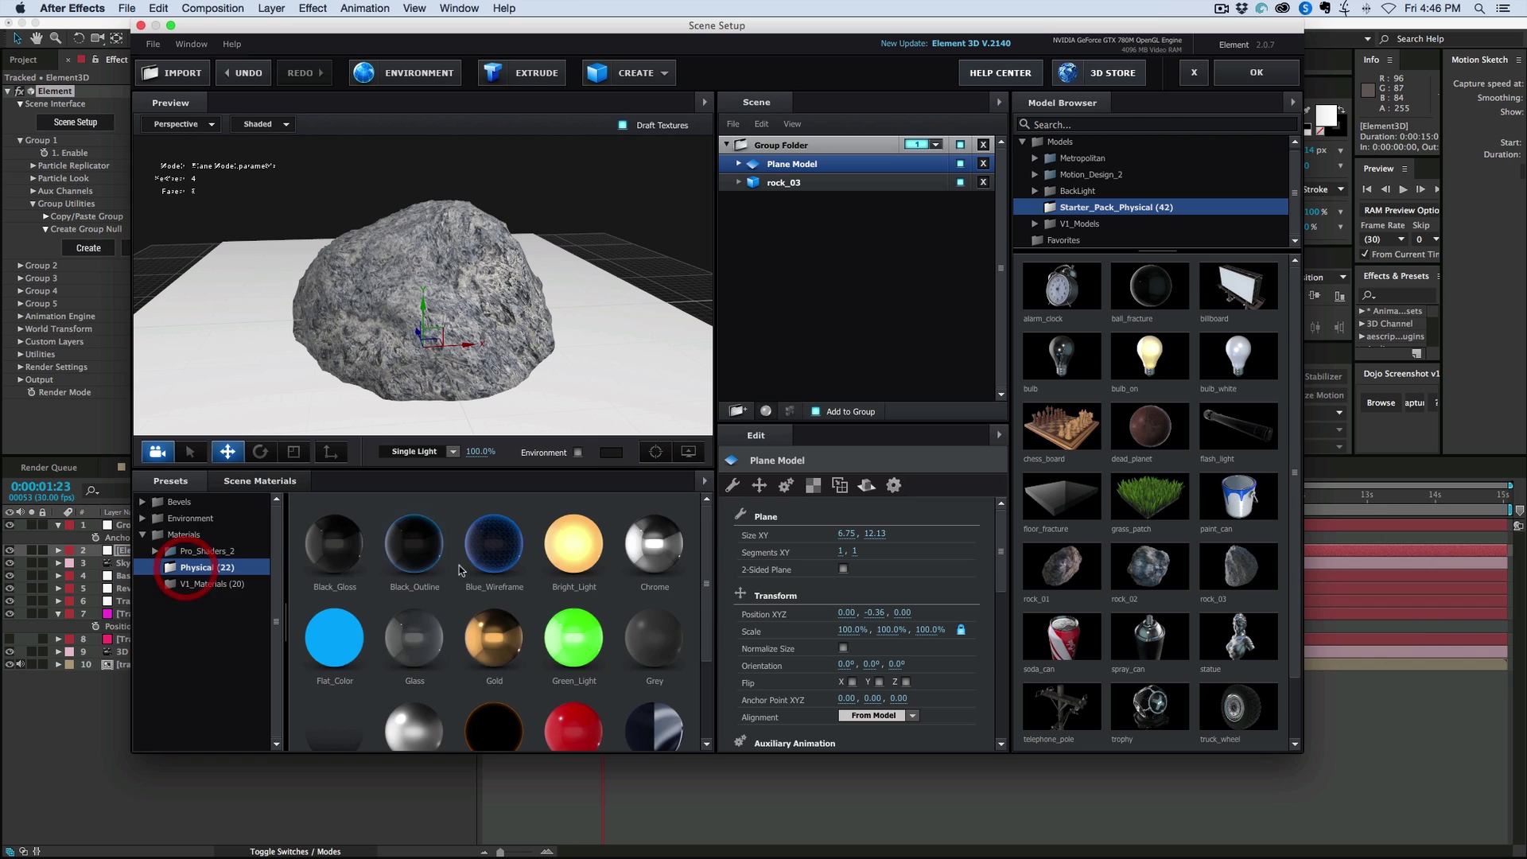
{"action": "scroll", "coordinate": [460, 570], "scroll_direction": "down", "scroll_amount": 4}
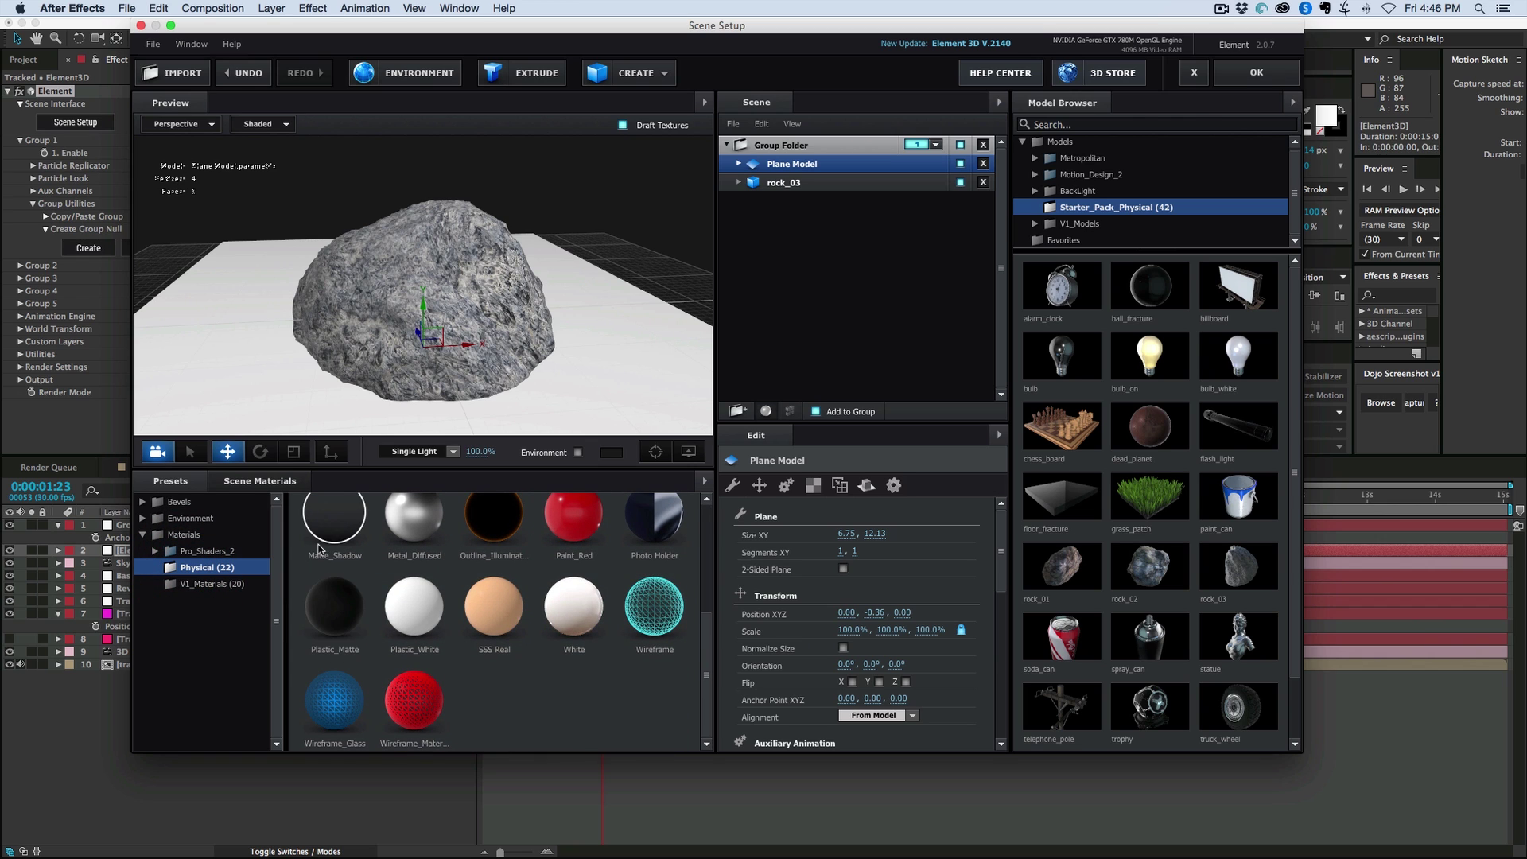
{"action": "left_click_drag", "start_coordinate": [318, 549], "coordinate": [804, 197]}
{"action": "left_click", "coordinate": [738, 164]}
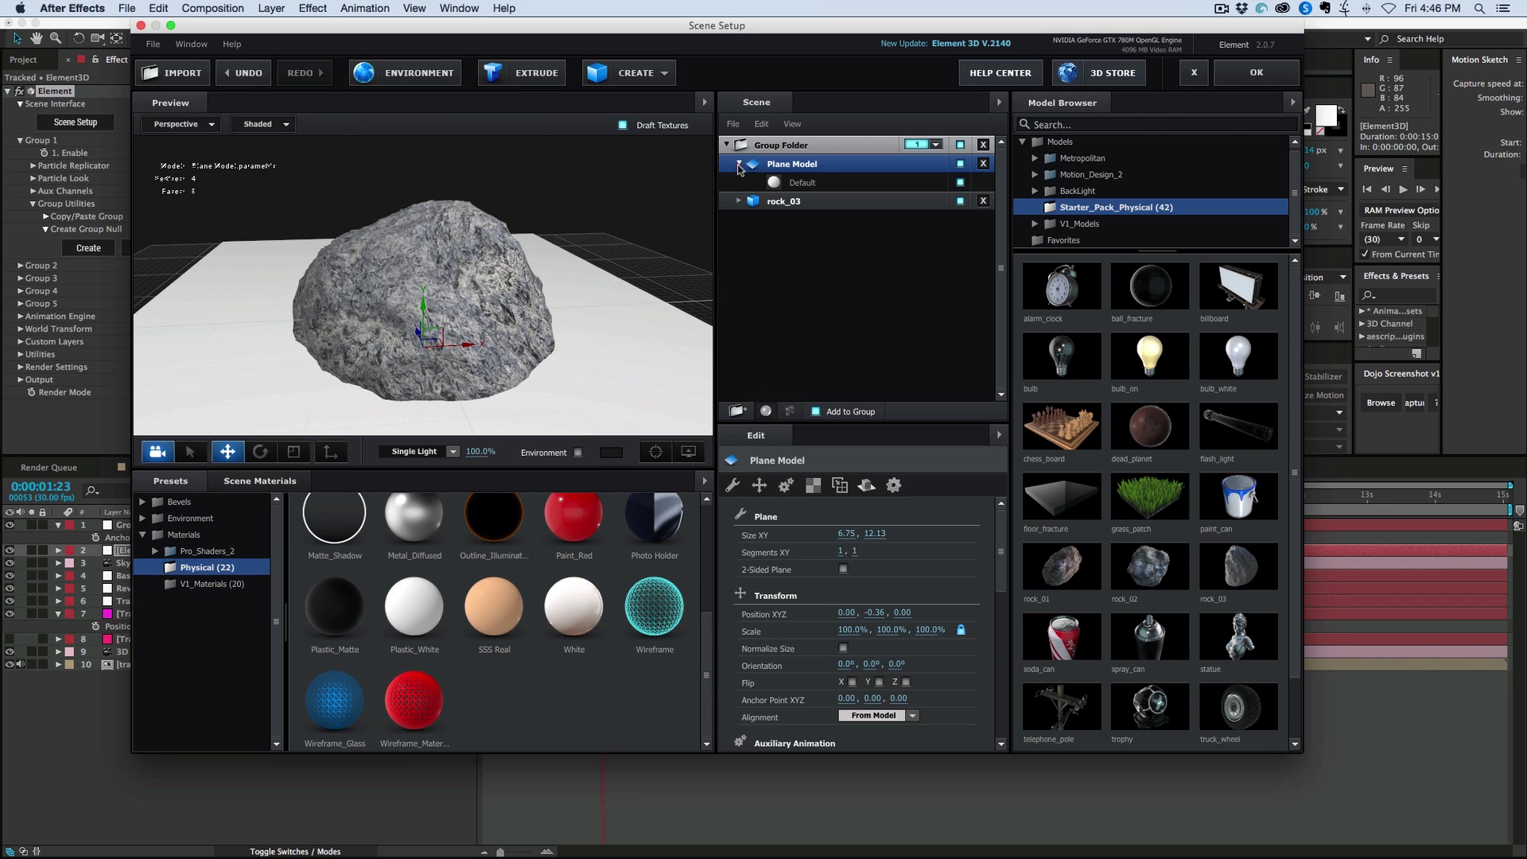
{"action": "left_click", "coordinate": [799, 182]}
{"action": "left_click_drag", "start_coordinate": [345, 617], "coordinate": [811, 187]}
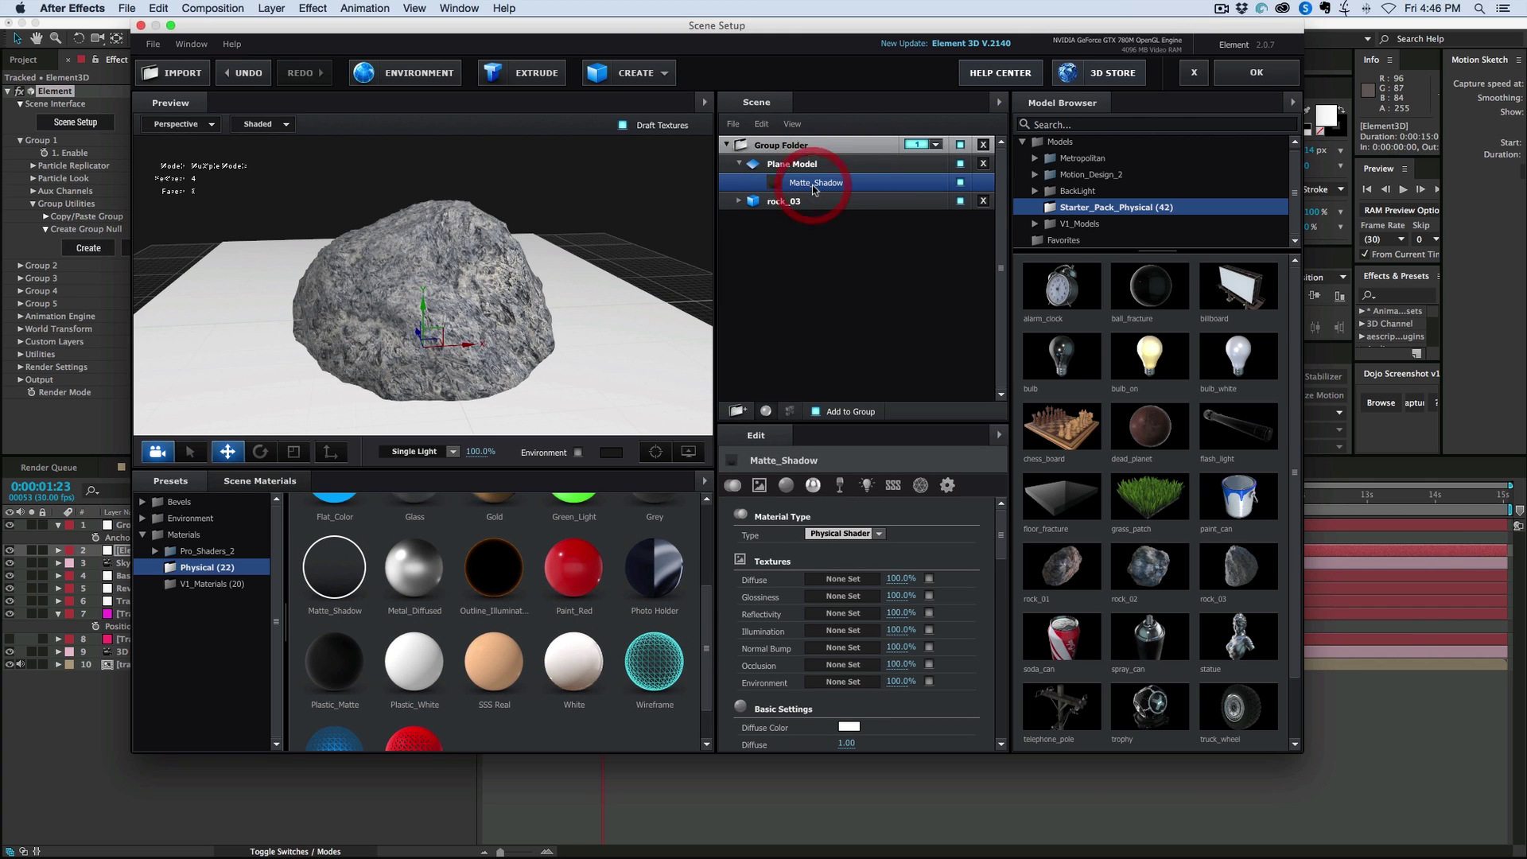
{"action": "left_click", "coordinate": [1244, 78]}
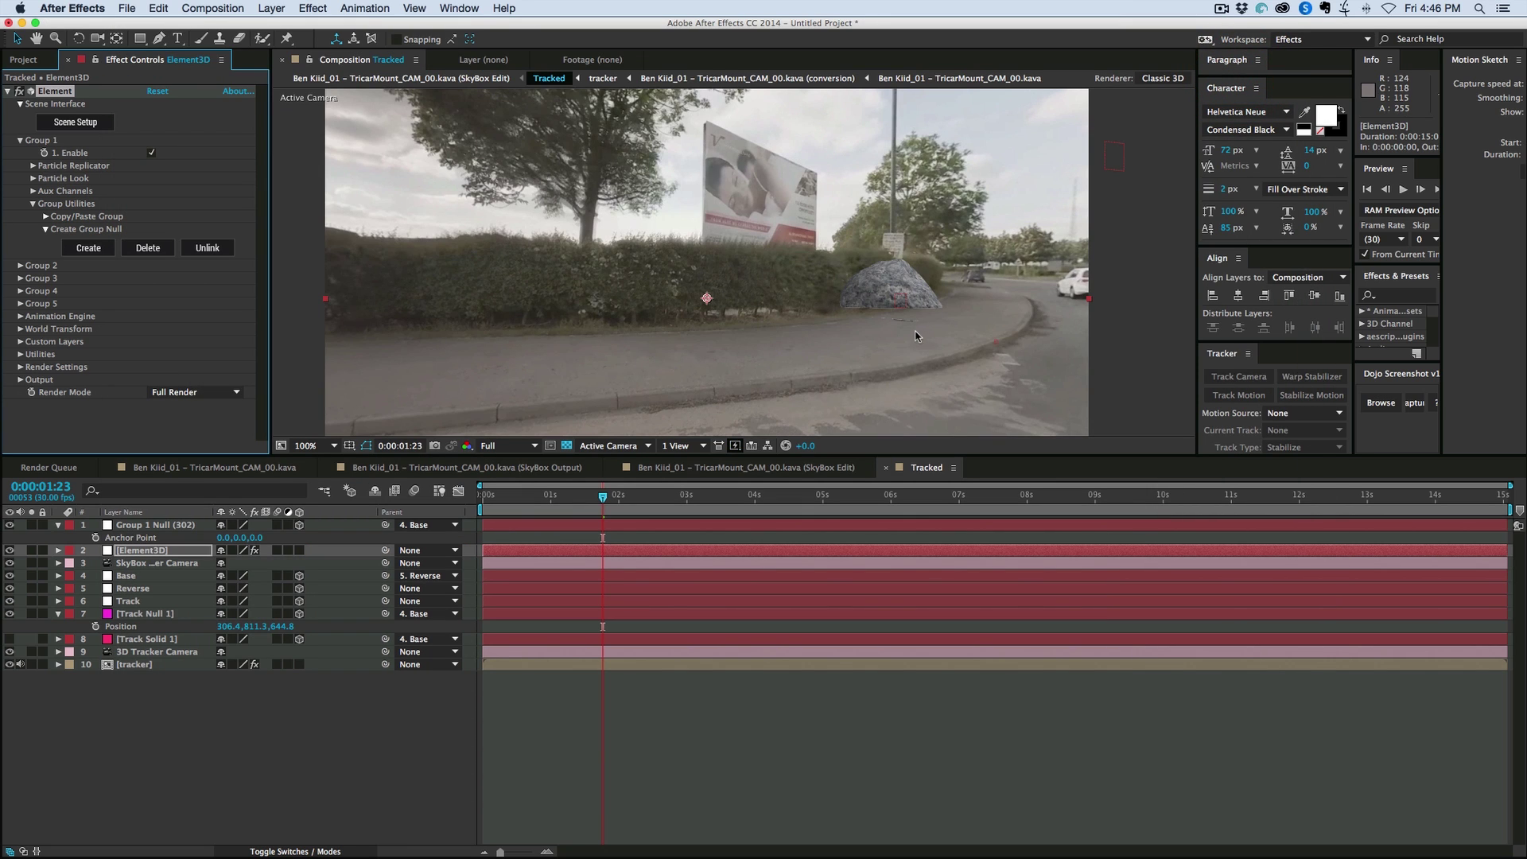
Enable SSAO ambient occlusion on the Element 3D layer with intensity 12.0
{"action": "left_click", "coordinate": [629, 525]}
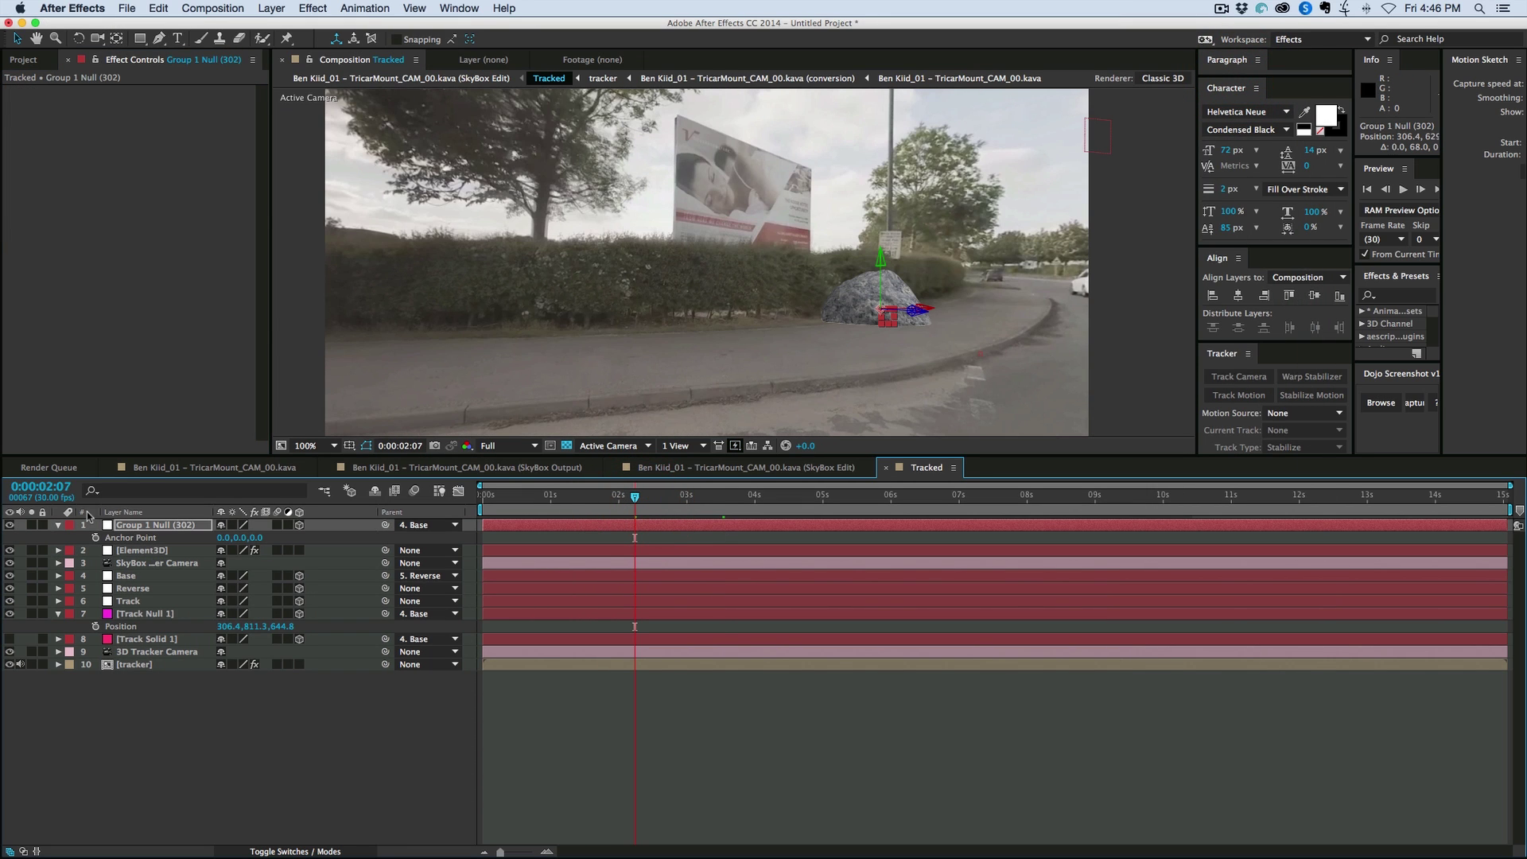
{"action": "left_click", "coordinate": [153, 550]}
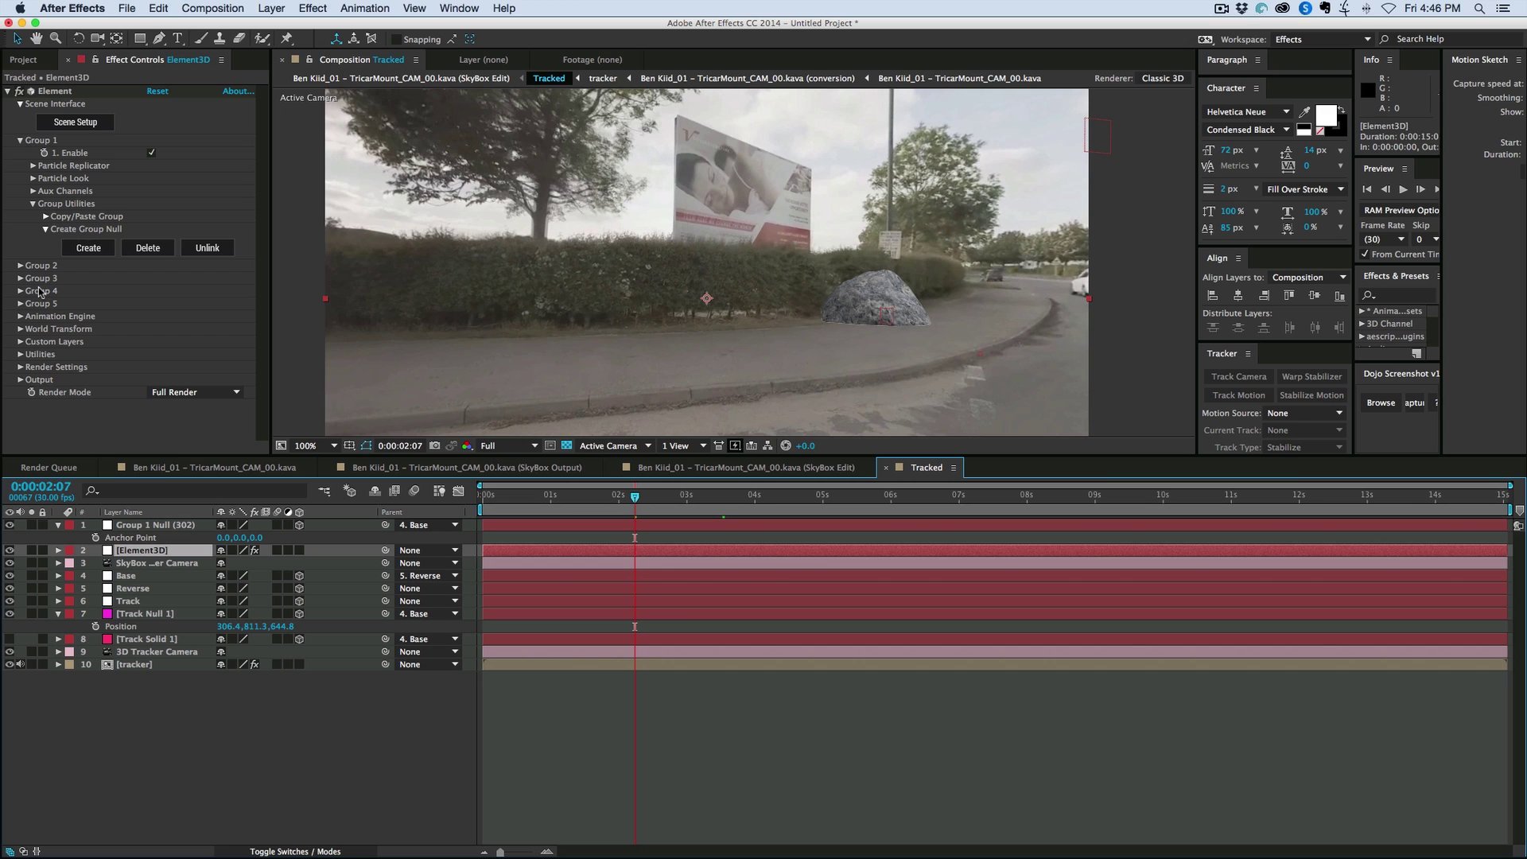
{"action": "left_click", "coordinate": [20, 368]}
{"action": "scroll", "coordinate": [57, 346], "scroll_direction": "down", "scroll_amount": 3}
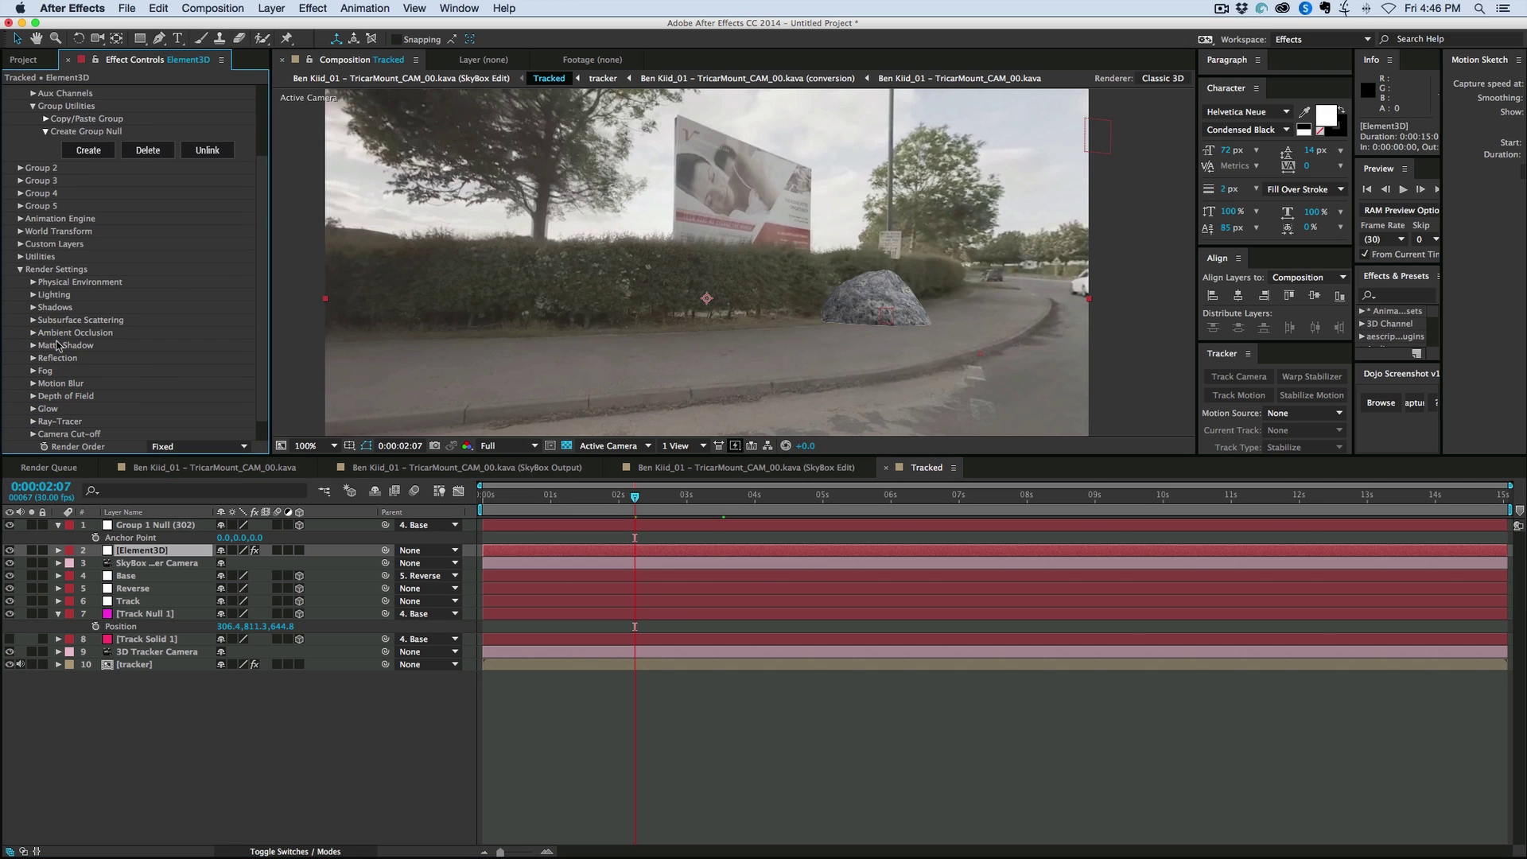
{"action": "left_click", "coordinate": [34, 332]}
{"action": "scroll", "coordinate": [96, 334], "scroll_direction": "down", "scroll_amount": 2}
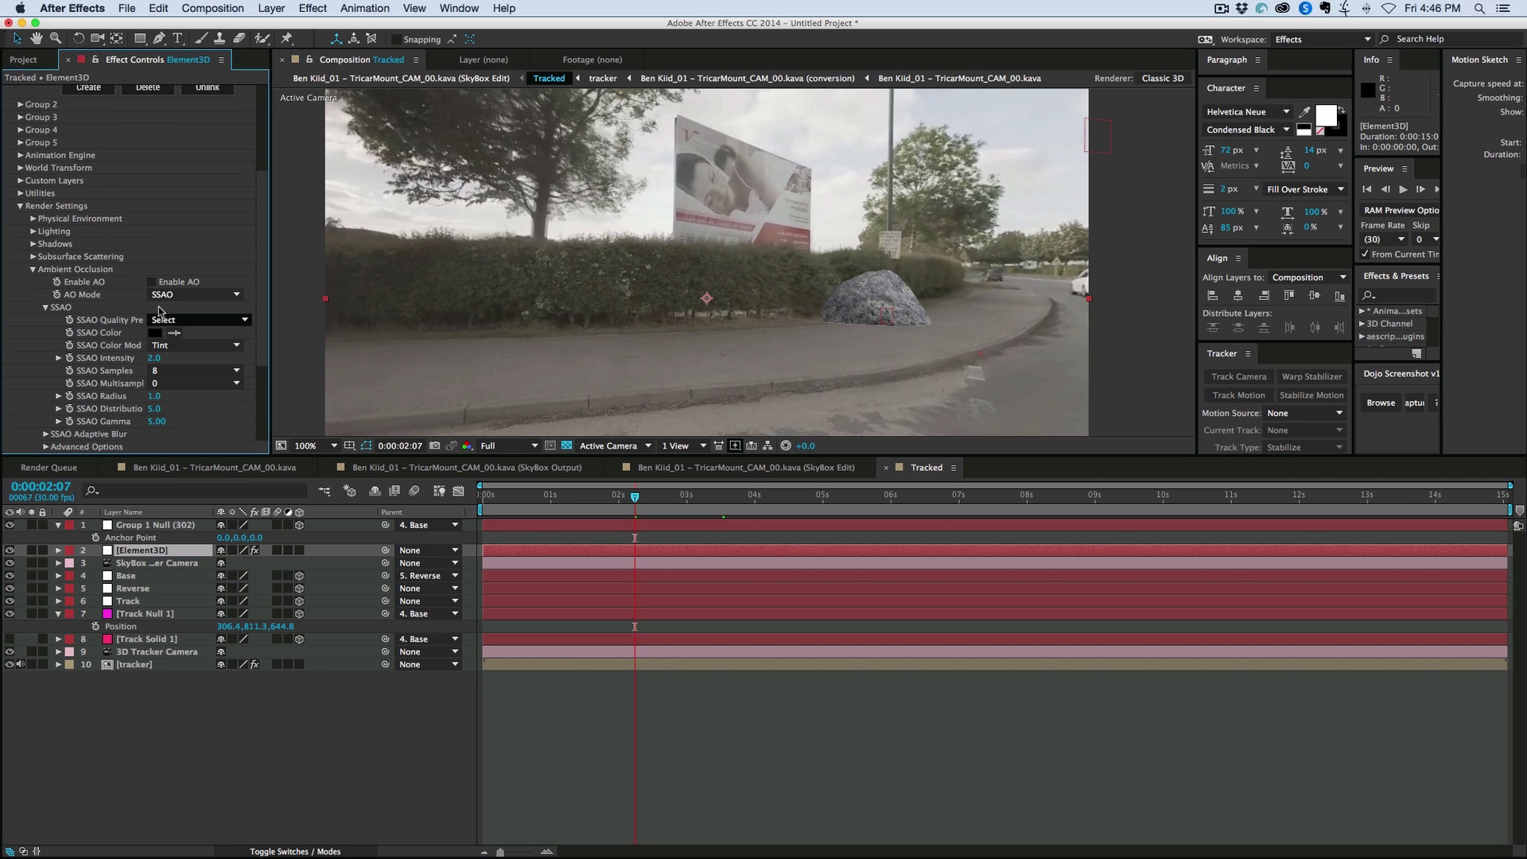
{"action": "left_click", "coordinate": [152, 281]}
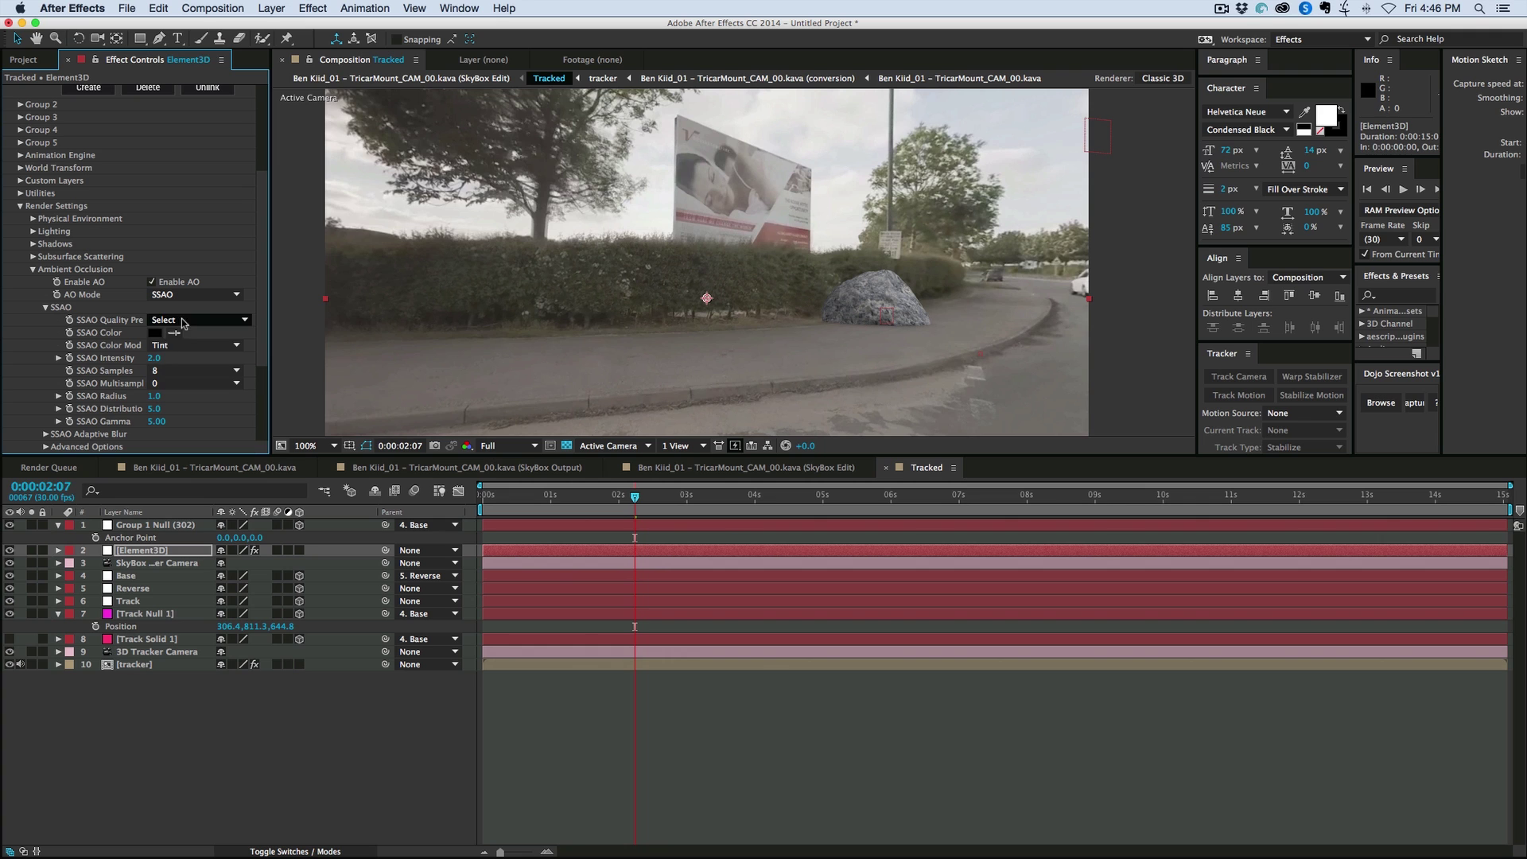
{"action": "left_click_drag", "start_coordinate": [156, 357], "coordinate": [262, 364]}
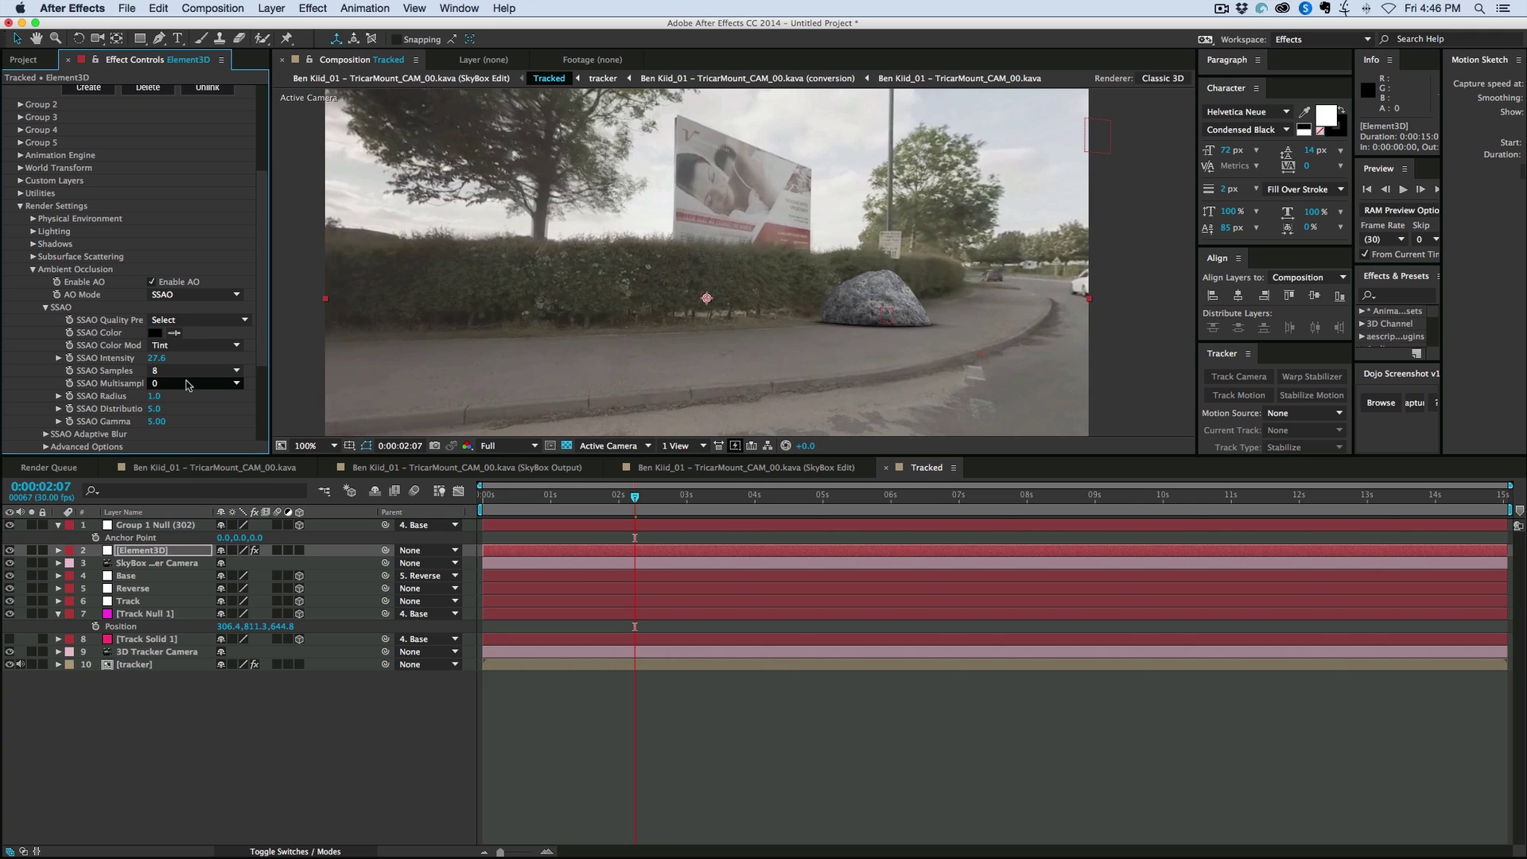
{"action": "left_click", "coordinate": [760, 503]}
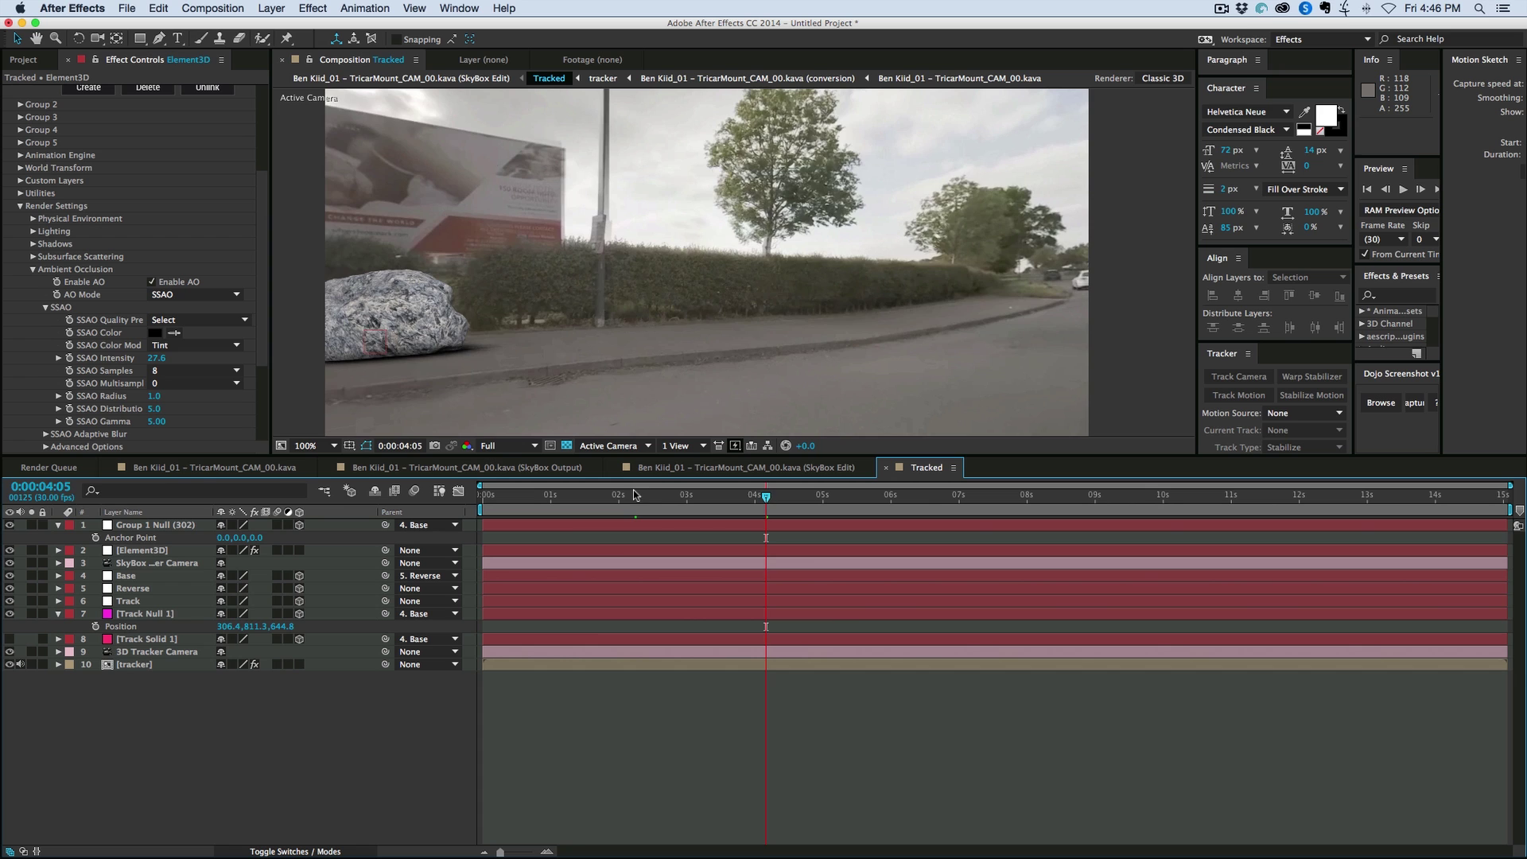
{"action": "left_click_drag", "start_coordinate": [658, 504], "coordinate": [630, 504]}
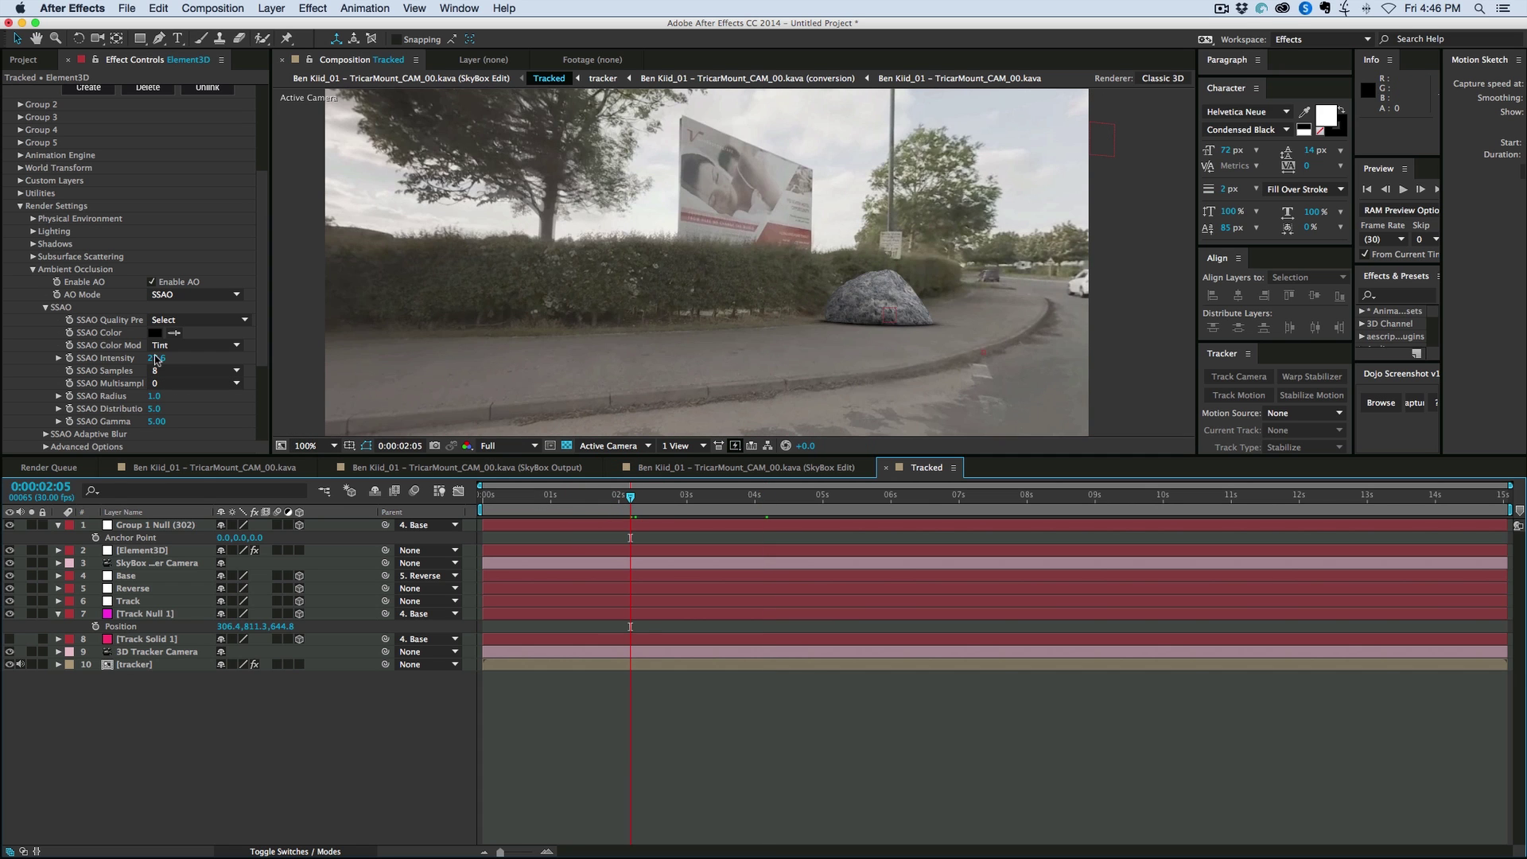
{"action": "left_click_drag", "start_coordinate": [154, 355], "coordinate": [810, 594]}
RAM-preview the shot from around 2:04 to check the rock's shading
{"action": "key", "text": "space"}
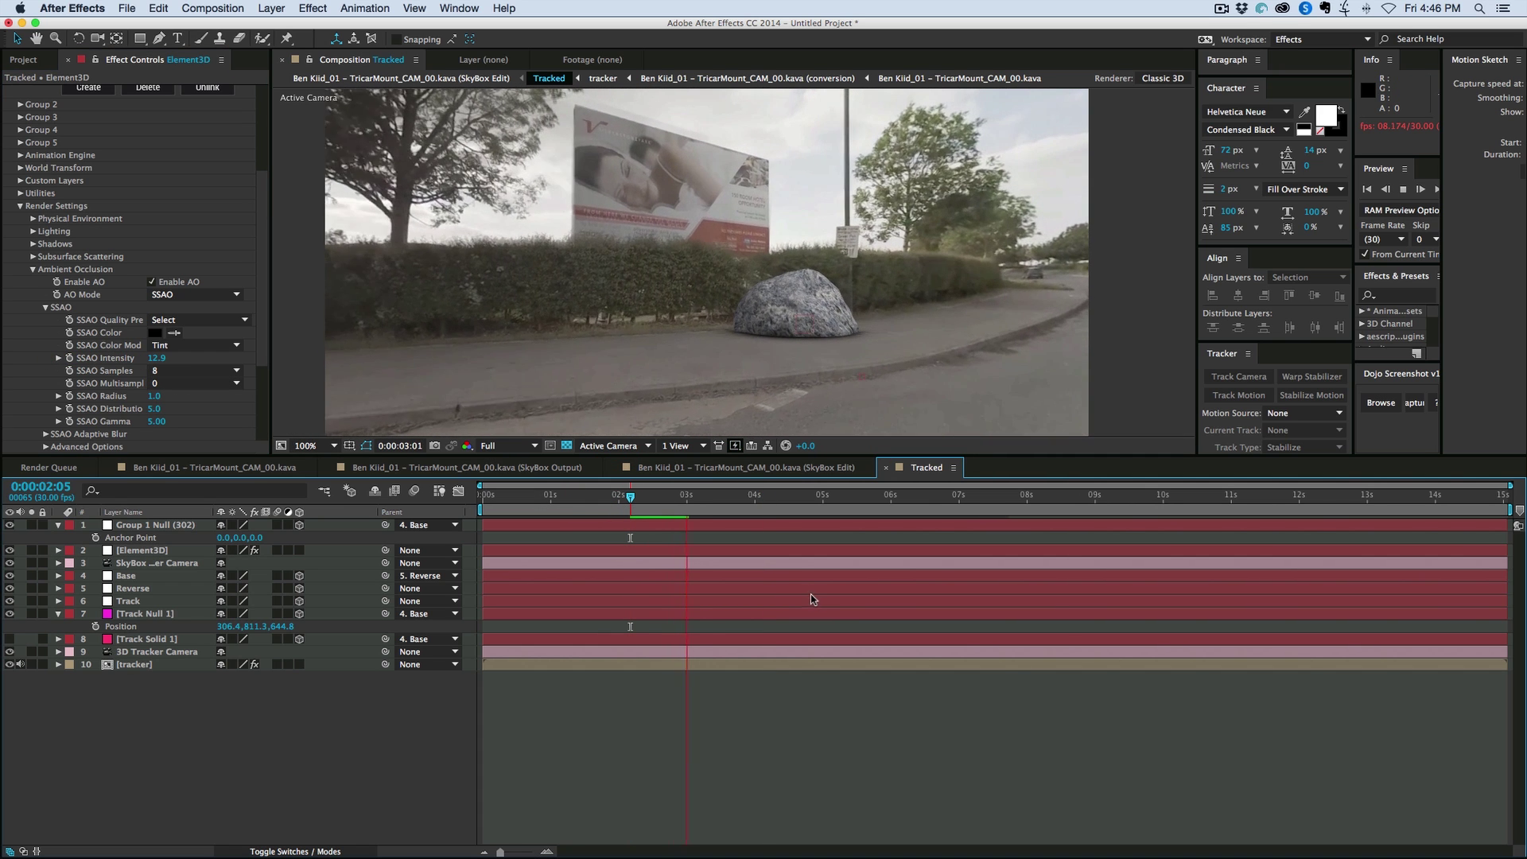
{"action": "left_click", "coordinate": [661, 503]}
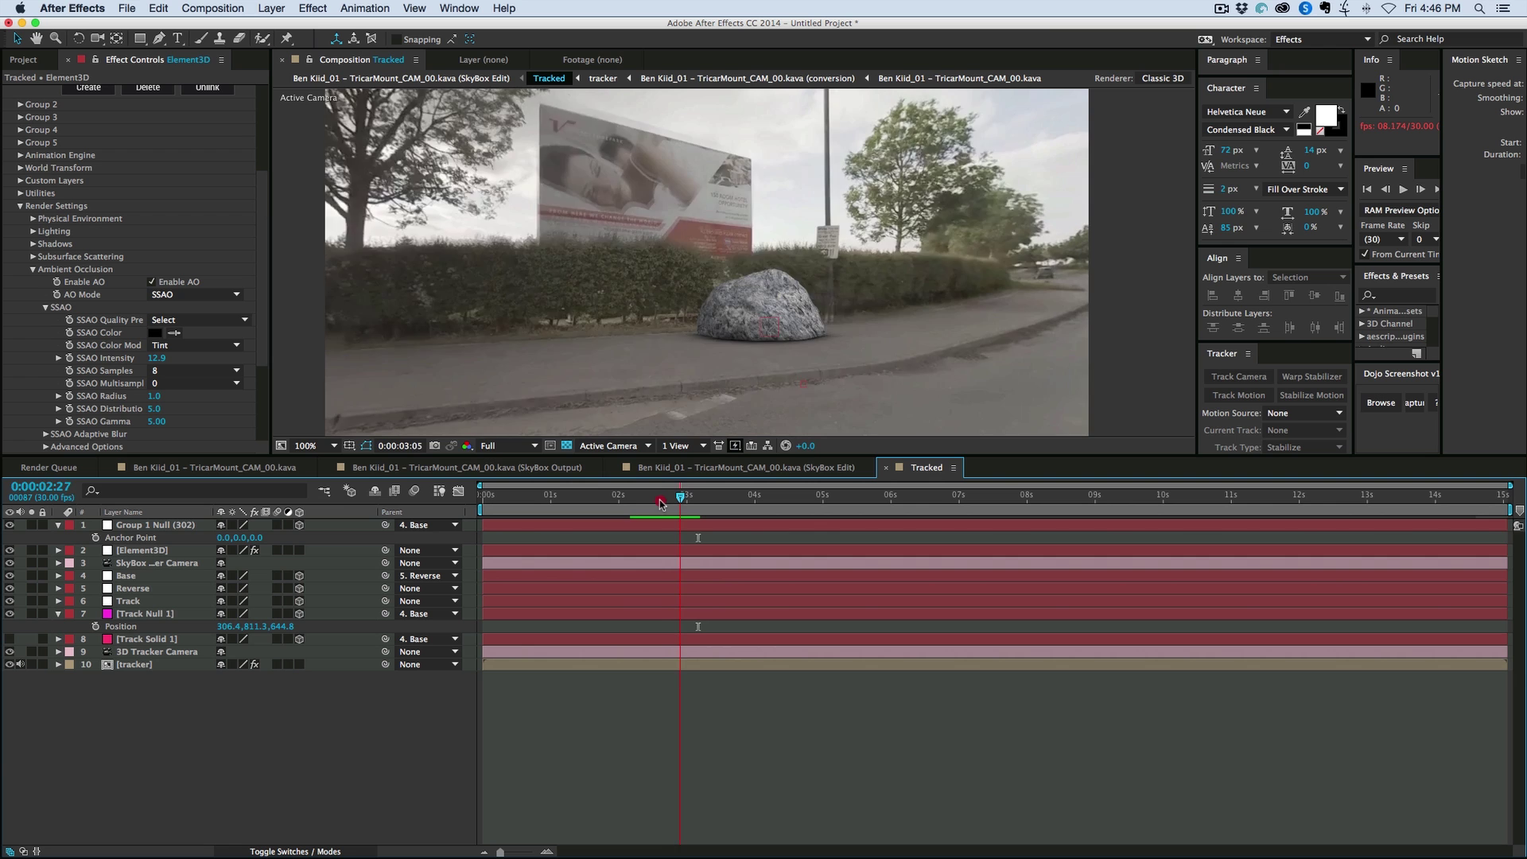
{"action": "left_click", "coordinate": [644, 502]}
{"action": "key", "text": "space"}
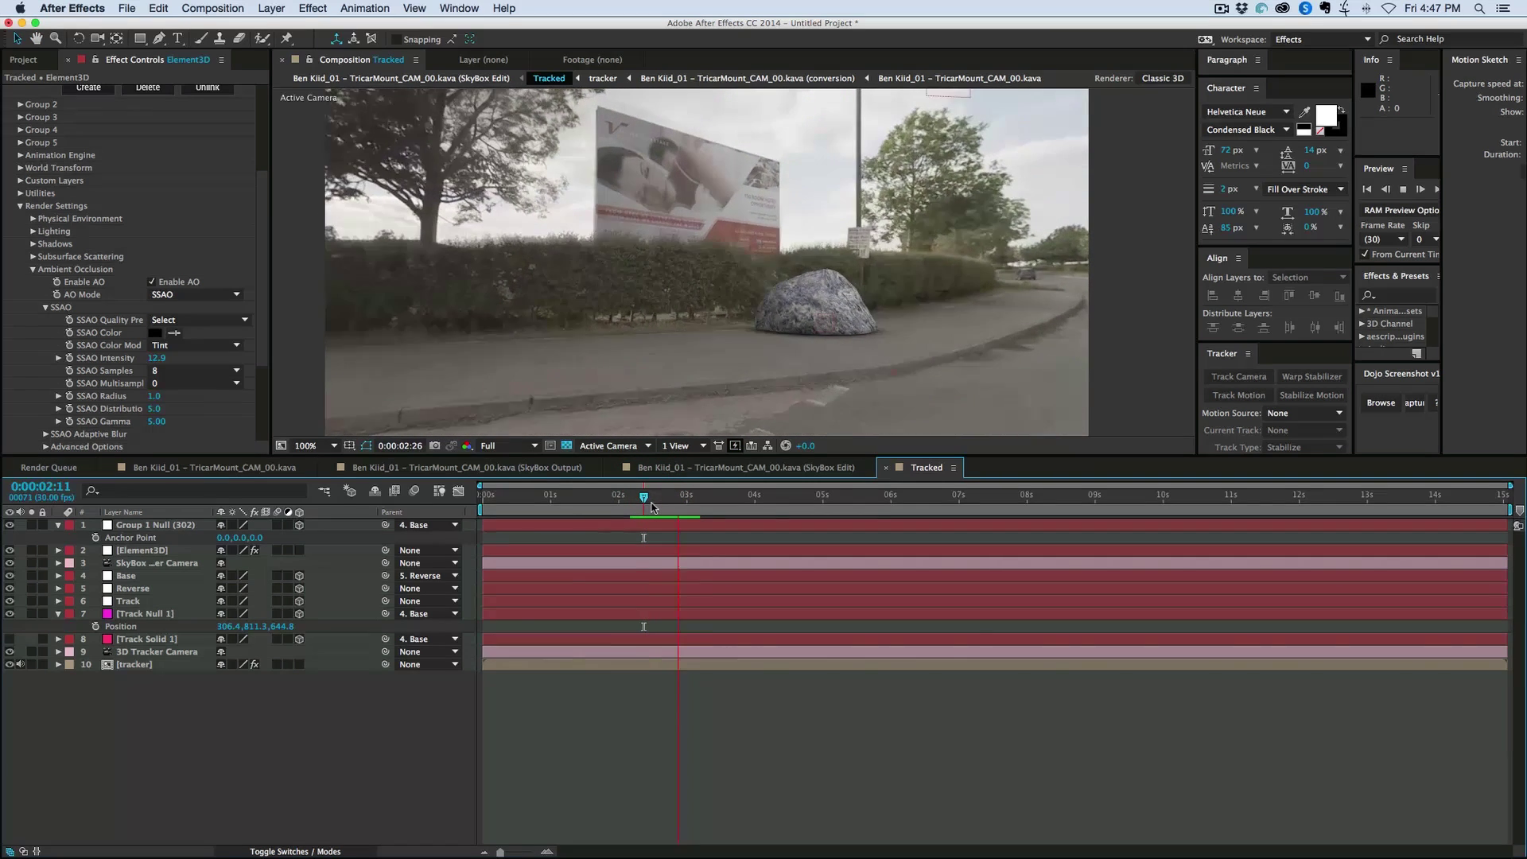
{"action": "left_click", "coordinate": [622, 502]}
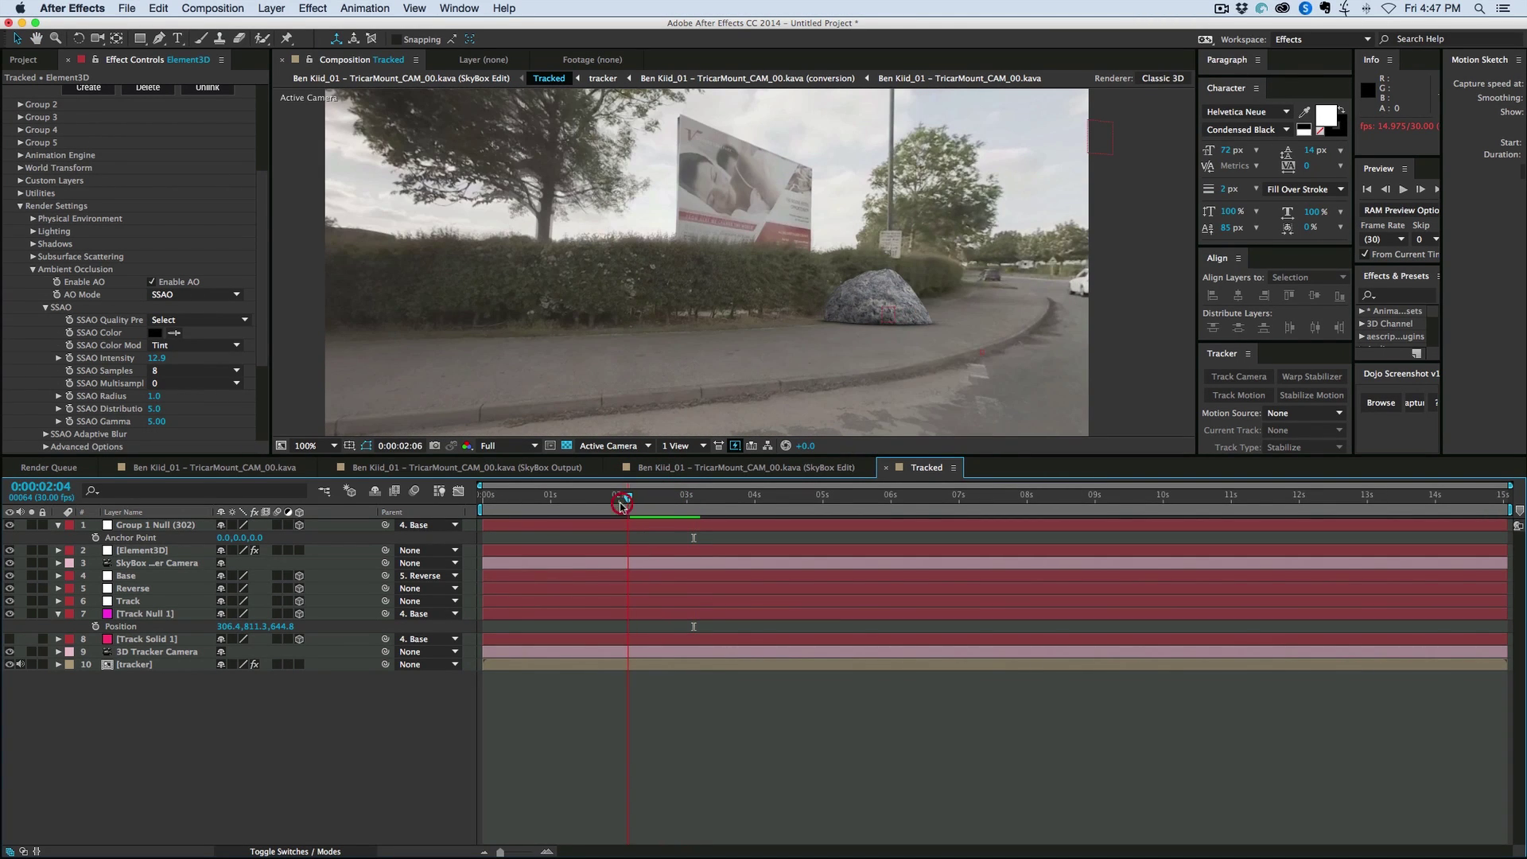
{"action": "key", "text": "space"}
{"action": "key", "text": "space"}
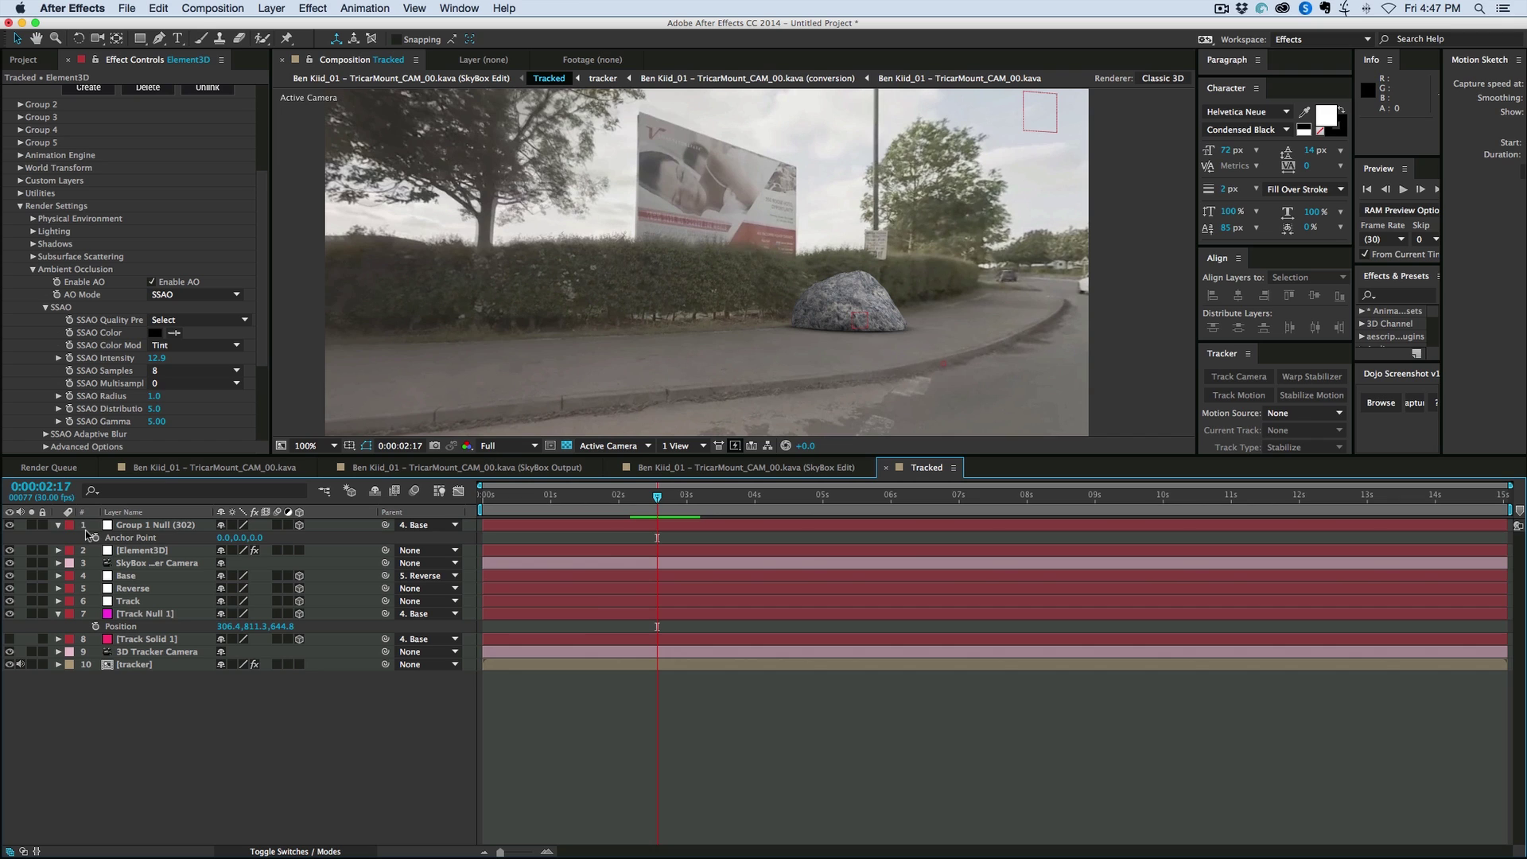
Collapse the null layers and delete the 3D Tracker Camera layer at frame 2:09
{"action": "left_click", "coordinate": [58, 525]}
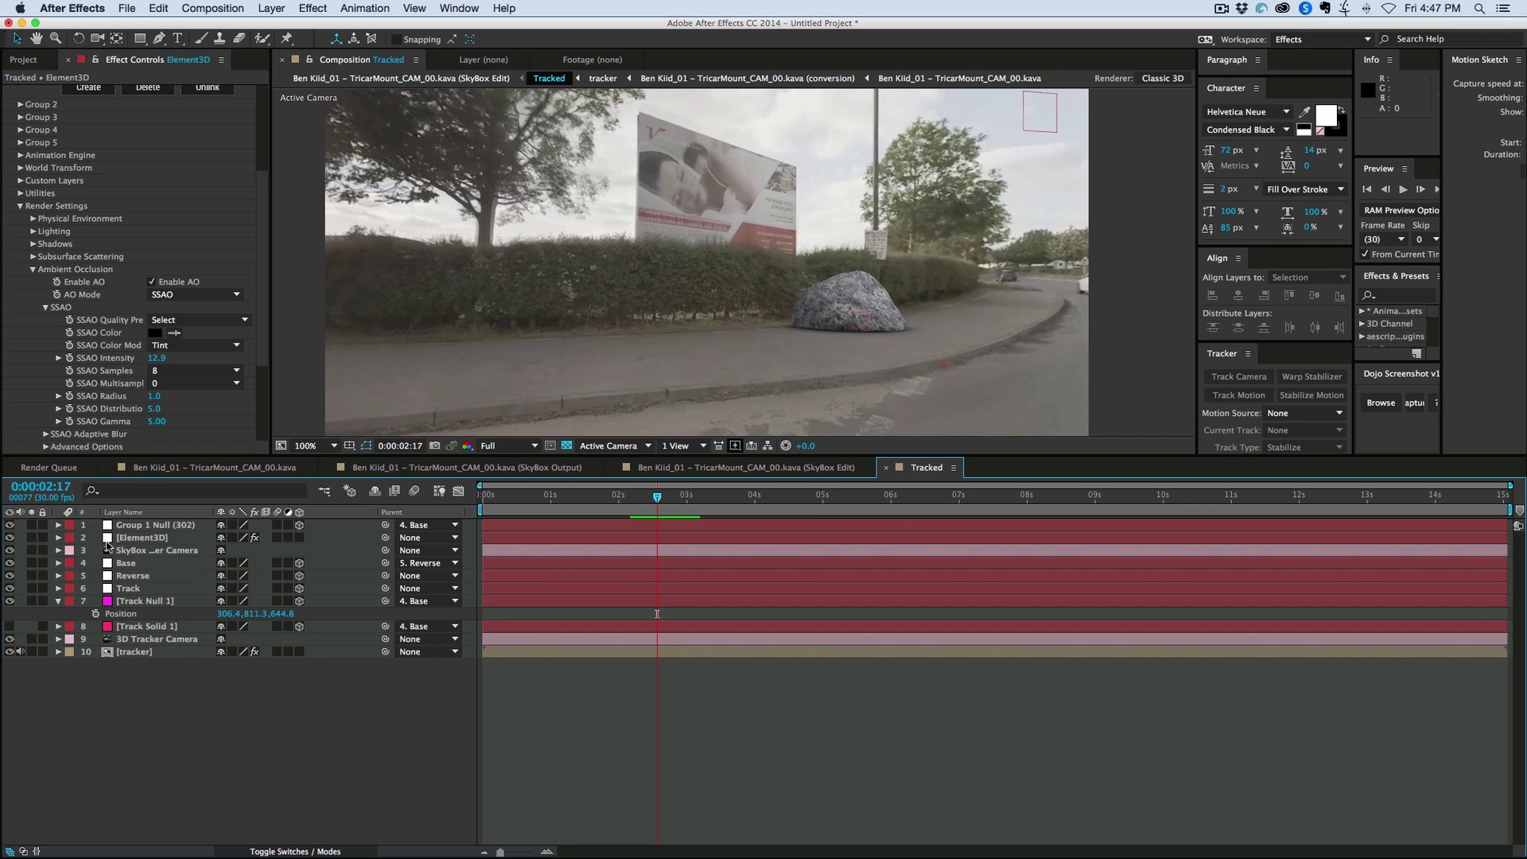
{"action": "left_click", "coordinate": [57, 601]}
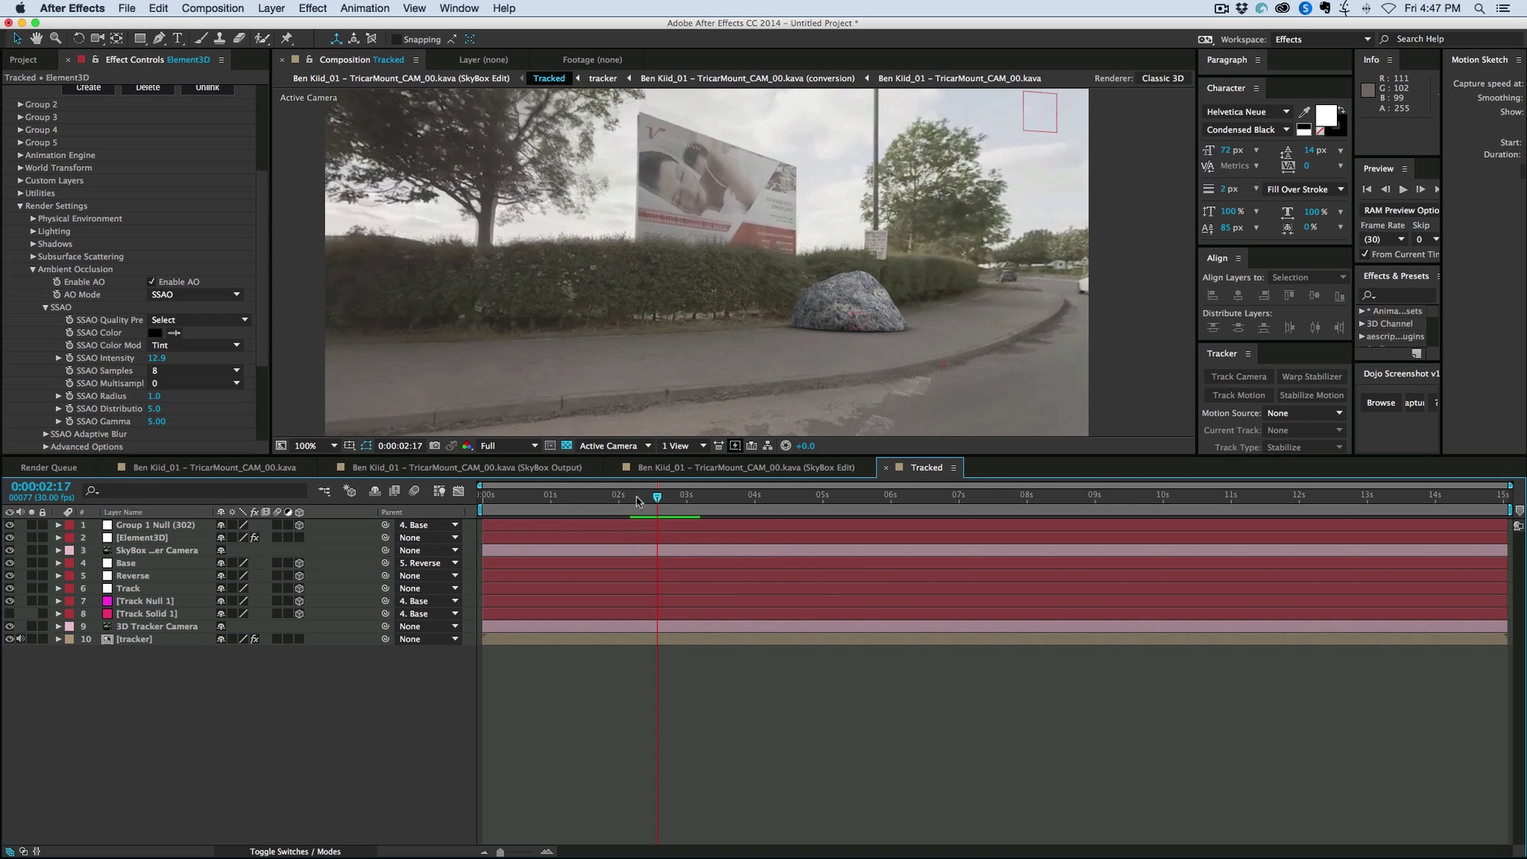
{"action": "left_click", "coordinate": [636, 501]}
{"action": "left_click", "coordinate": [140, 628]}
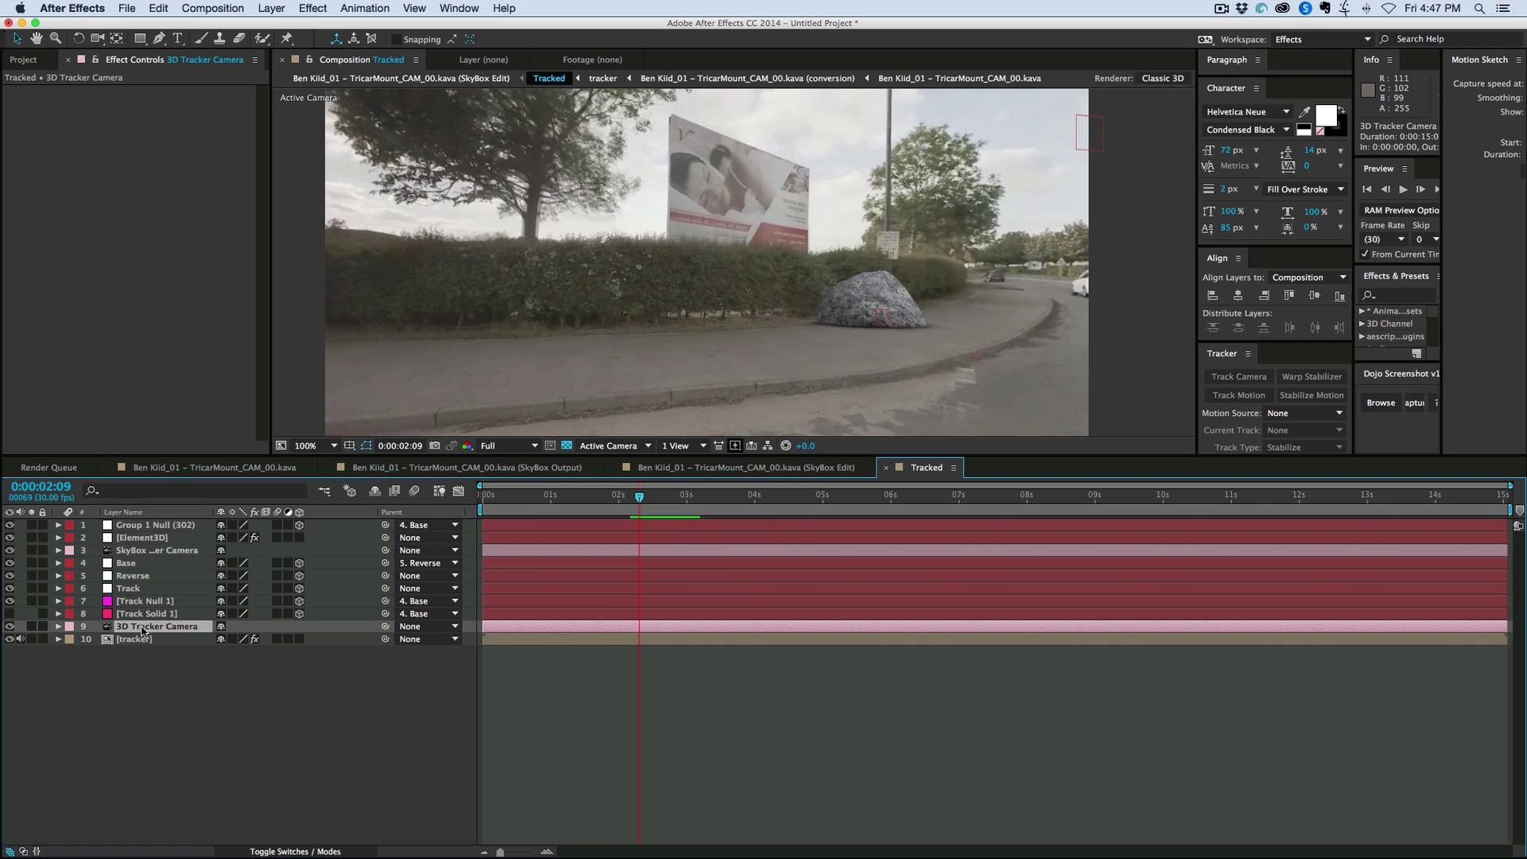
{"action": "key", "text": "Delete"}
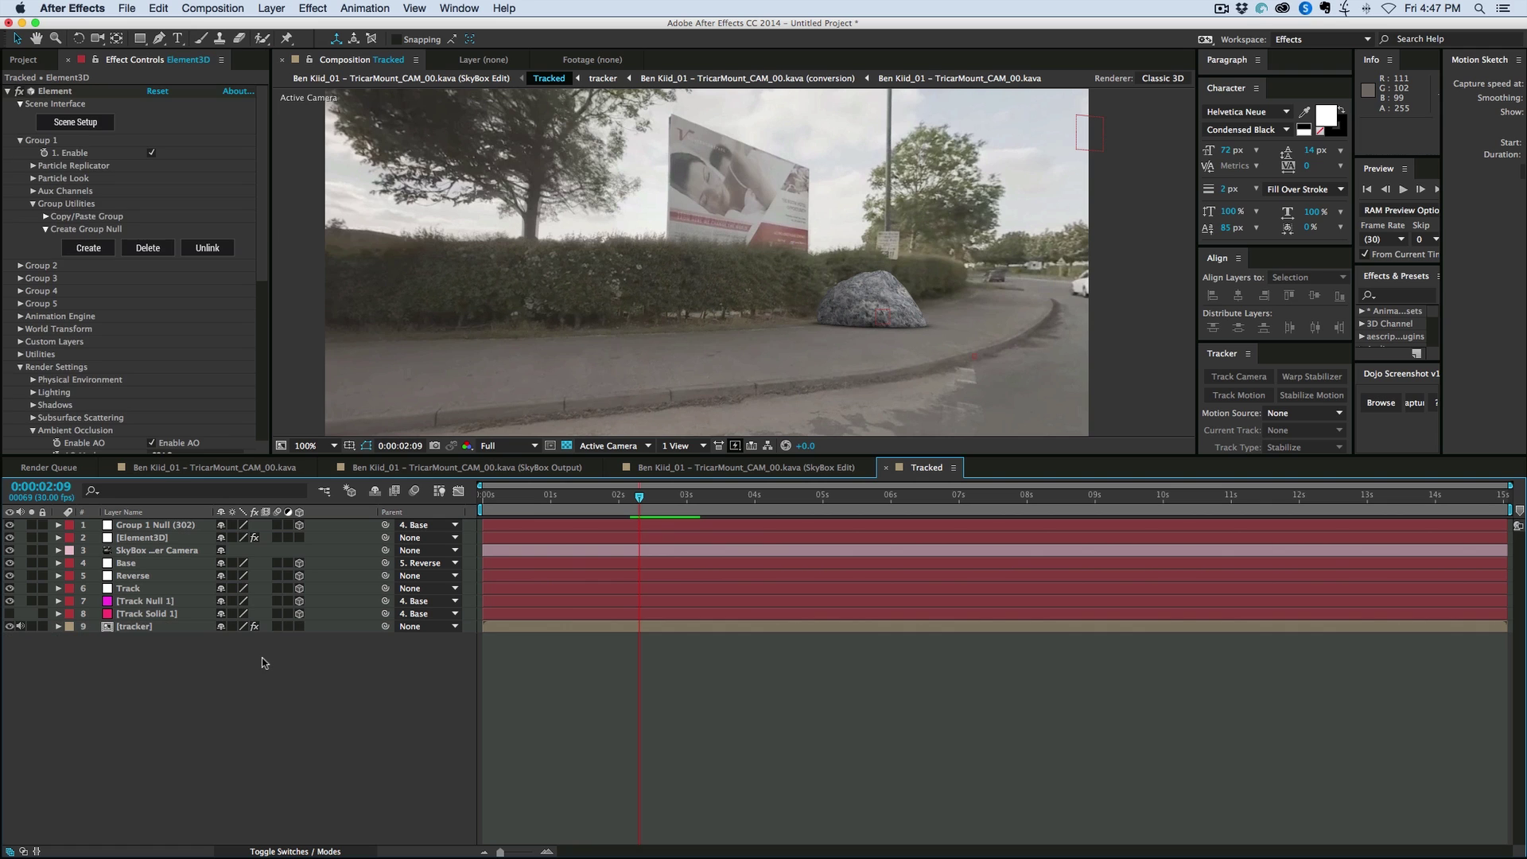
Hide the tracker footage layer so only the rock shows over transparency
{"action": "left_click", "coordinate": [138, 628]}
{"action": "left_click", "coordinate": [9, 627]}
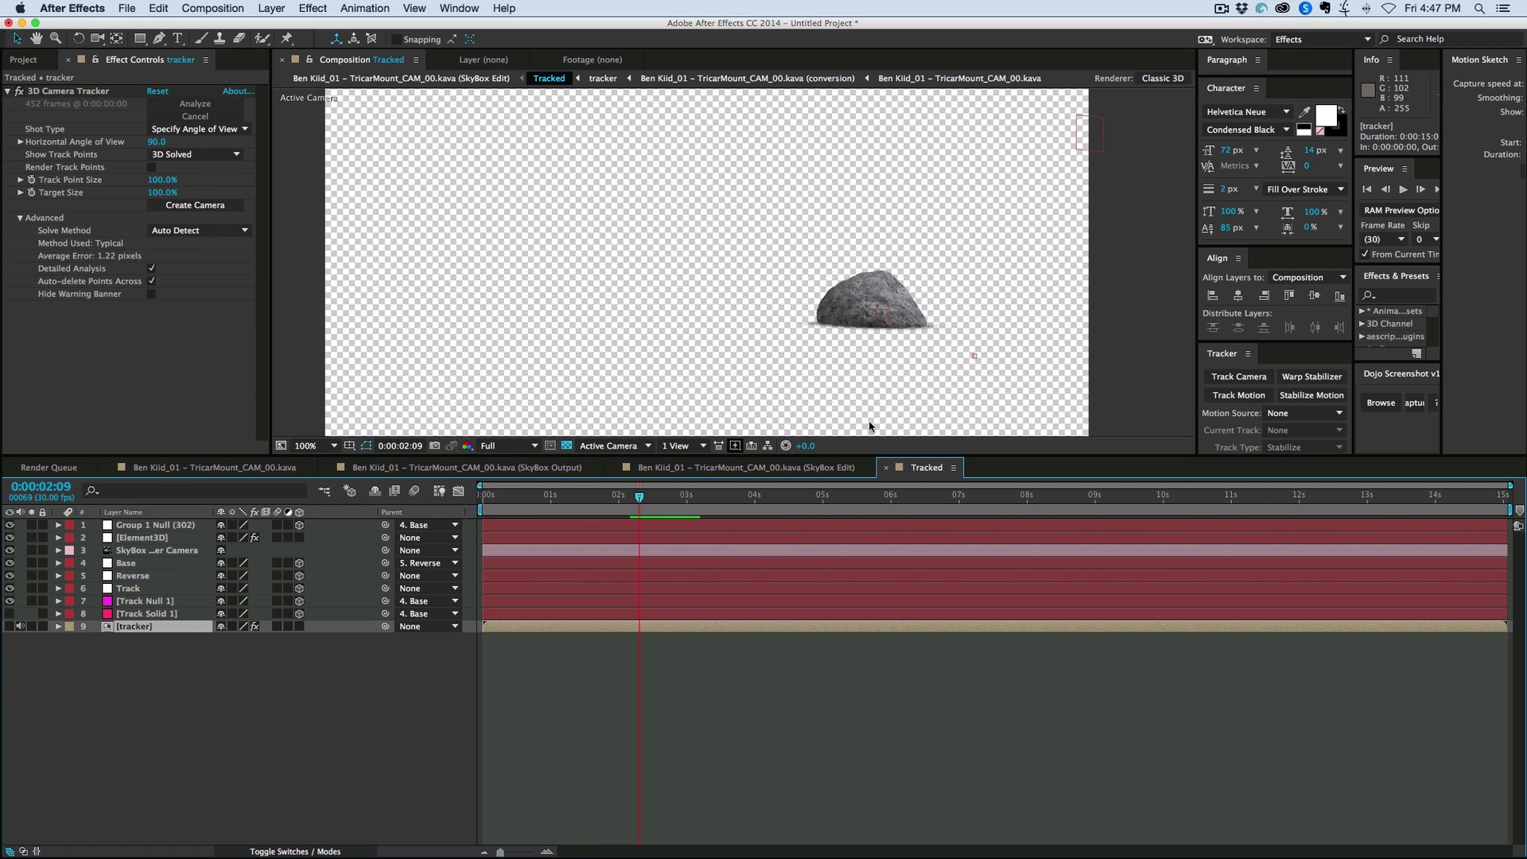
{"action": "scroll", "coordinate": [757, 318], "scroll_direction": "down", "scroll_amount": 4}
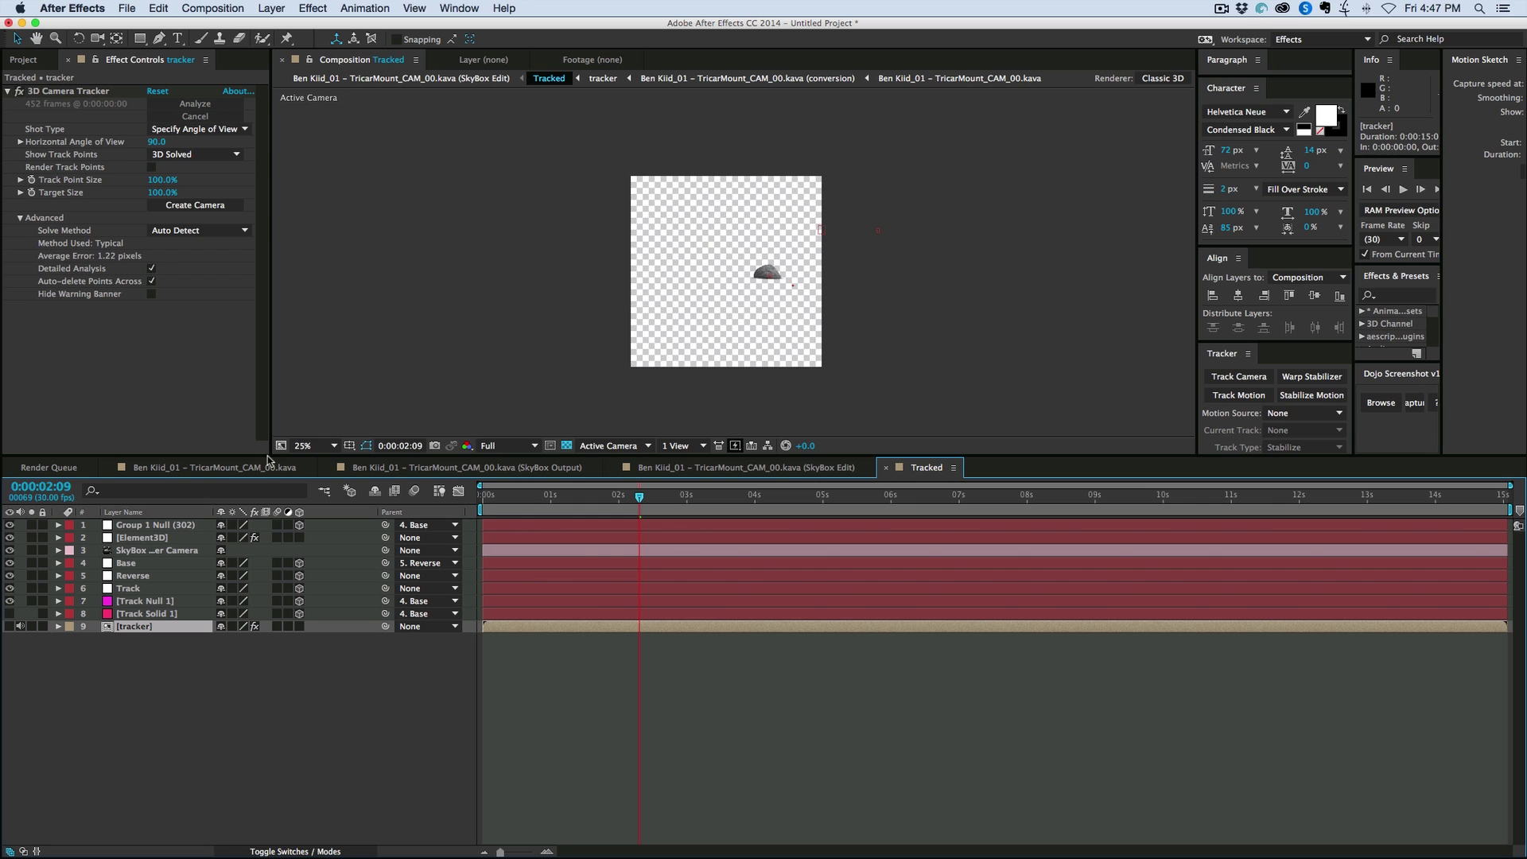
Run the SkyBox Creator.jsxbin script, choose Tracked as the source, and generate its SkyBox Output
{"action": "left_click_drag", "start_coordinate": [270, 458], "coordinate": [258, 505]}
{"action": "left_click", "coordinate": [126, 9]}
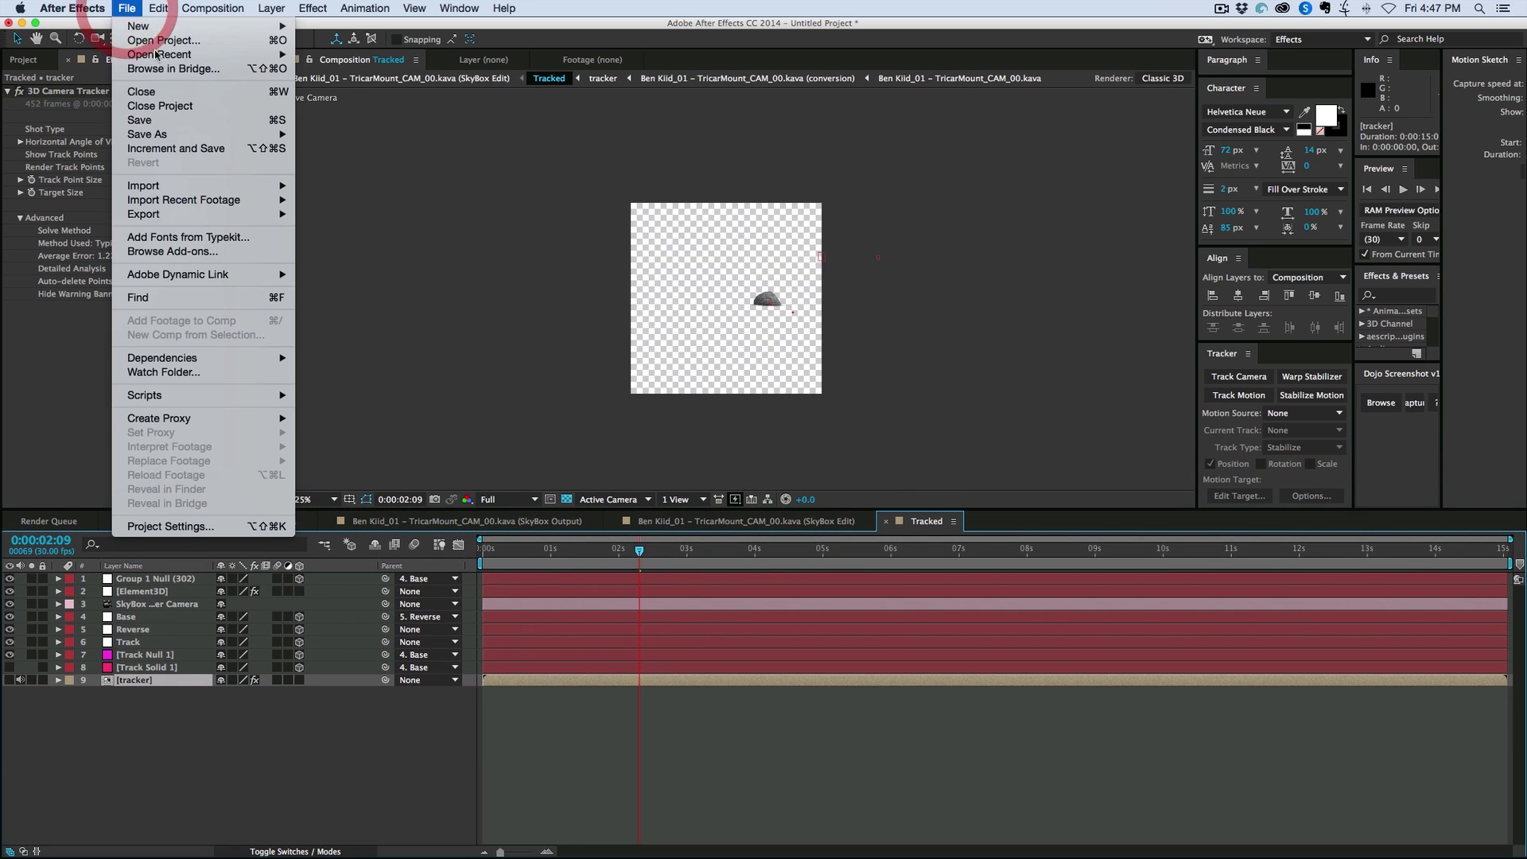
{"action": "mouse_move", "coordinate": [180, 395]}
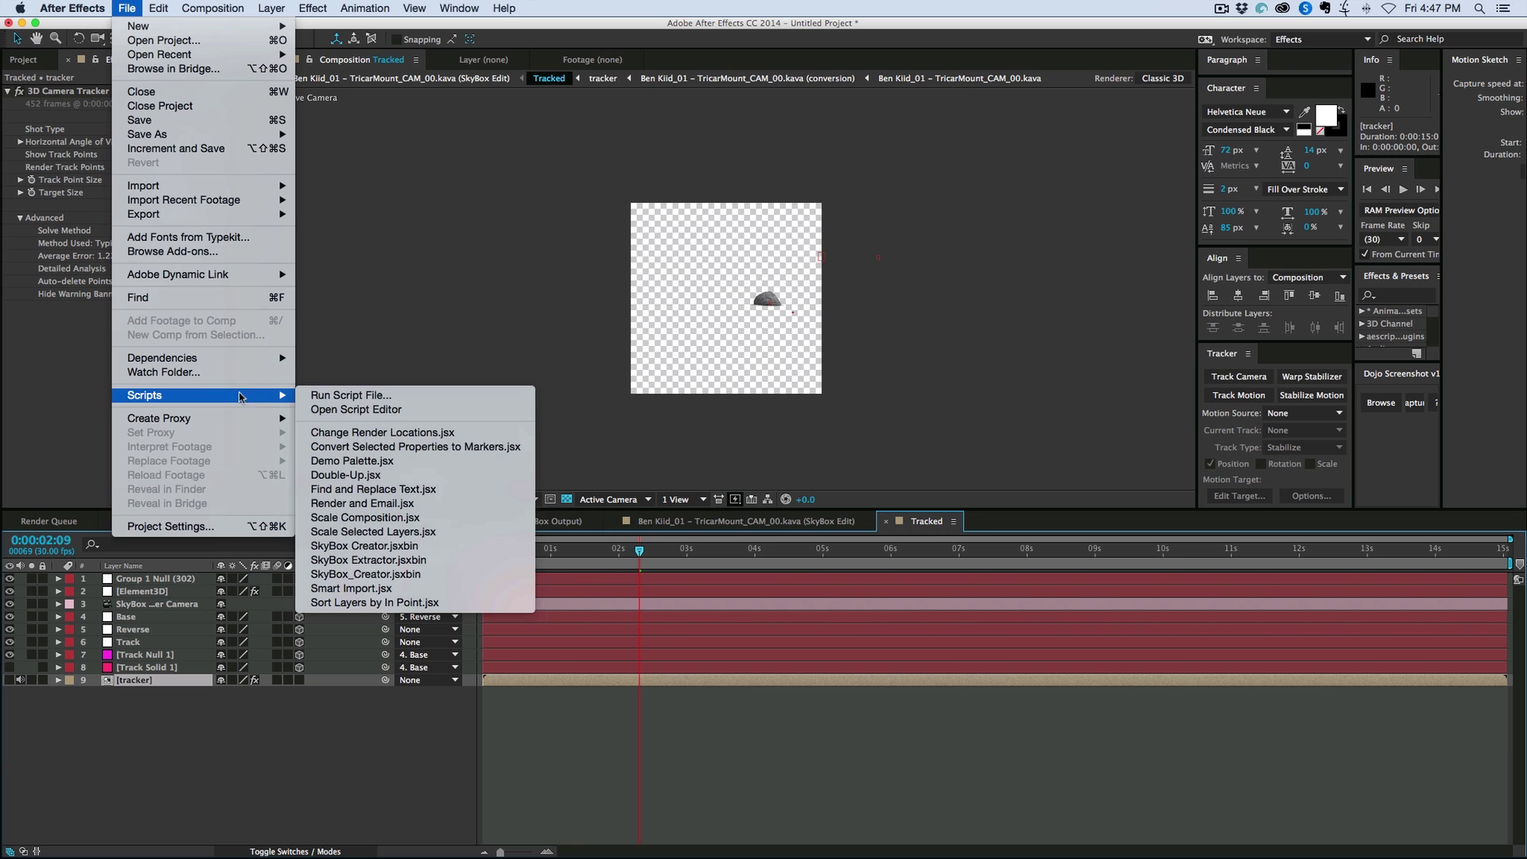
{"action": "left_click", "coordinate": [409, 548]}
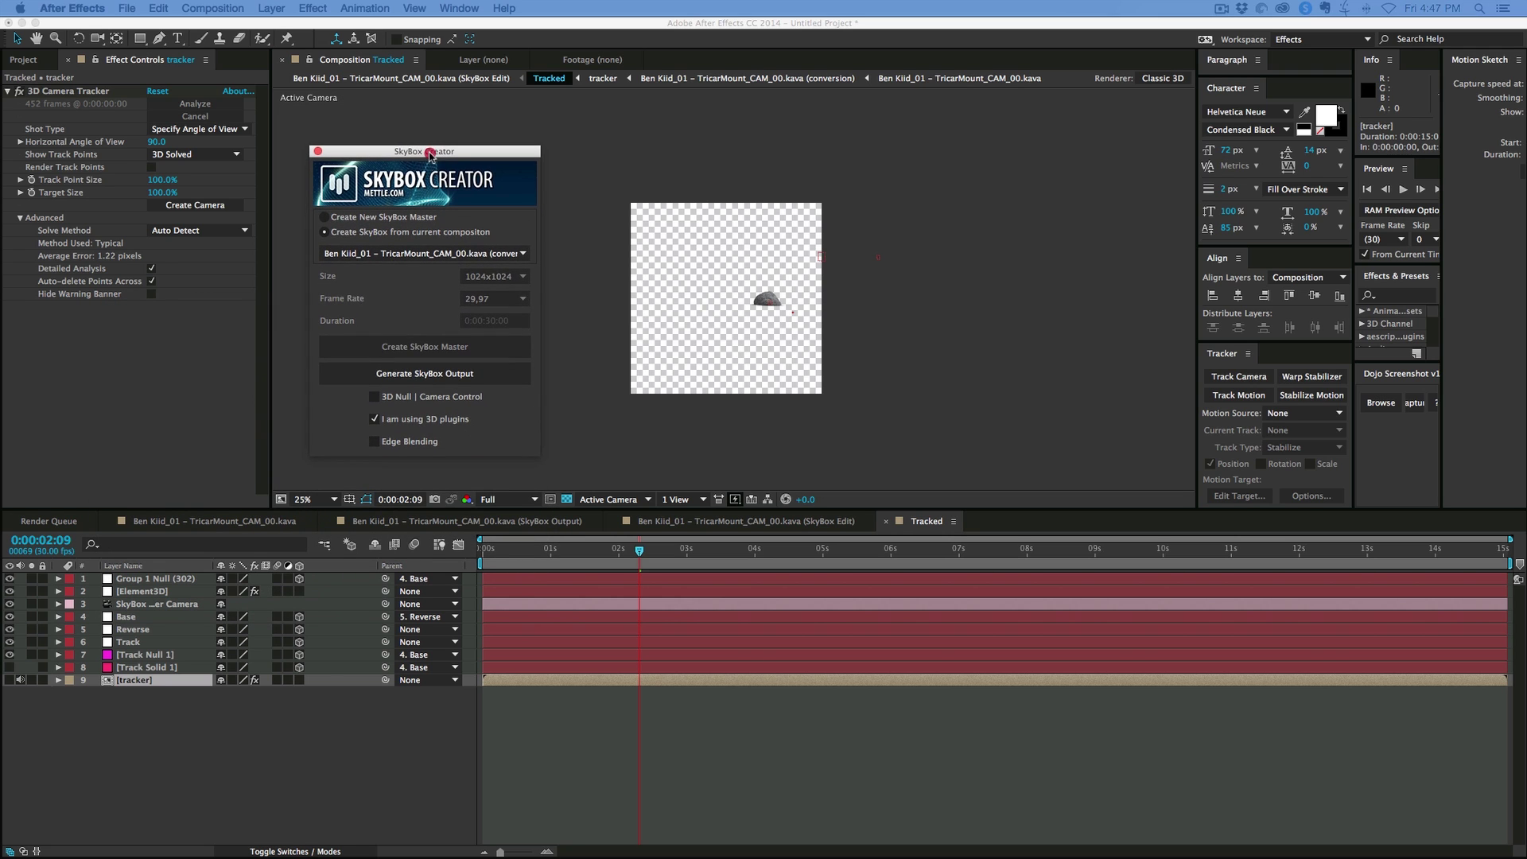
{"action": "left_click", "coordinate": [401, 253]}
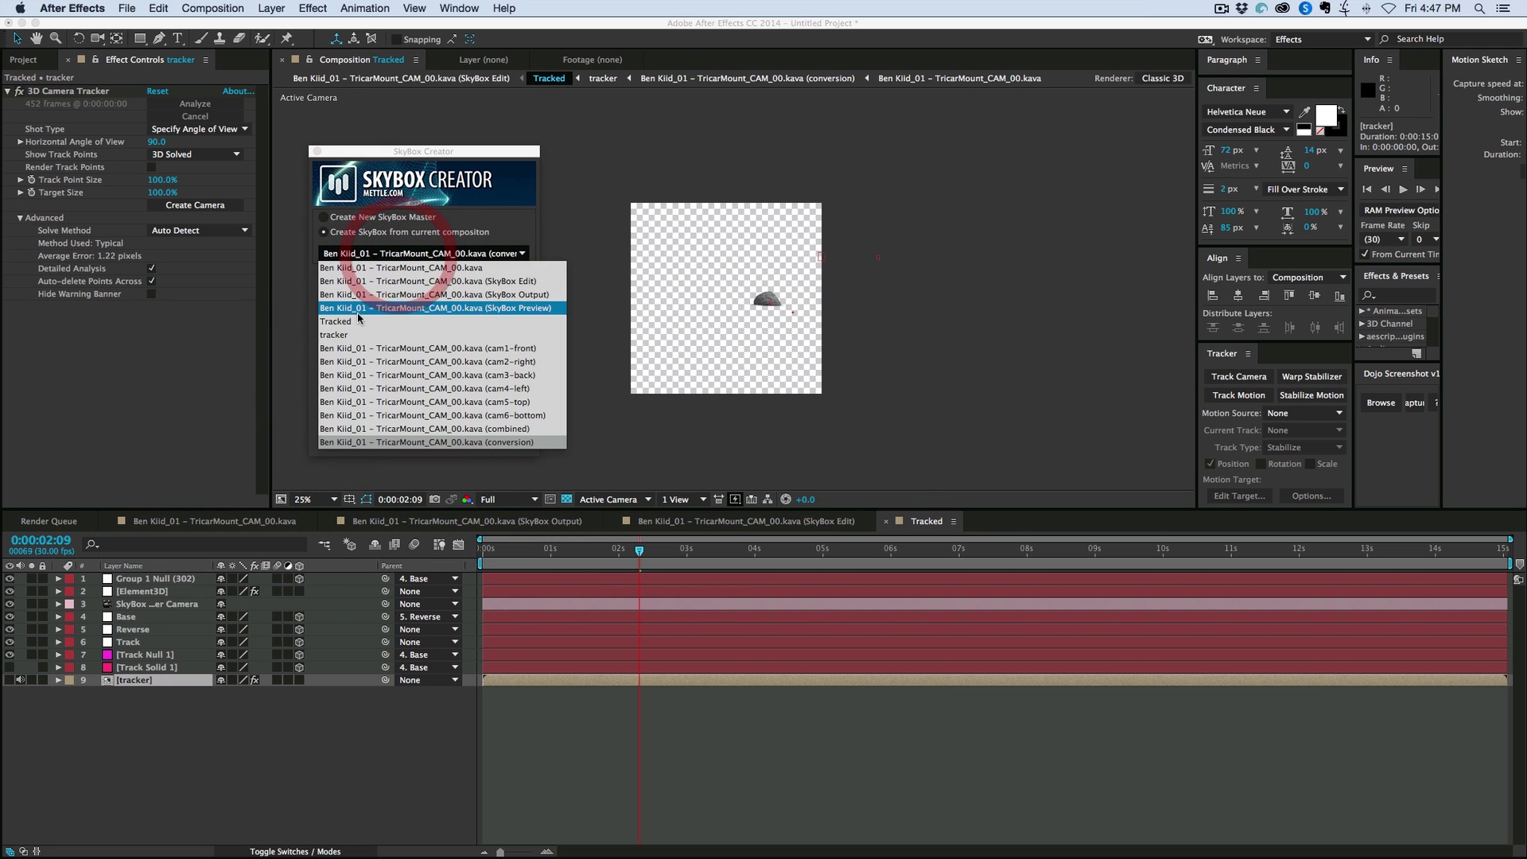
{"action": "left_click", "coordinate": [331, 322]}
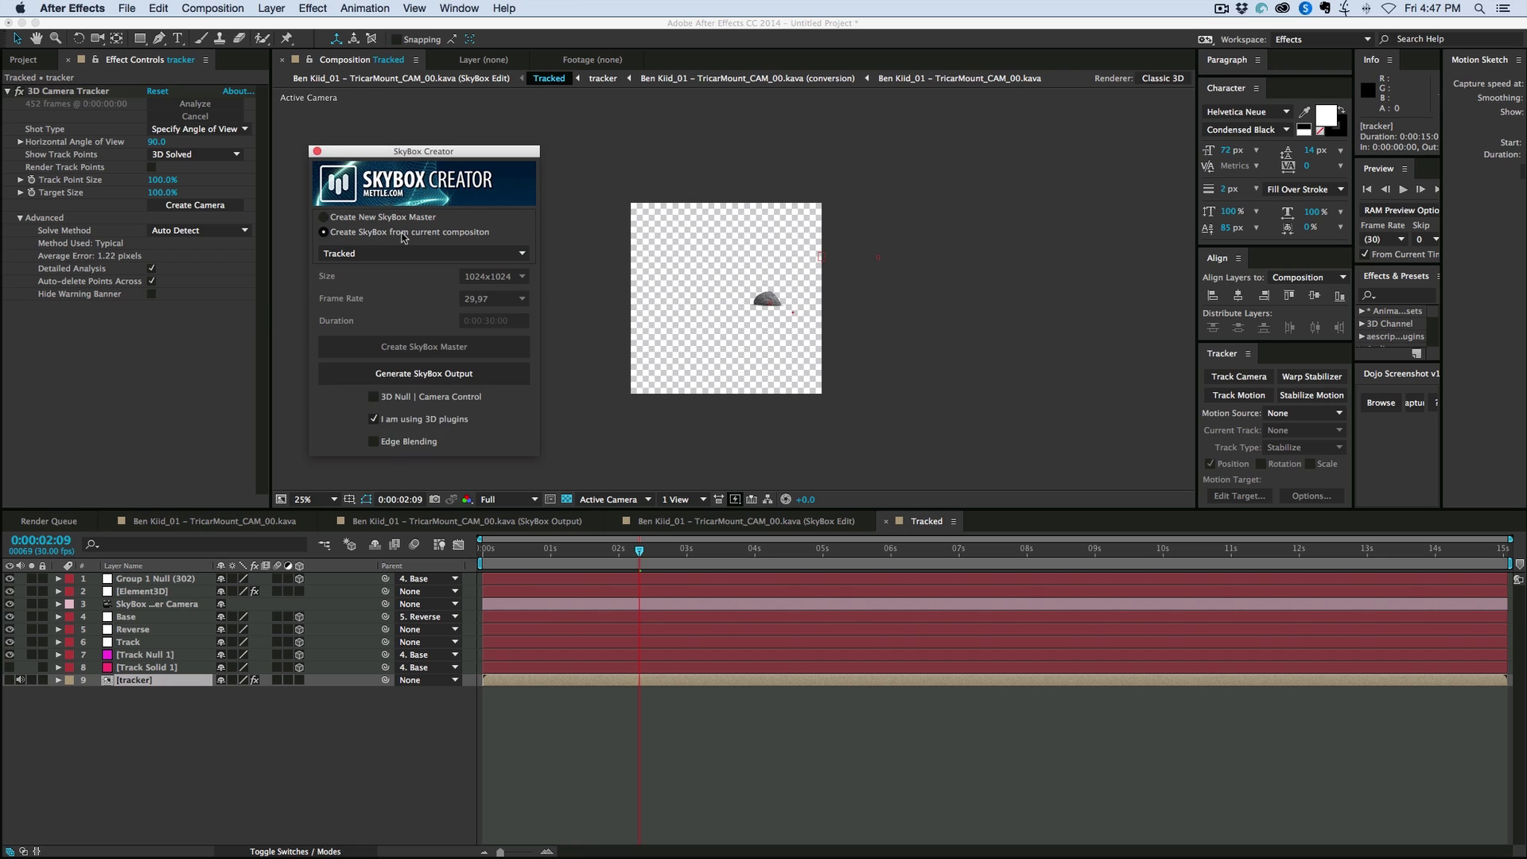
{"action": "left_click", "coordinate": [423, 379]}
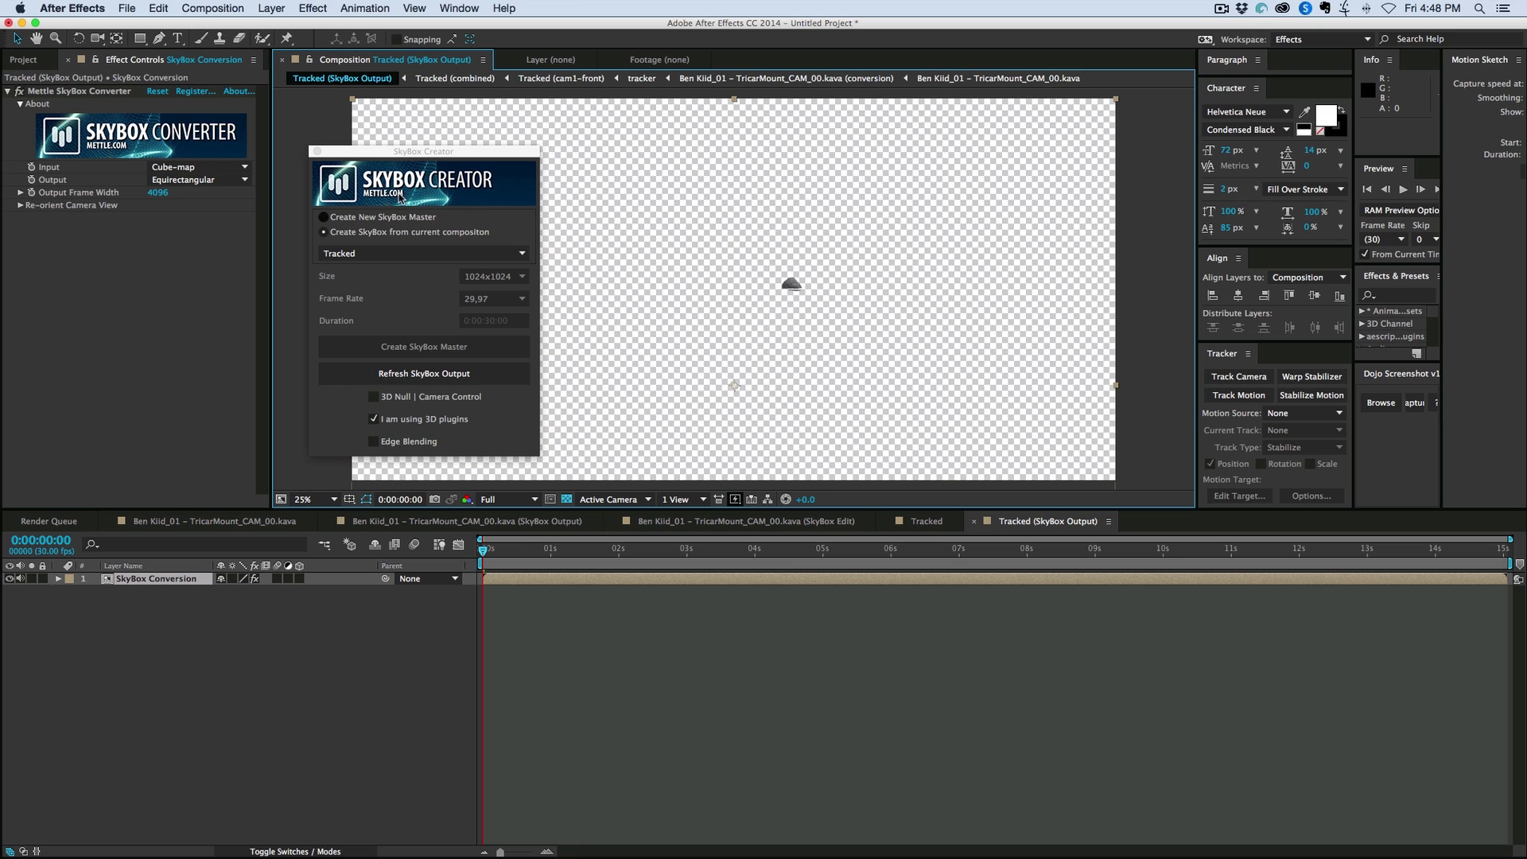
Open the footage's SkyBox Output comp and expand the Tracked (SkyBox Output) folder in the Project panel
{"action": "left_click_drag", "start_coordinate": [381, 153], "coordinate": [250, 204]}
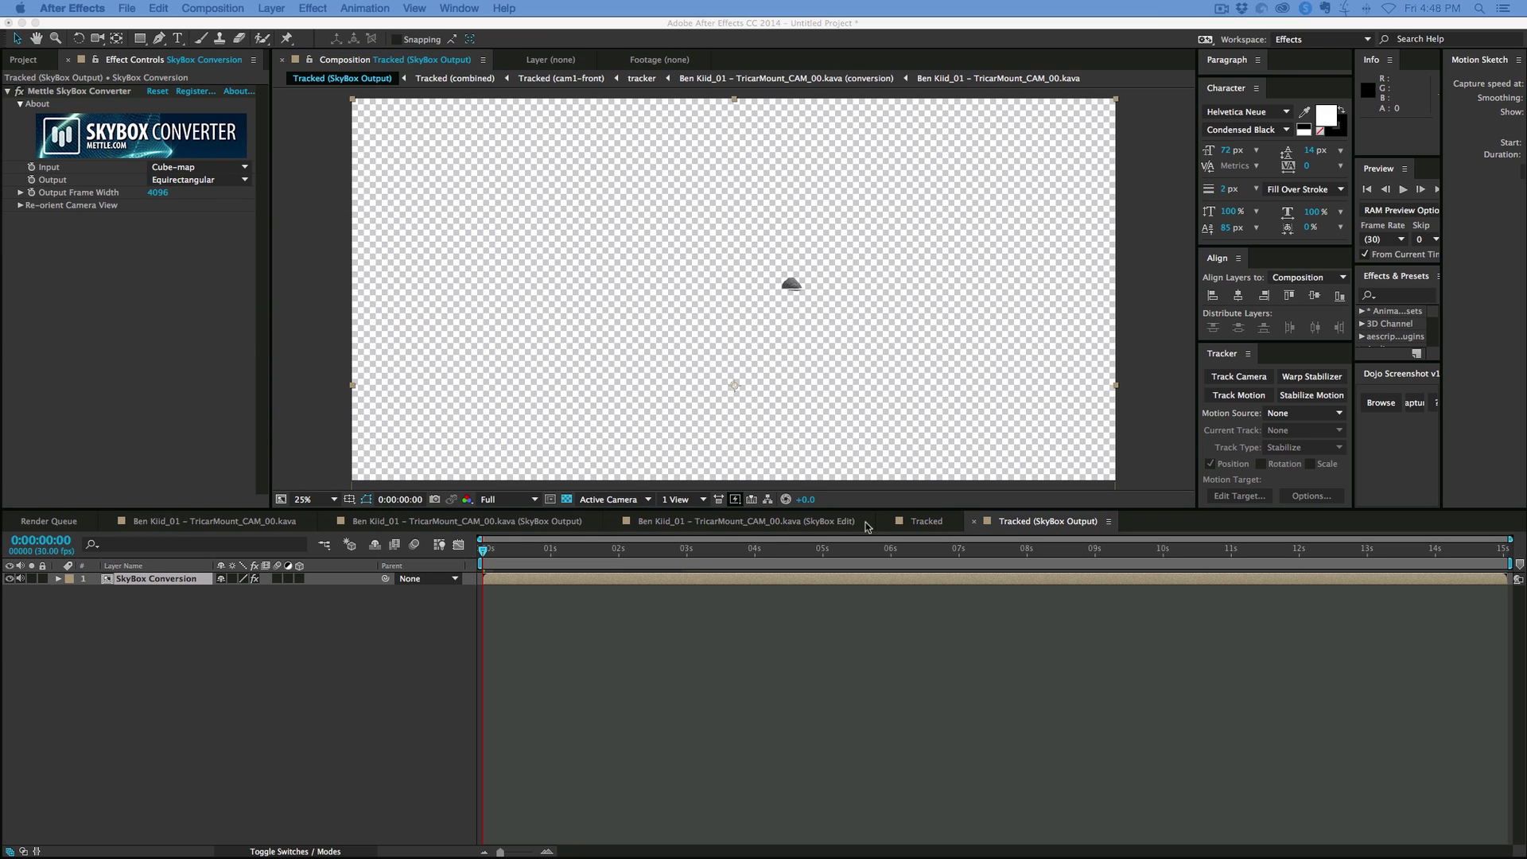
{"action": "left_click", "coordinate": [424, 525]}
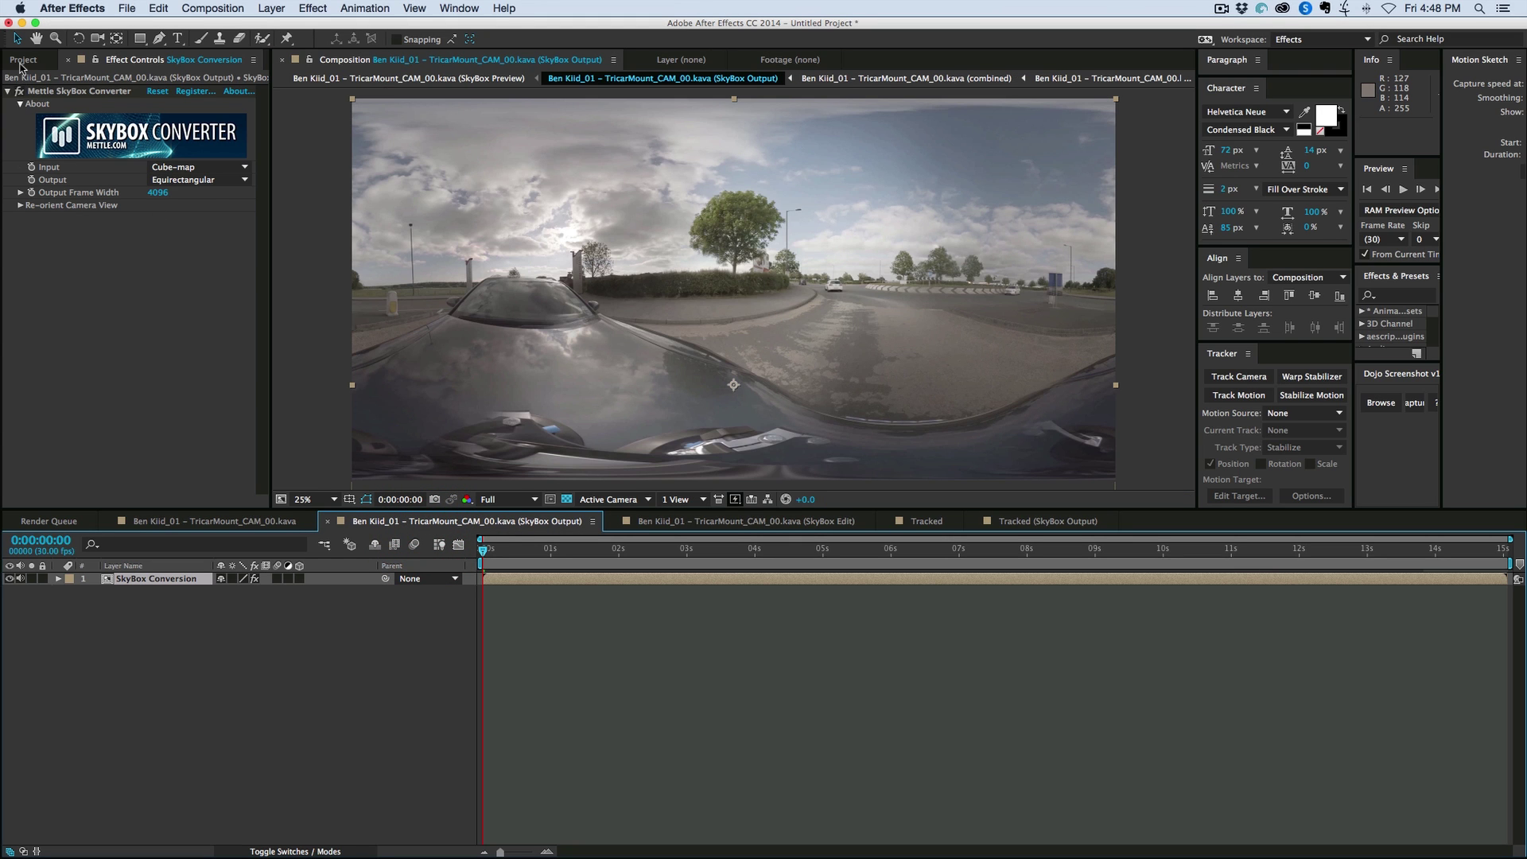
{"action": "left_click", "coordinate": [23, 60]}
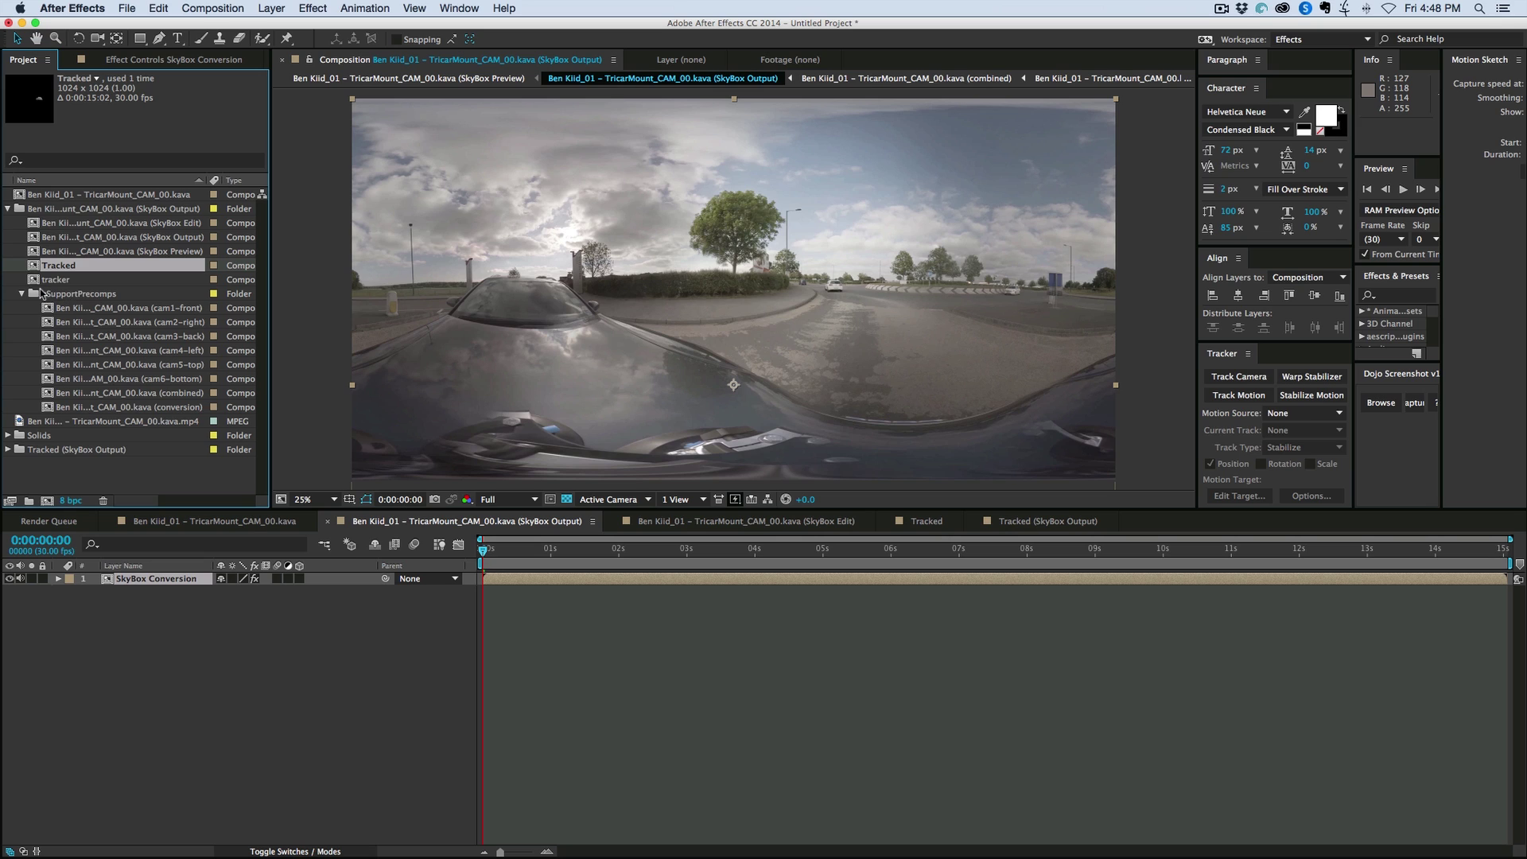
{"action": "left_click", "coordinate": [8, 209]}
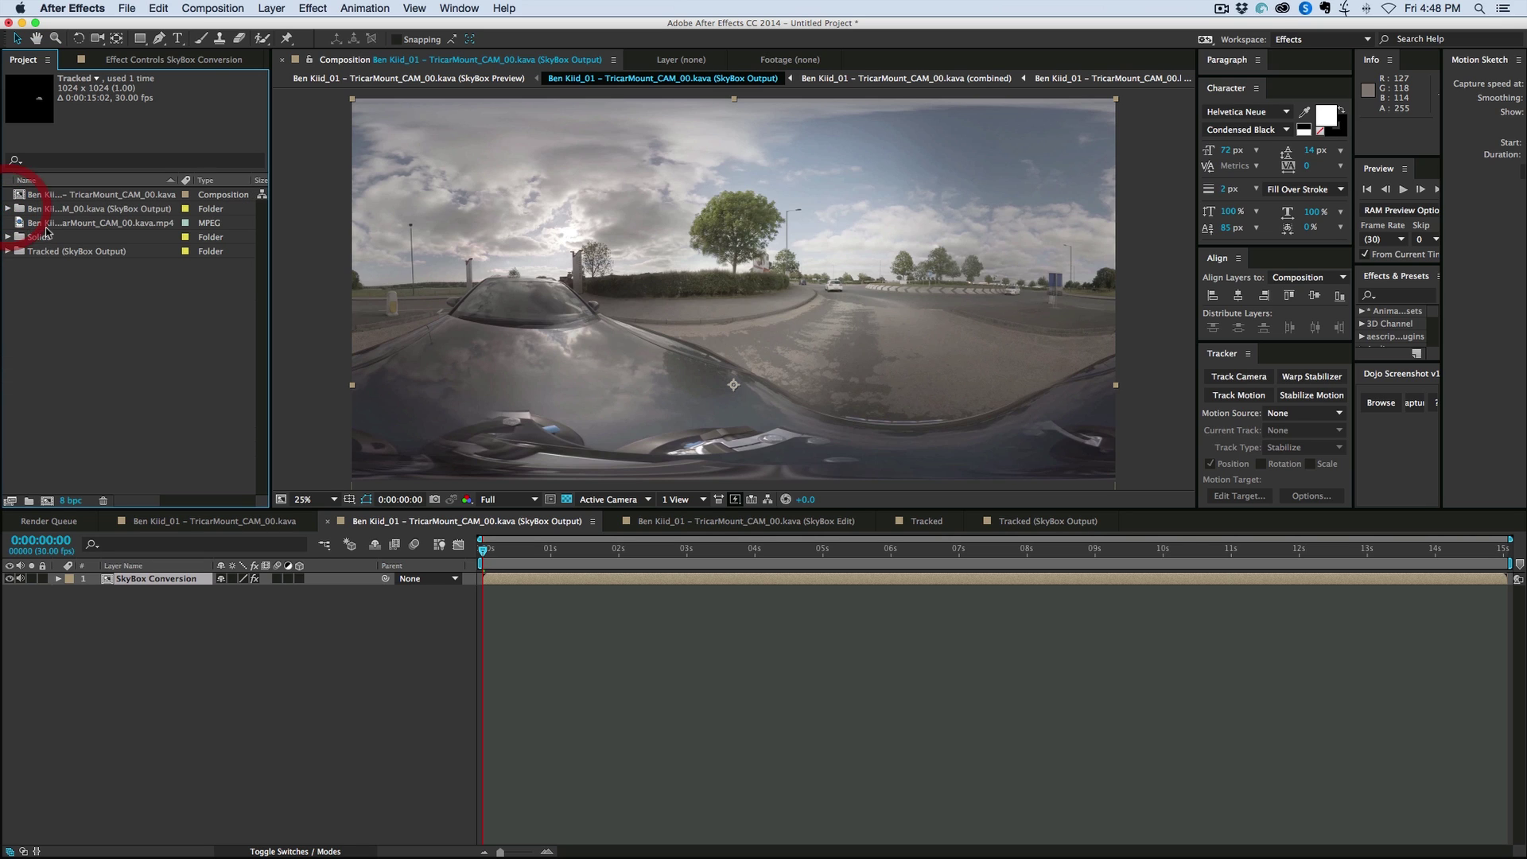
{"action": "left_click", "coordinate": [8, 251]}
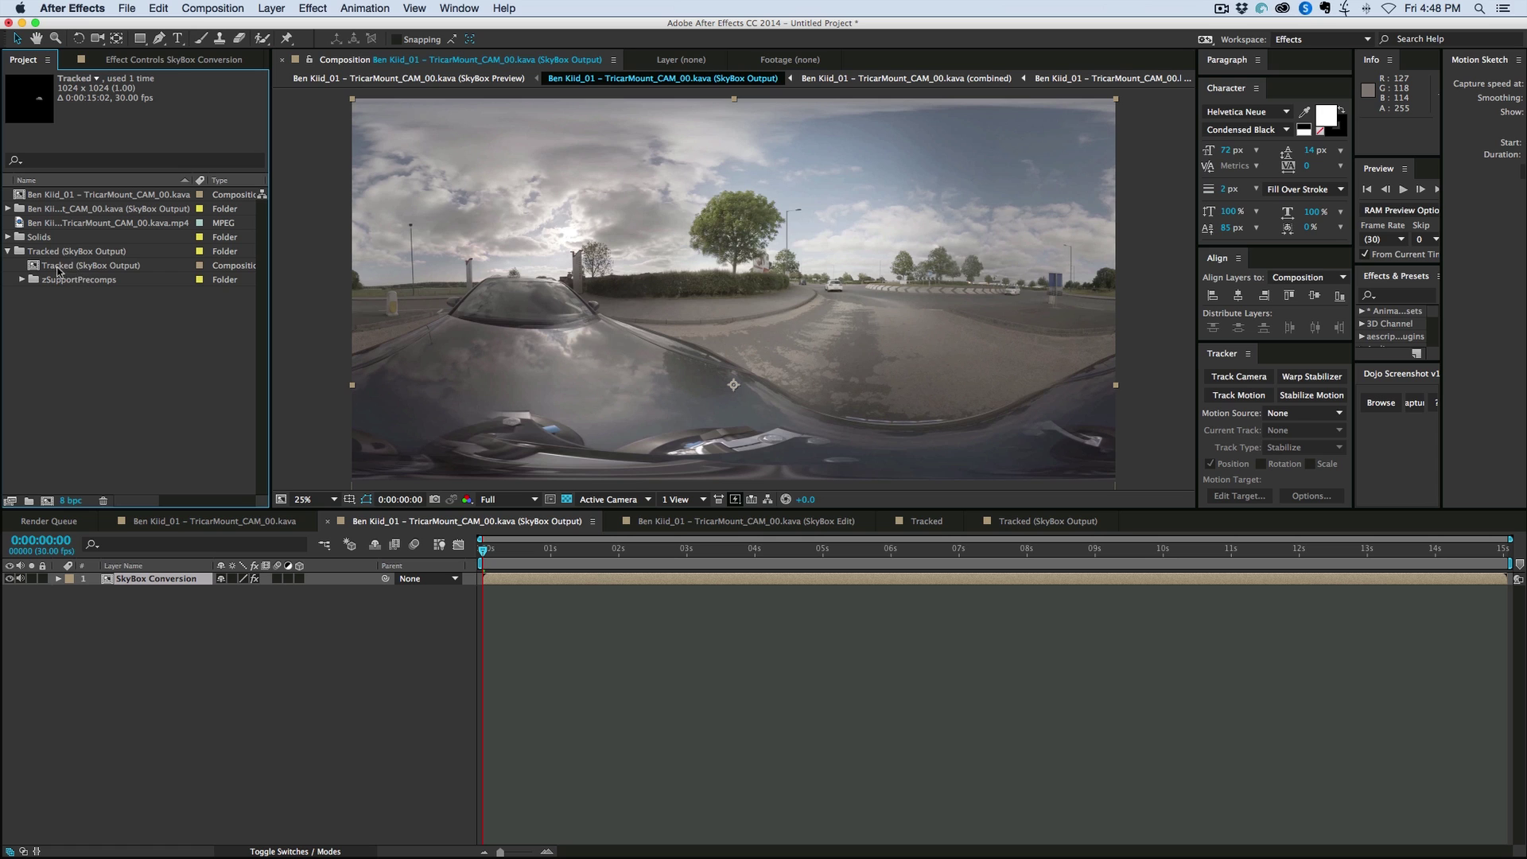
Place Tracked (SkyBox Output) over the footage and check the rock between 0:00:02:29 and 0:00:04:21
{"action": "left_click_drag", "start_coordinate": [56, 267], "coordinate": [734, 290]}
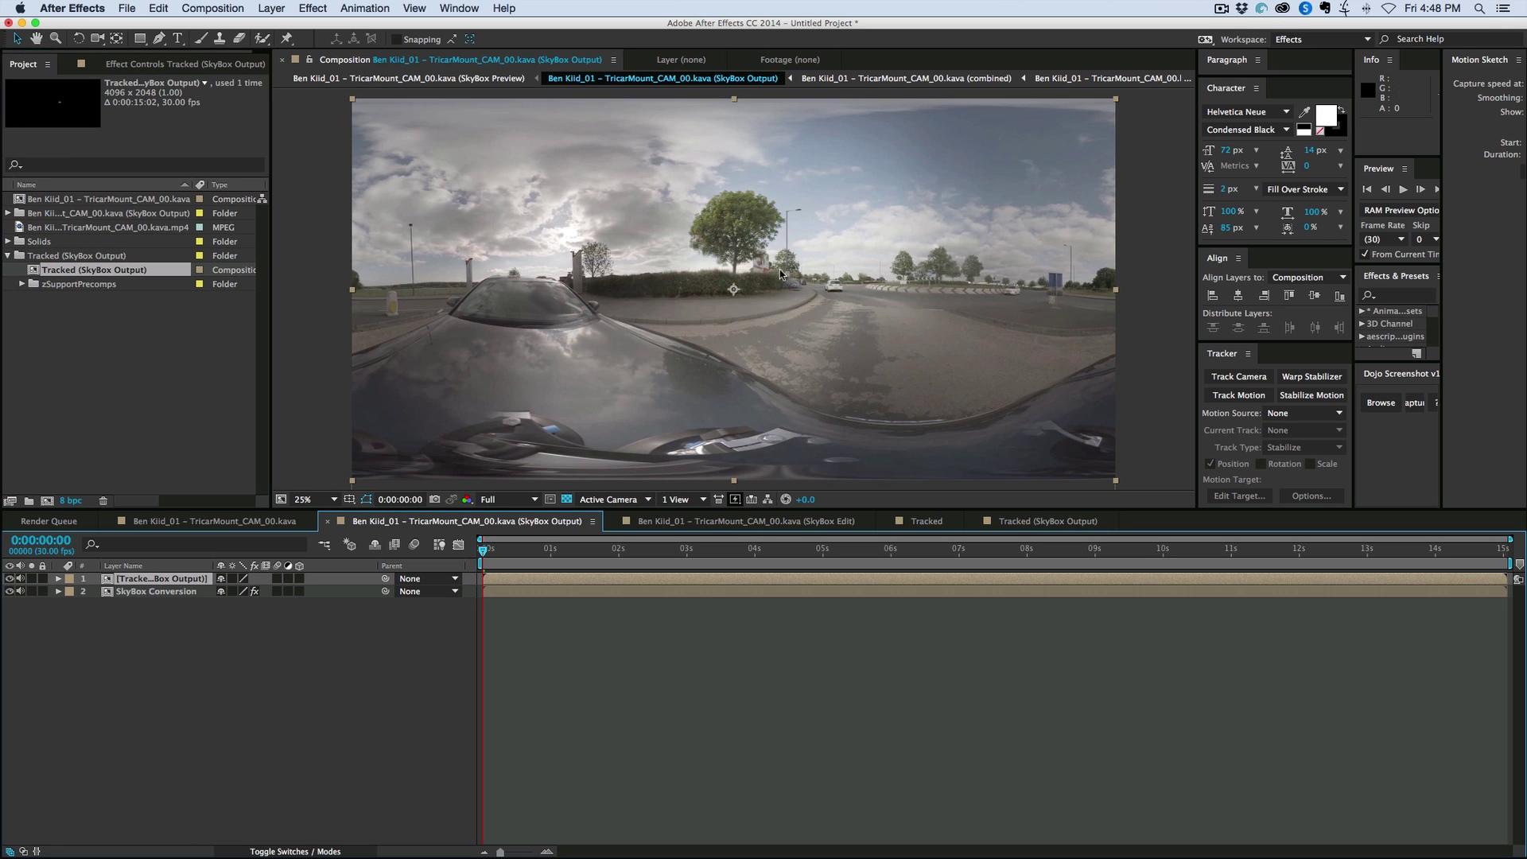
{"action": "left_click", "coordinate": [687, 563]}
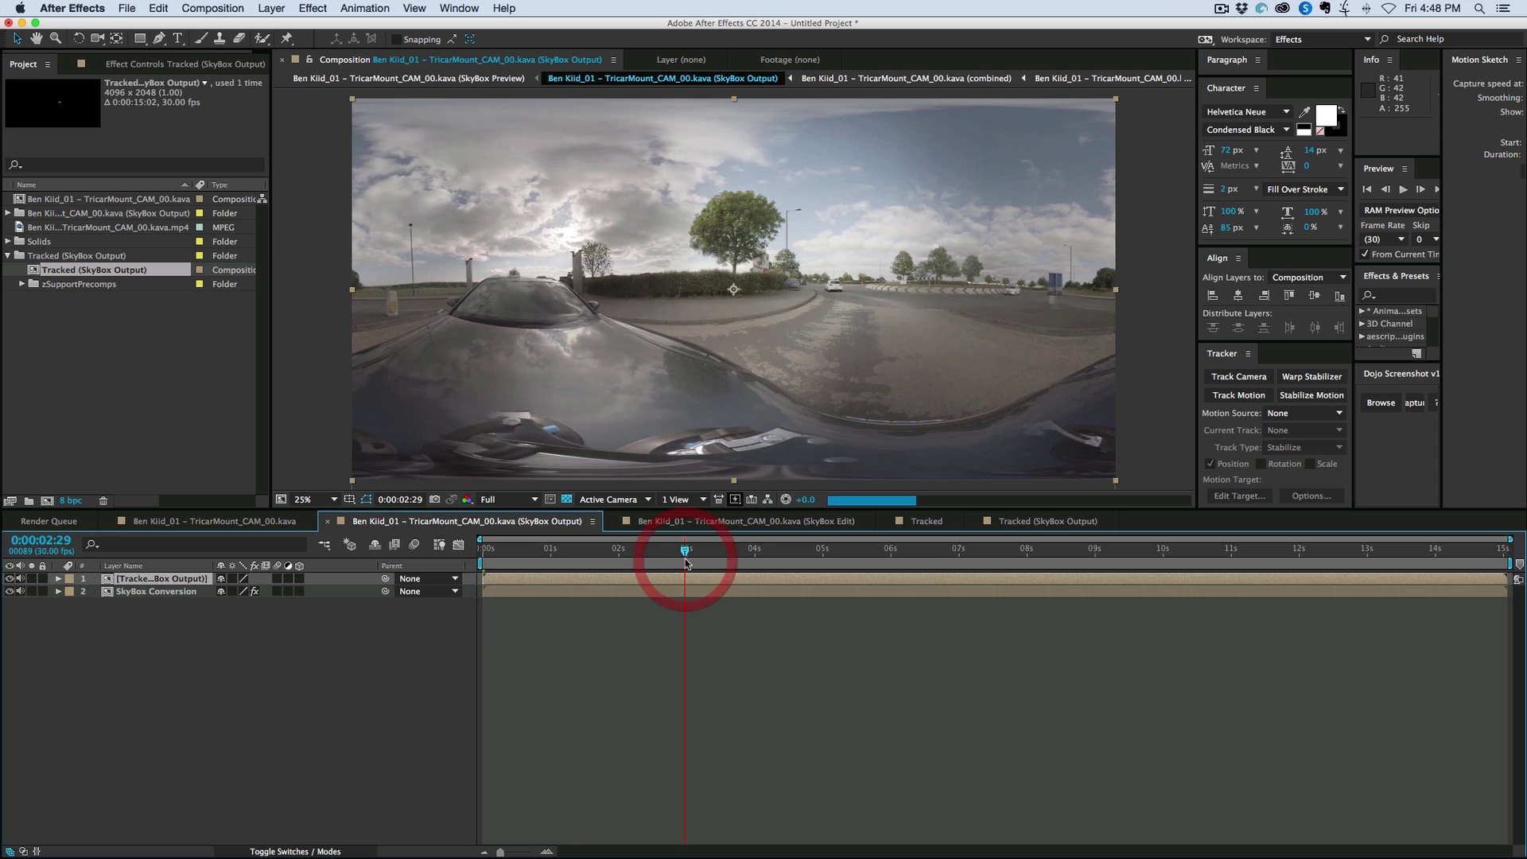
{"action": "left_click", "coordinate": [711, 560]}
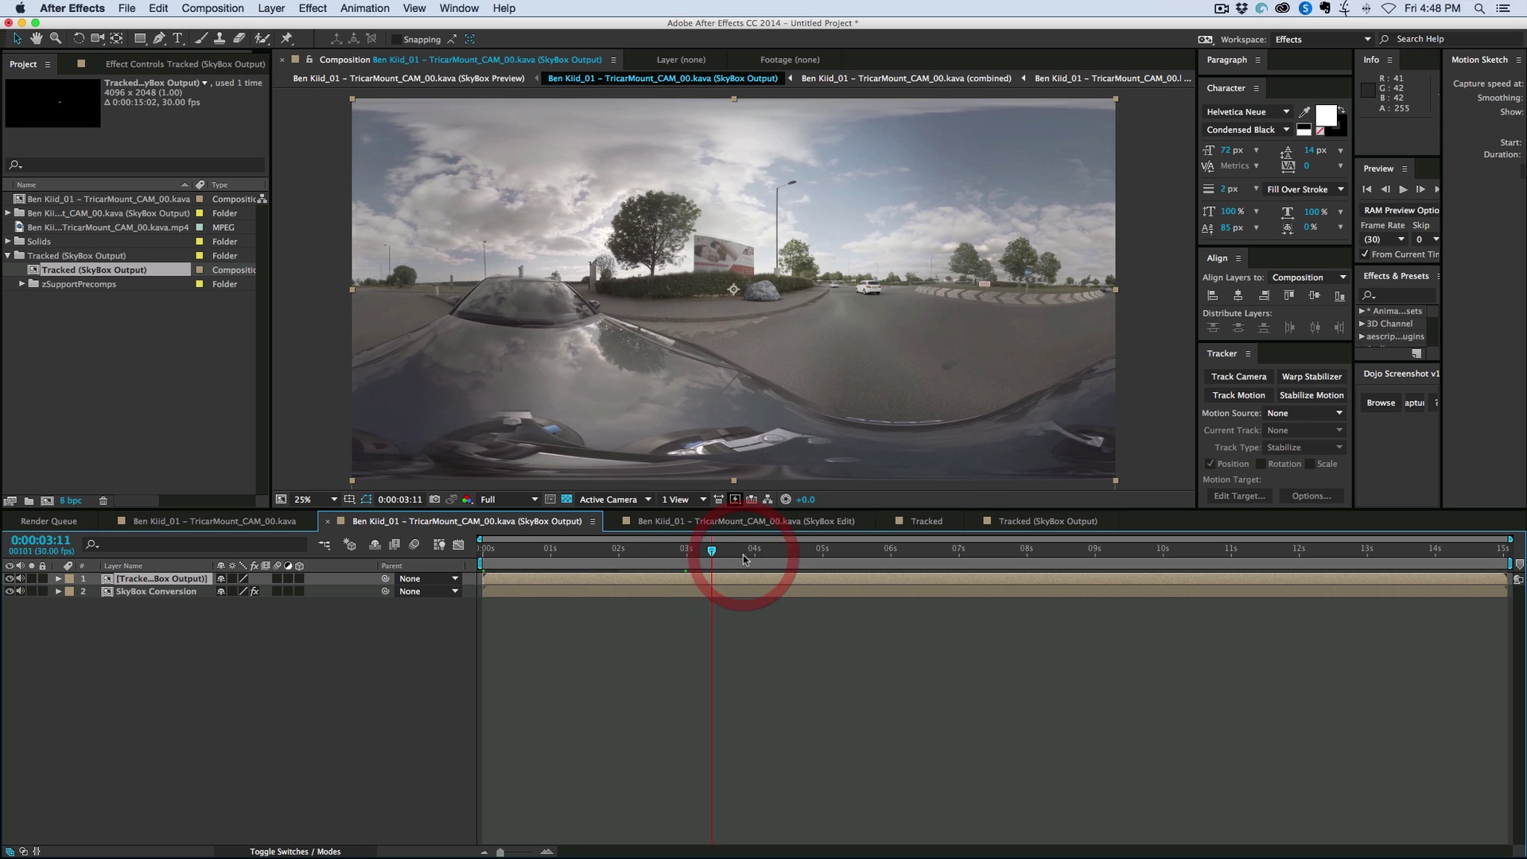
{"action": "left_click", "coordinate": [802, 557]}
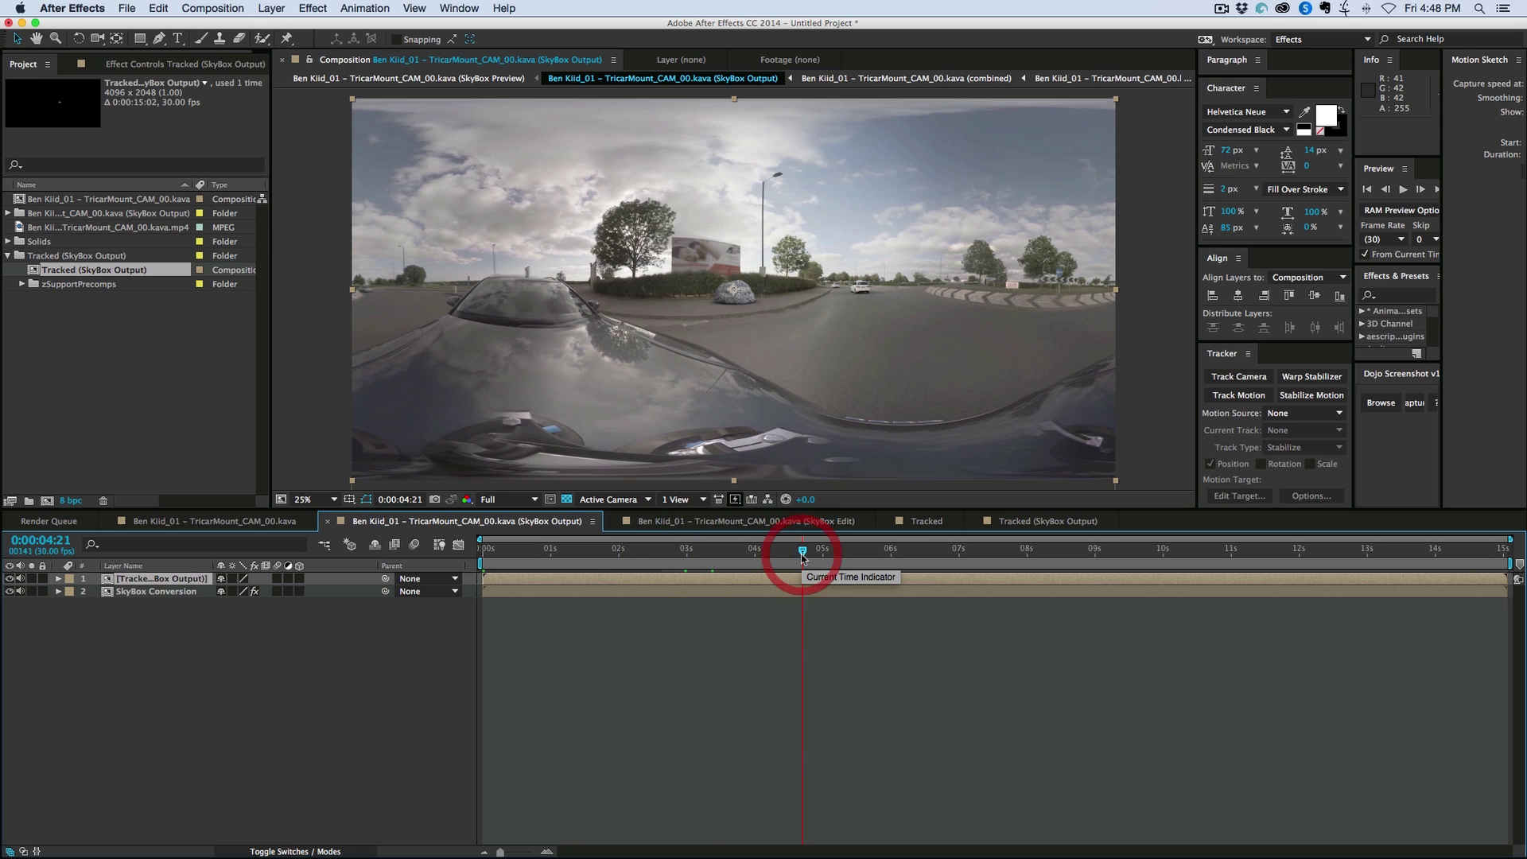
{"action": "left_click", "coordinate": [761, 557]}
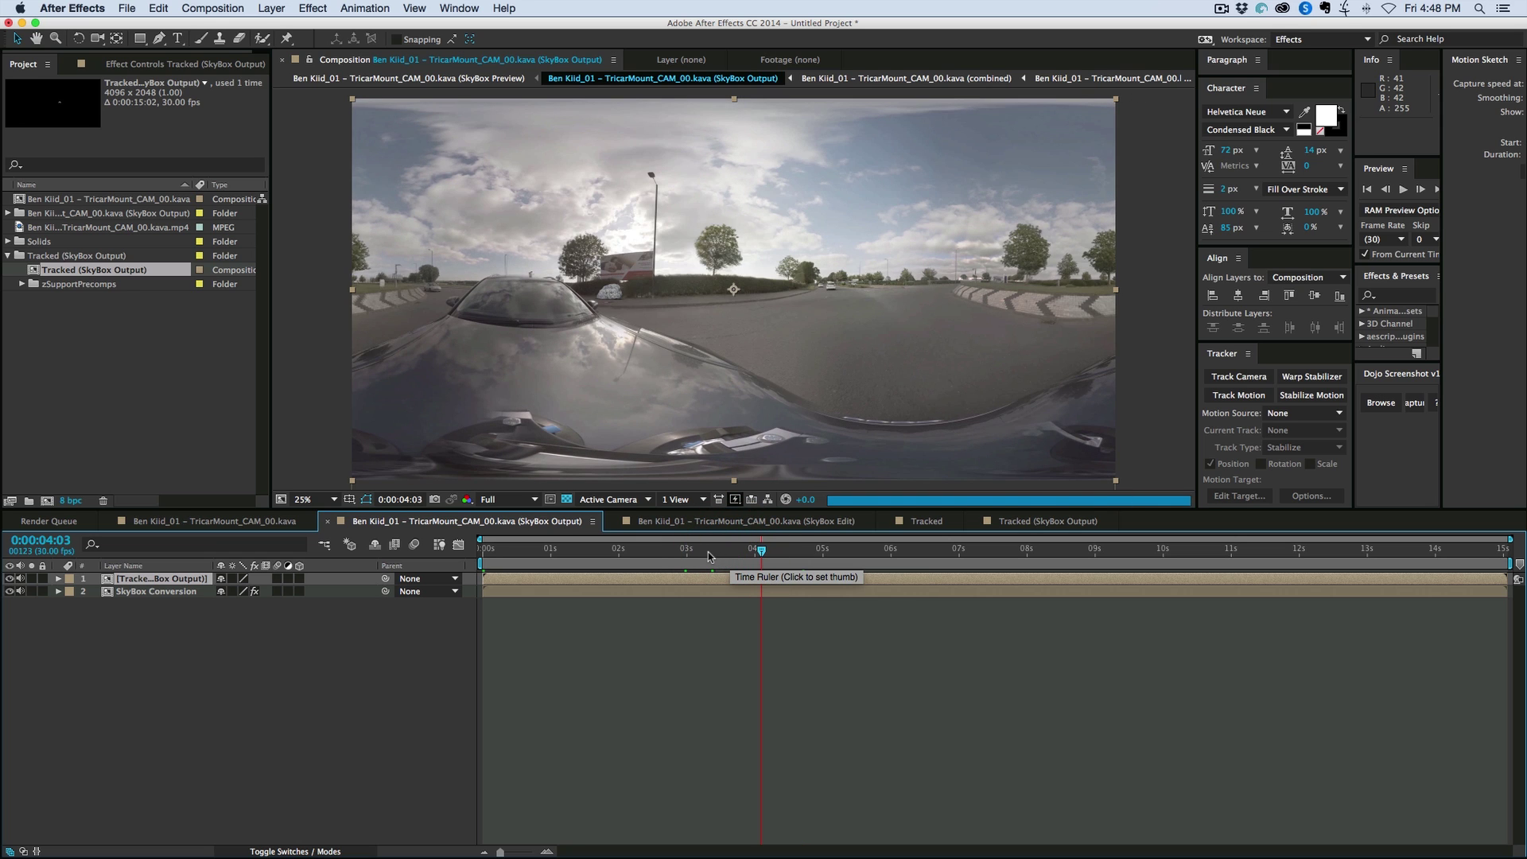
{"action": "left_click", "coordinate": [699, 556]}
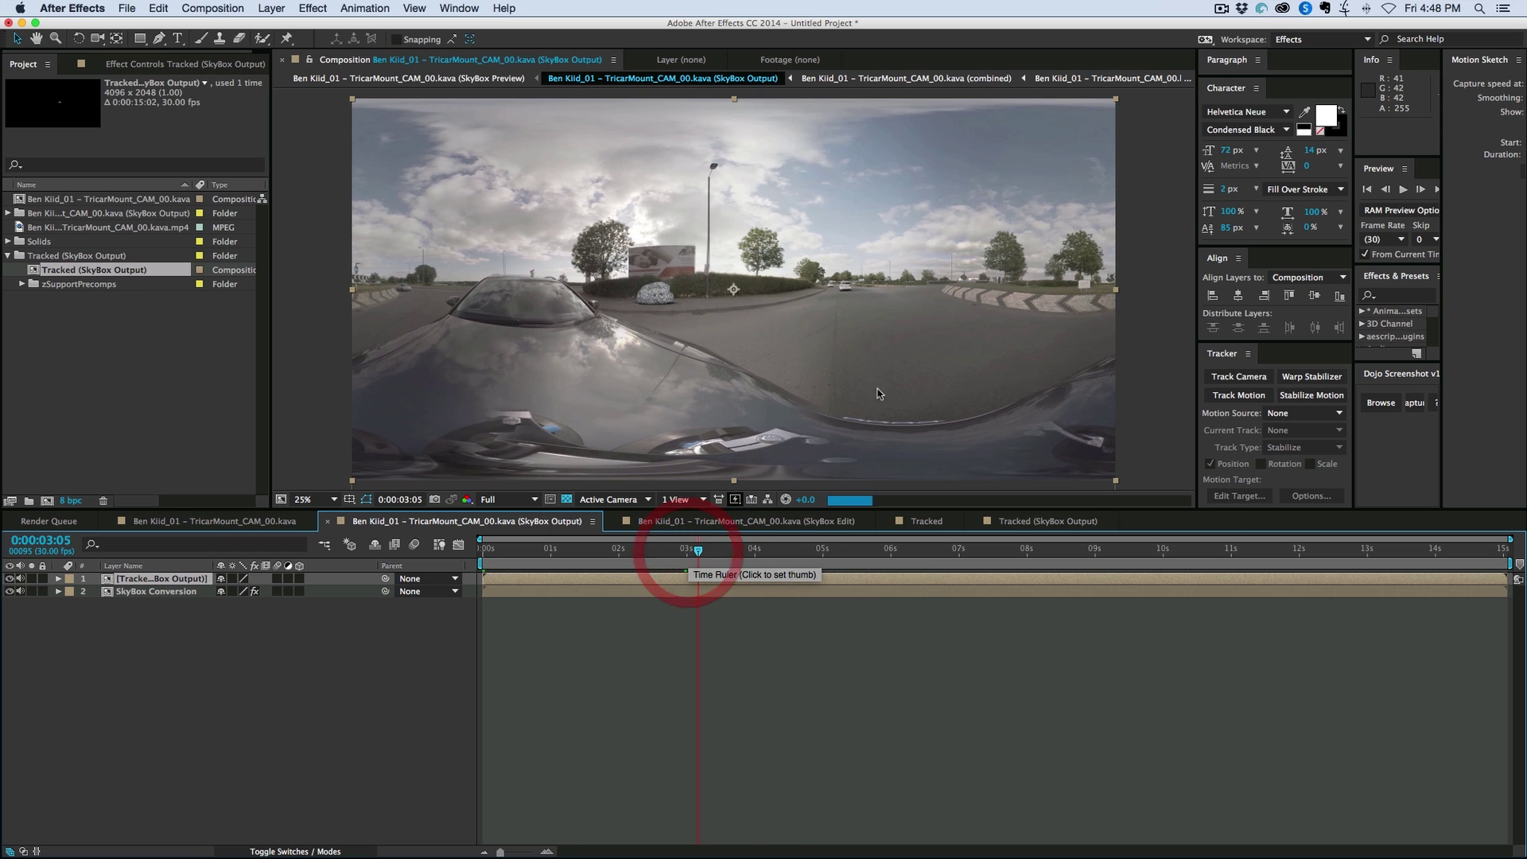
{"action": "left_click", "coordinate": [690, 551]}
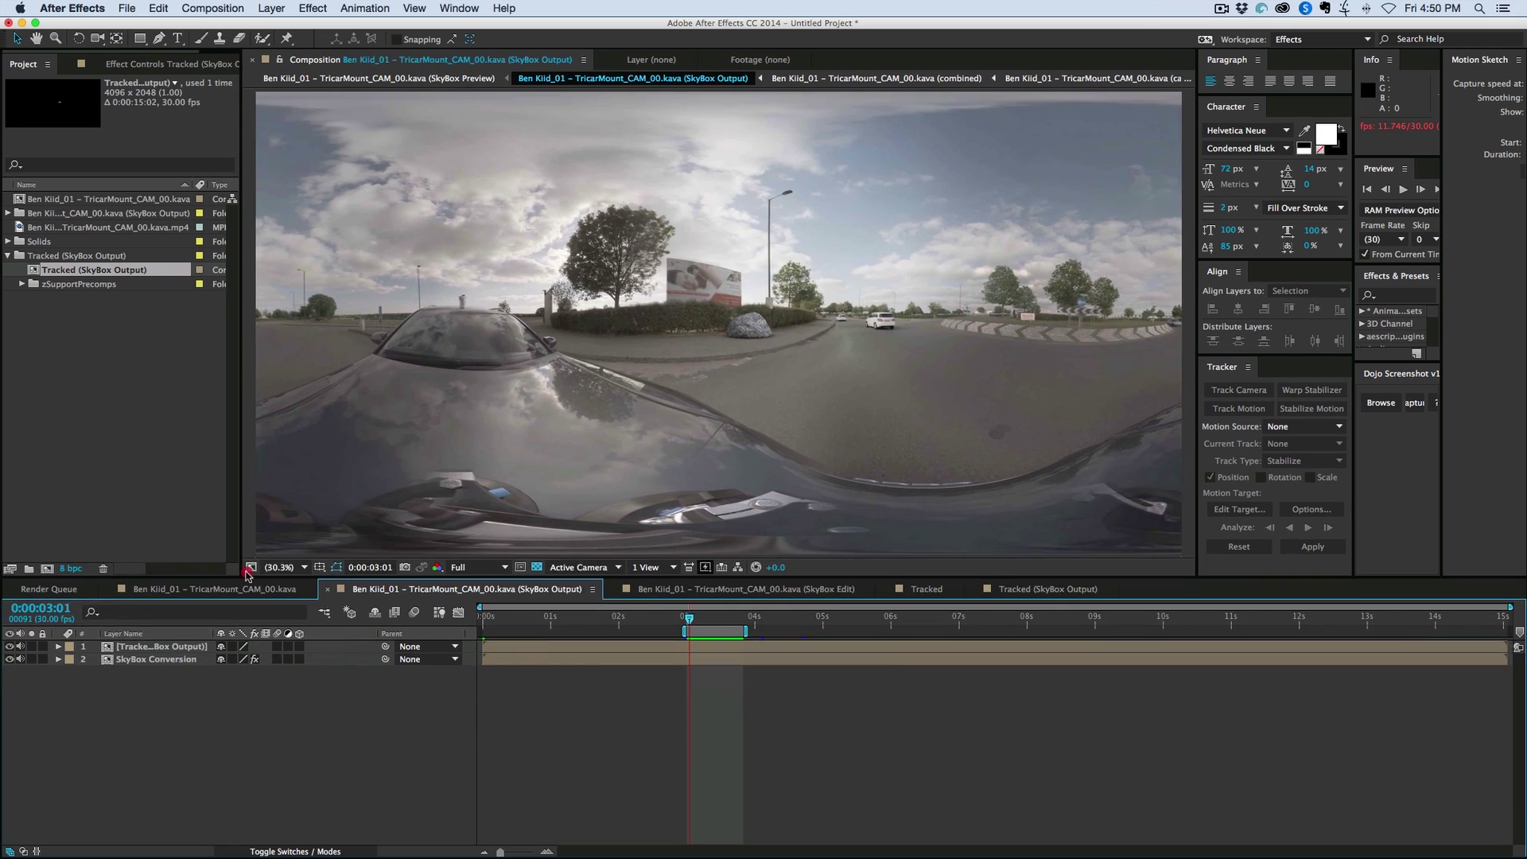
{"action": "left_click_drag", "start_coordinate": [242, 609], "coordinate": [243, 574]}
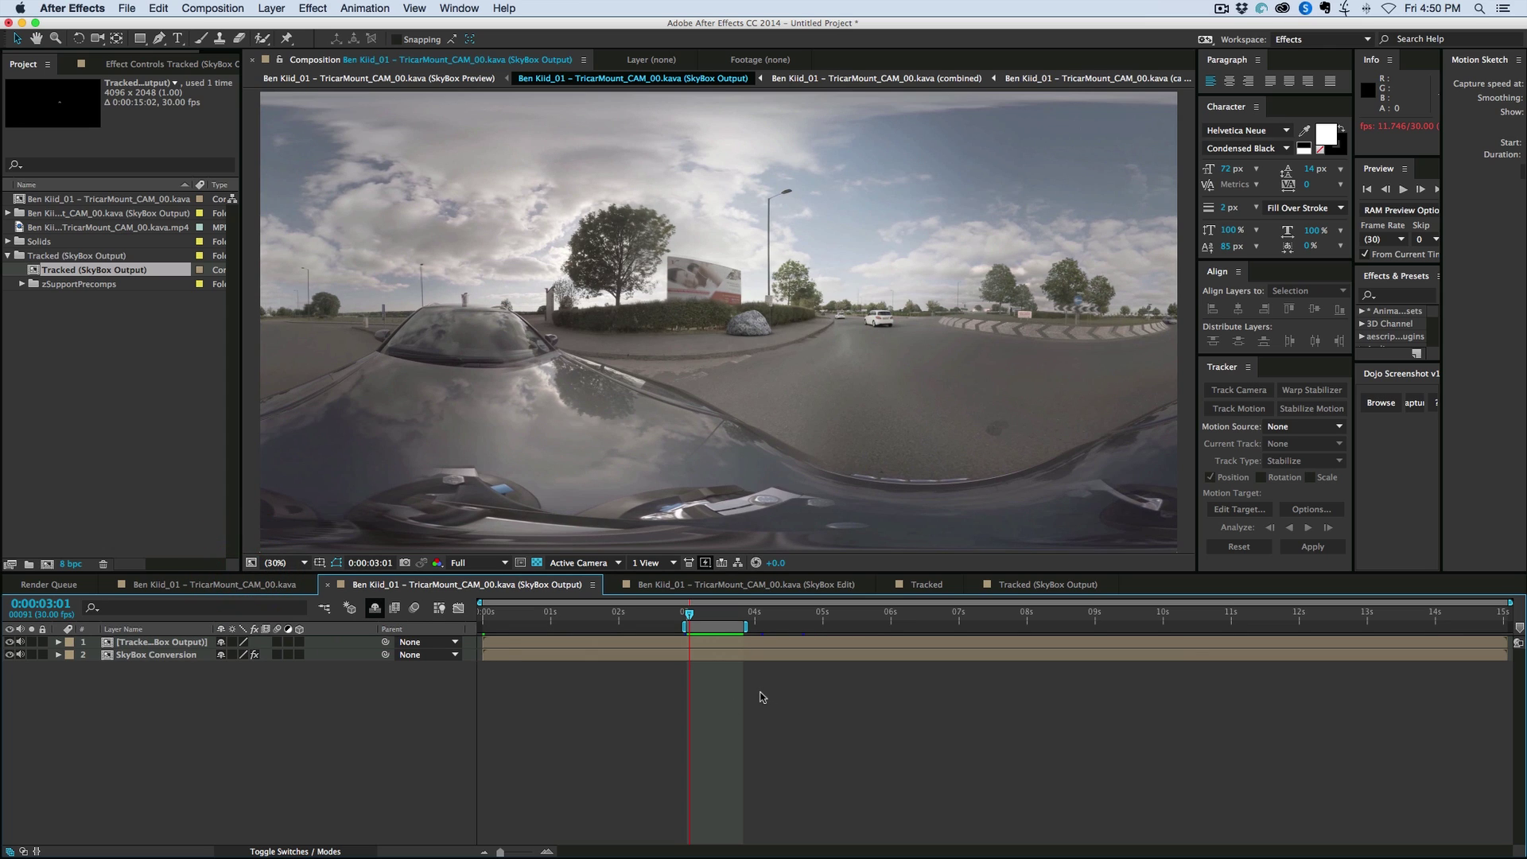
Make the Tracked layer visible in the SkyBox Edit comp, then return to the Tracked comp
{"action": "left_click", "coordinate": [926, 584]}
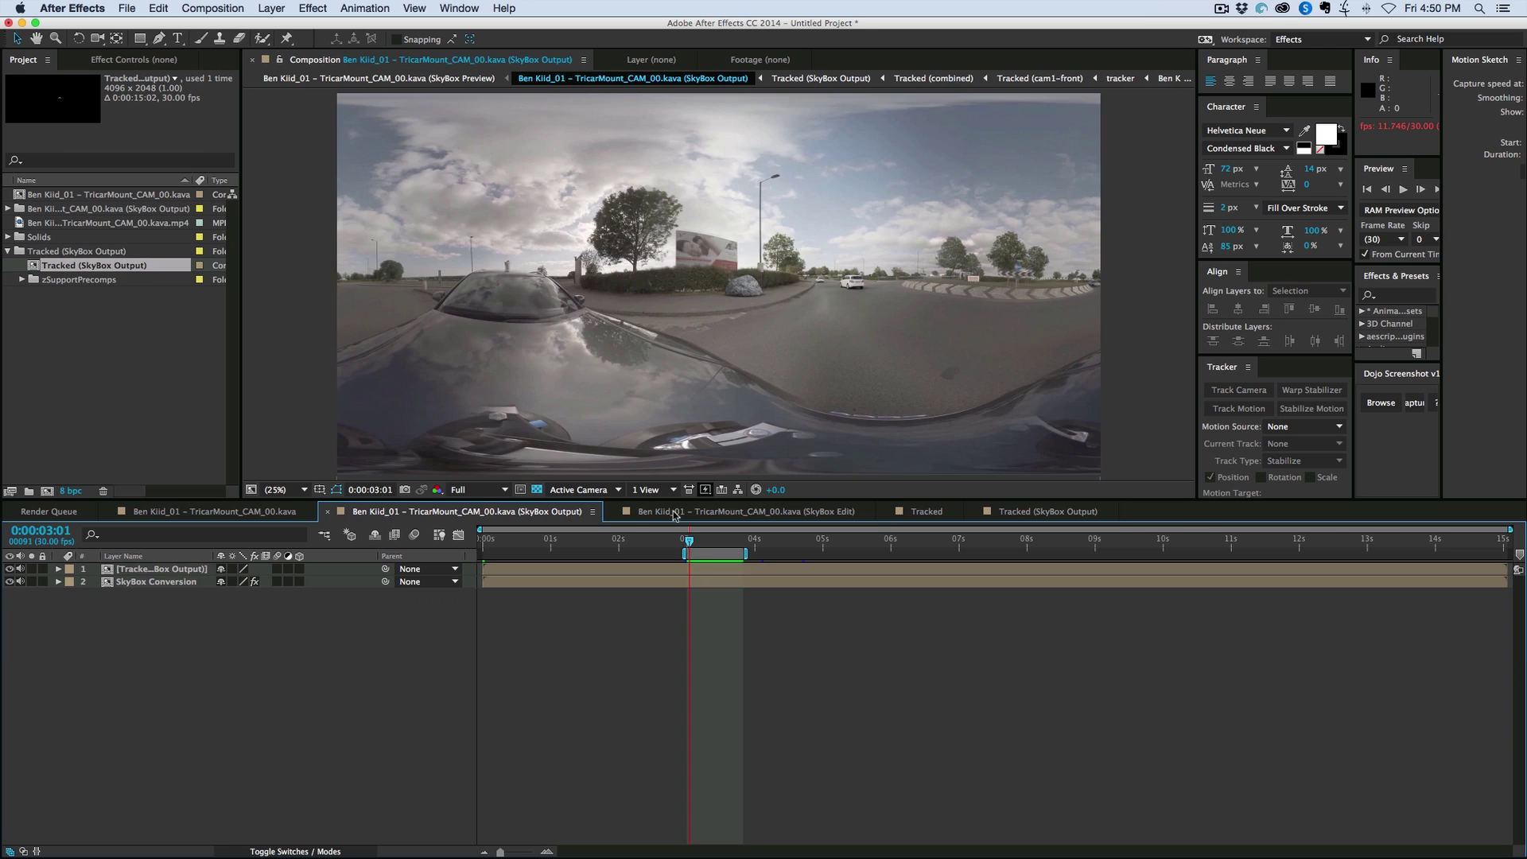
{"action": "left_click", "coordinate": [678, 511]}
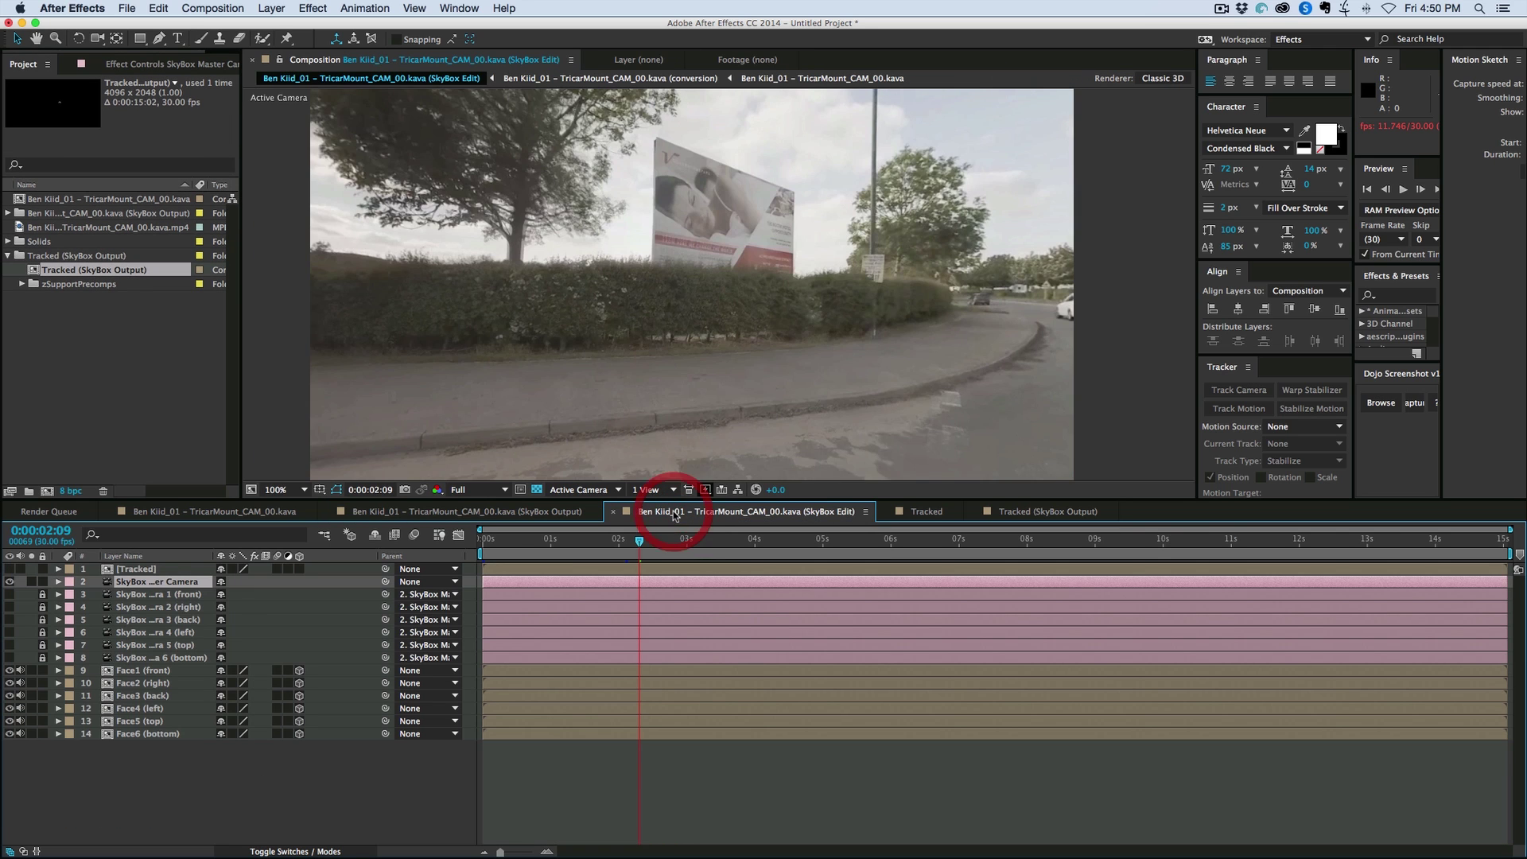
{"action": "left_click", "coordinate": [10, 569]}
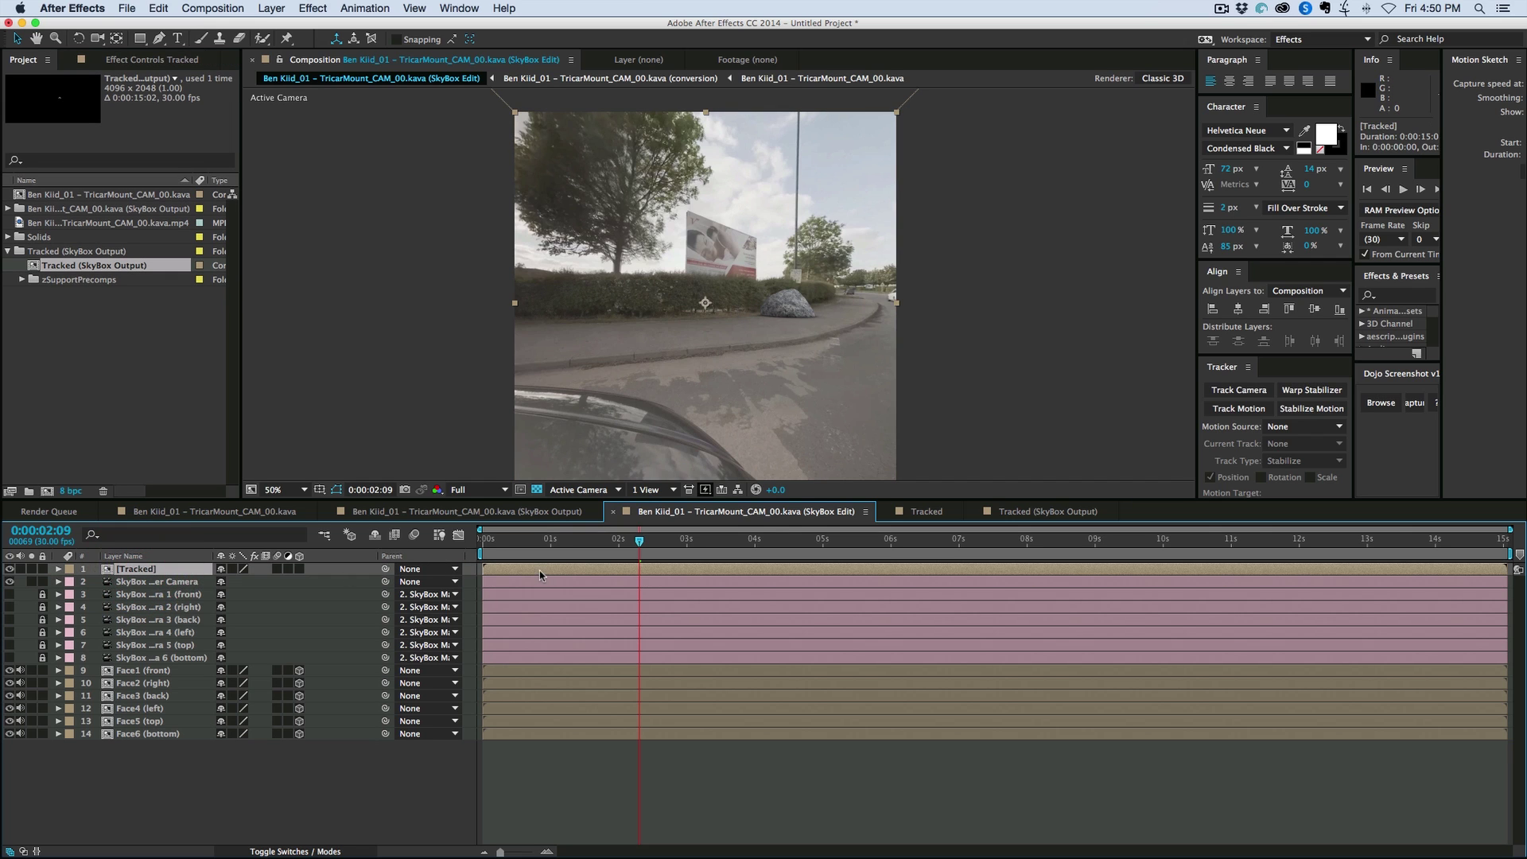
{"action": "left_click", "coordinate": [540, 574]}
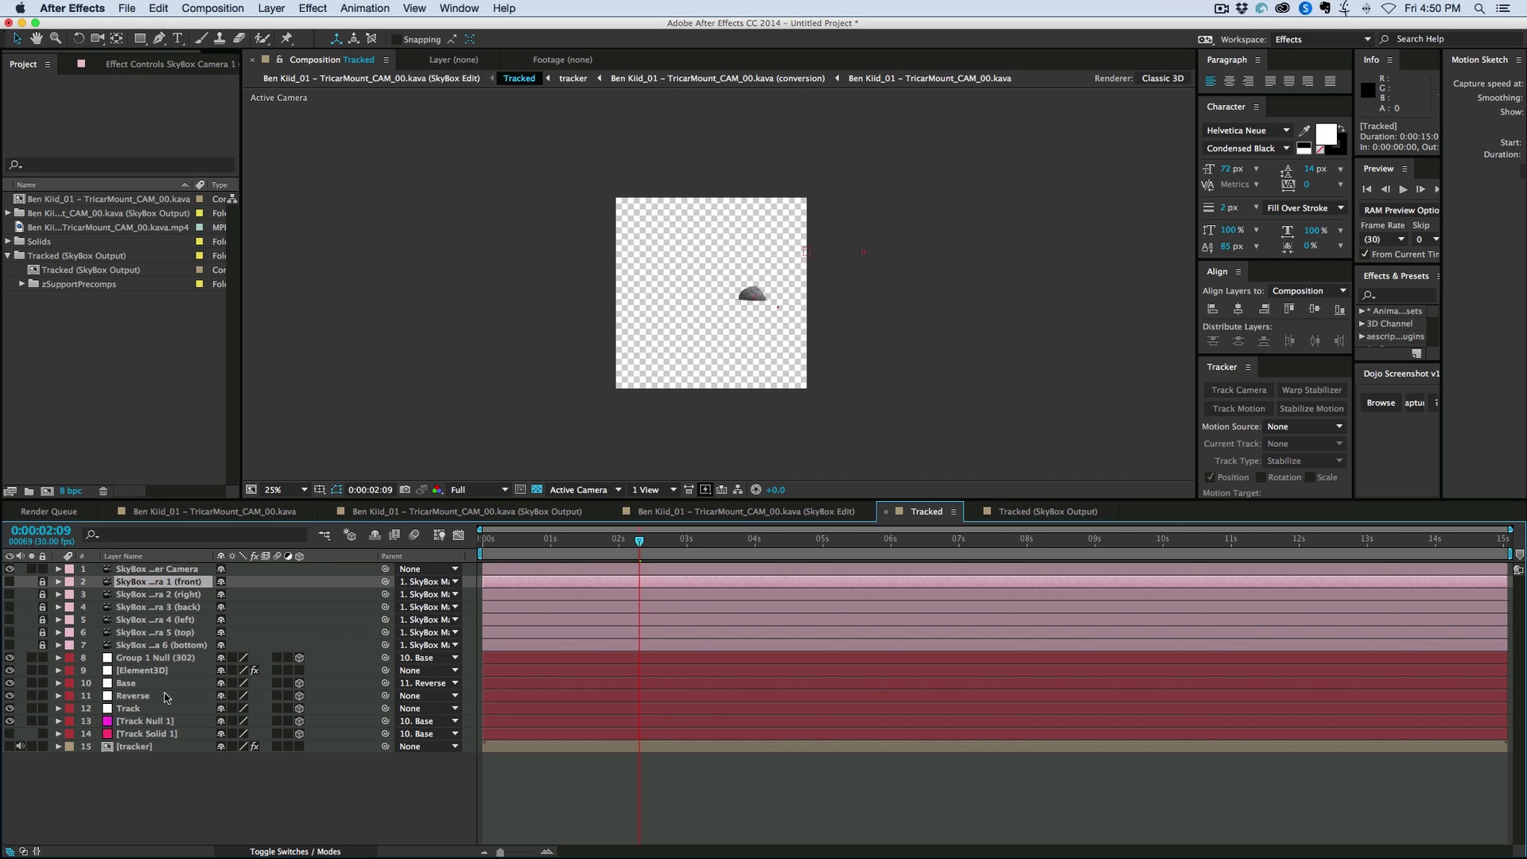
Inspect the Track, Reverse and Base layers and scrub to 0:00:03:28 to check the rock
{"action": "left_click", "coordinate": [144, 710]}
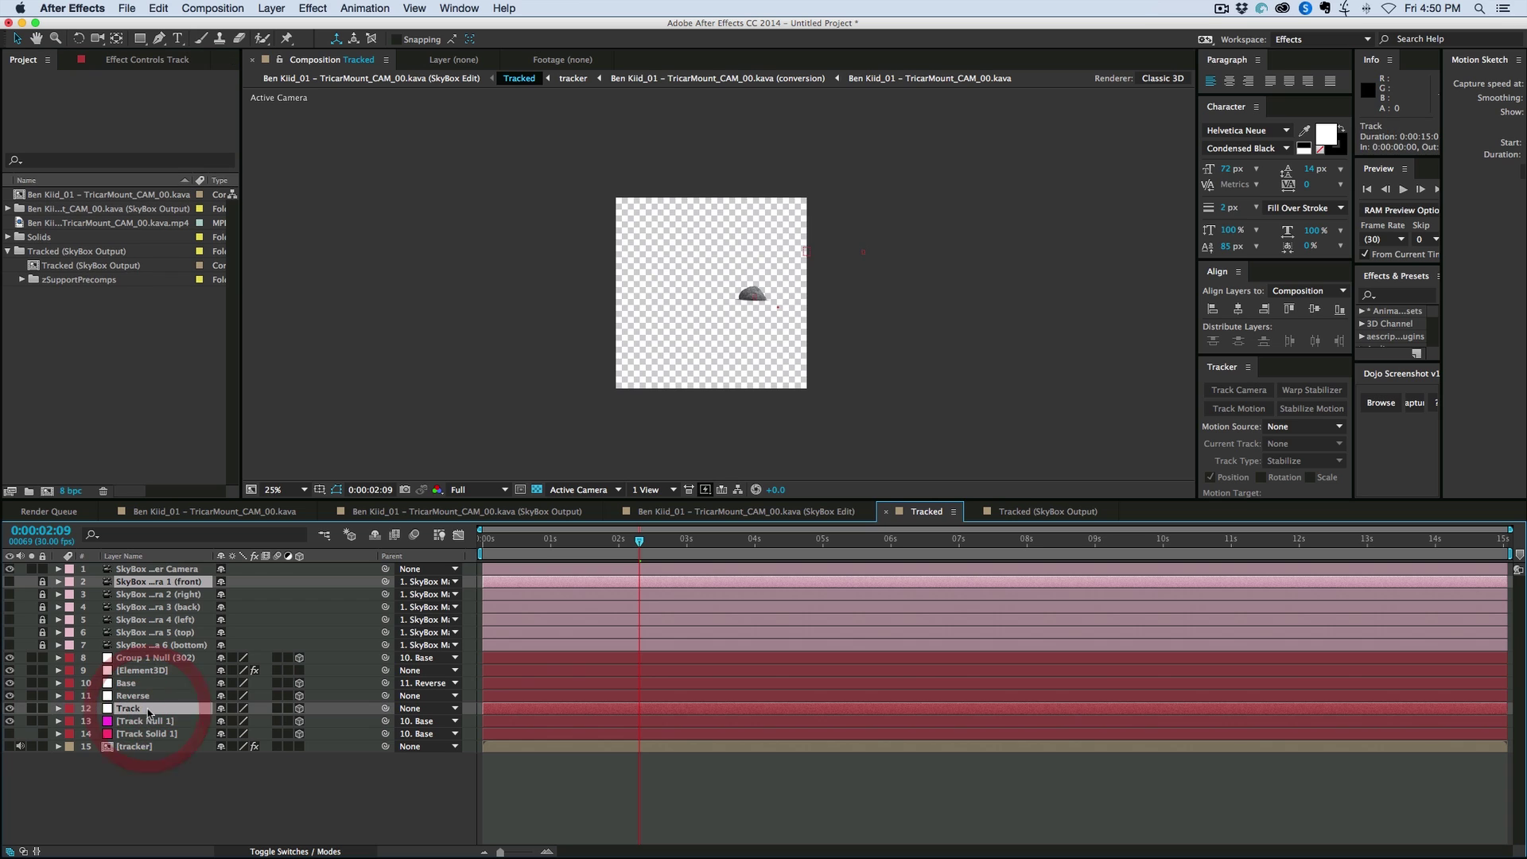
{"action": "left_click", "coordinate": [167, 698]}
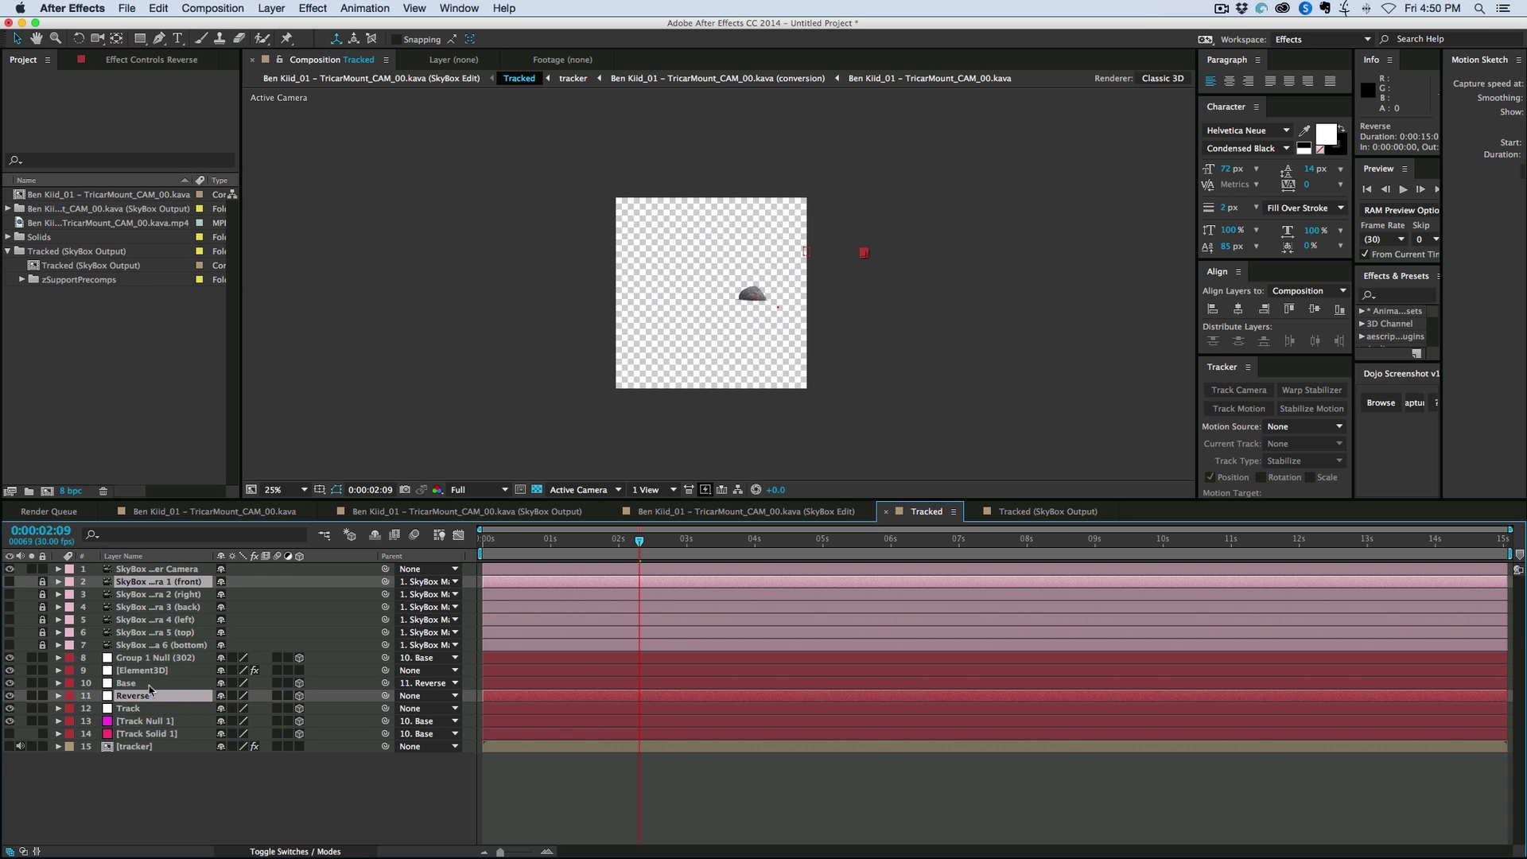
{"action": "left_click", "coordinate": [150, 686]}
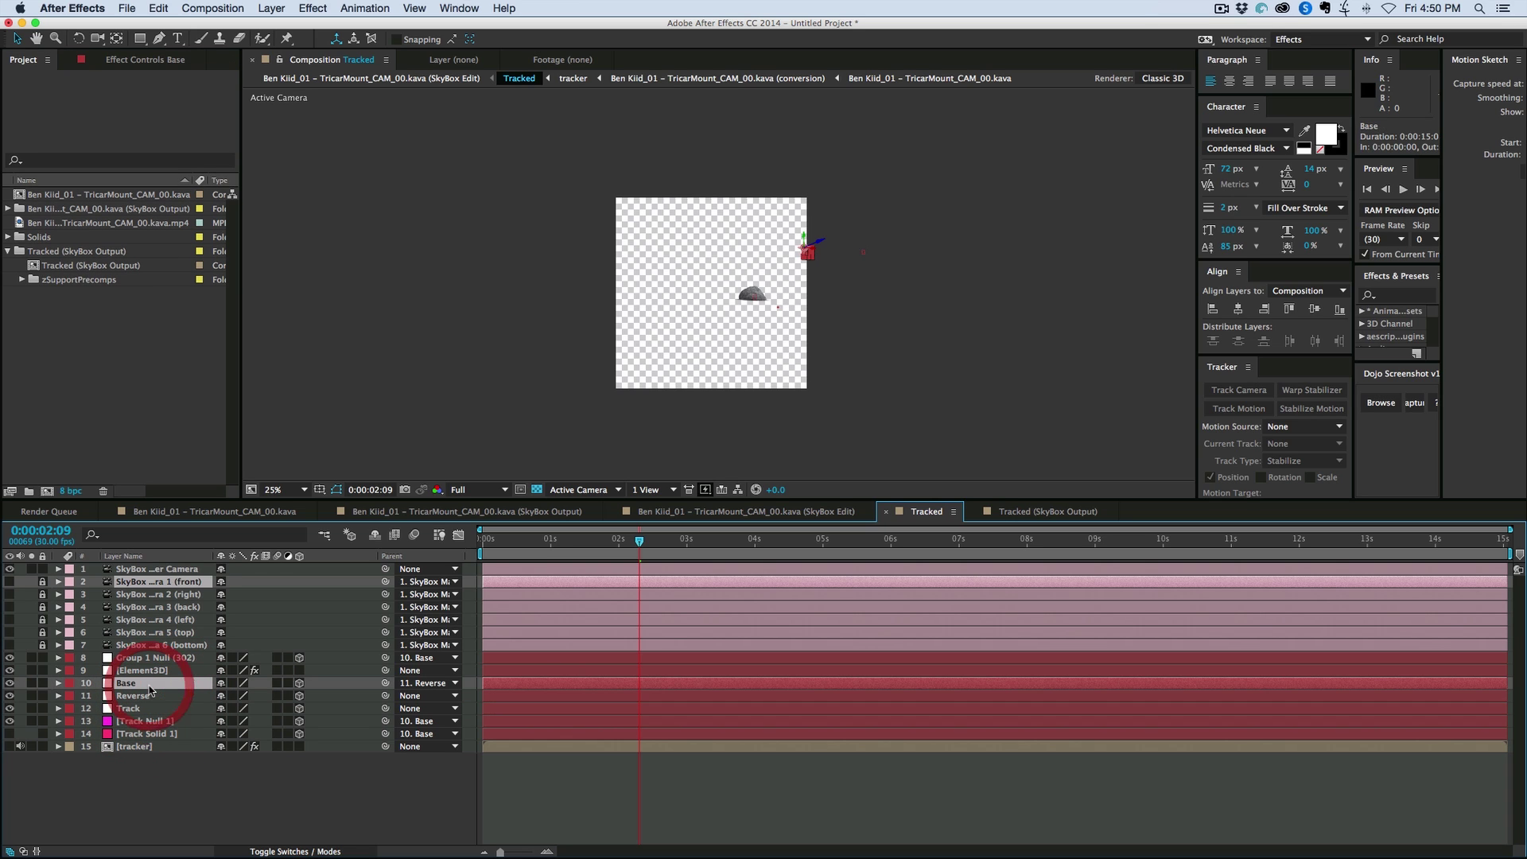
{"action": "left_click", "coordinate": [283, 482]}
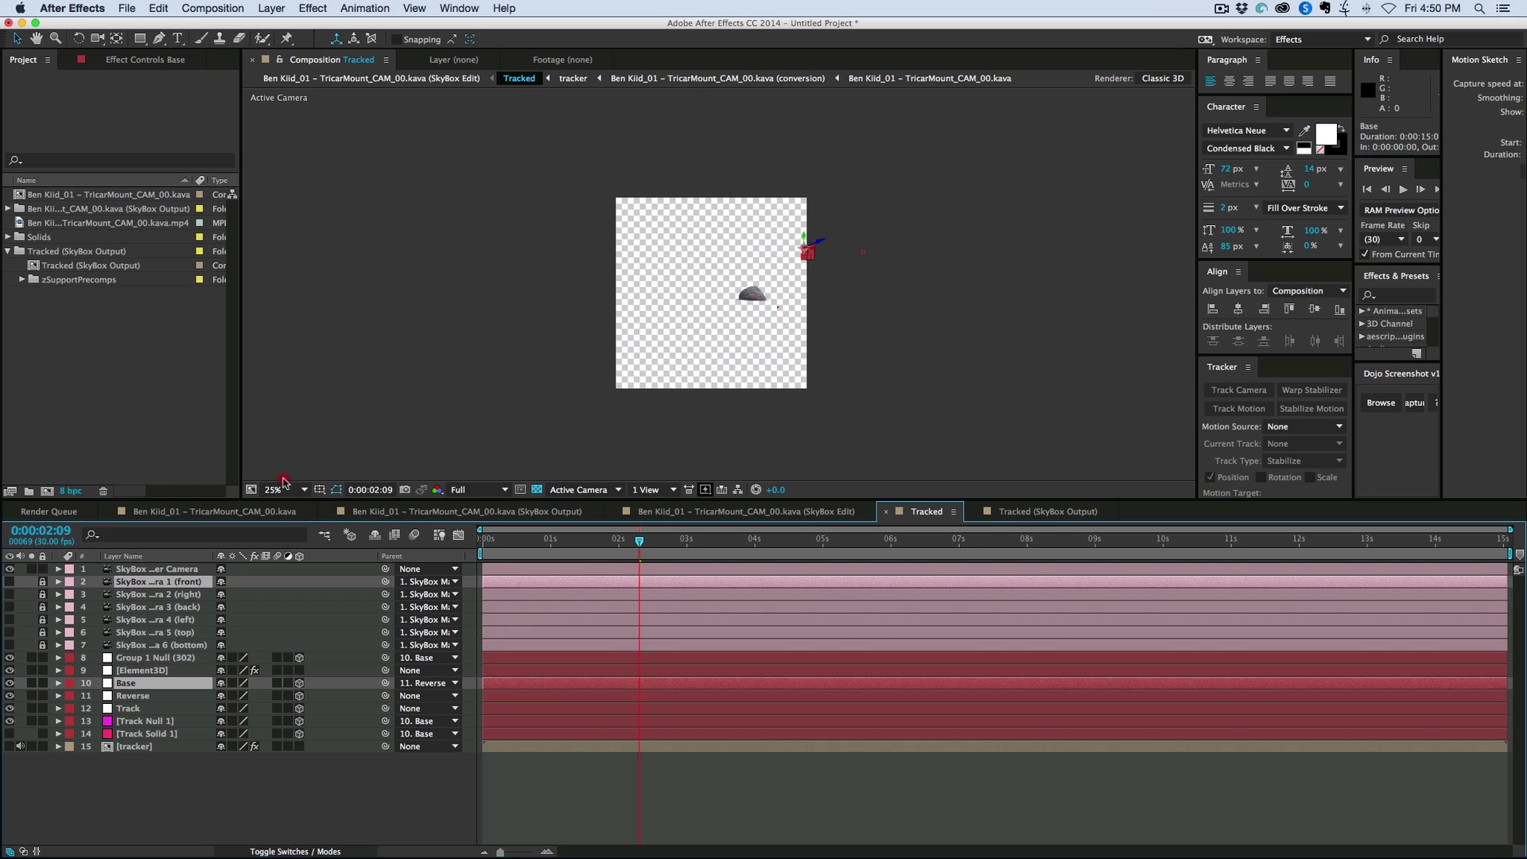
{"action": "left_click", "coordinate": [155, 698]}
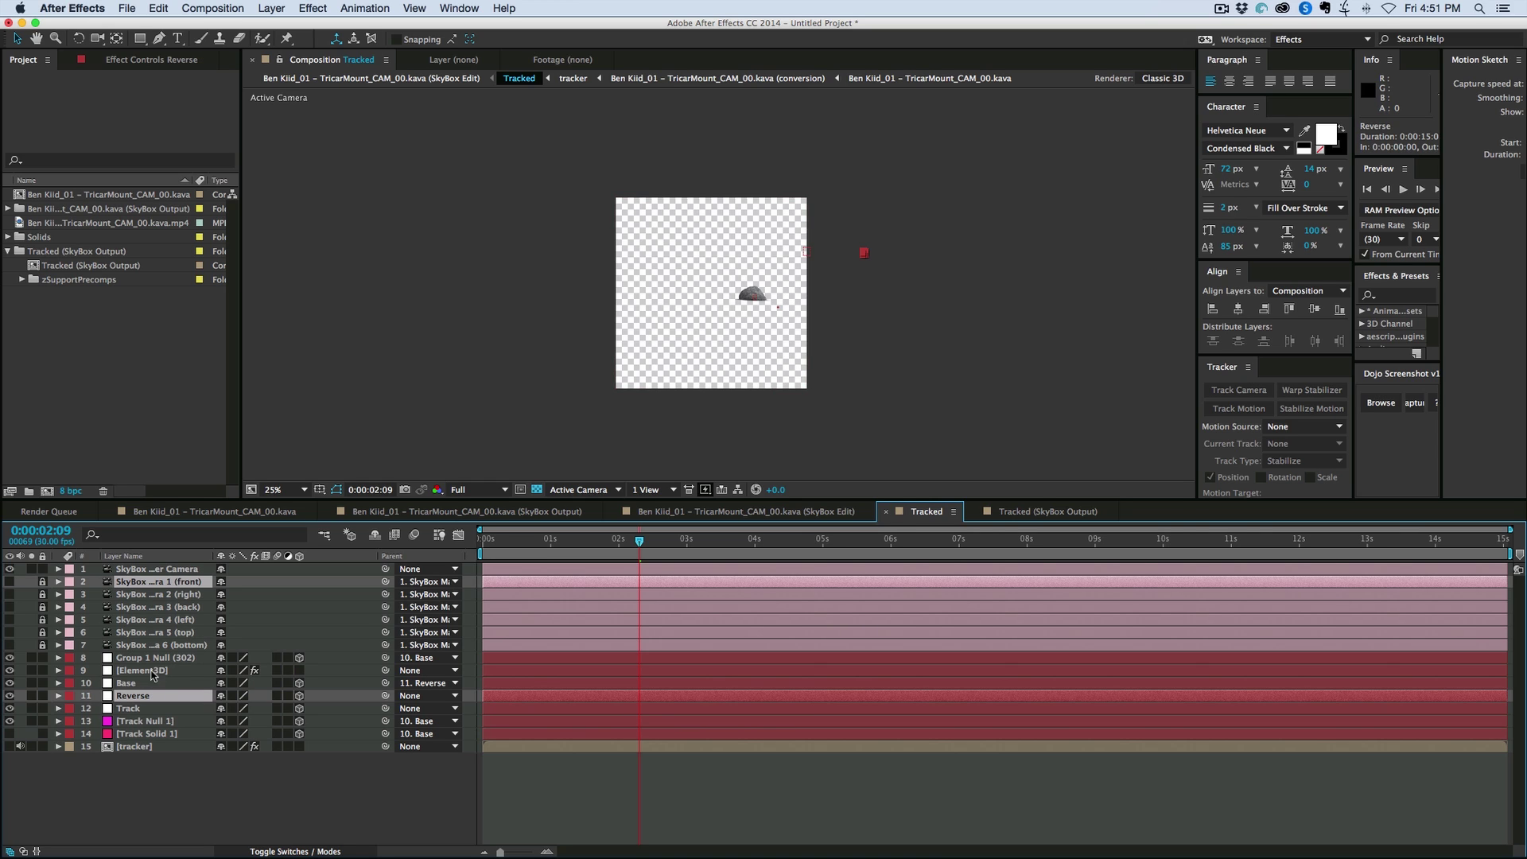
{"action": "left_click_drag", "start_coordinate": [613, 551], "coordinate": [710, 553]}
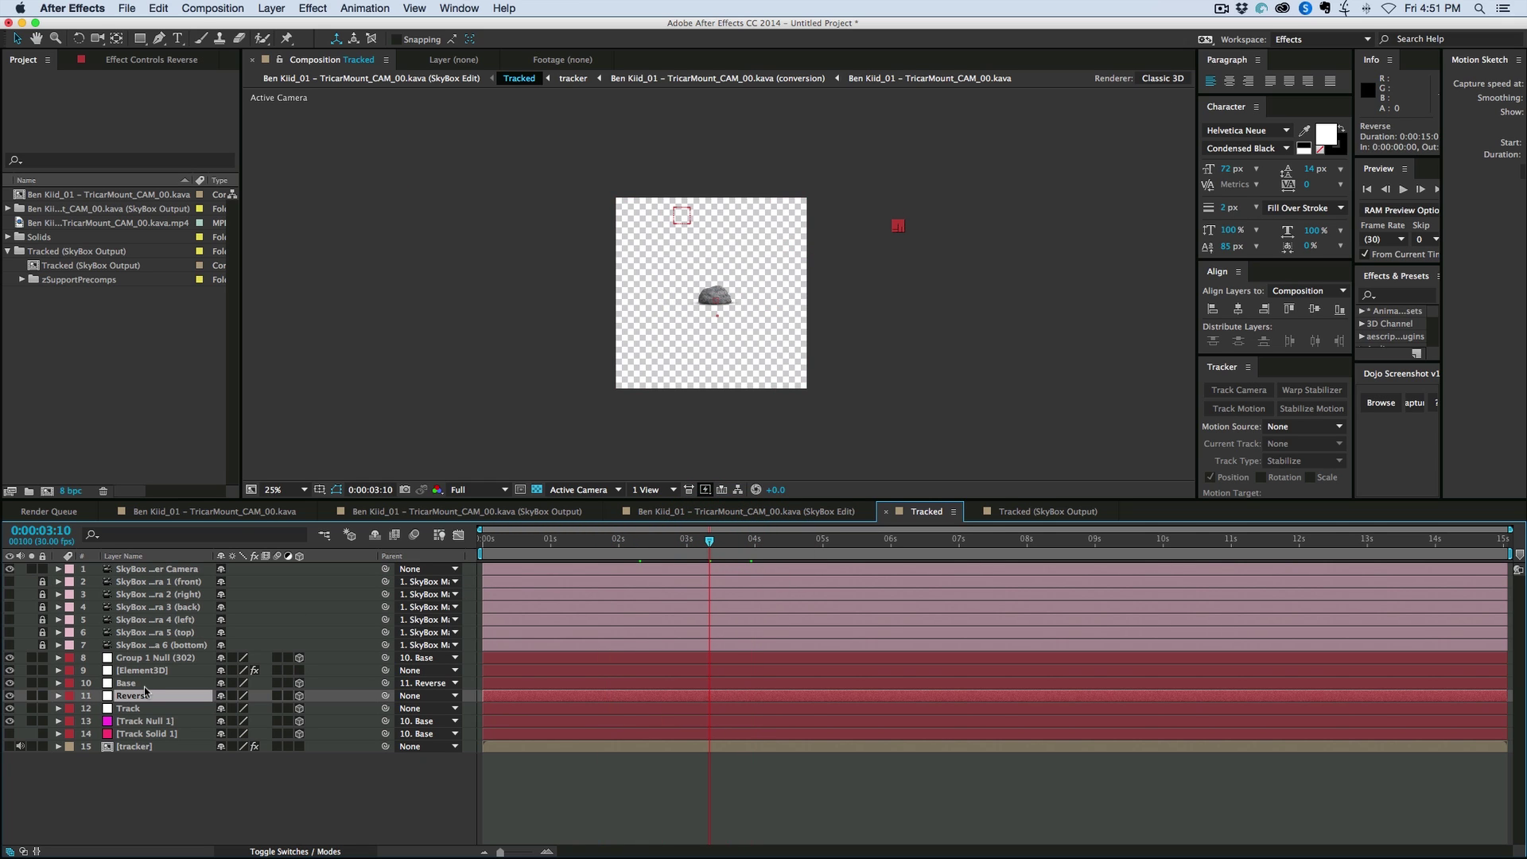